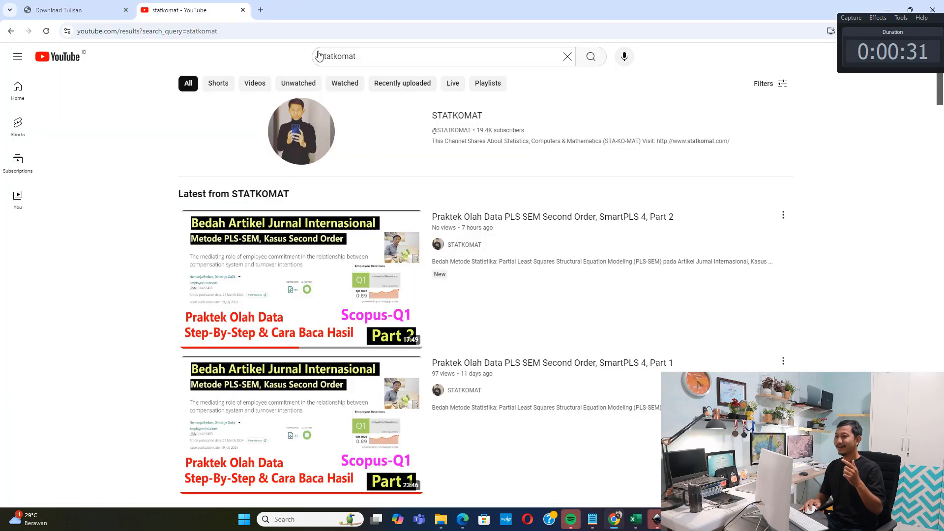
Step: Look over the latest STATKOMAT videos on YouTube and bring up the video notes in Notepad
scroll(84, 167, "down", 1)
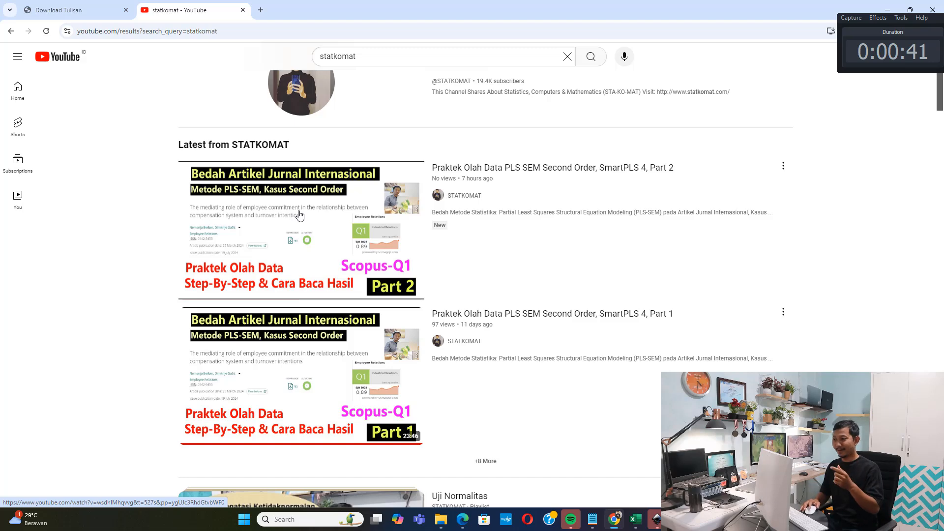
left_click(592, 519)
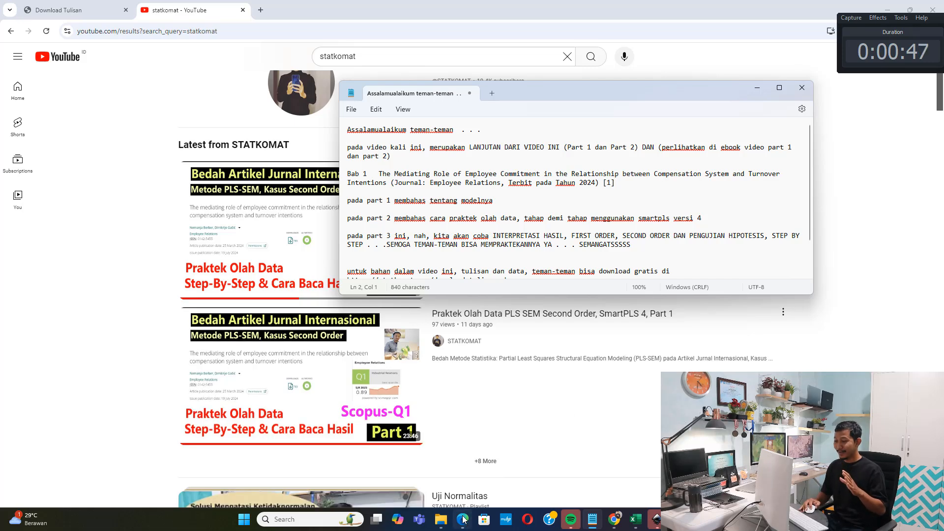
Step: Switch to the PLS-SEM second-order ebook PDF in Edge and review the Bab 1 contents and the Part 1 and Part 2 video links
mouse_move(463, 518)
left_click(468, 461)
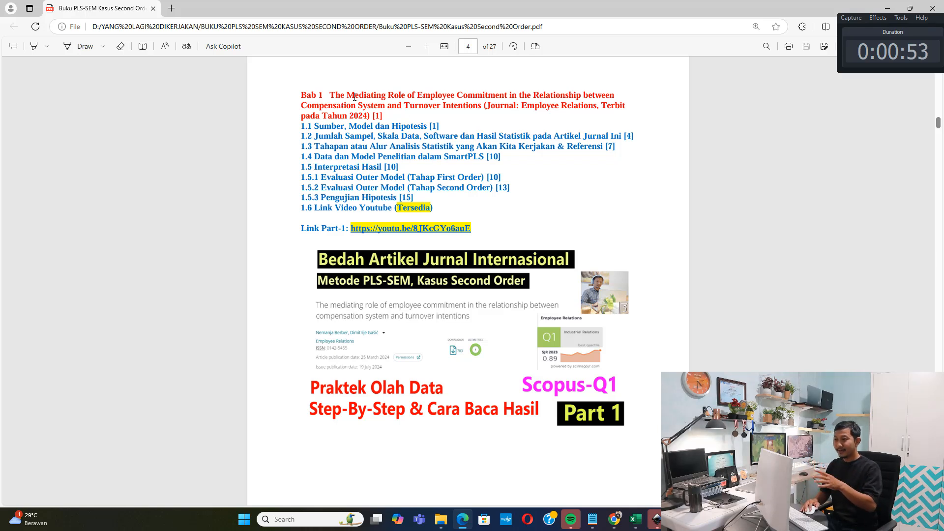
left_click_drag(316, 95, 383, 116)
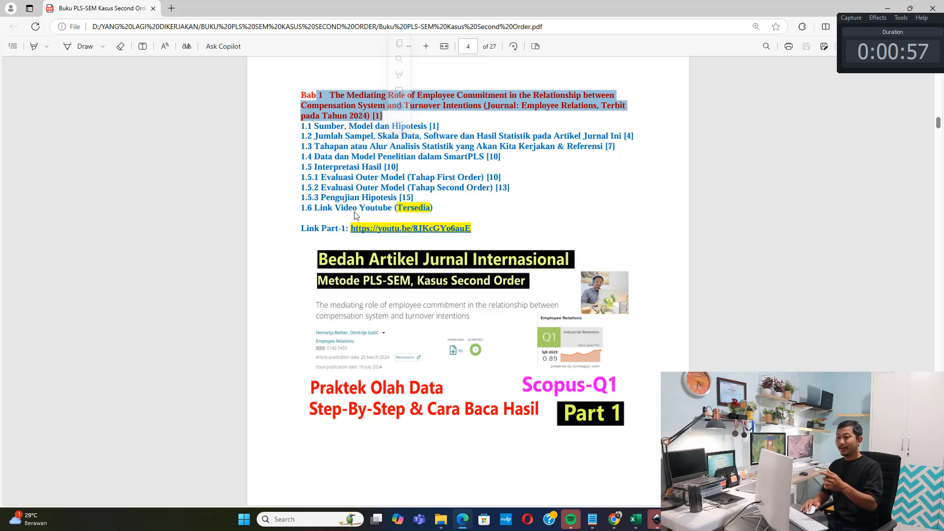
scroll(375, 227, "down", 1)
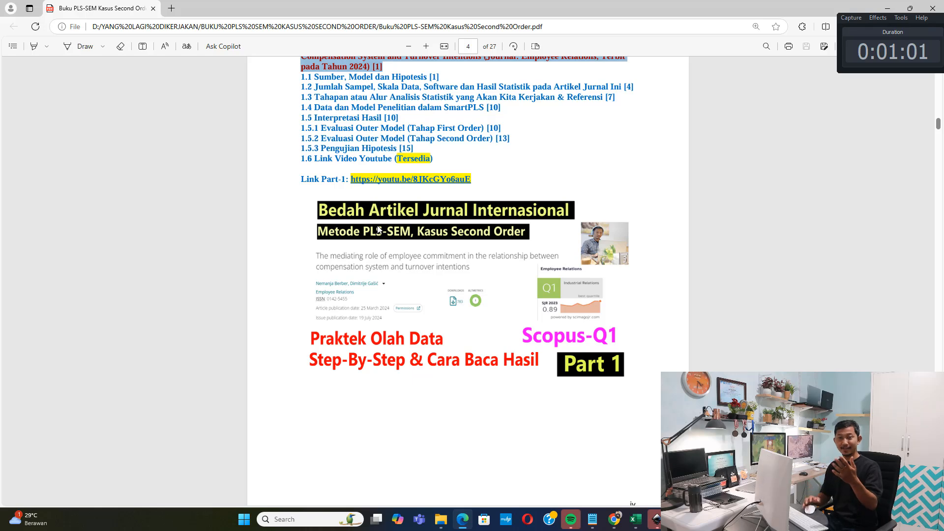
scroll(407, 245, "down", 4)
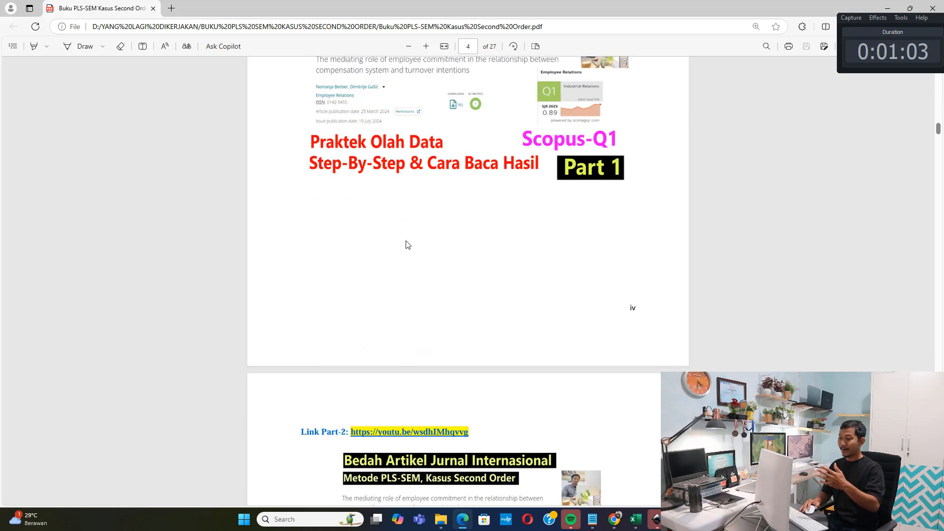
scroll(407, 245, "down", 5)
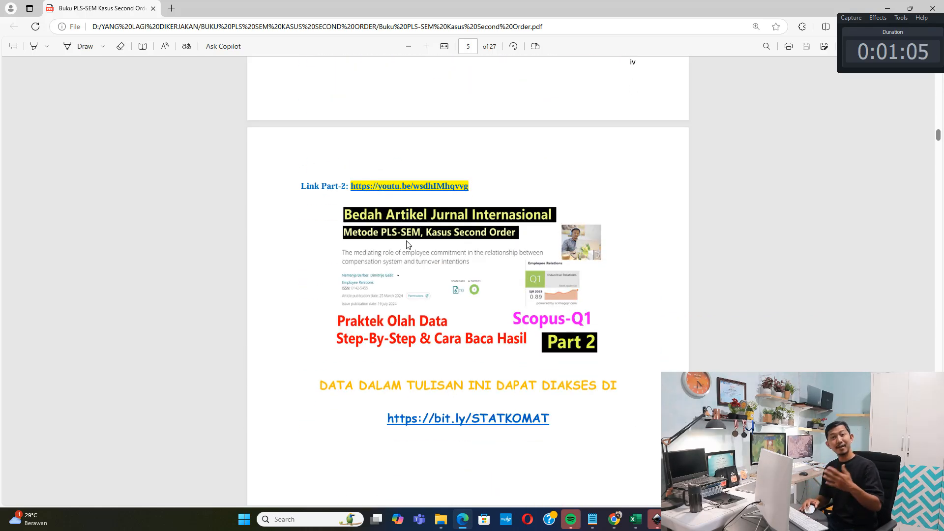
scroll(406, 244, "up", 11)
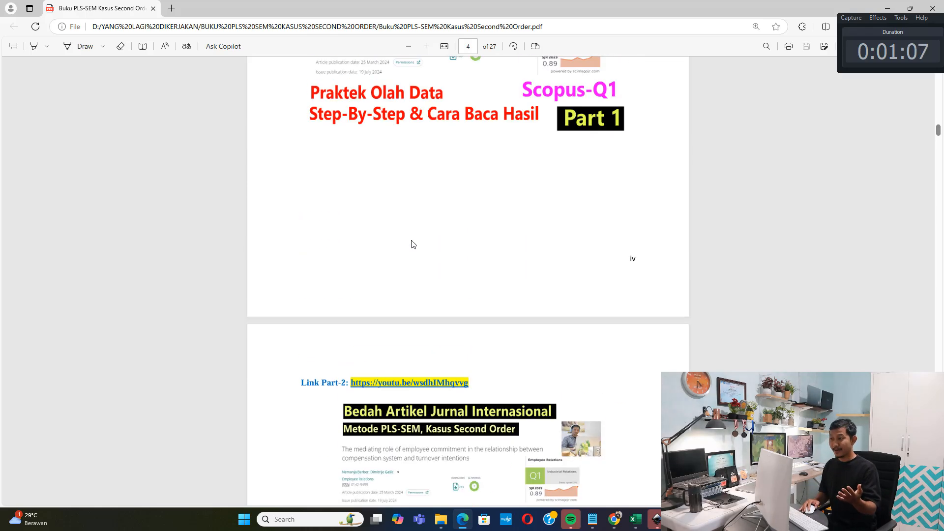
left_click_drag(347, 193, 394, 215)
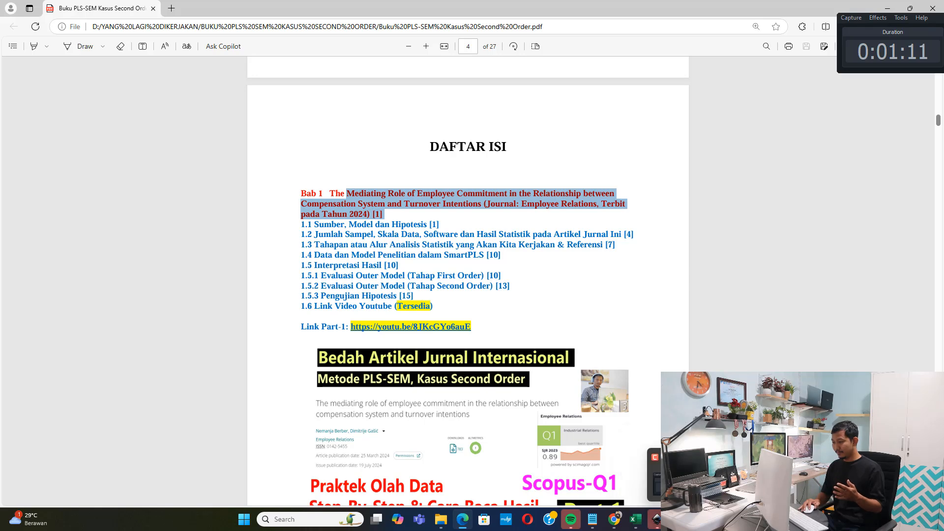
Step: Bring up the SmartPLS model, and read the Part 3 topics and the material download address in the Notepad notes
key("alt+Tab")
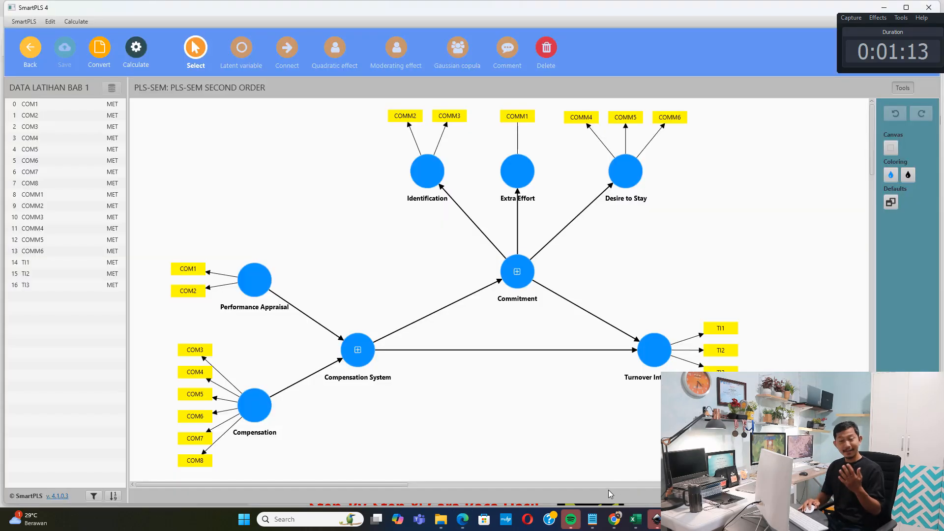
left_click(592, 519)
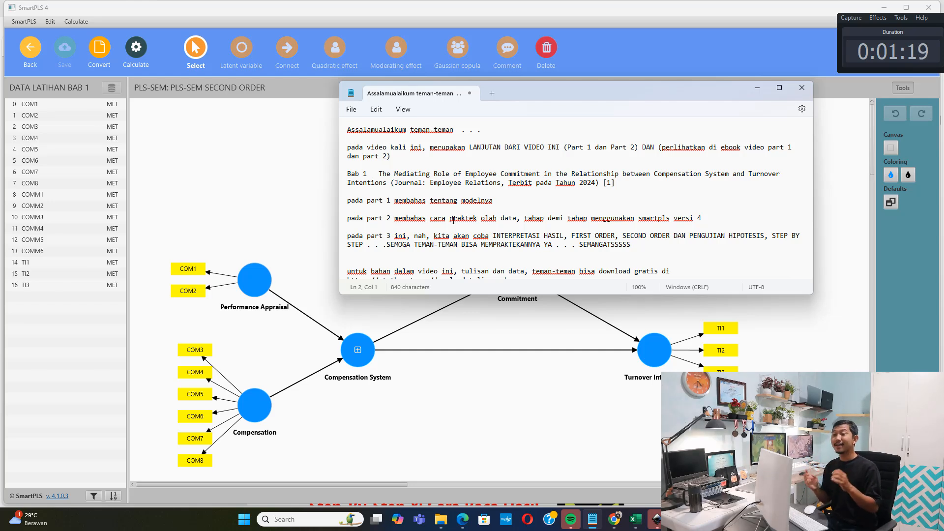
scroll(496, 204, "down", 1)
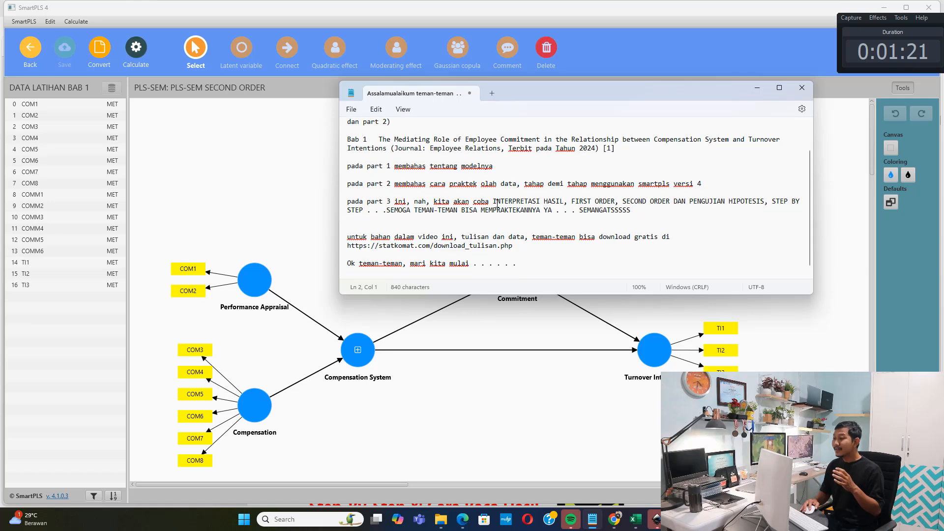
left_click_drag(490, 204, 557, 204)
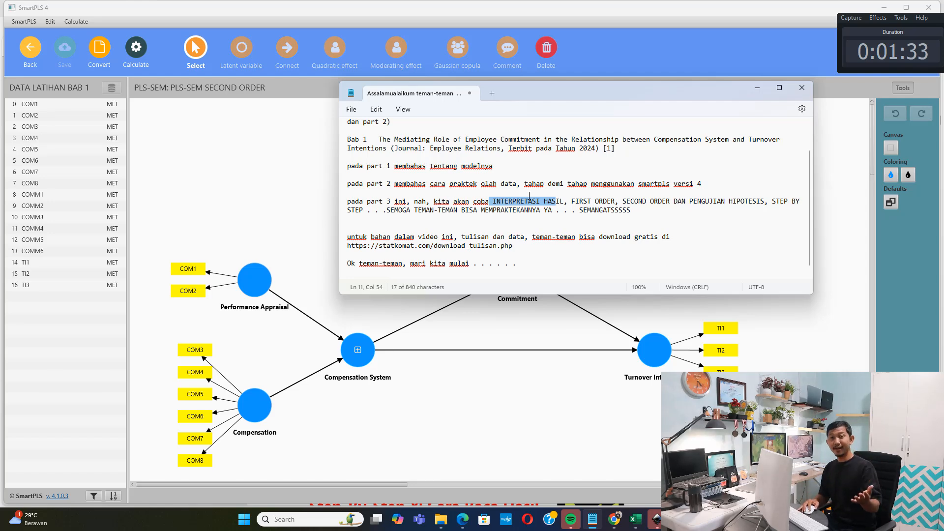
left_click_drag(572, 201, 717, 201)
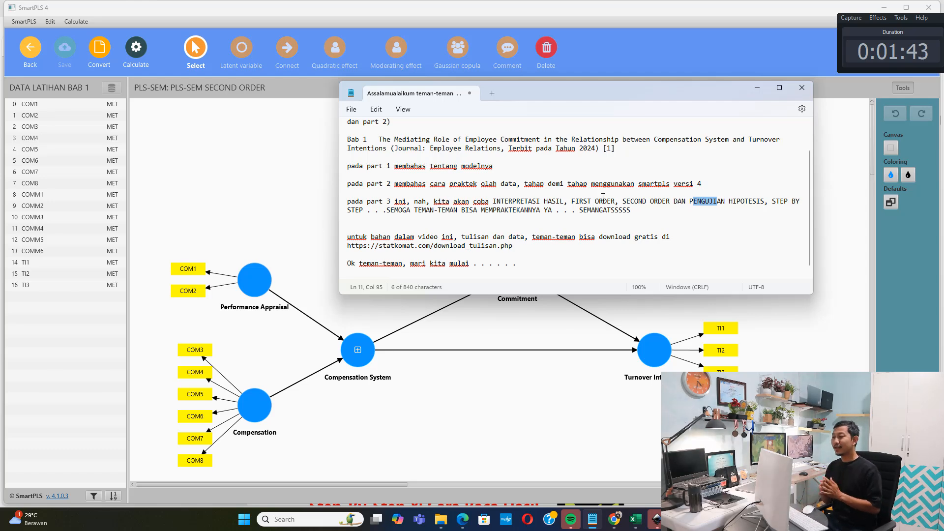
left_click_drag(461, 210, 540, 210)
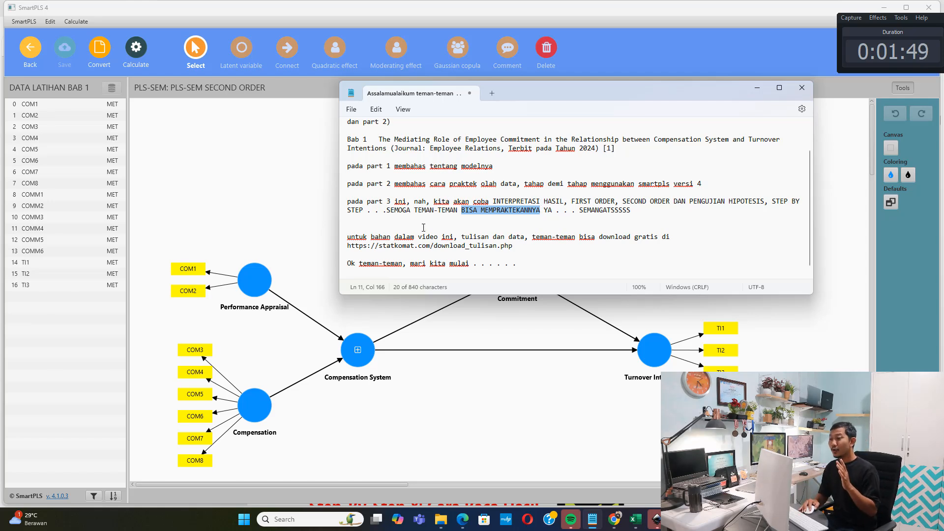
left_click_drag(399, 237, 422, 237)
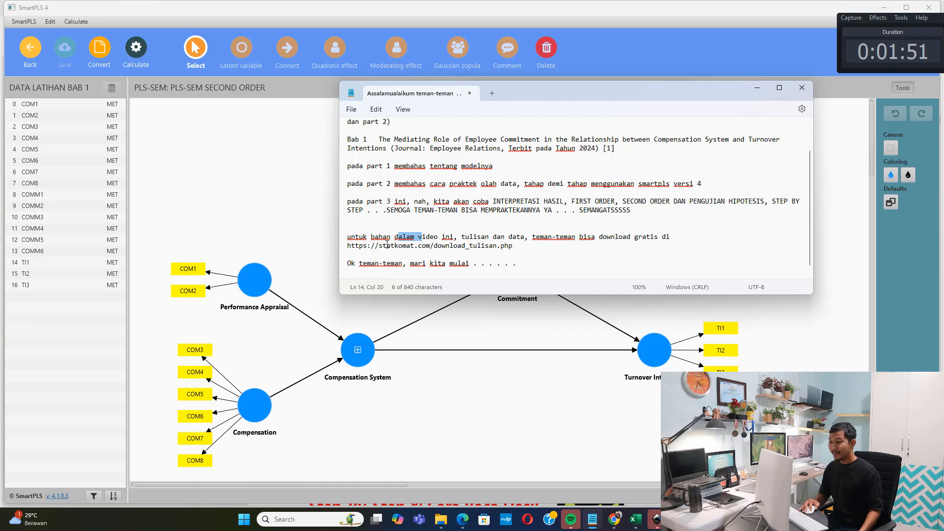
left_click_drag(359, 245, 499, 249)
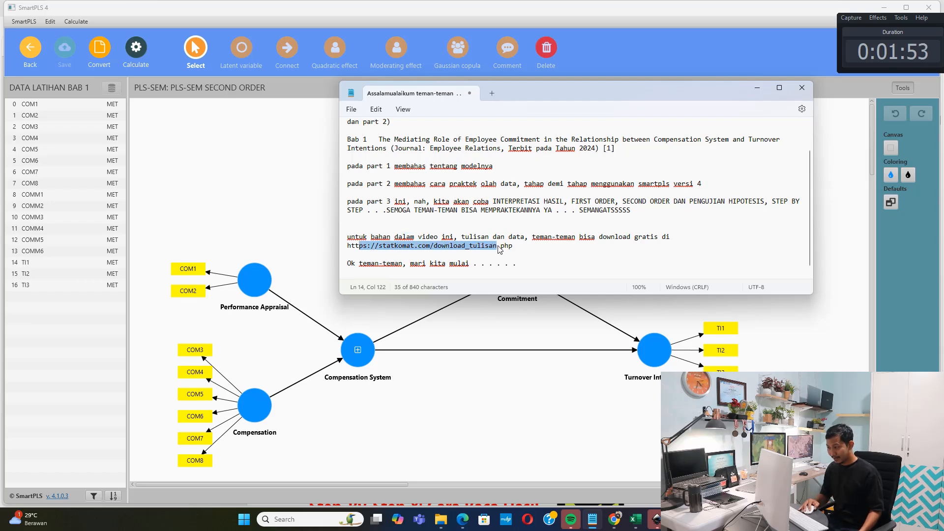
Step: Switch to Chrome and show the Download Tulisan page of statkomat.com
left_click(615, 520)
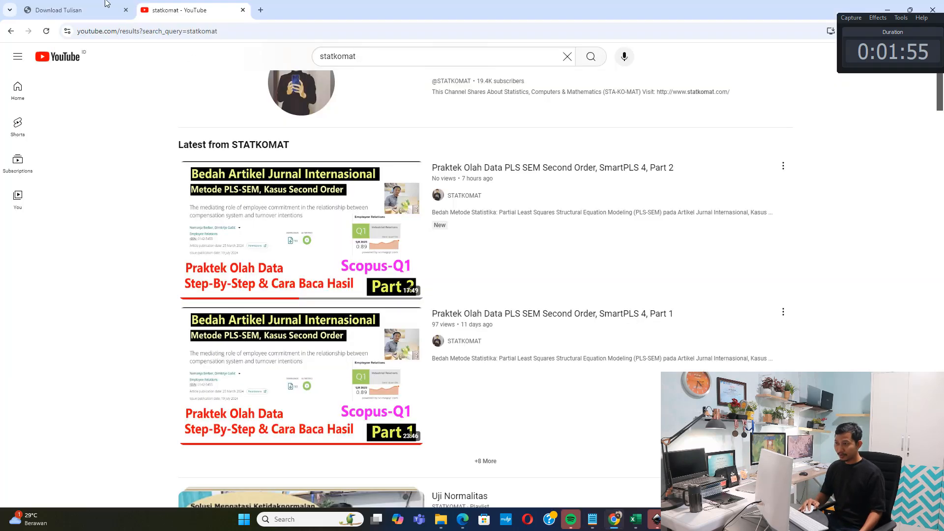
left_click(107, 5)
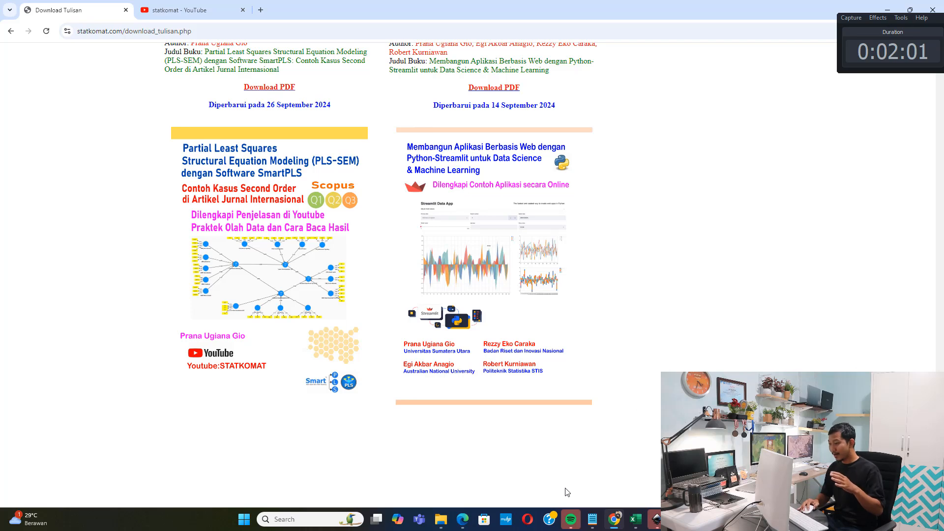
Step: Review the ebook's Bab 1 title and its Part 1 and Part 2 video links, with a look at the SmartPLS model
left_click(462, 465)
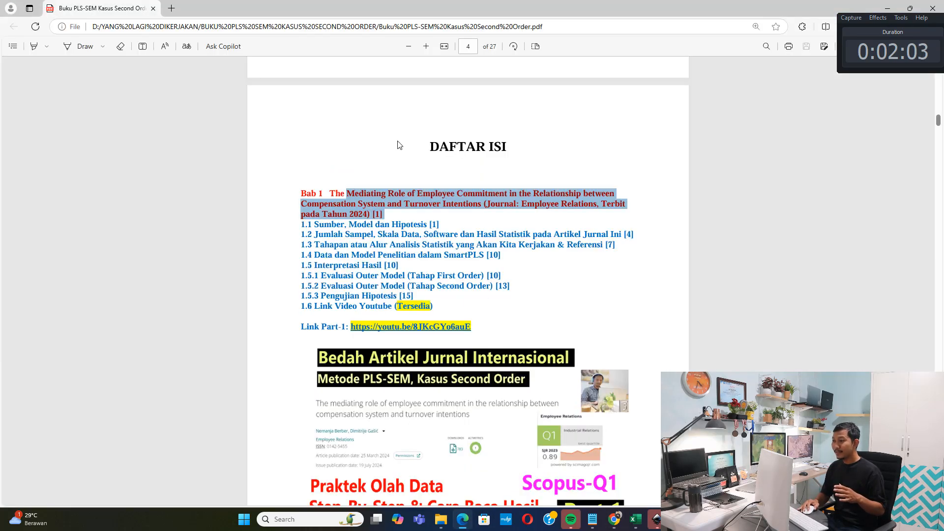
left_click_drag(340, 193, 391, 215)
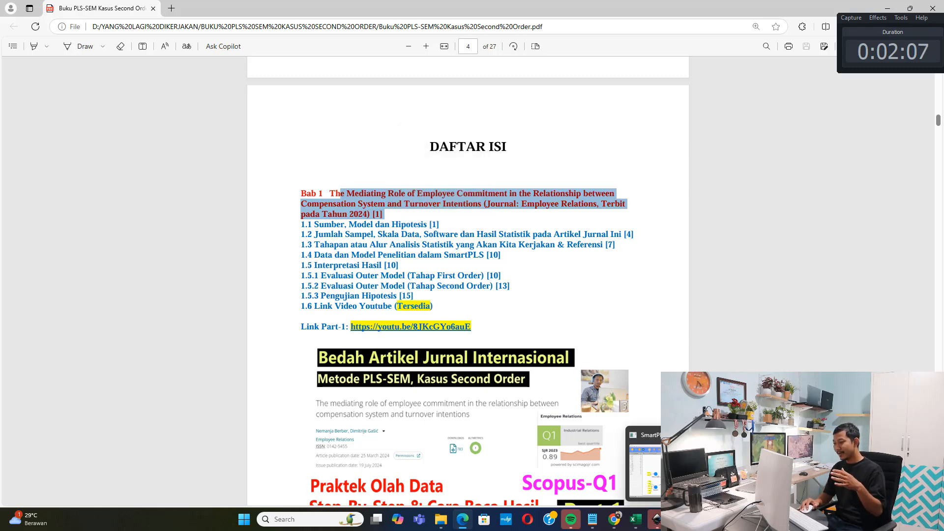
left_click(679, 520)
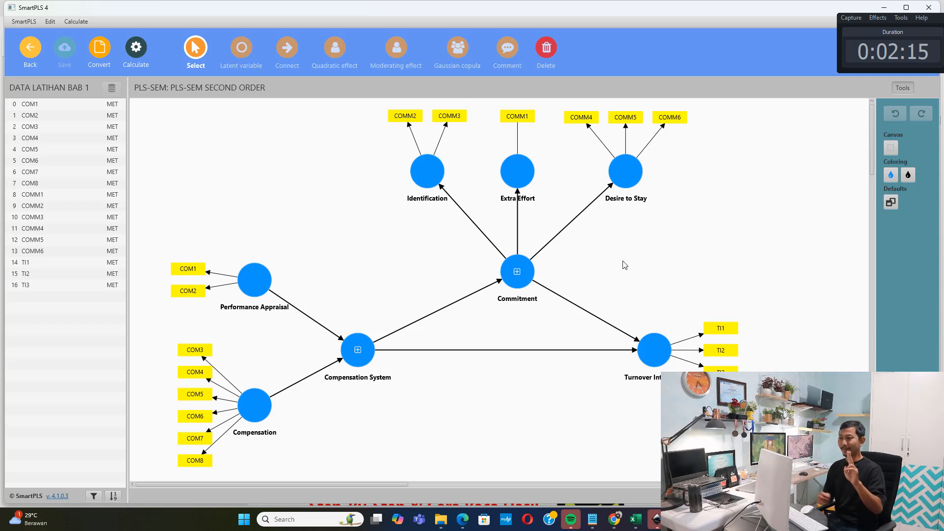
mouse_move(457, 521)
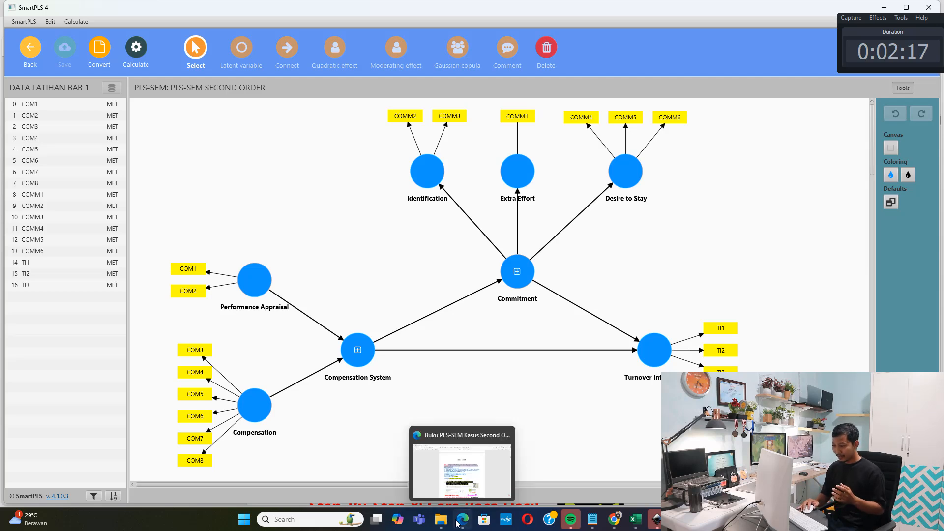
left_click(452, 467)
scroll(450, 352, "down", 8)
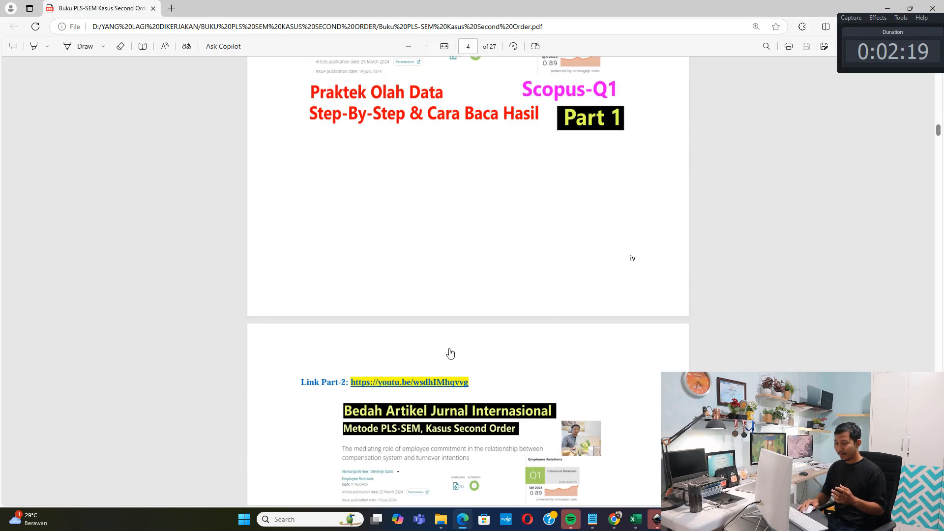
scroll(454, 352, "down", 3)
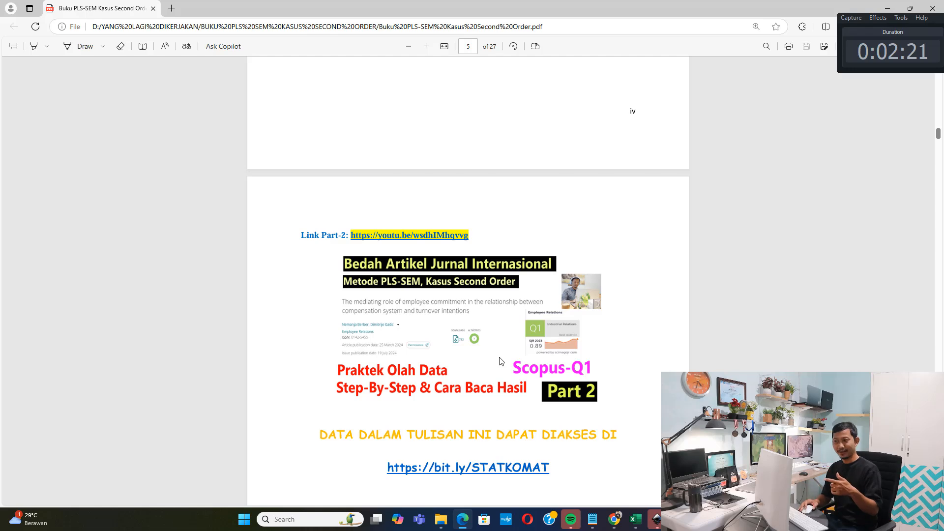
scroll(499, 359, "up", 8)
scroll(500, 359, "up", 2)
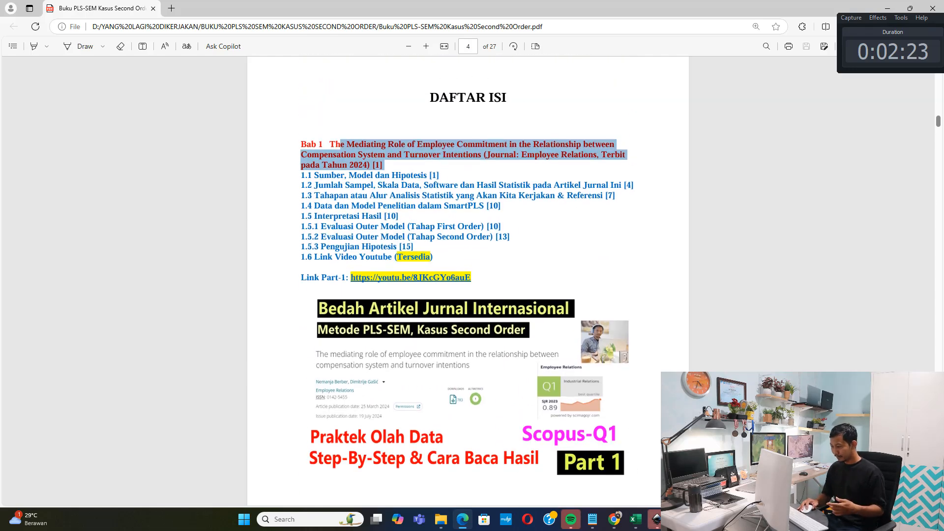
Step: Switch to SmartPLS and run the PLS-SEM algorithm on the second-order model with Path weighting, Standardized results and Default initial weight
key("alt+Tab")
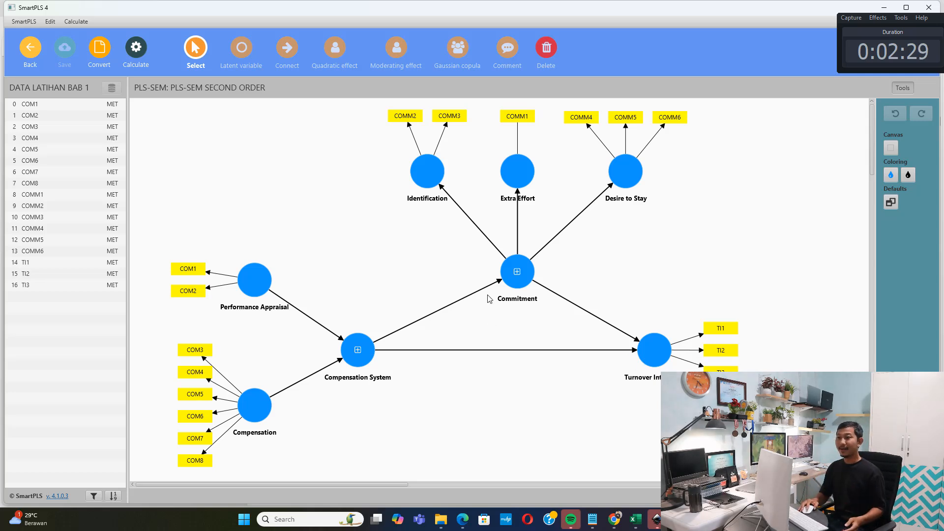
left_click(73, 23)
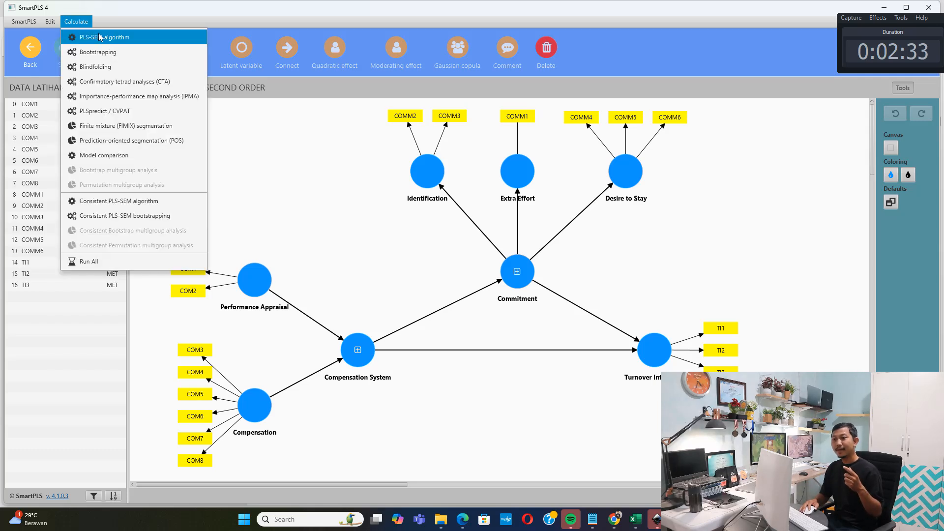
left_click(146, 38)
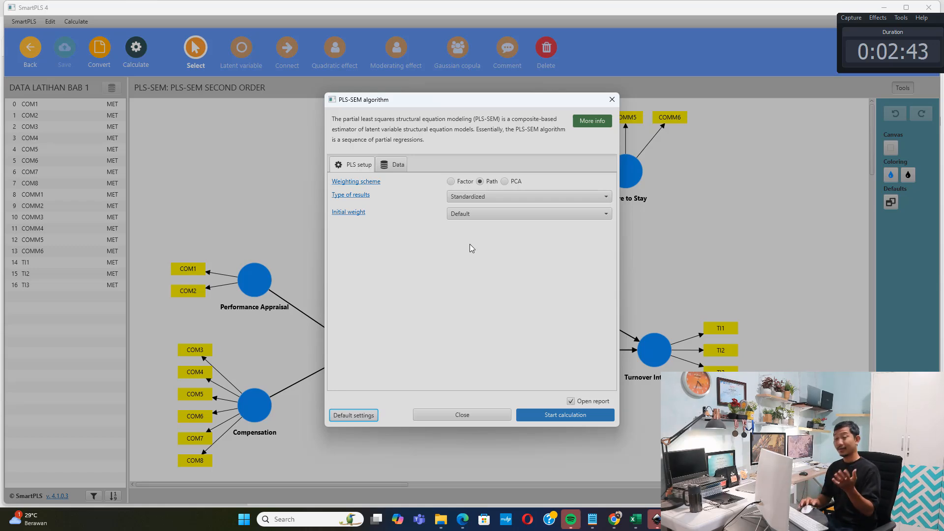
left_click(554, 415)
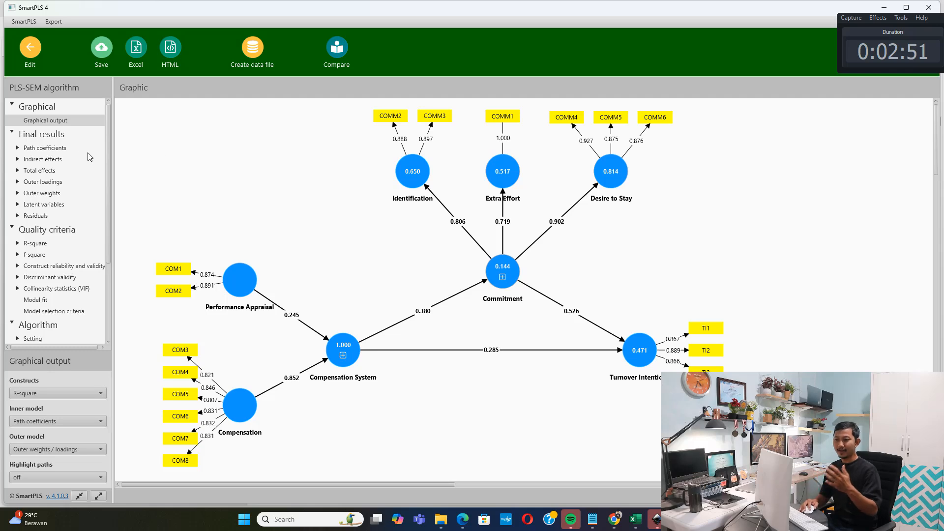
Step: View the path coefficients, outer loadings and outer weights matrices and the latent variable scores in the PLS-SEM report
left_click(60, 148)
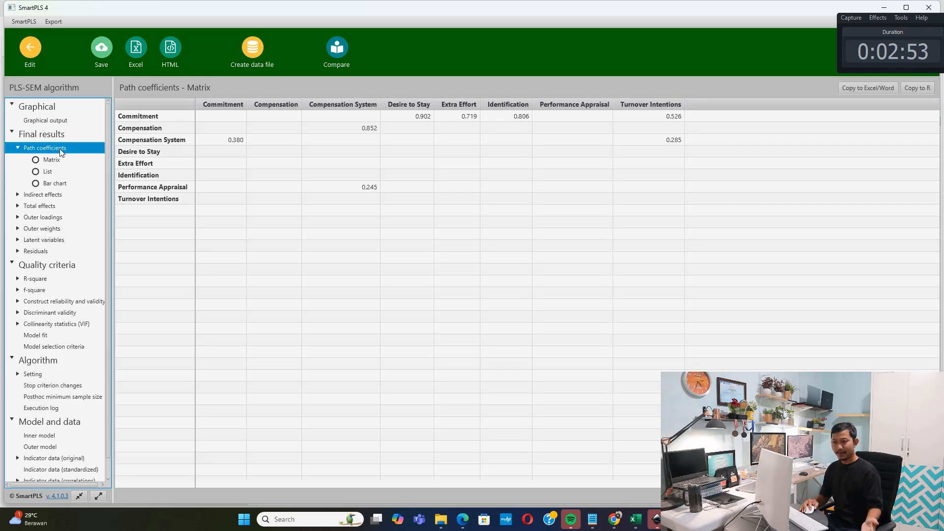
left_click(56, 217)
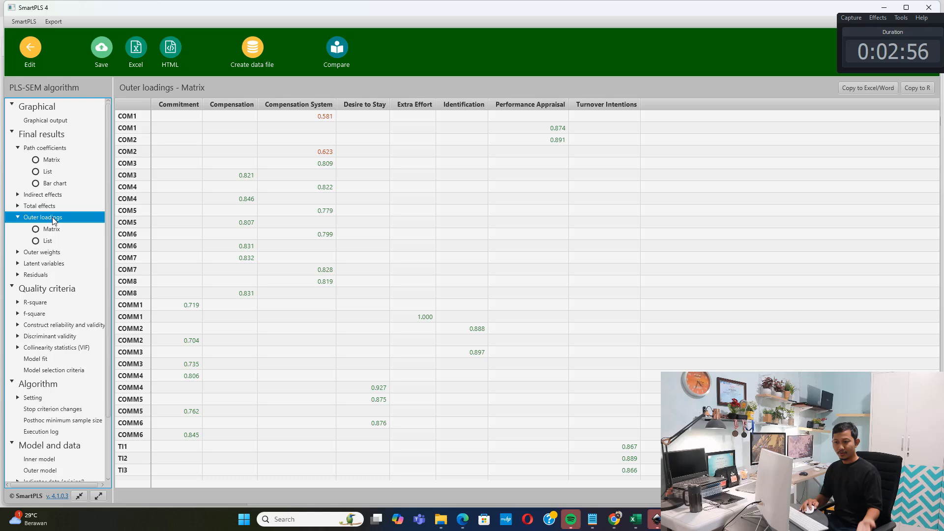
left_click(55, 252)
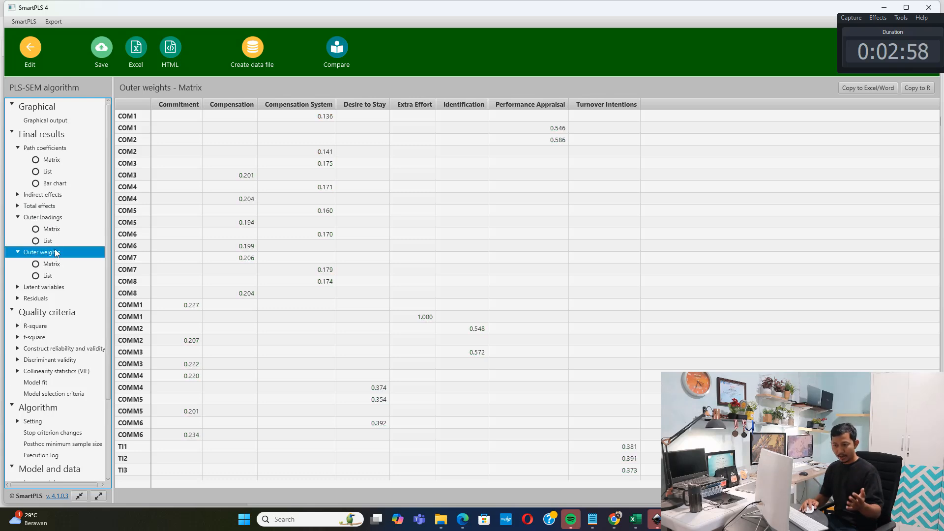
left_click(55, 288)
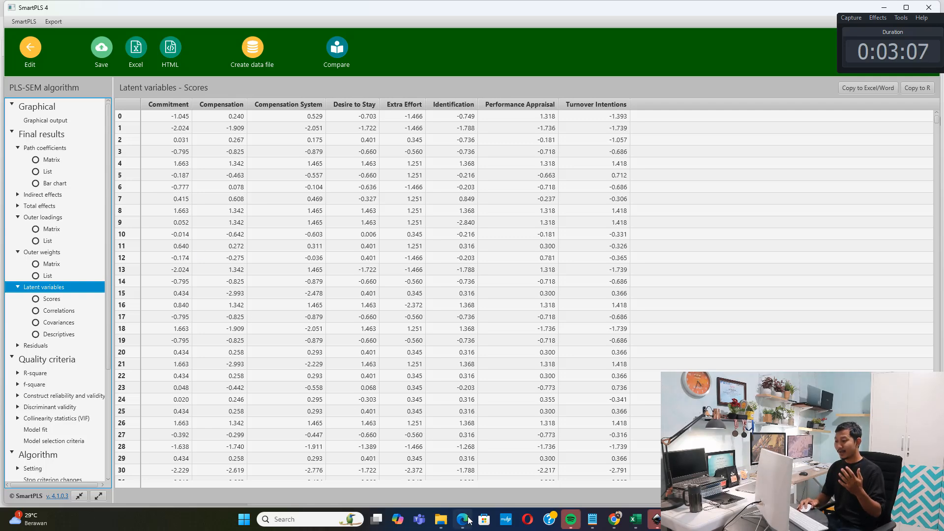
Step: Switch to the ebook PDF in Edge and examine the statistical analysis flowchart on page 19, starting with the indicators' outer loading evaluation
mouse_move(463, 520)
left_click(478, 472)
scroll(472, 336, "down", 20)
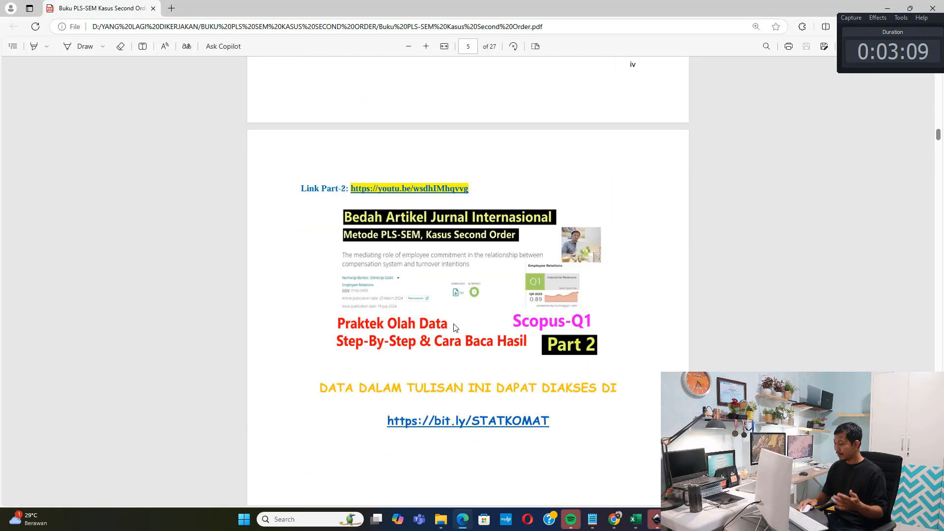
scroll(472, 336, "down", 5)
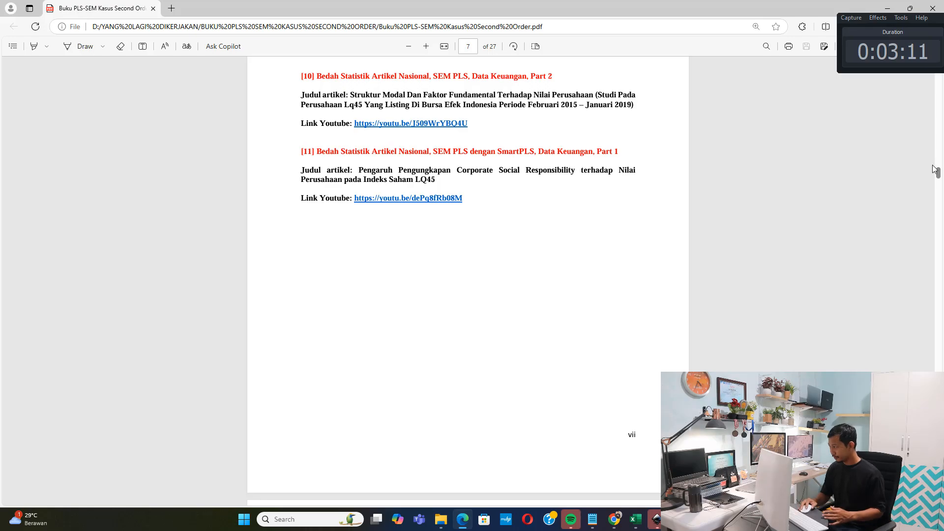
left_click_drag(938, 172, 931, 363)
scroll(496, 217, "up", 2)
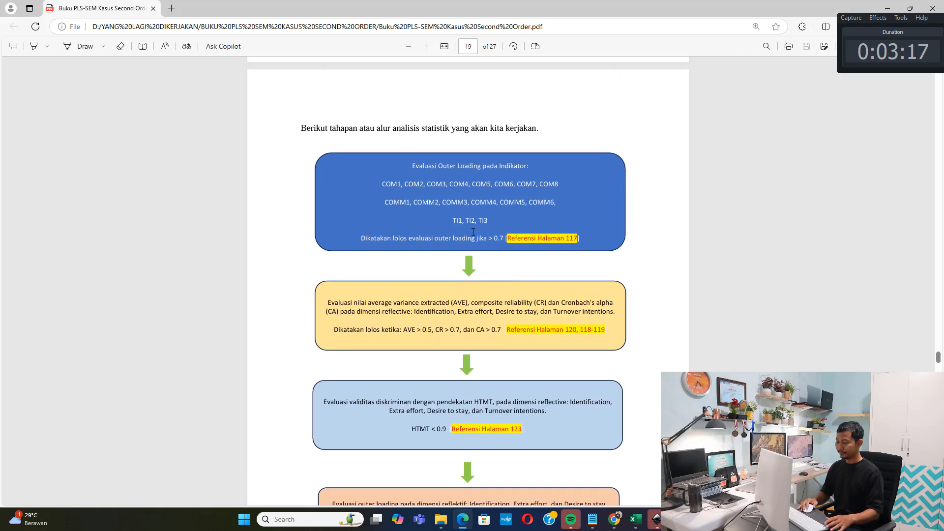
scroll(486, 194, "up", 2)
scroll(485, 195, "down", 2)
scroll(492, 177, "up", 1)
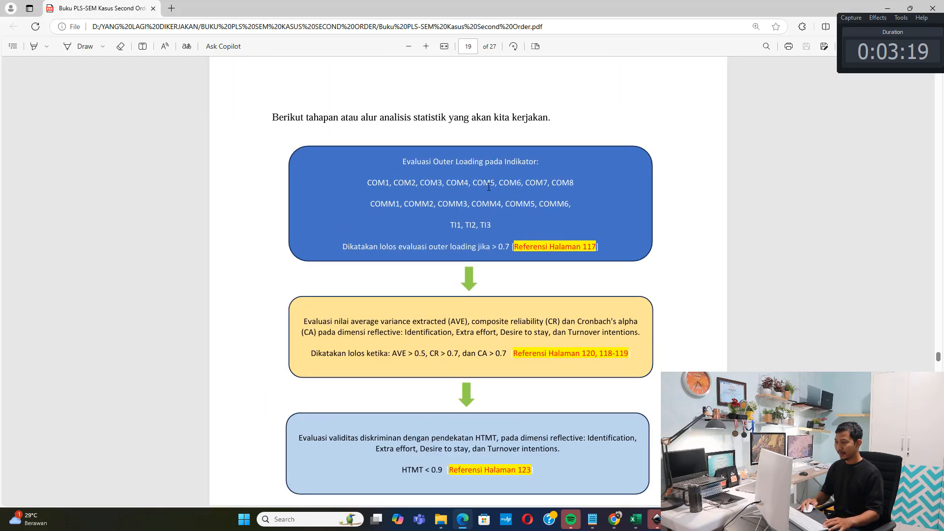
scroll(571, 159, "down", 1)
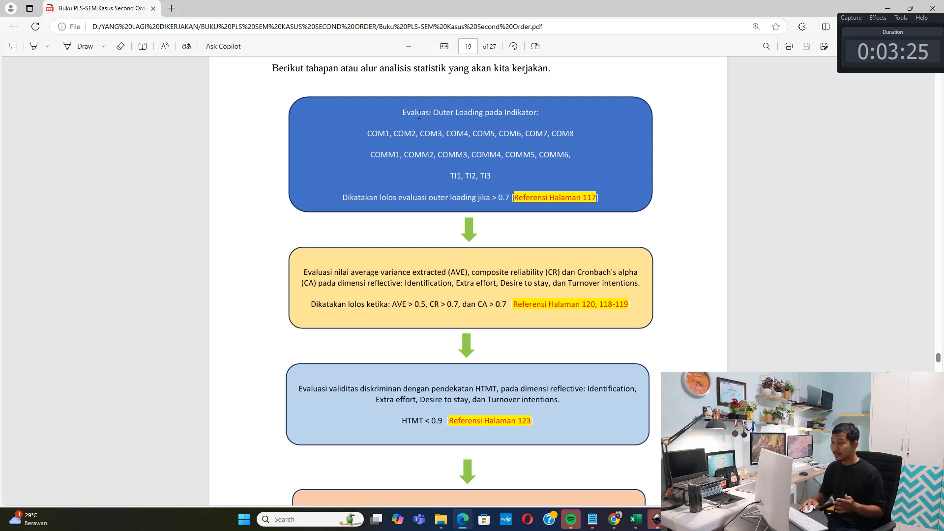
left_click_drag(418, 114, 481, 112)
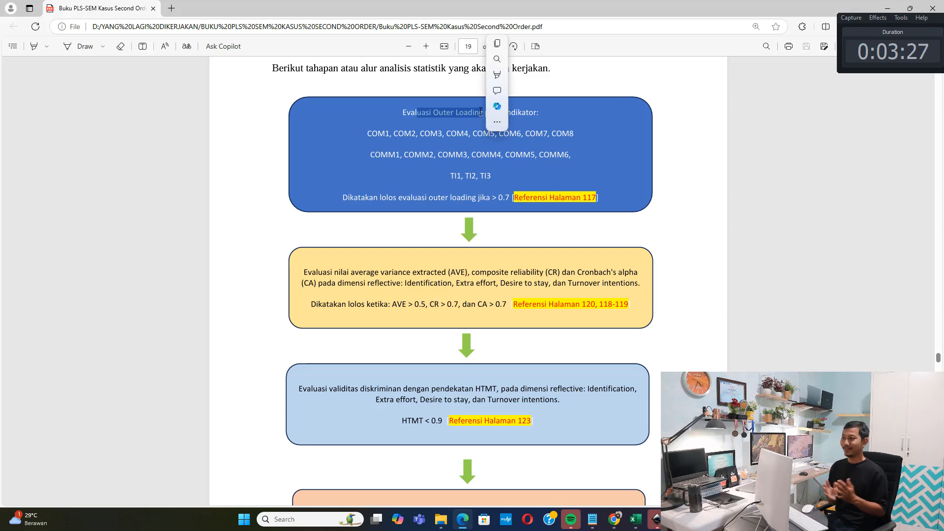
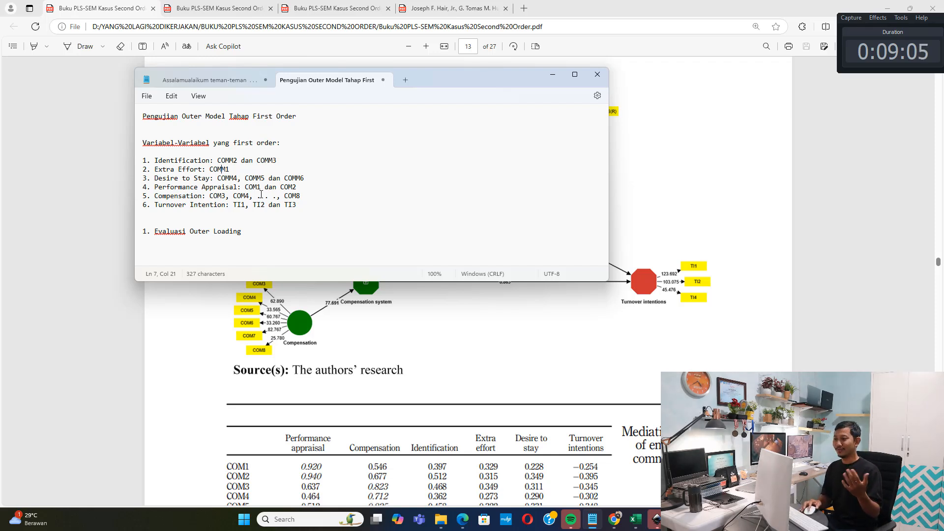
Step: Look up COMM2's Identification loading in SmartPLS's outer loadings matrix and write "= 0,888 > 0,7" after COMM2 in the Notepad notes
key("alt+Tab")
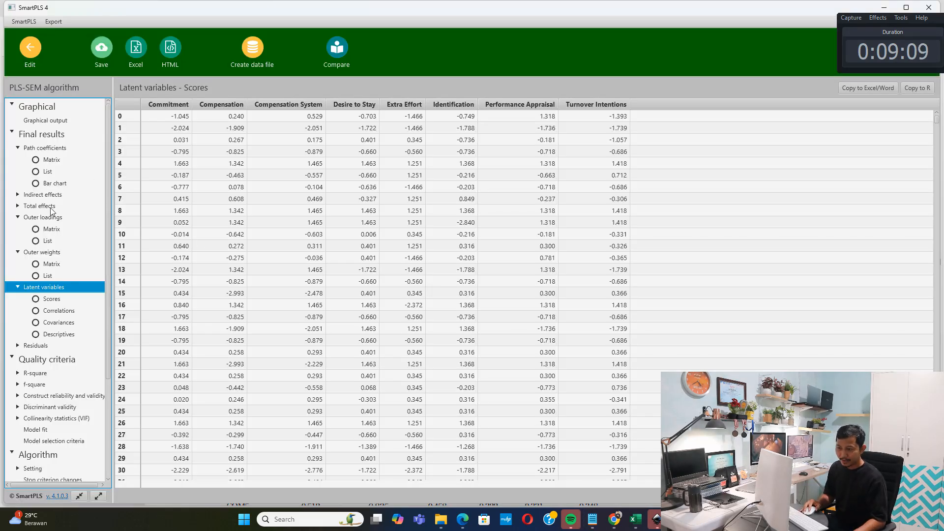
left_click(29, 218)
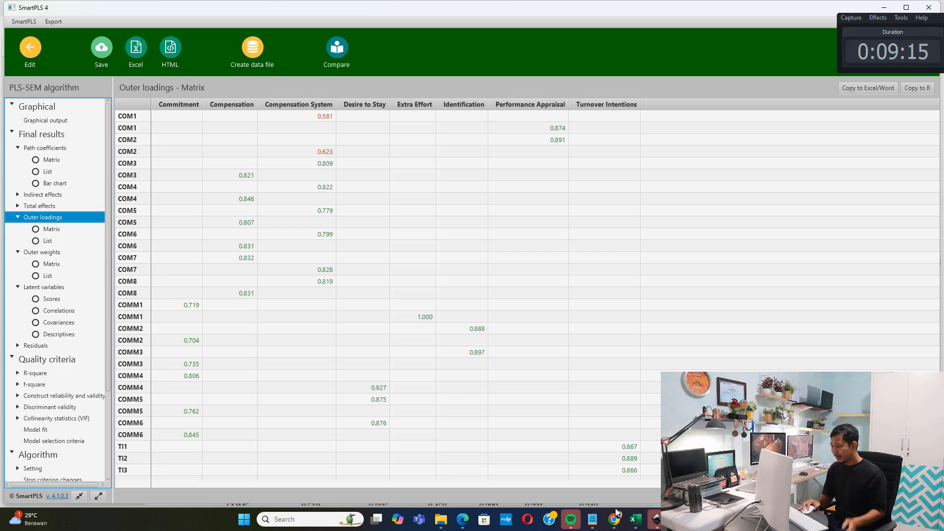
left_click(593, 520)
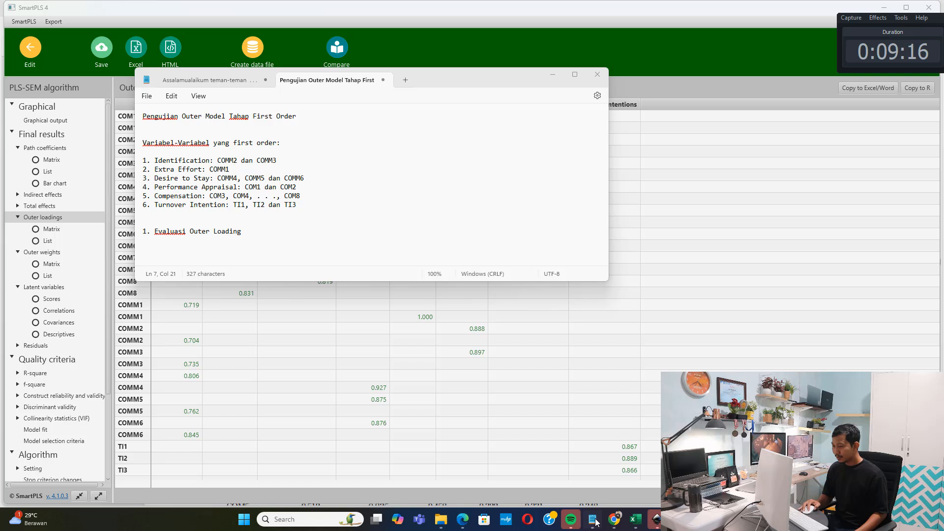
left_click(238, 159)
type("=")
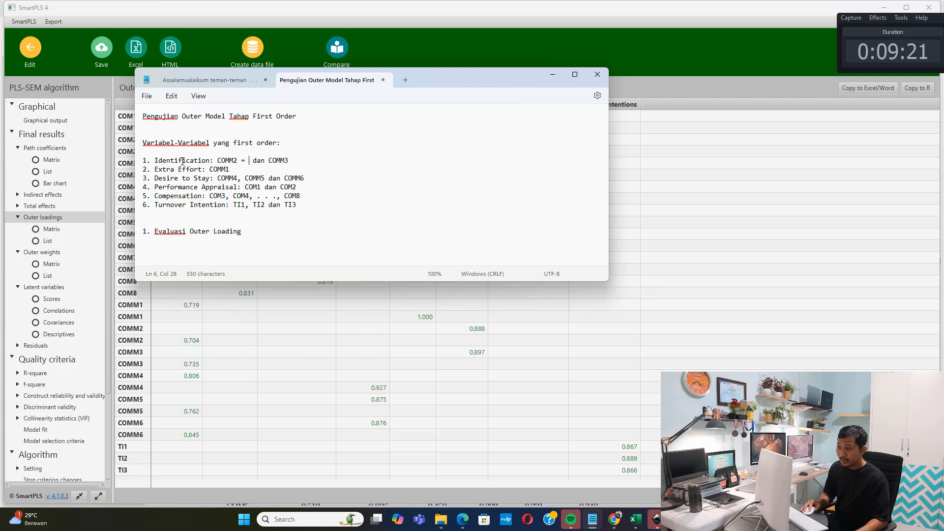
left_click(256, 318)
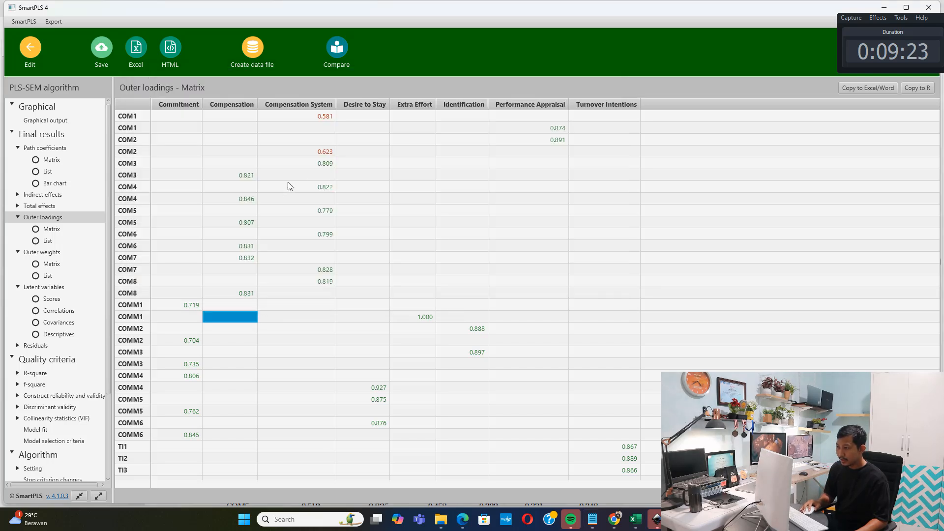
left_click(471, 105)
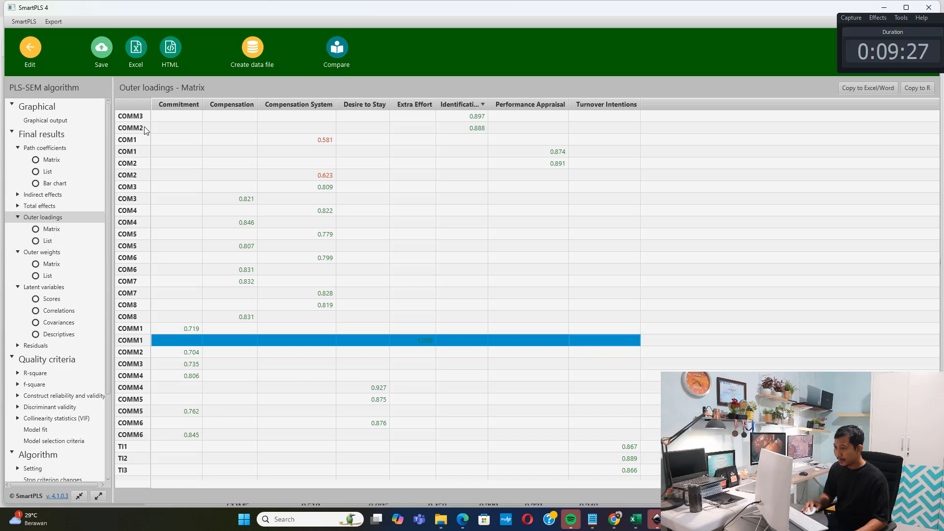
left_click(475, 128)
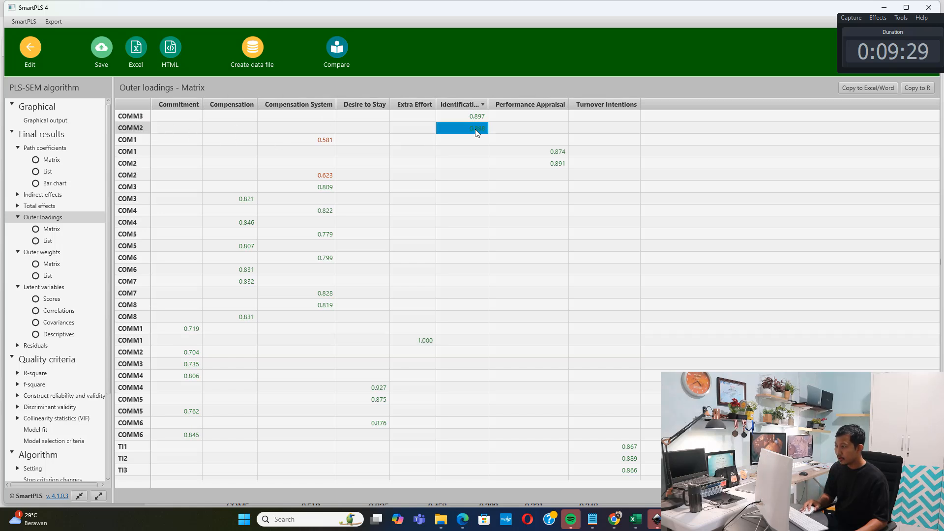
left_click(592, 519)
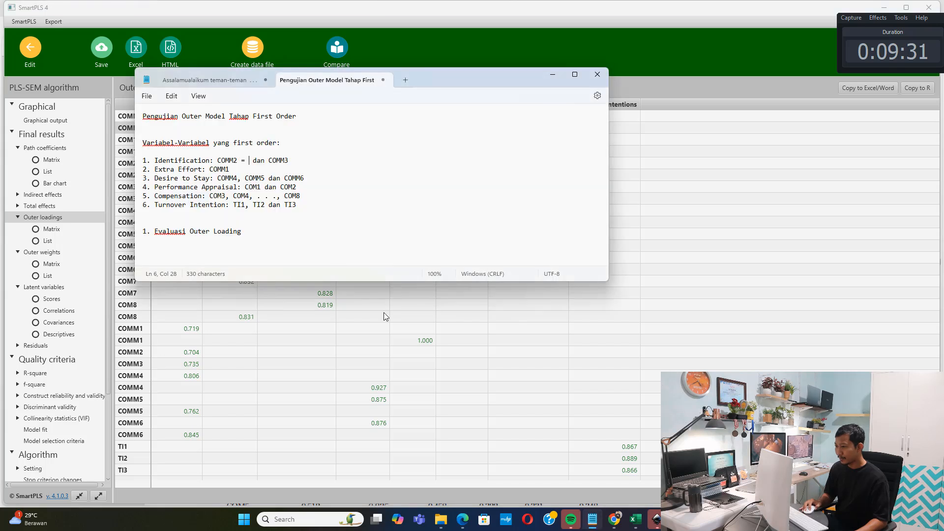
type("0,888")
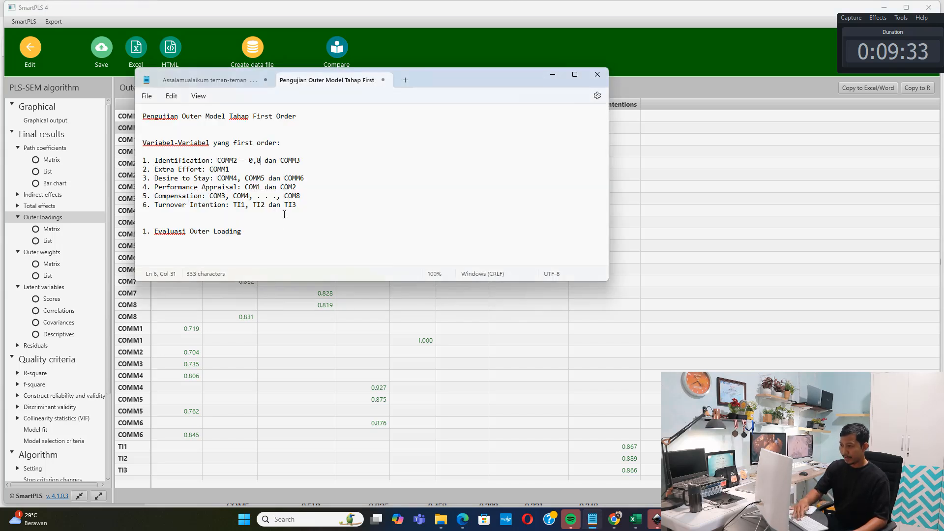
type(" > 0,7")
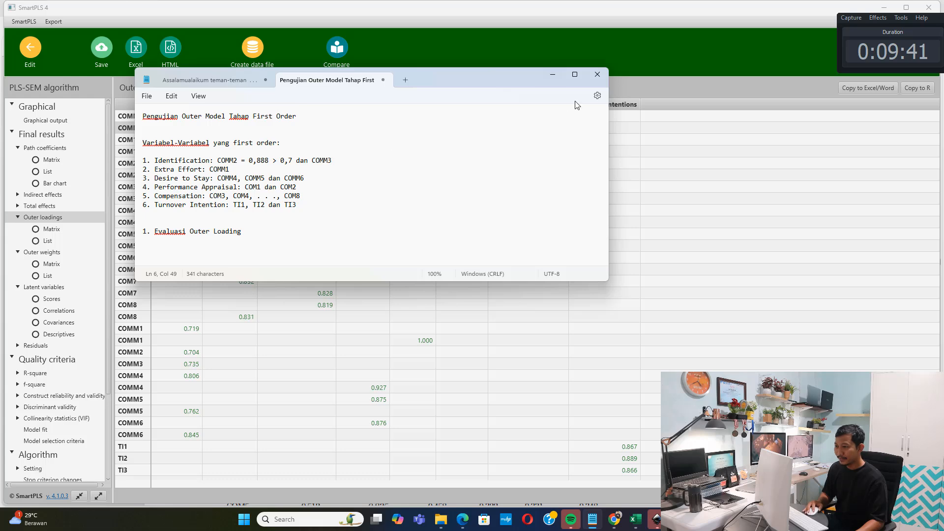
Step: Look up COMM3's Identification loading in SmartPLS and add "= 0,897 > 0,7" after COMM3 in the Notepad notes
left_click(552, 76)
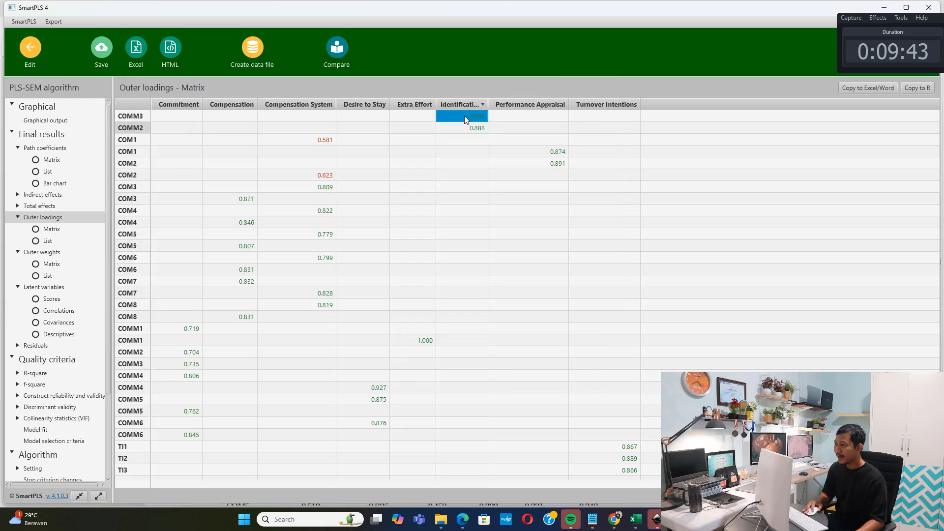
left_click(593, 519)
type("= 0,888 > 0,7 dan COMM3 = 0")
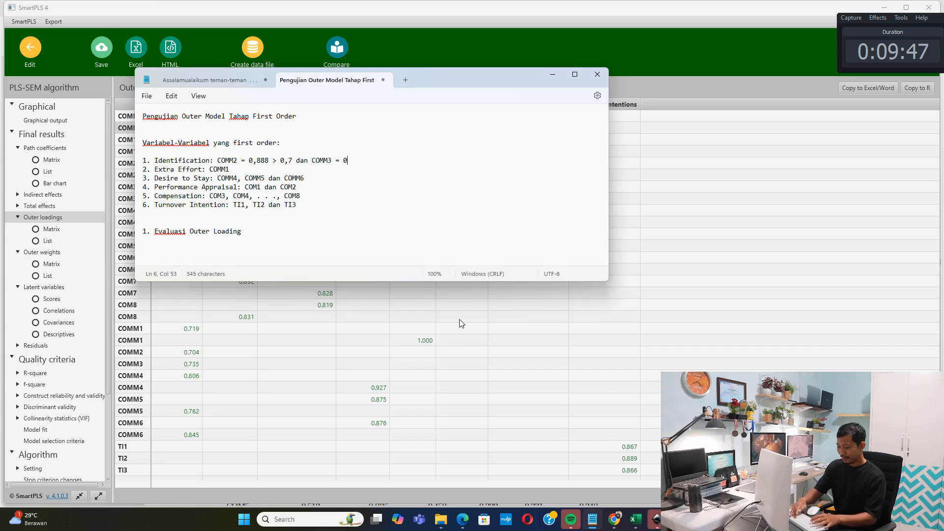
type(",879")
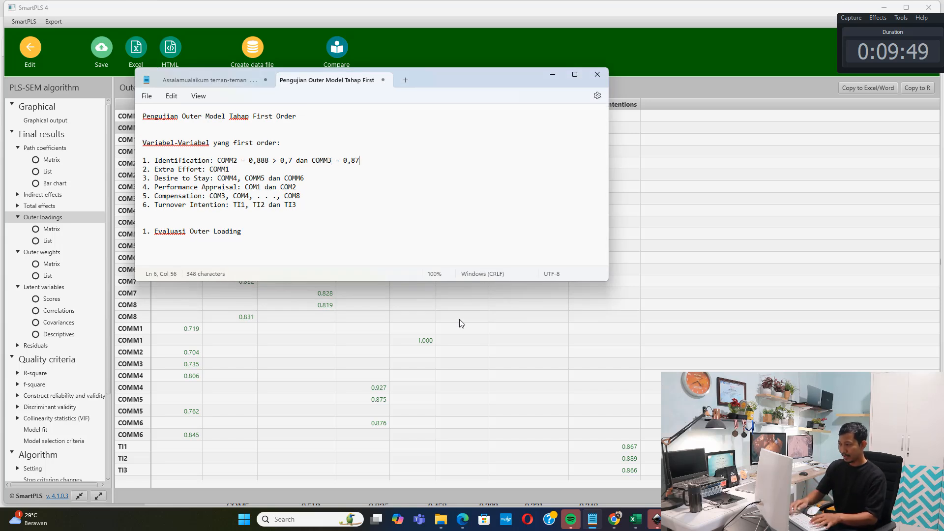
key("BackSpace")
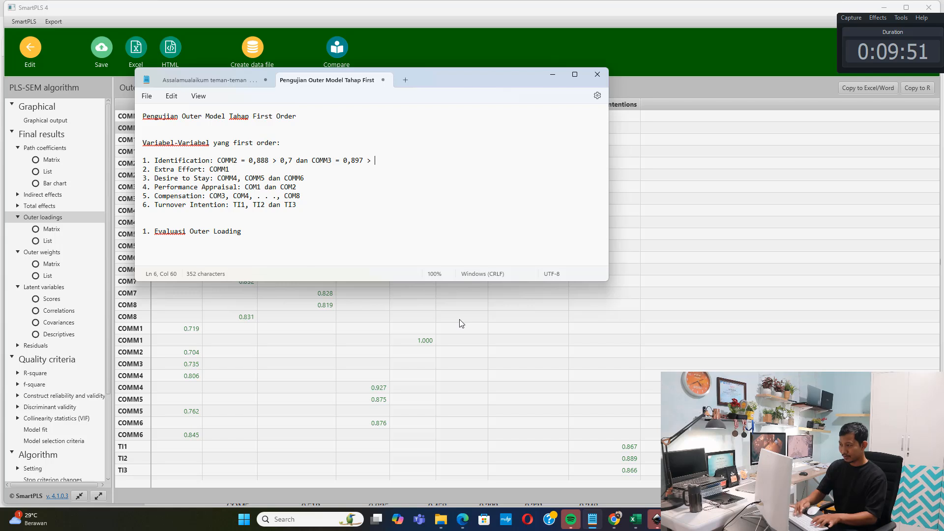
type("0,7")
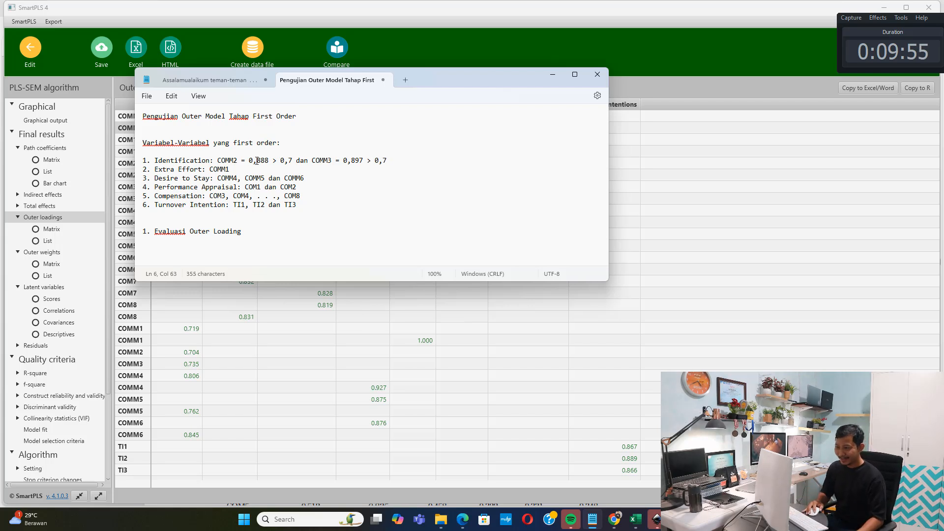
Step: Sort the SmartPLS outer loadings by Extra Effort and record "= 1 > 0,7" after COMM1 in the Notepad notes
left_click(250, 171)
type("=")
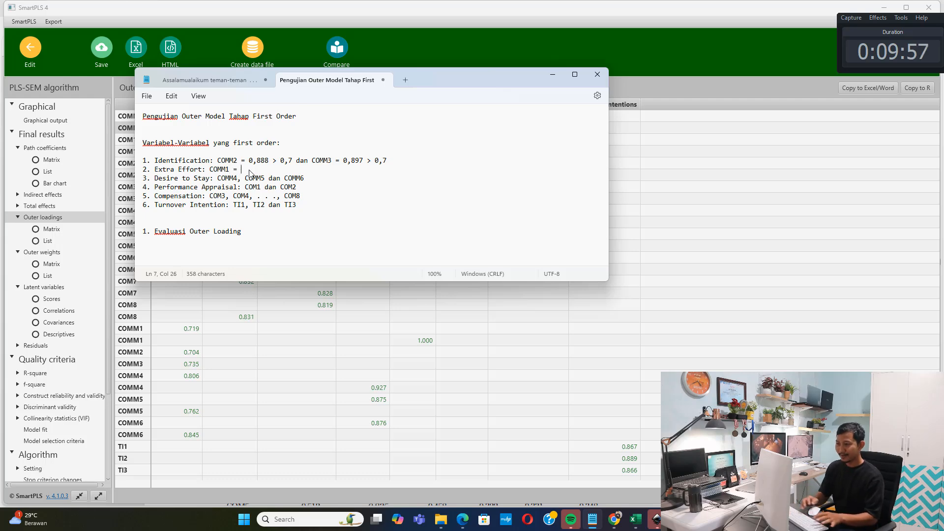
left_click(553, 76)
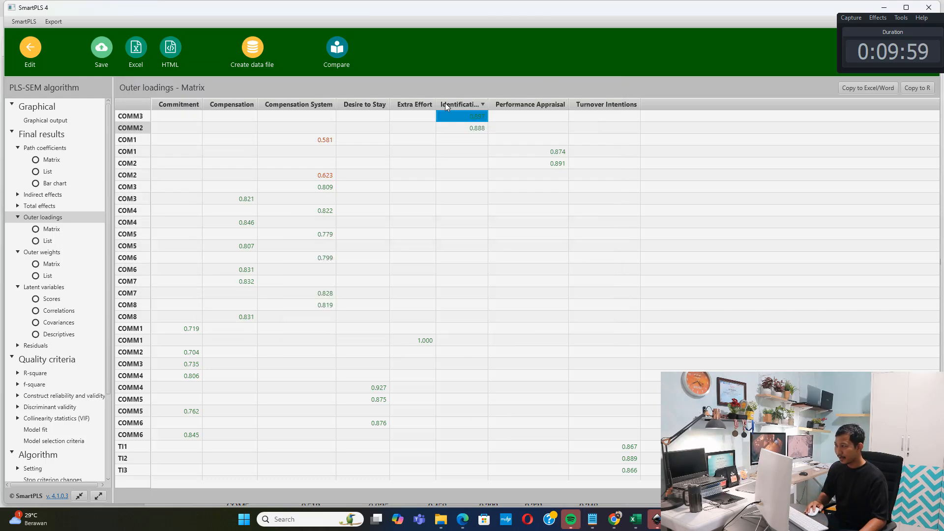
left_click(418, 105)
left_click(417, 104)
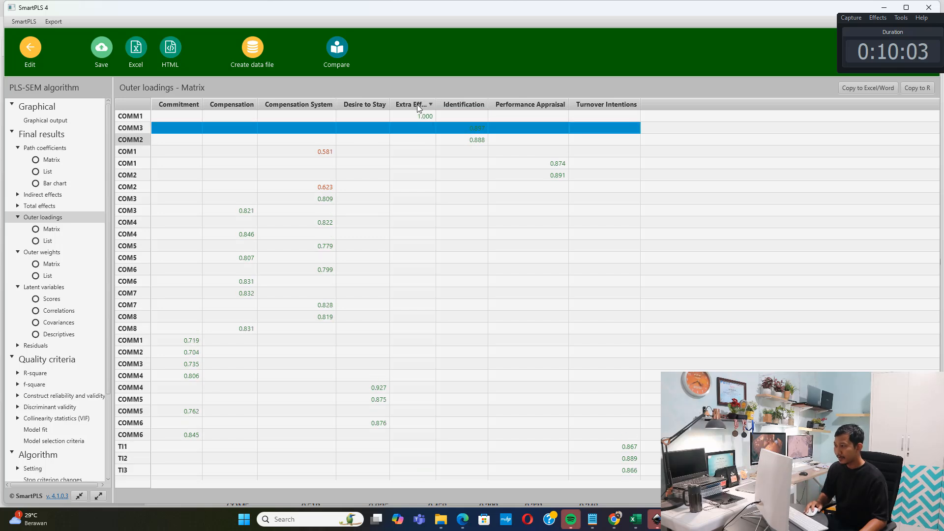
left_click(421, 117)
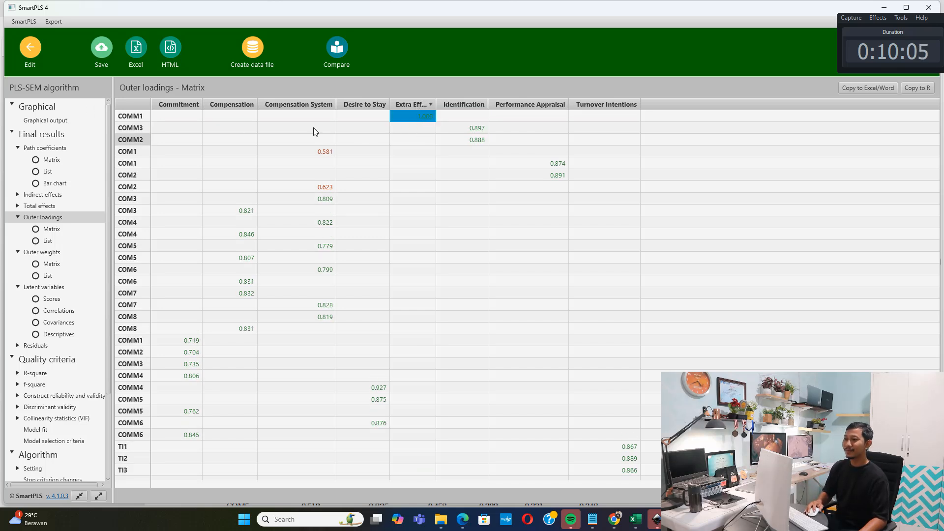
left_click(593, 519)
type("1")
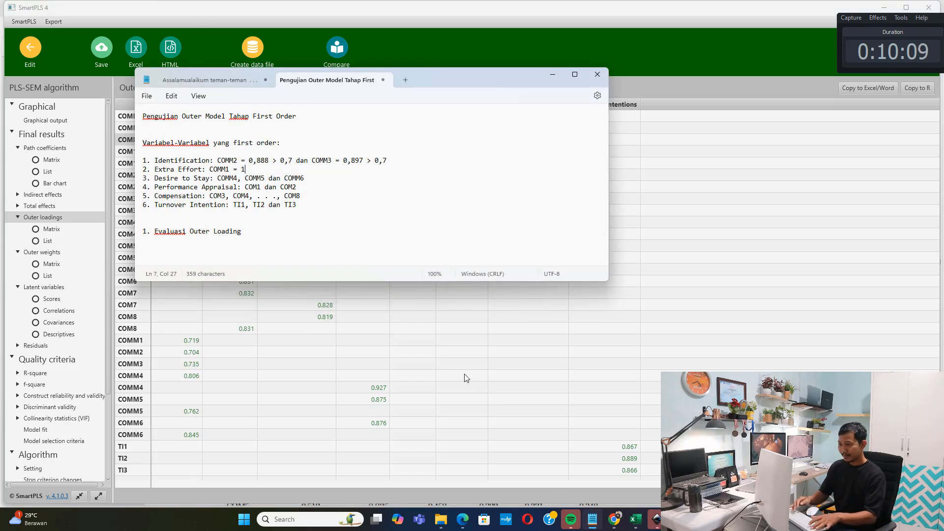
type(" = 1> 0,7")
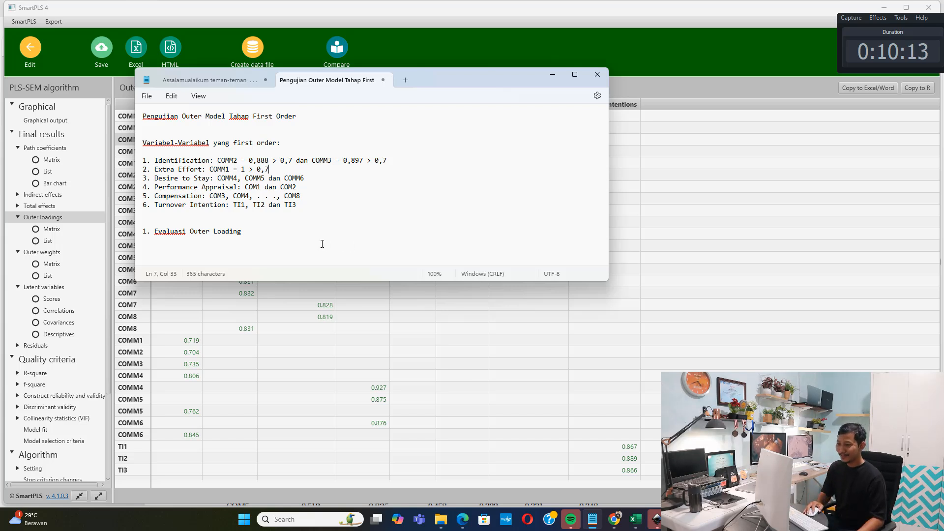
Step: Sort the SmartPLS outer loadings by Desire to Stay and record "= 0,927 > 0,7" after COMM4 in the Notepad notes
double_click(225, 178)
left_click(552, 74)
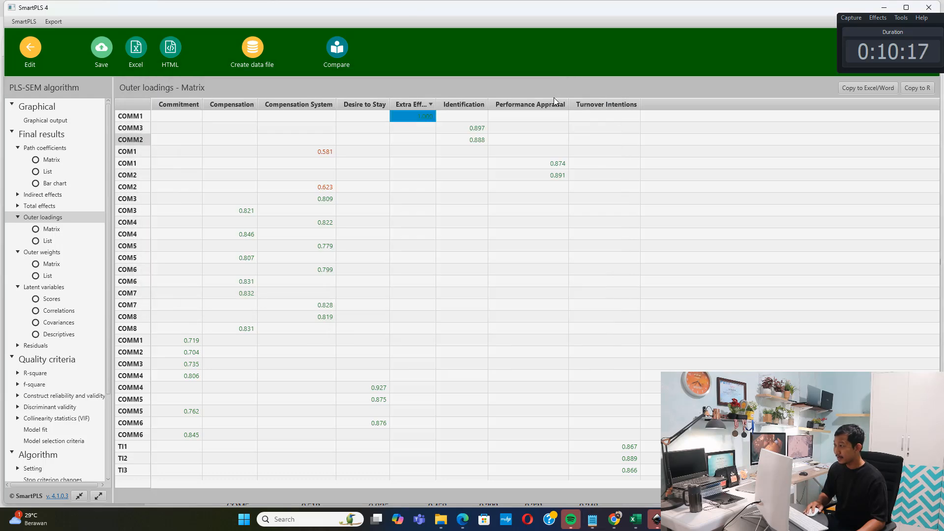
left_click(358, 101)
left_click(358, 102)
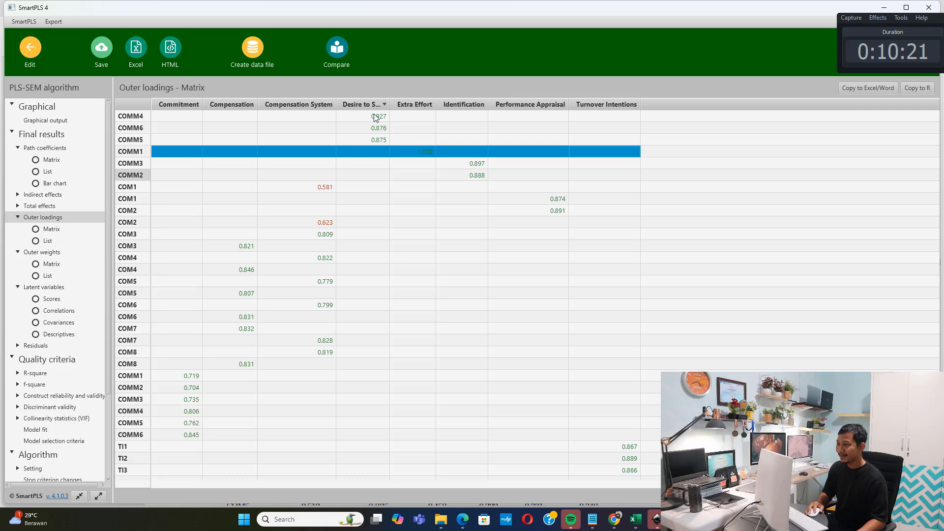
left_click(376, 117)
left_click(592, 520)
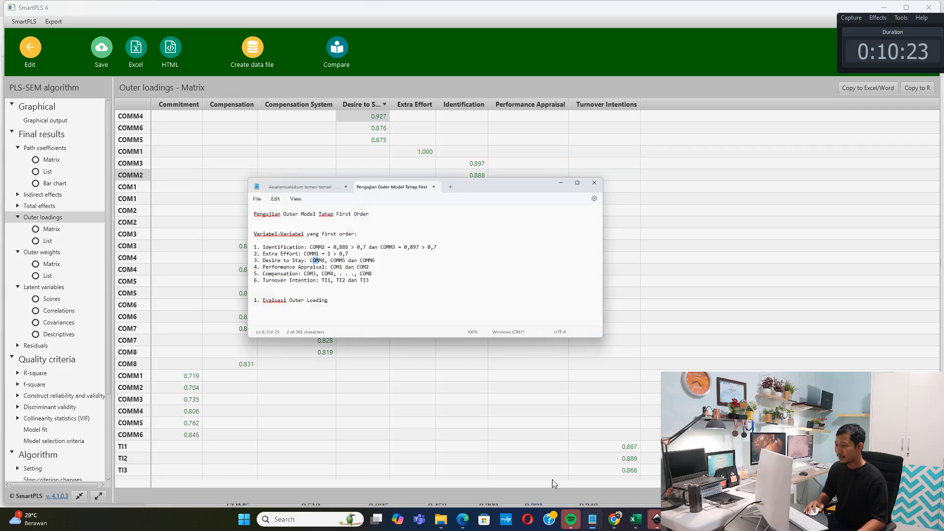
left_click(241, 178)
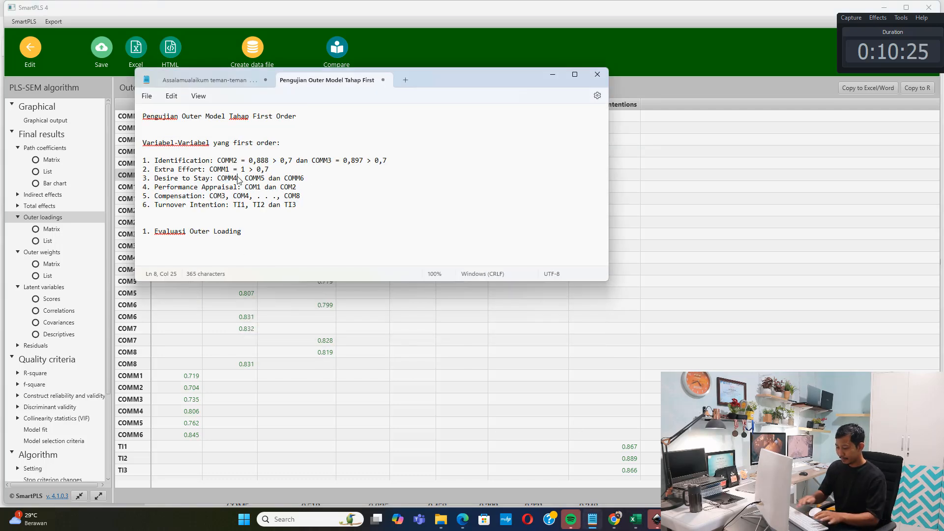
type("= 0,9")
type("27 > 0,7")
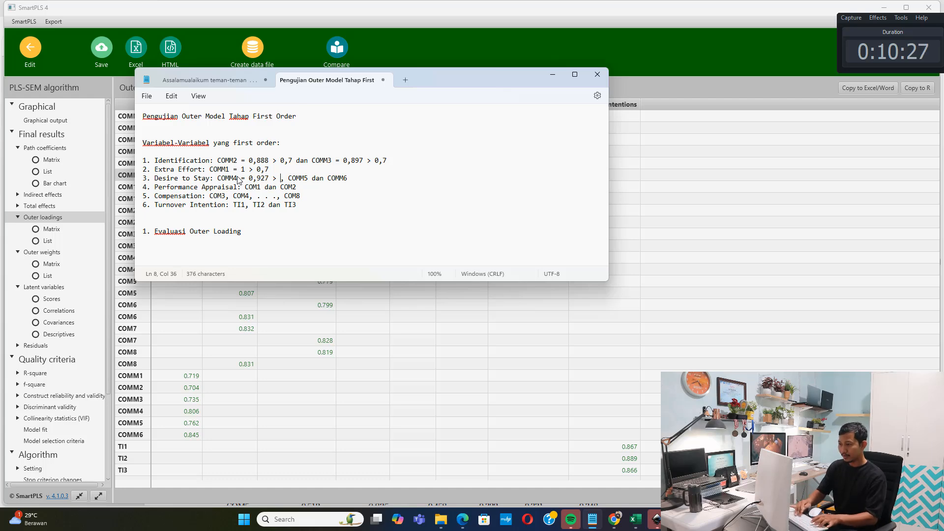
Step: Look up COMM5's Desire to Stay loading in SmartPLS and add "= 0,875 > 0,7" after COMM5 in the Notepad notes
left_click(550, 74)
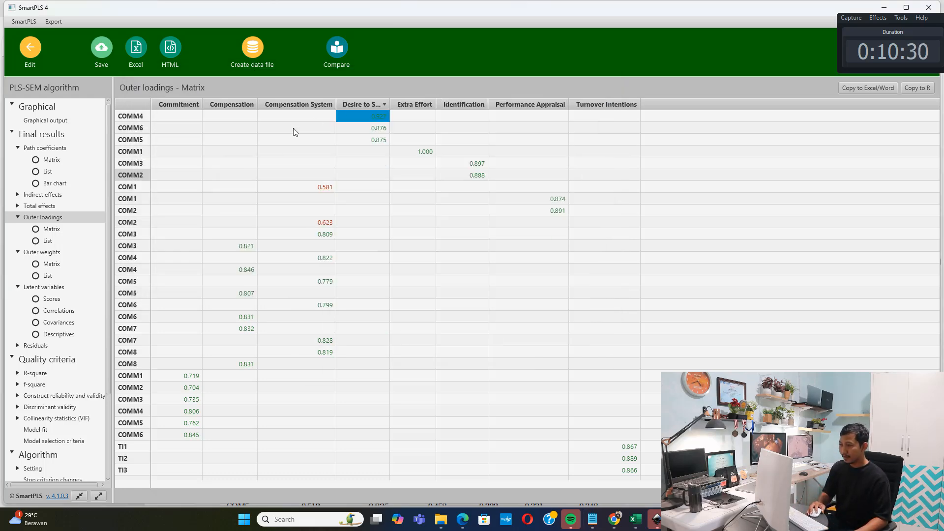
left_click(378, 140)
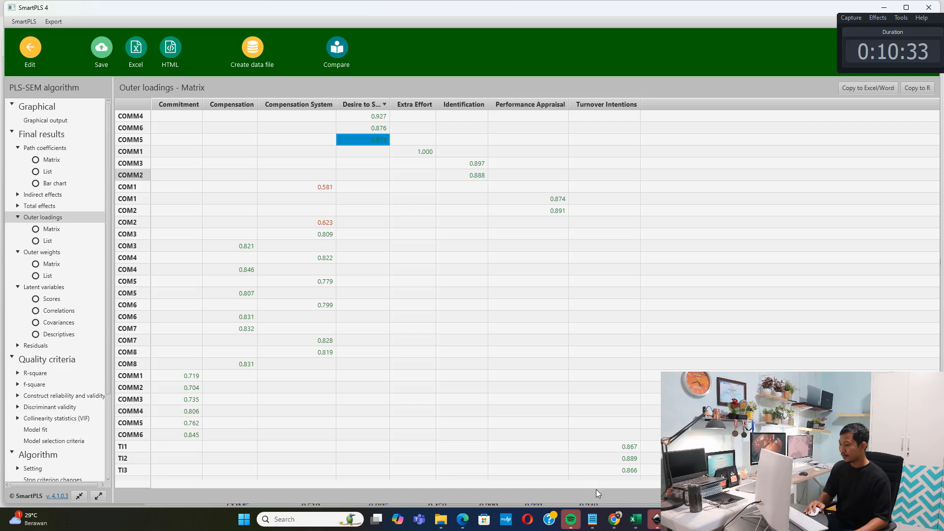
left_click(592, 519)
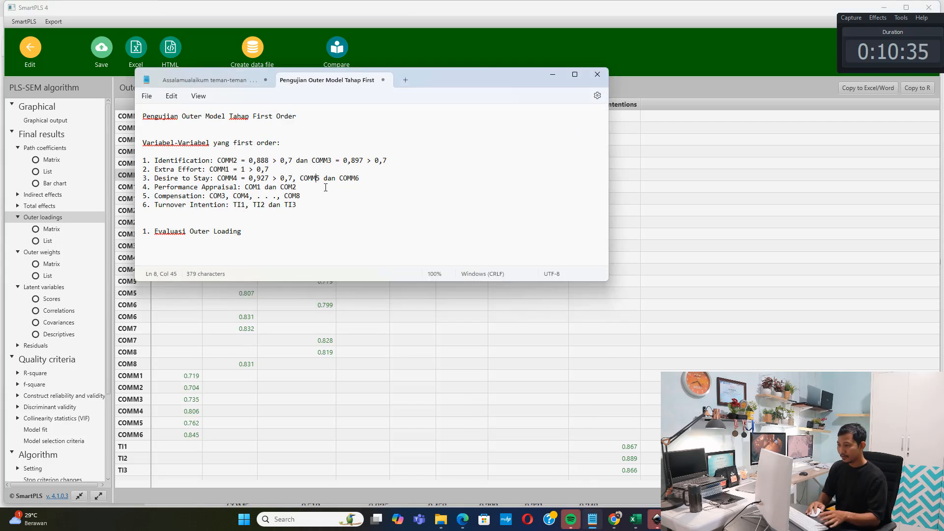
type("= 0,875 ")
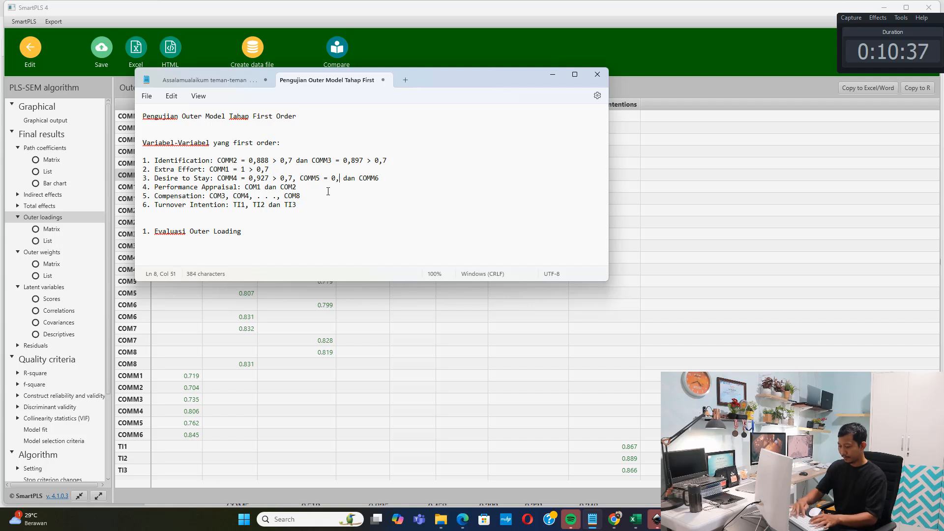
type("> 0,7")
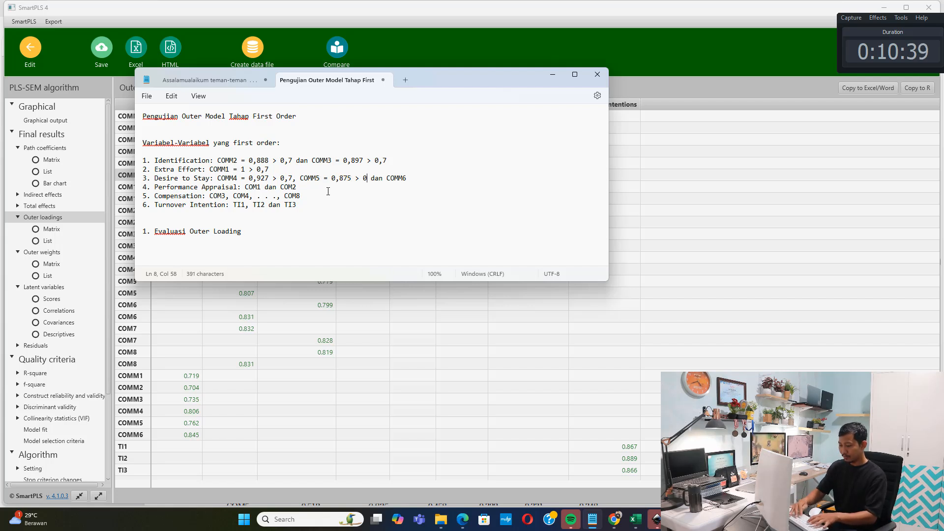
Step: Look up COMM6's Desire to Stay loading in SmartPLS and write "= 0,876 > 07" after COMM6 in the Notepad notes
left_click(558, 71)
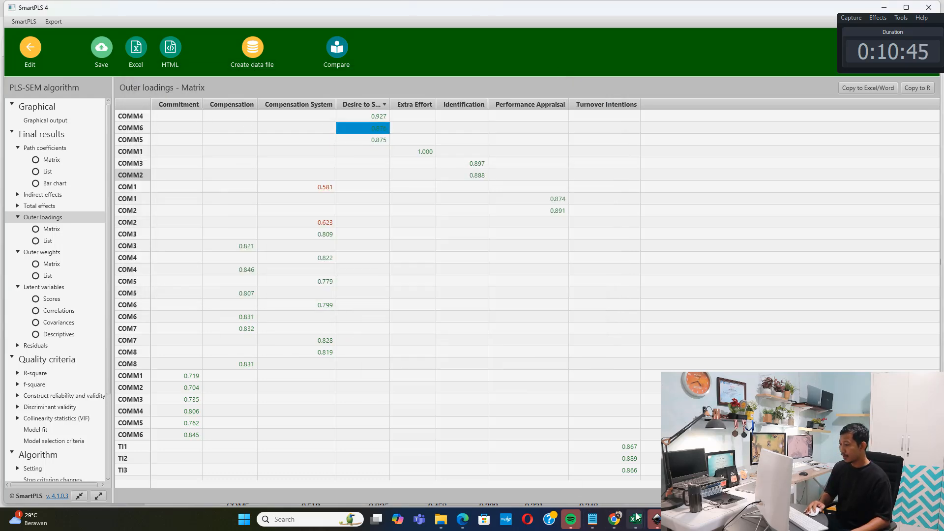
left_click(592, 519)
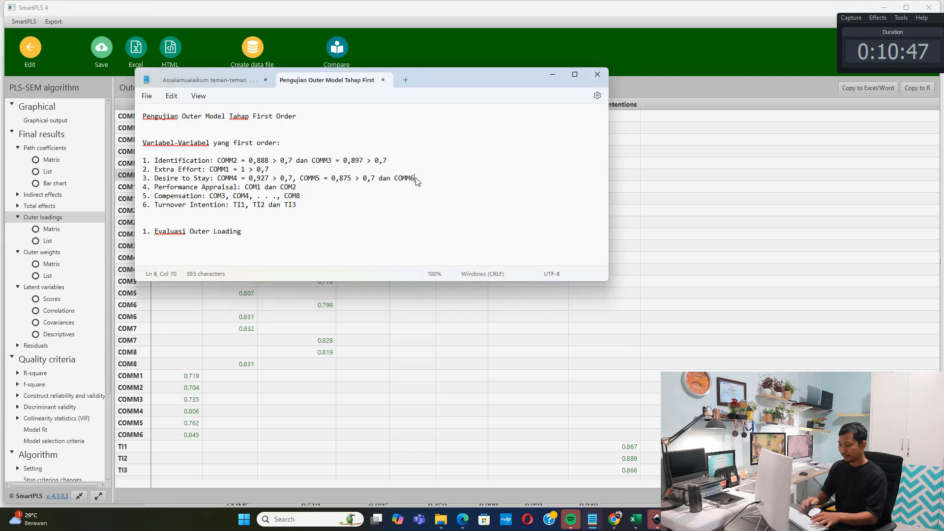
type("= 0,87")
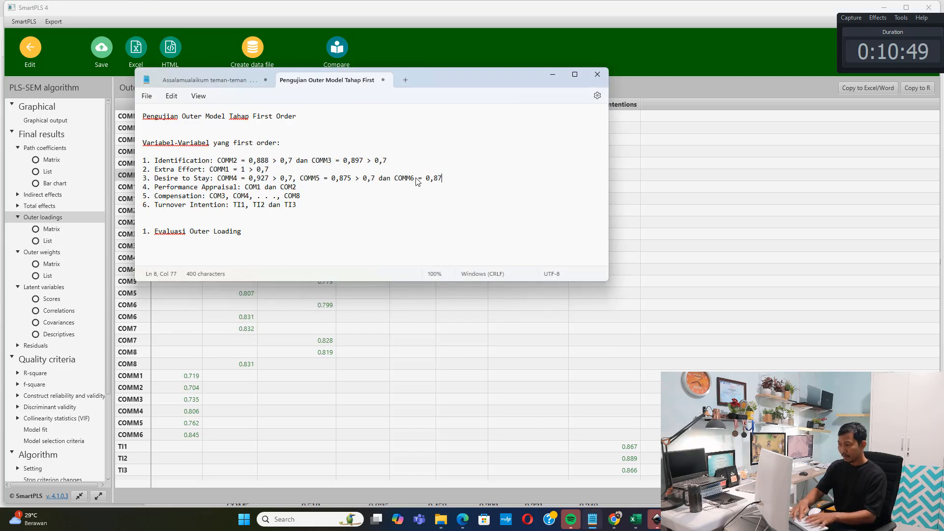
type("6 > 0")
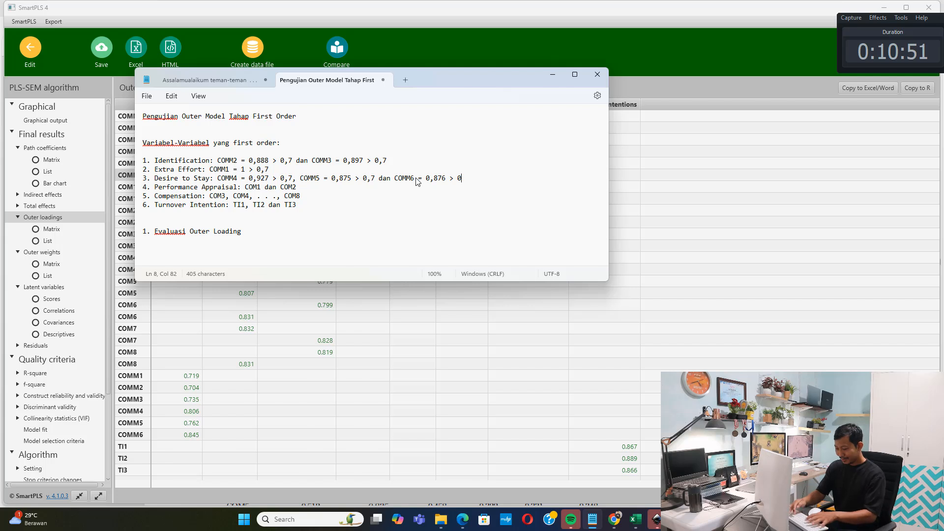
type("7")
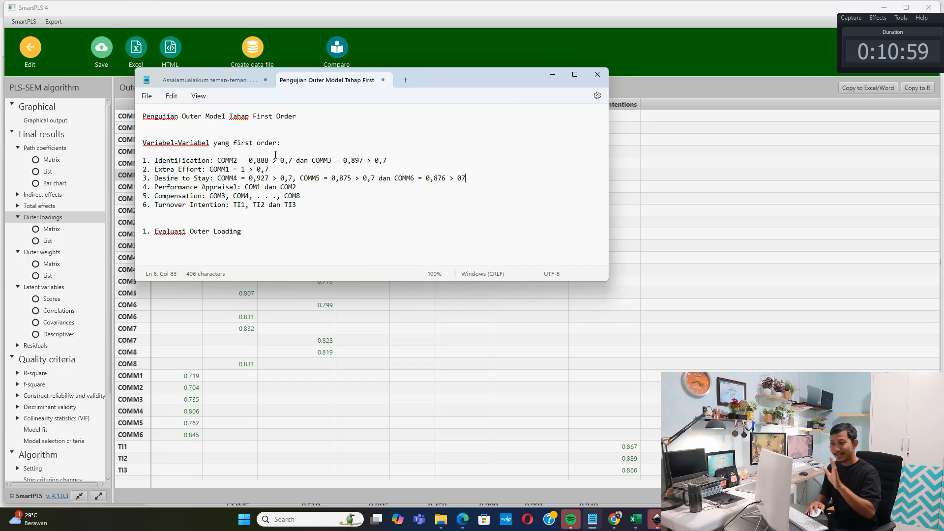
Step: Switch to the ebook PDF in Edge and look through section 1.3 on the analysis stages and reference
left_click_drag(273, 161, 327, 208)
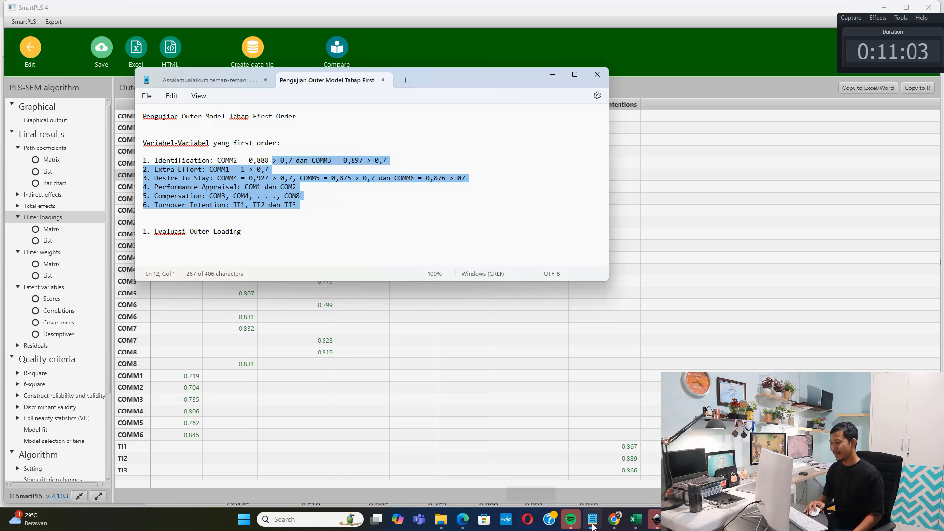
left_click(462, 520)
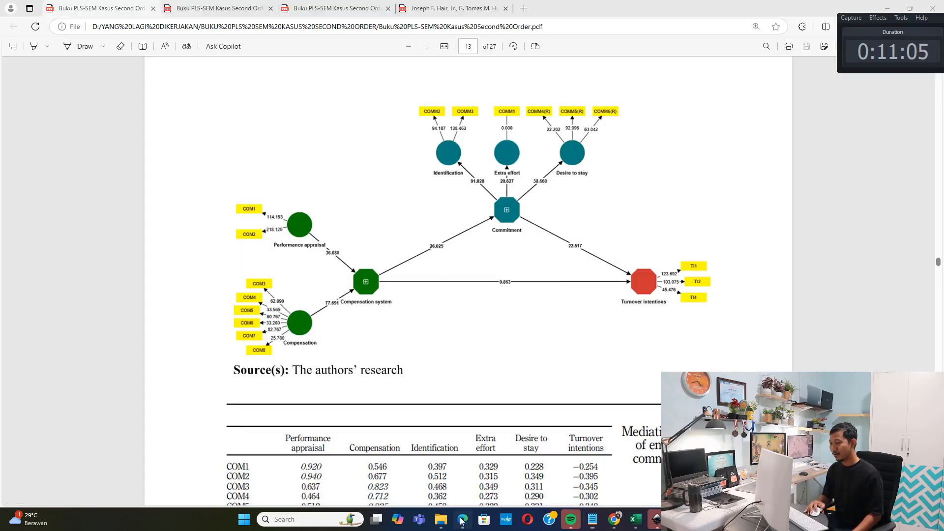
left_click(256, 8)
left_click(320, 9)
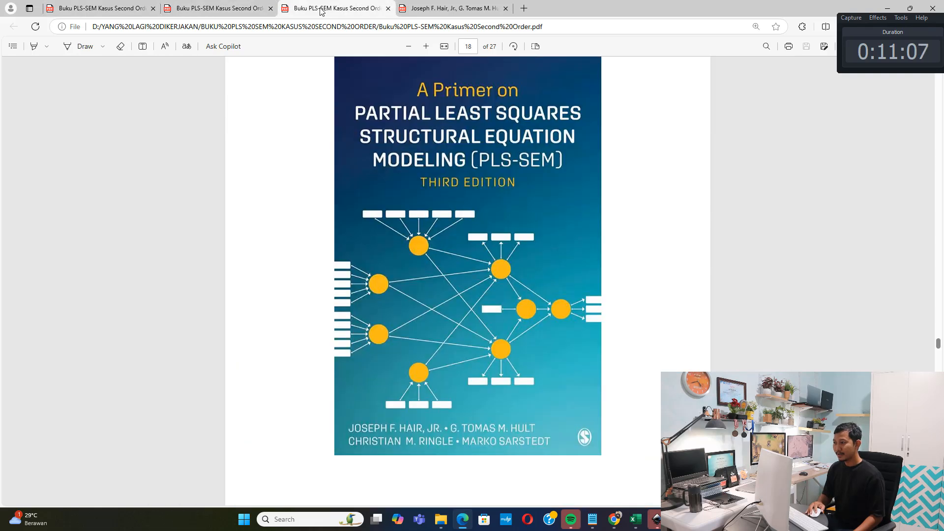
scroll(475, 282, "down", 10)
scroll(565, 312, "up", 13)
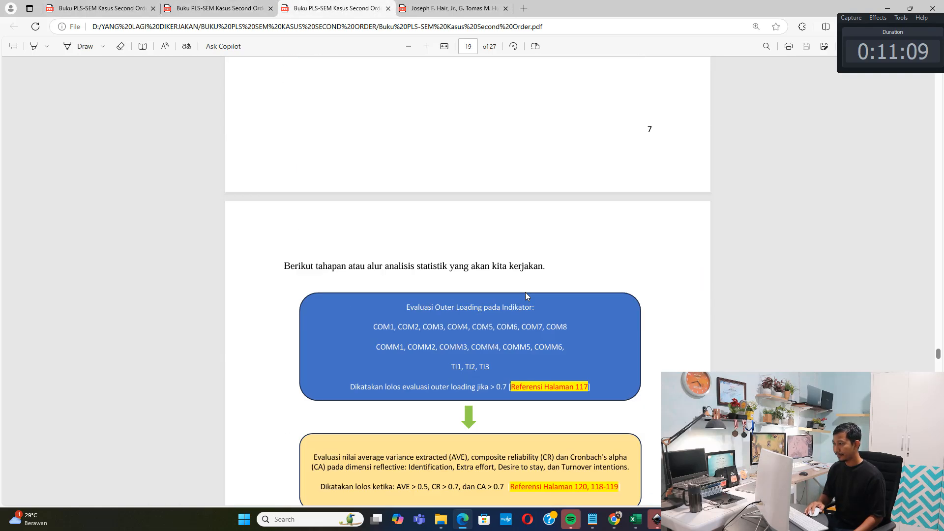
scroll(511, 265, "down", 2)
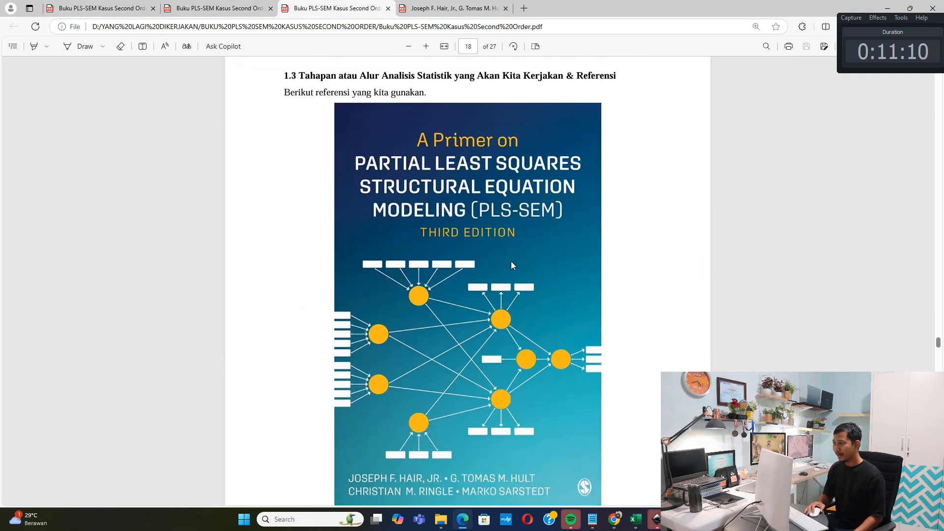
Step: Duplicate the ebook's section 1.3 tab and go to Tabel 1.1 with the first-order outer loadings on page 21
right_click(334, 12)
left_click(384, 67)
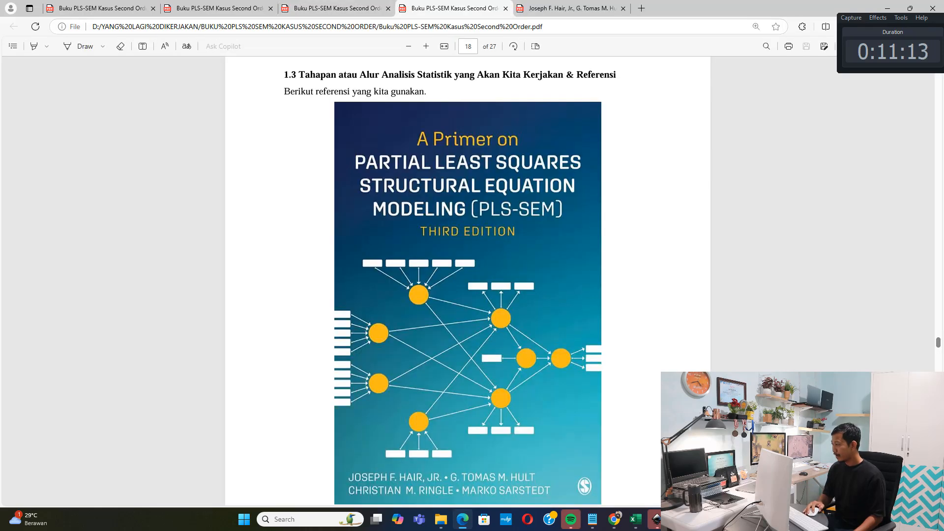
scroll(449, 189, "down", 20)
scroll(449, 190, "down", 2)
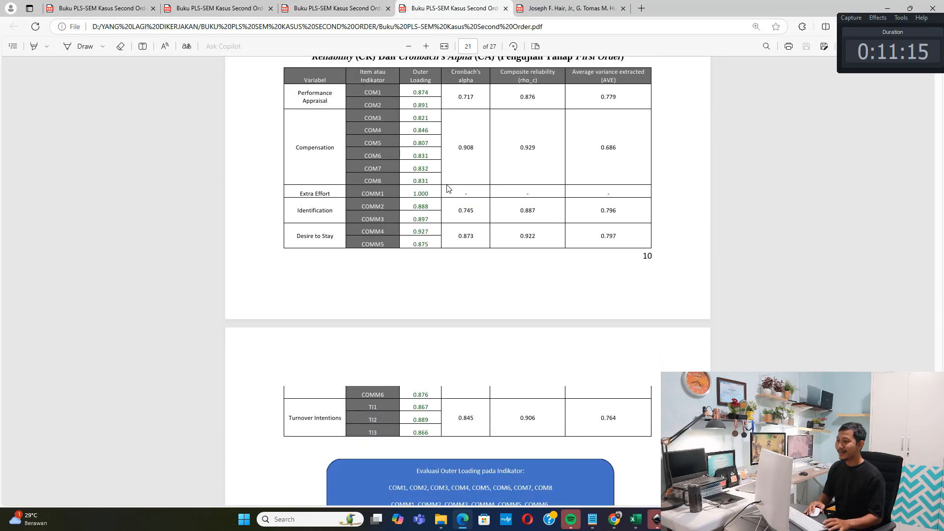
scroll(449, 189, "up", 1)
scroll(437, 187, "up", 2)
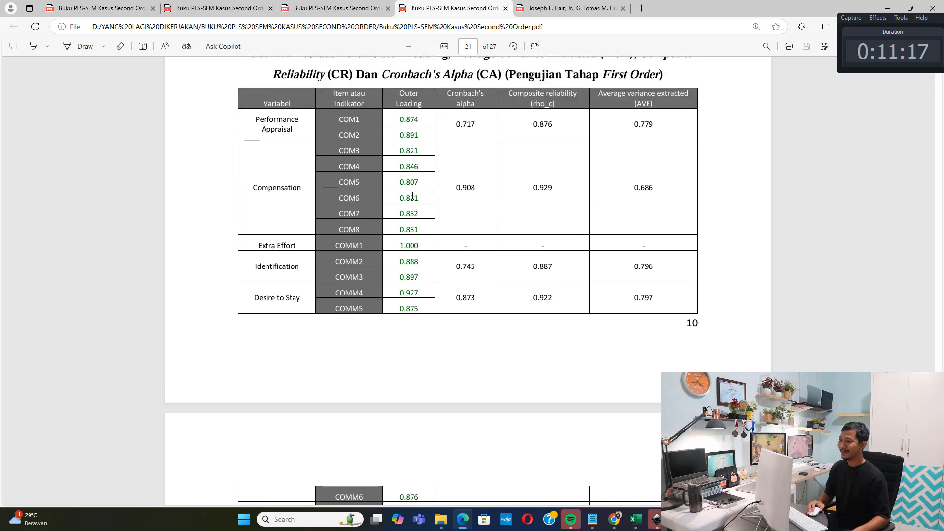
Step: Compare the COMM2 and COMM1 loadings in the Notepad notes with the values in the ebook's Tabel 1.1
left_click(593, 519)
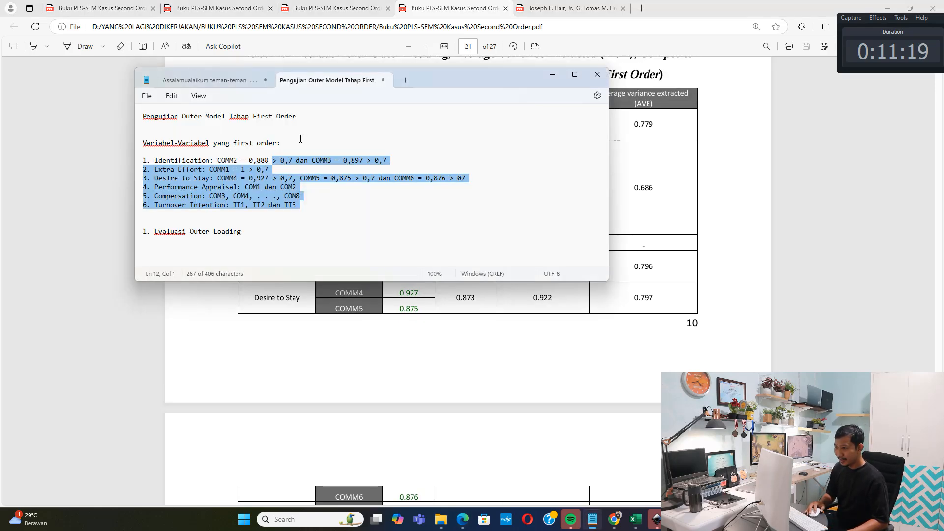
left_click(300, 139)
left_click_drag(221, 164, 270, 164)
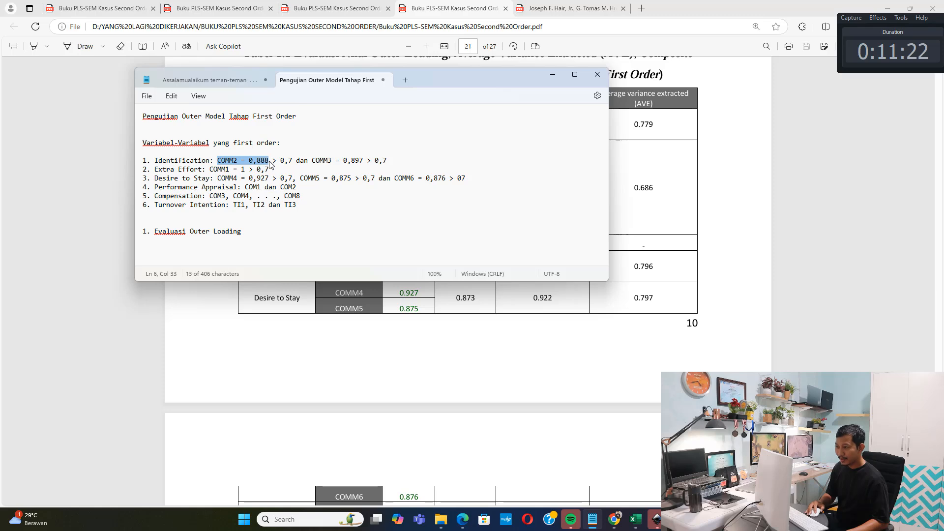
left_click(551, 77)
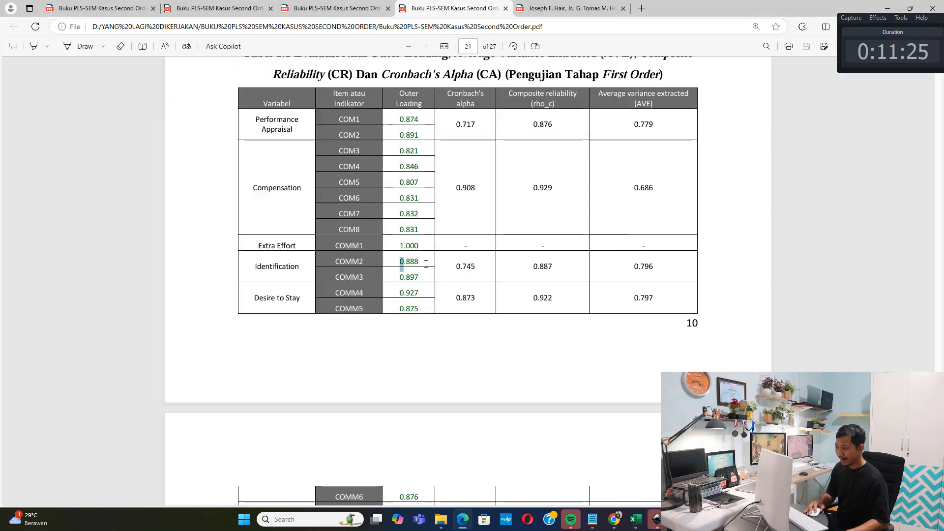
double_click(340, 245)
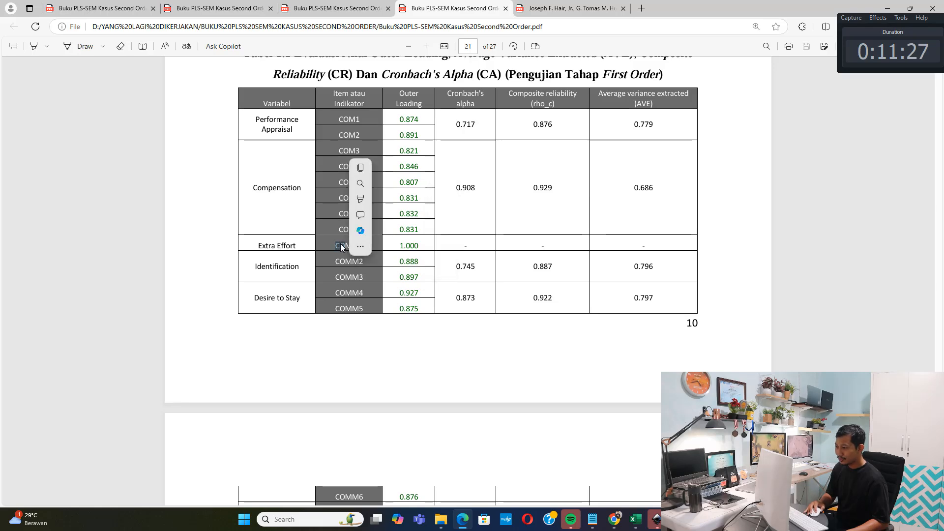
left_click(339, 245)
double_click(397, 245)
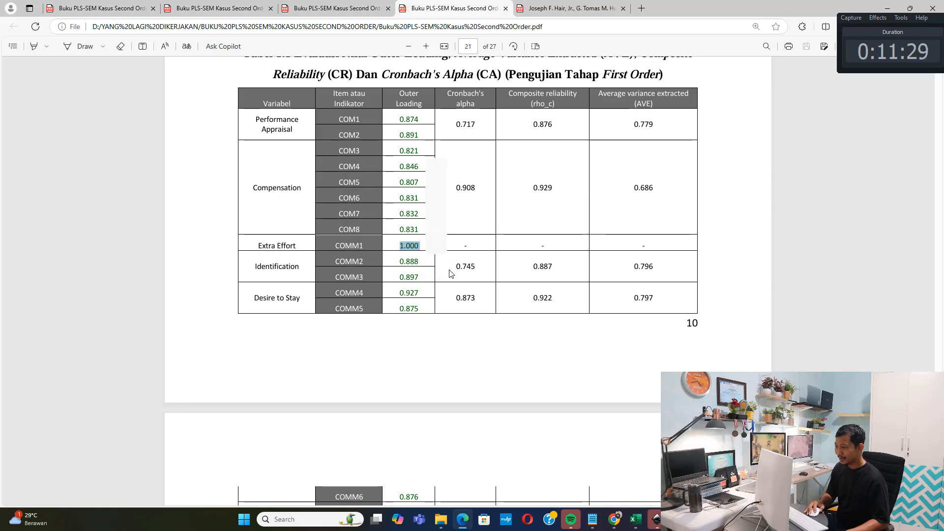
Step: Check the COMM6 loading in the Notepad notes against its row in the ebook's Tabel 1.1
left_click(593, 519)
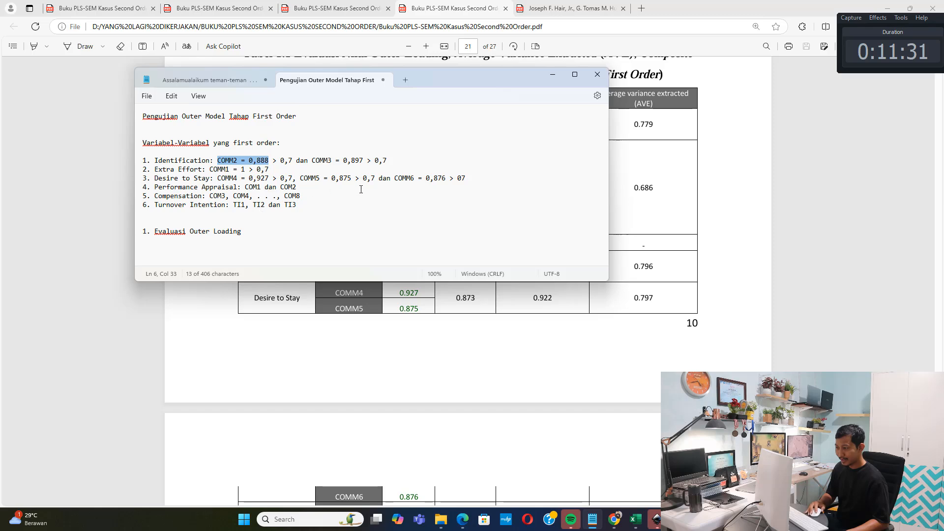
double_click(397, 179)
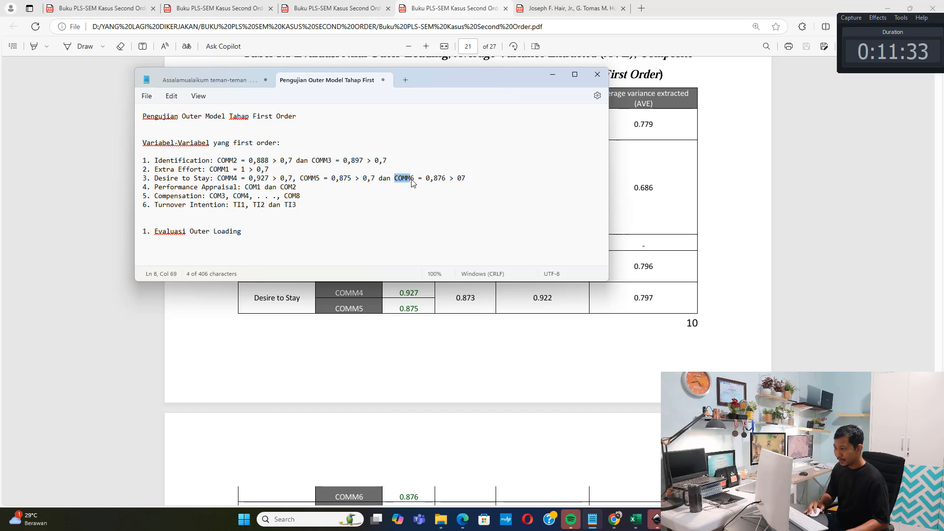
left_click_drag(430, 180, 443, 181)
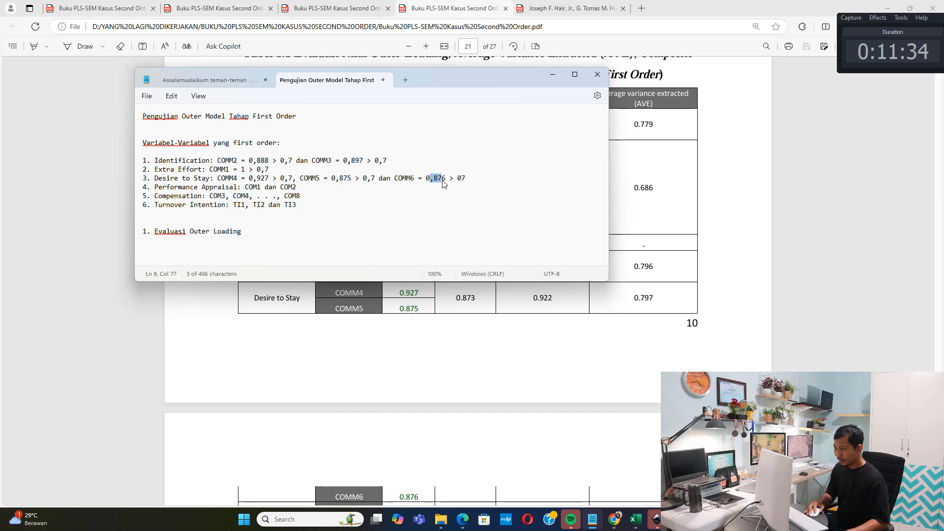
left_click(554, 78)
scroll(386, 289, "down", 2)
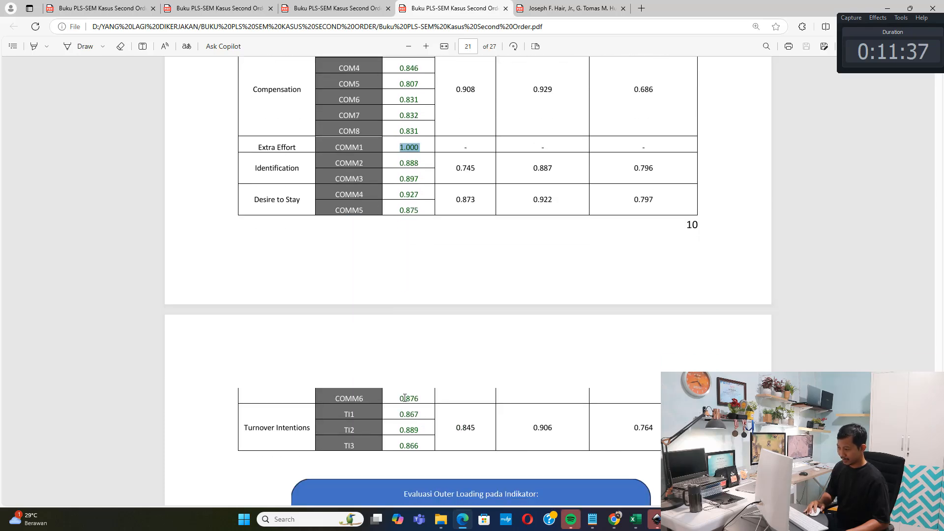
double_click(405, 398)
scroll(393, 295, "up", 3)
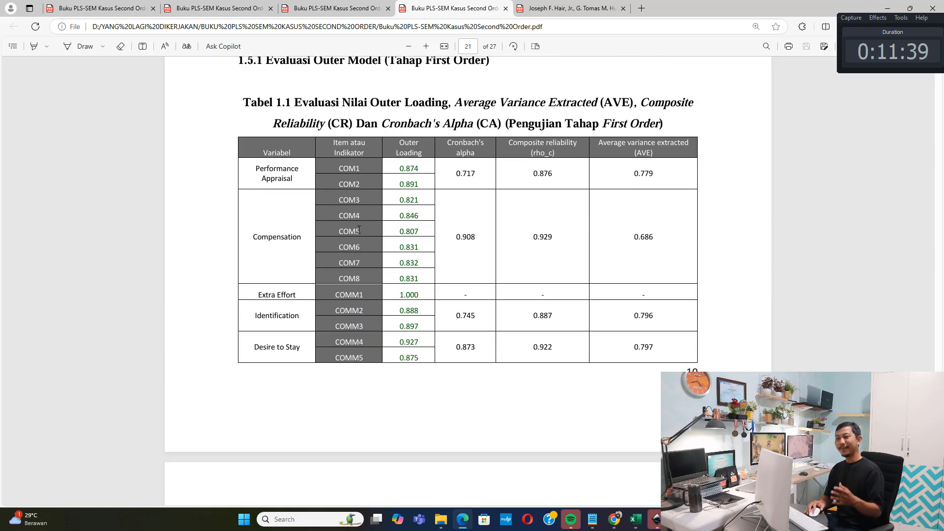
Step: Examine the outer loadings of COM1 to COM4 and the remaining indicators in the ebook's Tabel 1.1
double_click(408, 169)
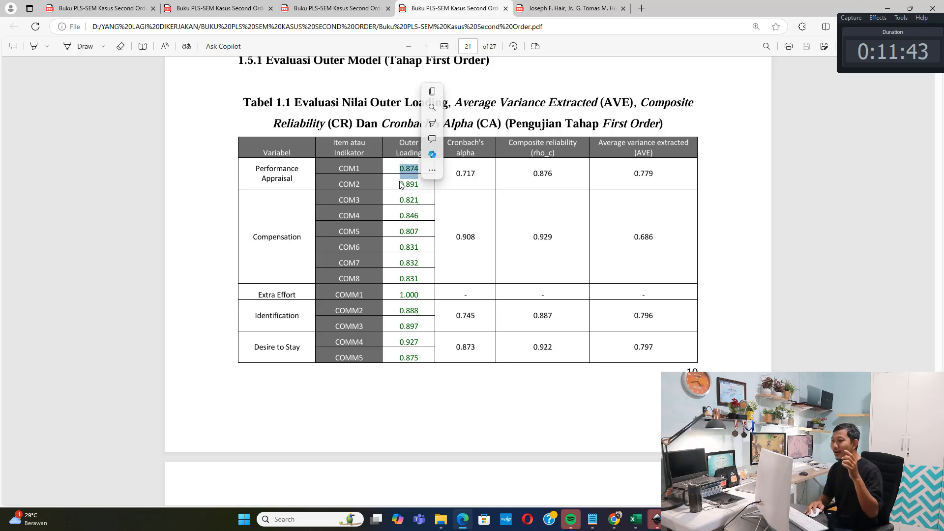
double_click(408, 184)
left_click_drag(400, 200, 413, 215)
scroll(403, 262, "down", 3)
scroll(403, 263, "up", 3)
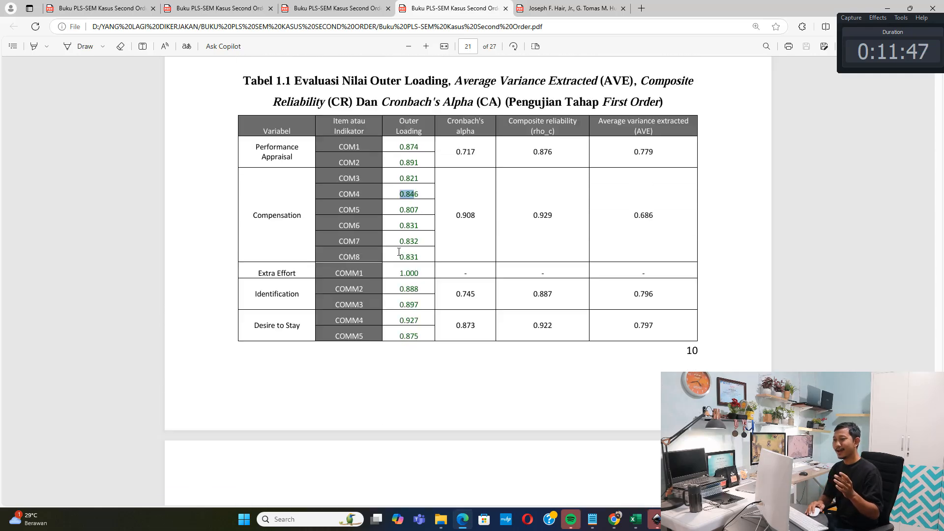
Step: Return to the ebook's analysis flow chart on page 19 to review the outer loading and AVE, CR and CA criteria
left_click(335, 8)
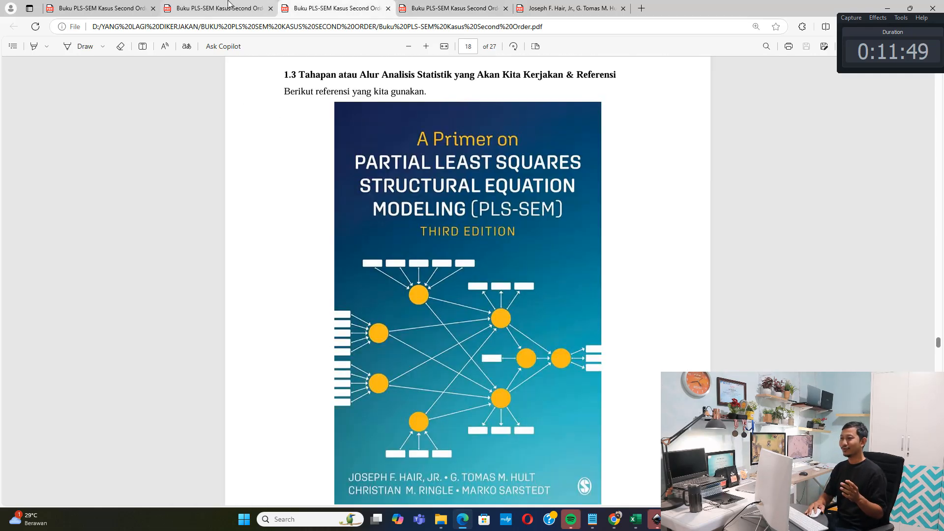
left_click(228, 4)
left_click(484, 201)
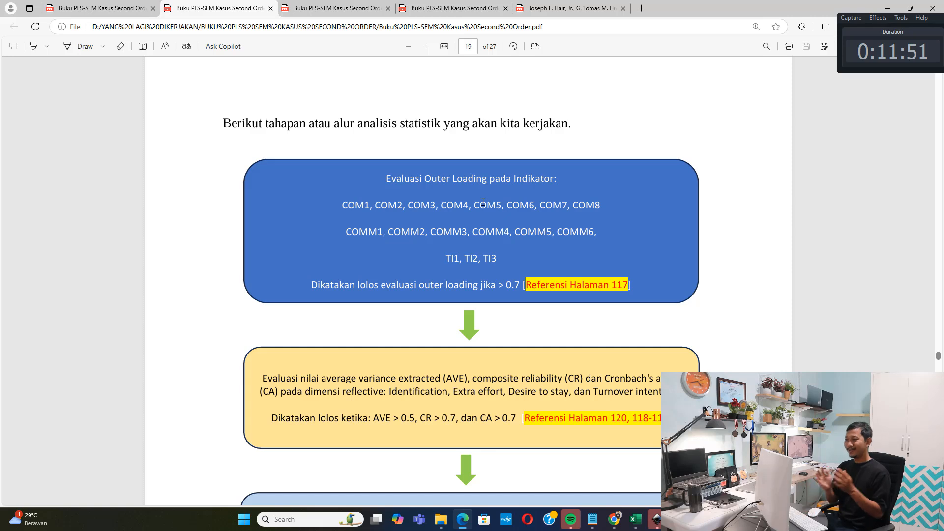
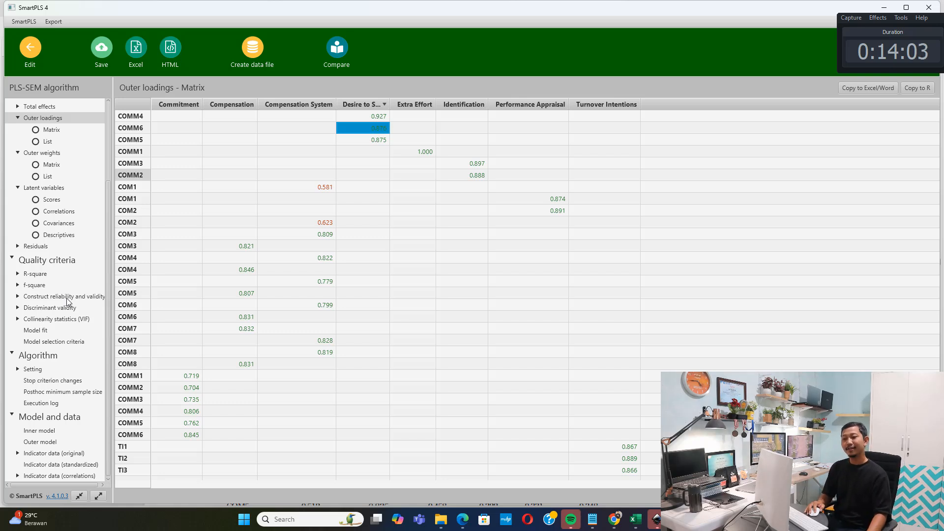
Step: Look up Identification's AVE in the construct reliability and validity results and record it in Notepad as "AVE = 0,796 > 05;"
left_click(82, 295)
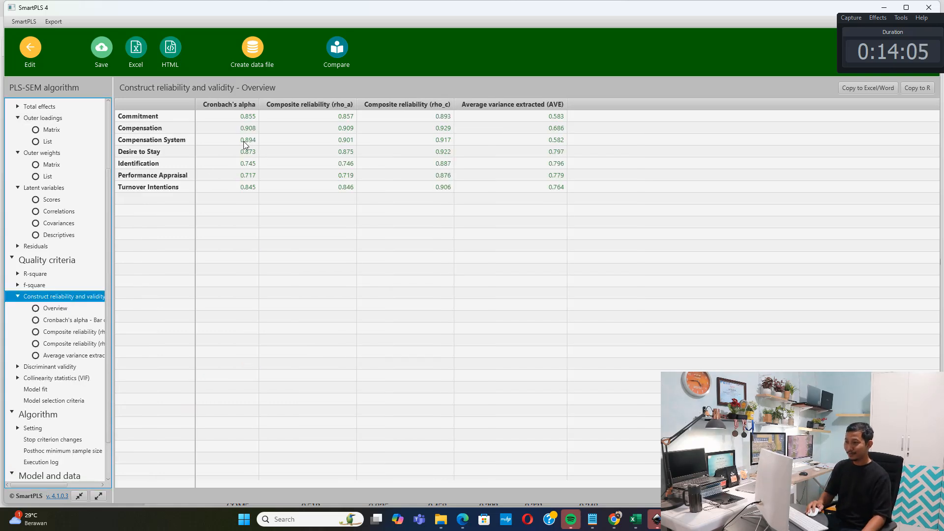
left_click(593, 519)
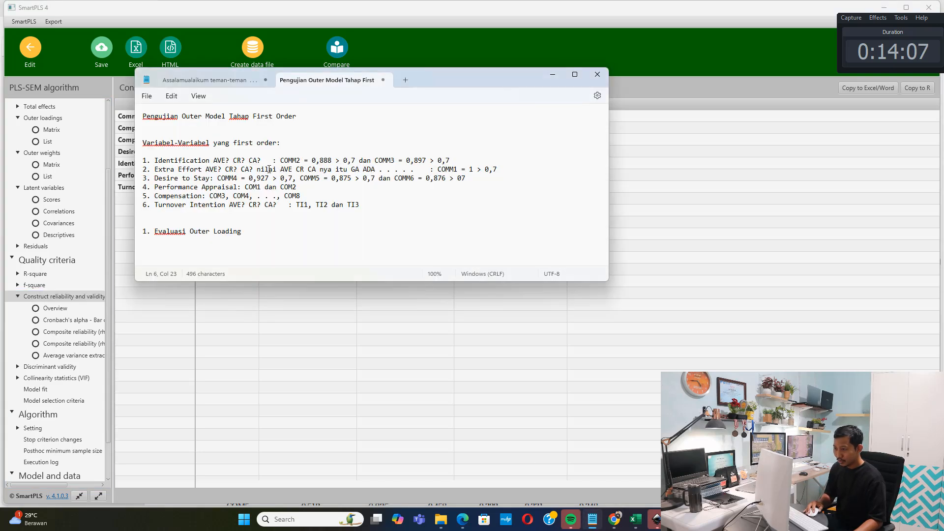
key("BackSpace")
type("=")
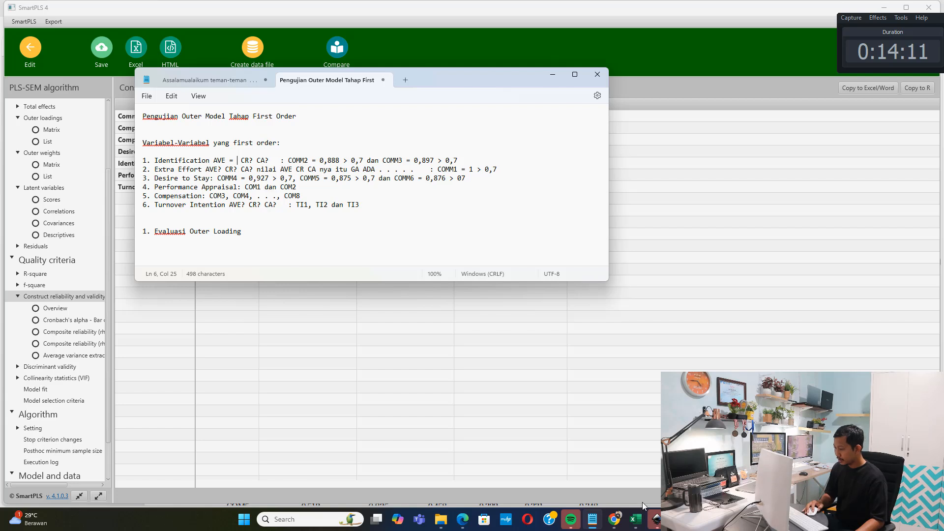
left_click(656, 519)
left_click(152, 163)
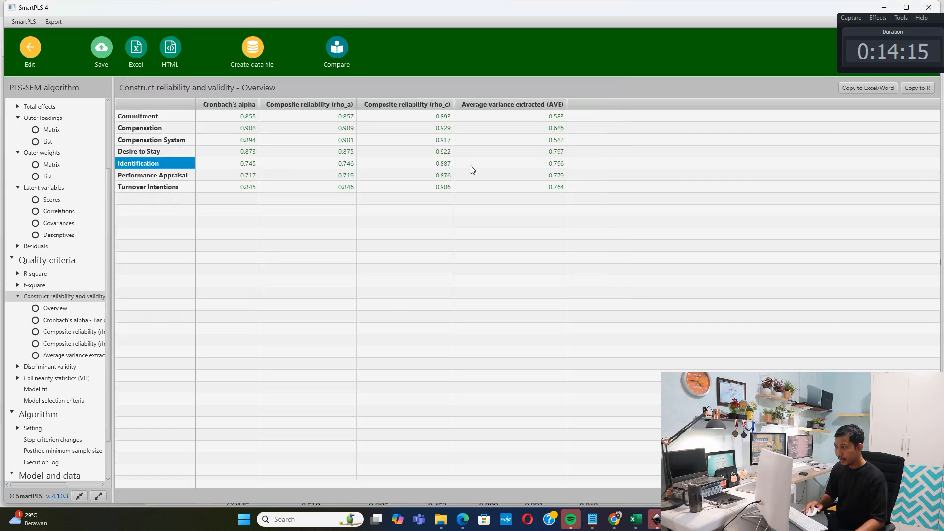
left_click(550, 164)
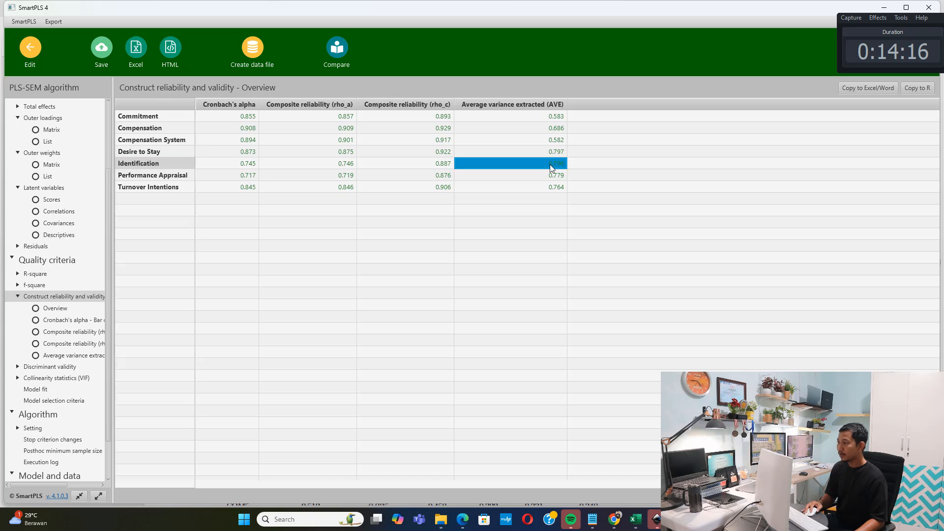
left_click(593, 519)
type("0")
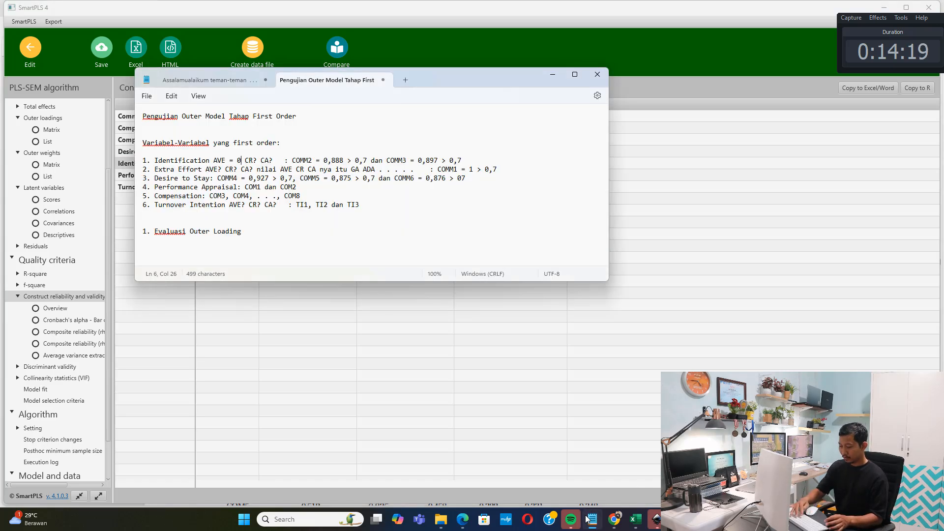
type(",796 ")
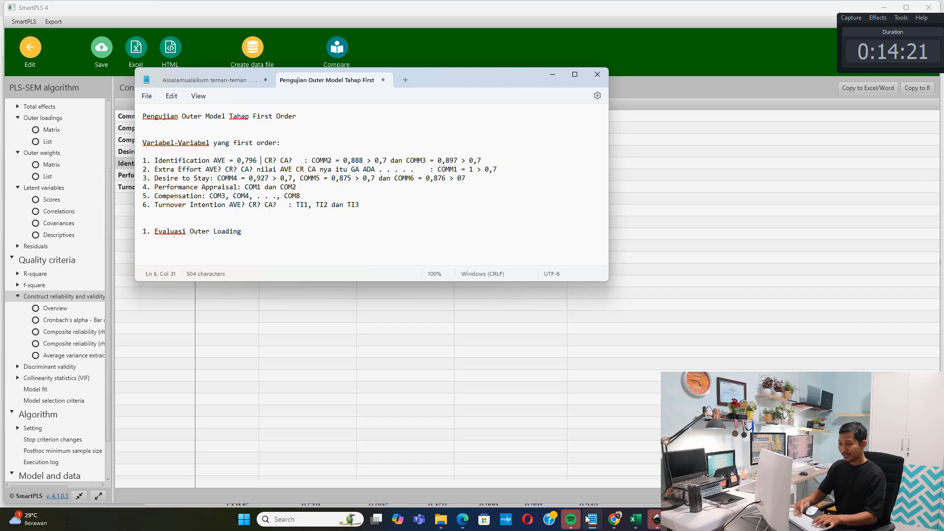
type("> 05;")
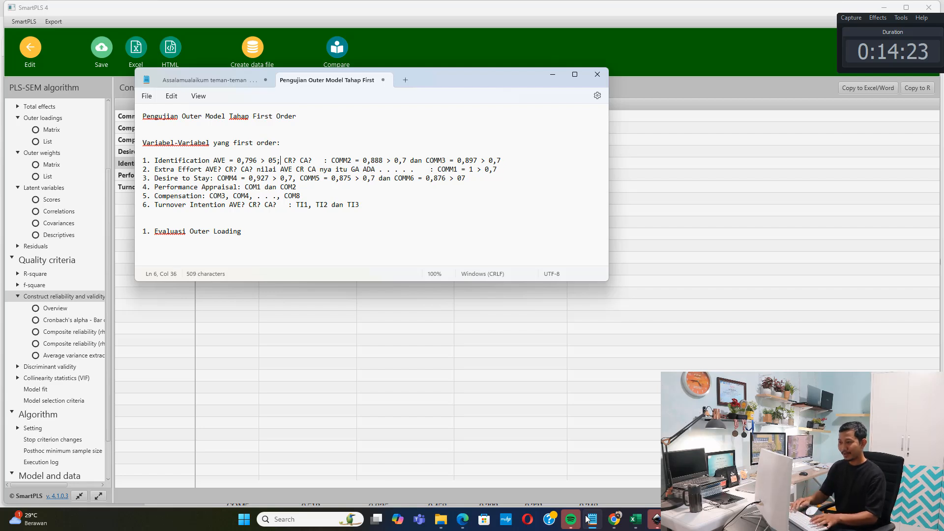
Step: Look up Identification's composite reliability (rho_c) in SmartPLS and record it in the Notepad entry as "CR = 0,887 > 0,7;"
key("Right")
key("Right")
key("BackSpace")
type("=")
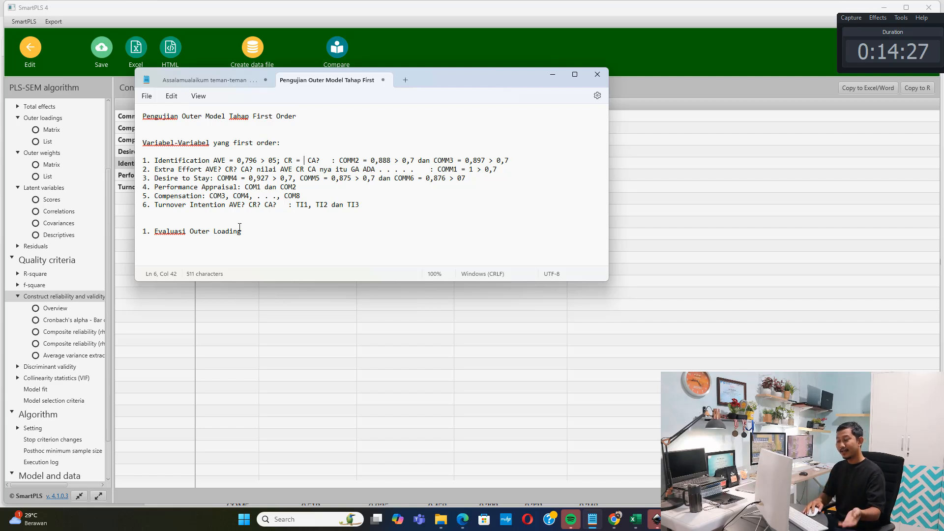
key("alt+Tab")
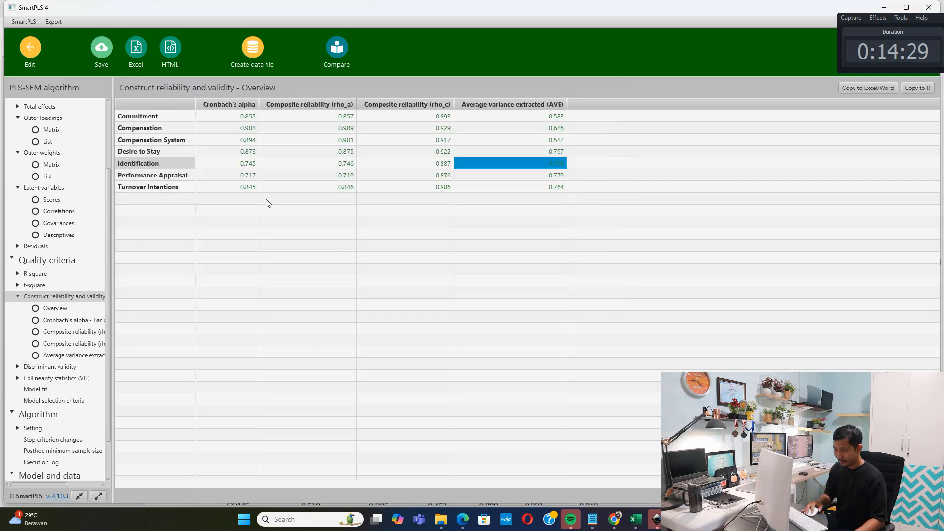
left_click(167, 163)
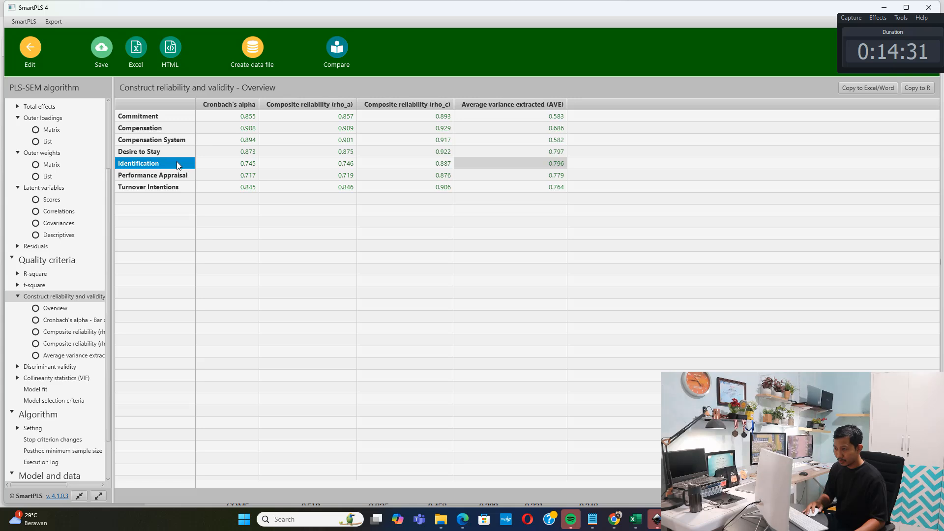
left_click(405, 164)
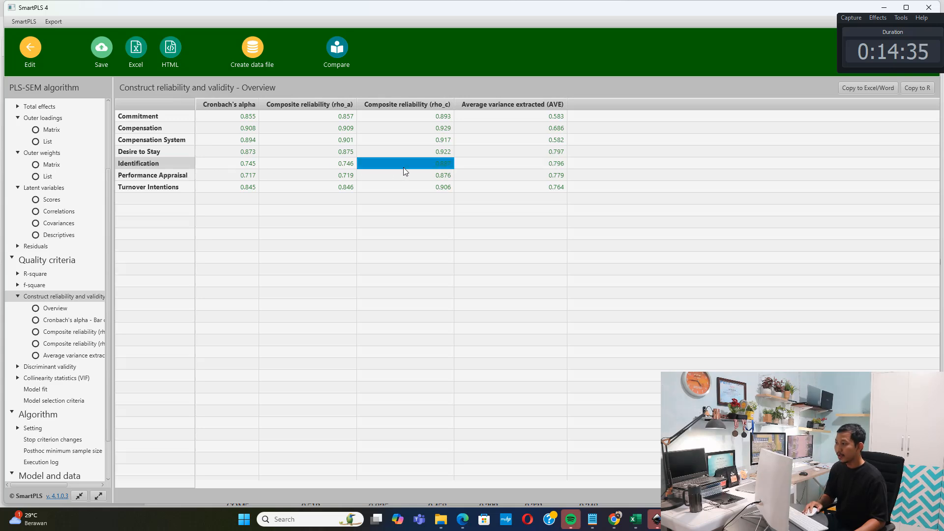
left_click(593, 519)
type("0,887 >")
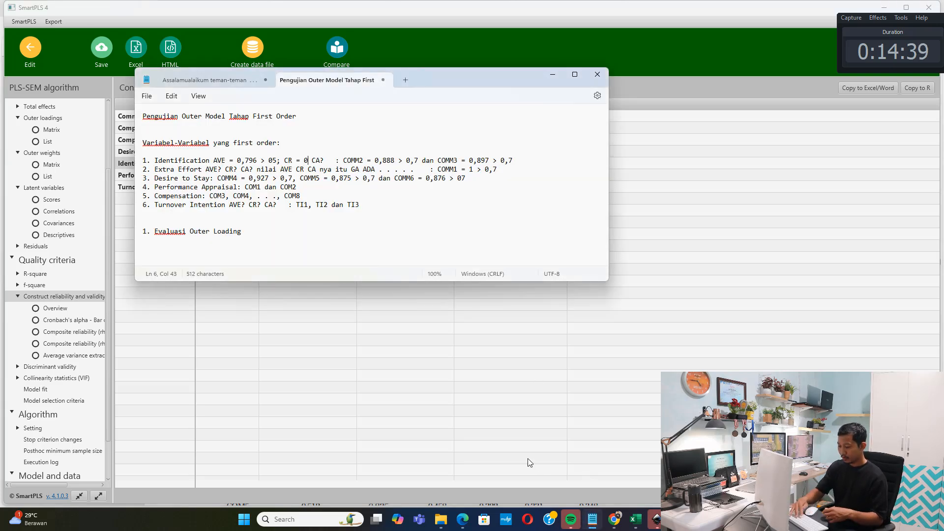
type(" 9")
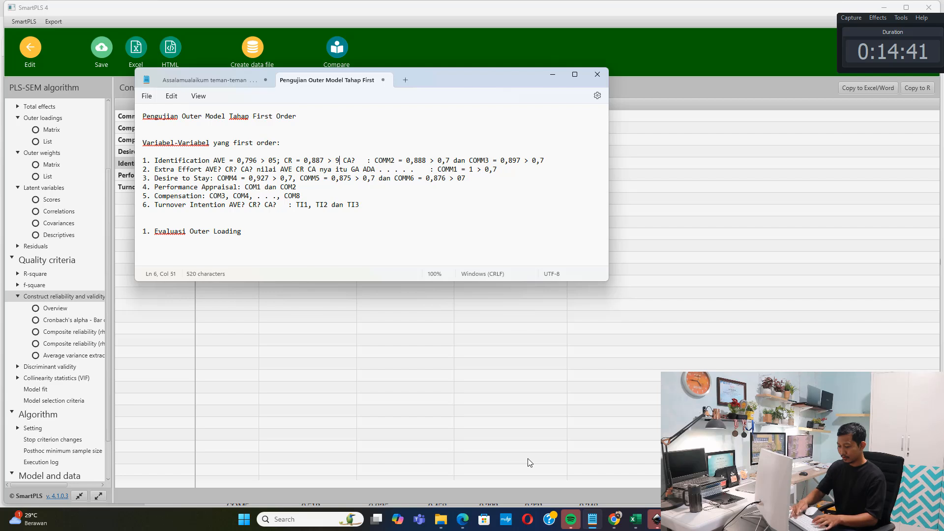
key("BackSpace")
type("0,7")
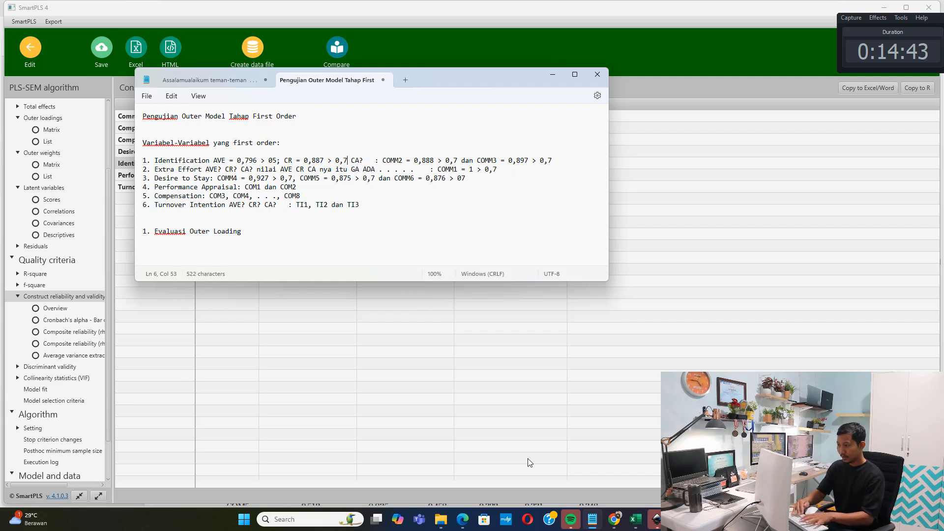
type(";")
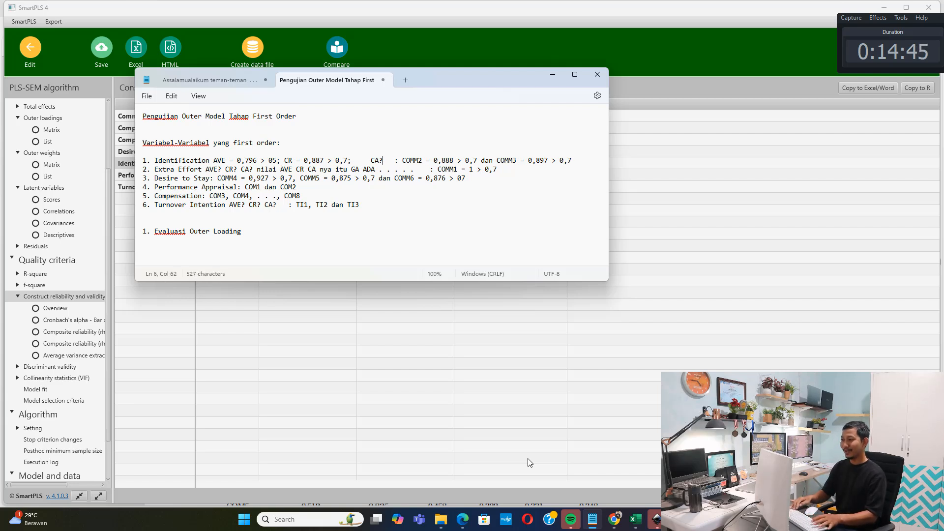
Step: Look up Identification's Cronbach's alpha in SmartPLS and record it in the Notepad entry as "CA = 0,745 > 0,7"
key("BackSpace")
type("=")
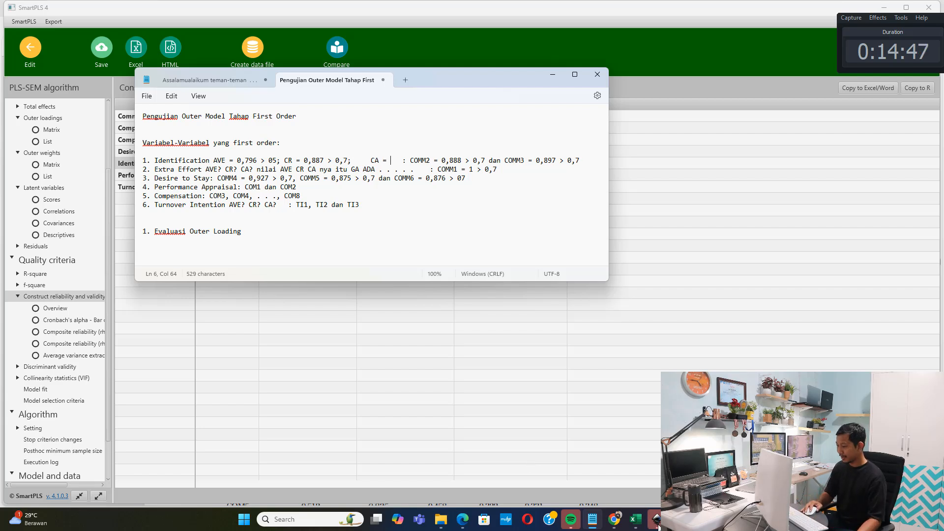
left_click(657, 524)
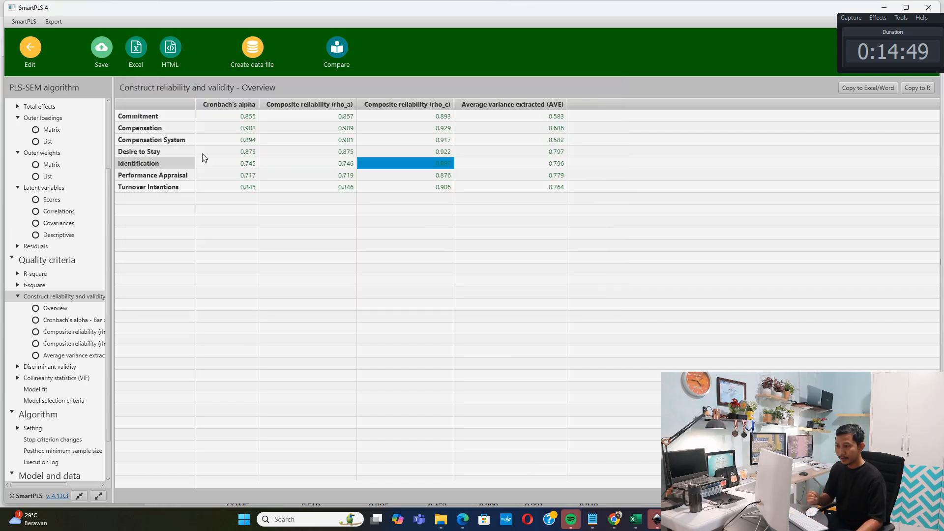
left_click(170, 162)
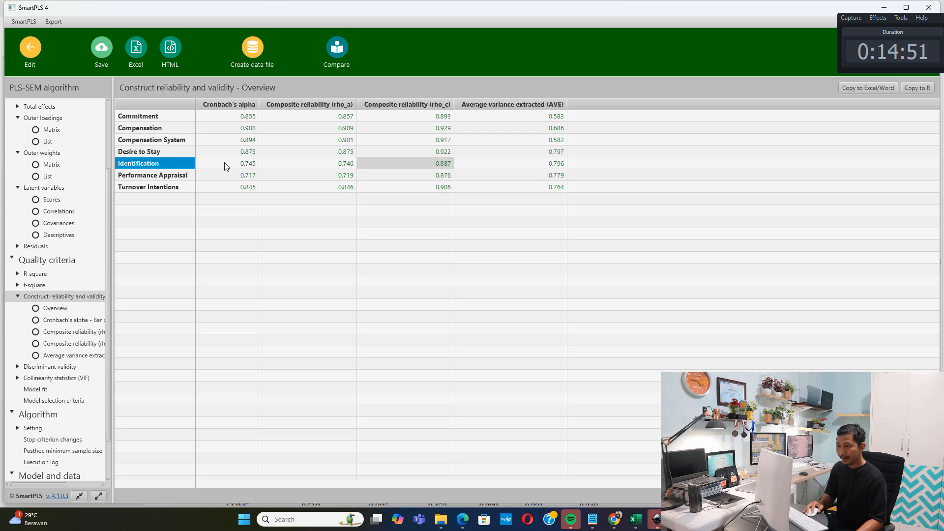
left_click(227, 163)
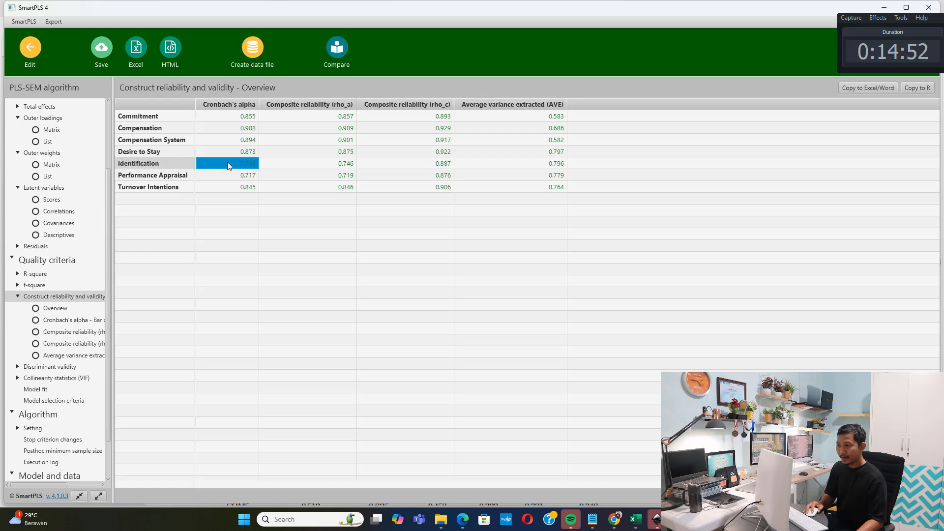
left_click(592, 520)
type("0,7")
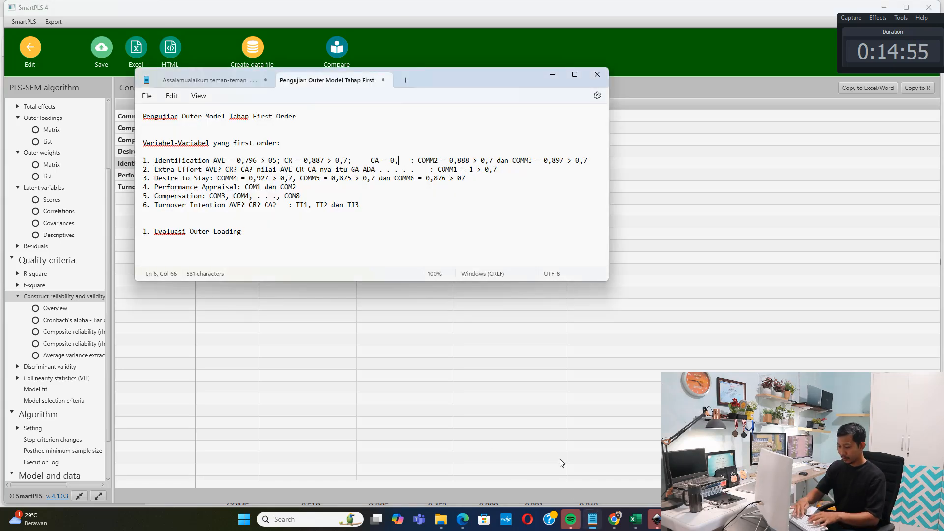
type("45 > 0,7")
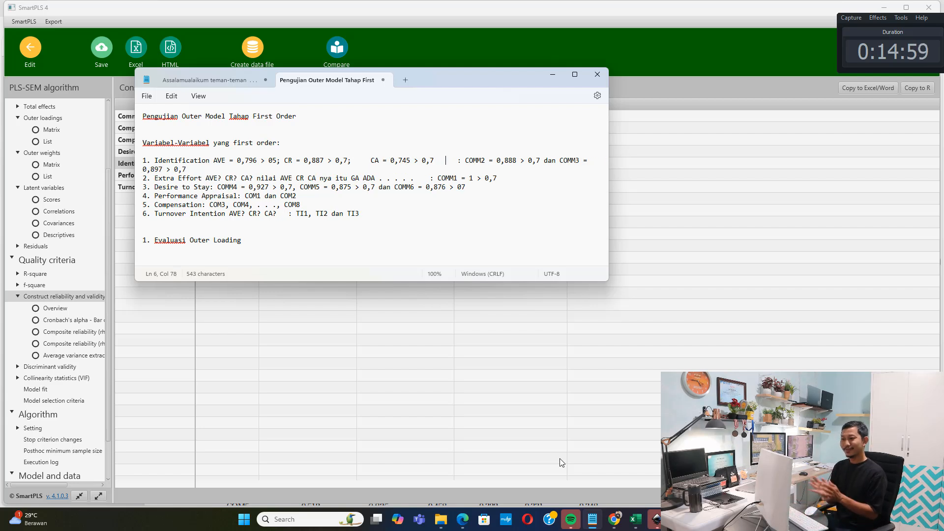
Step: Insert four line breaks after the Identification entry in the Notepad notes to separate it from Extra Effort
key("End")
key("Return")
key("Return")
key("Return")
key("Return")
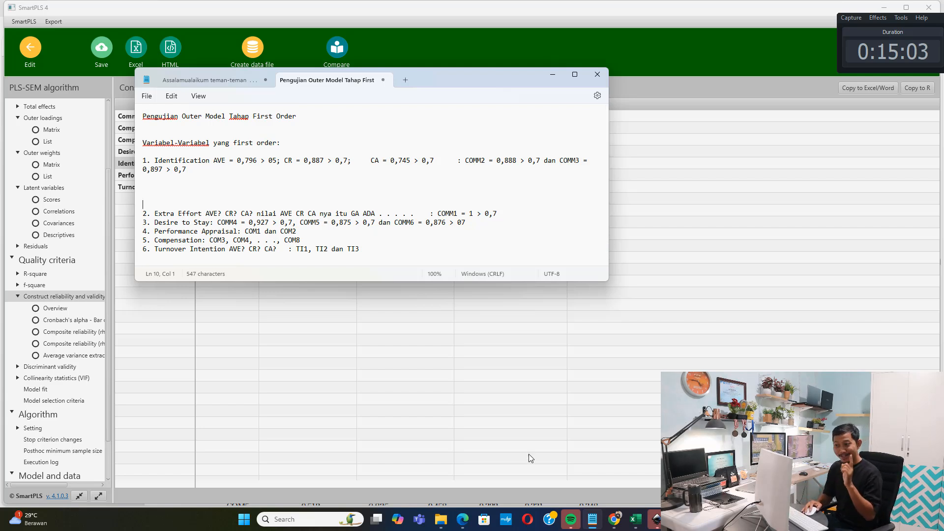
Step: Review which constructs the SmartPLS reliability and validity overview lists, and check them against the model diagram on the ebook's page 13
left_click(293, 329)
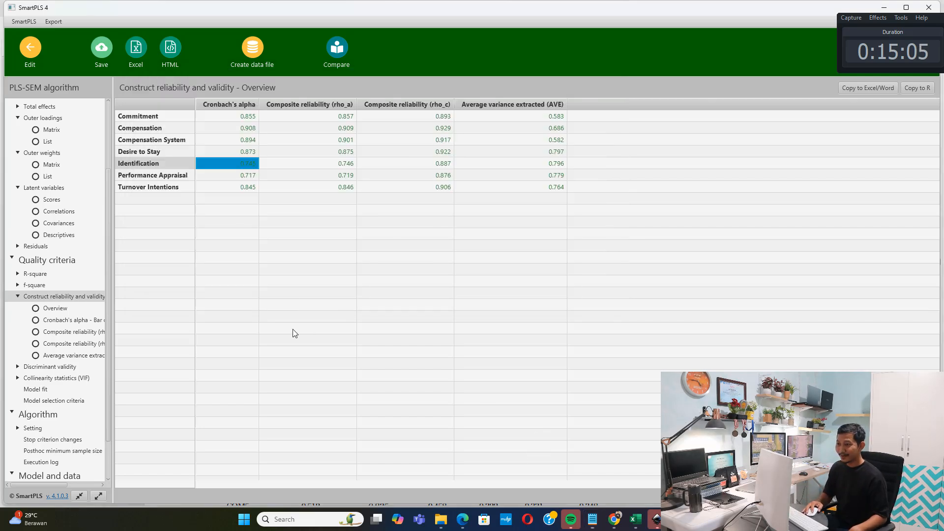
left_click(126, 118)
left_click(142, 129)
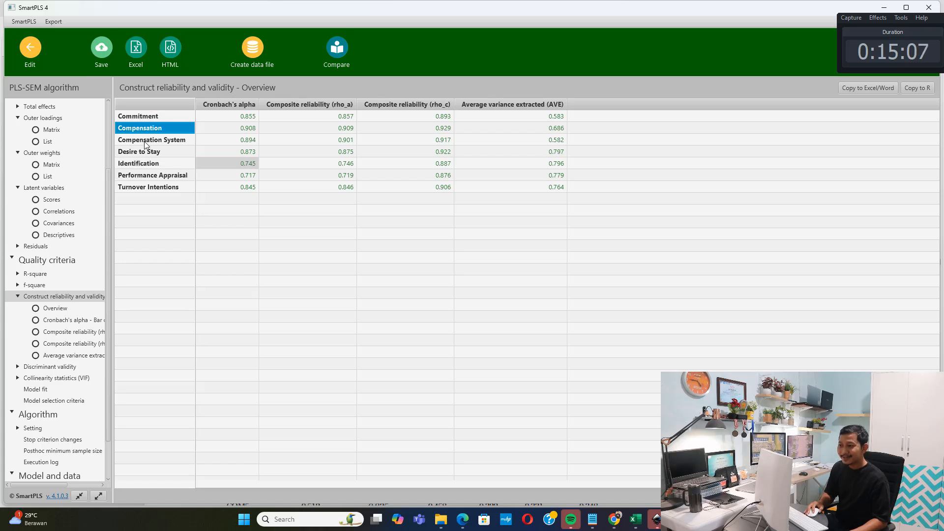
left_click(148, 151)
left_click(150, 163)
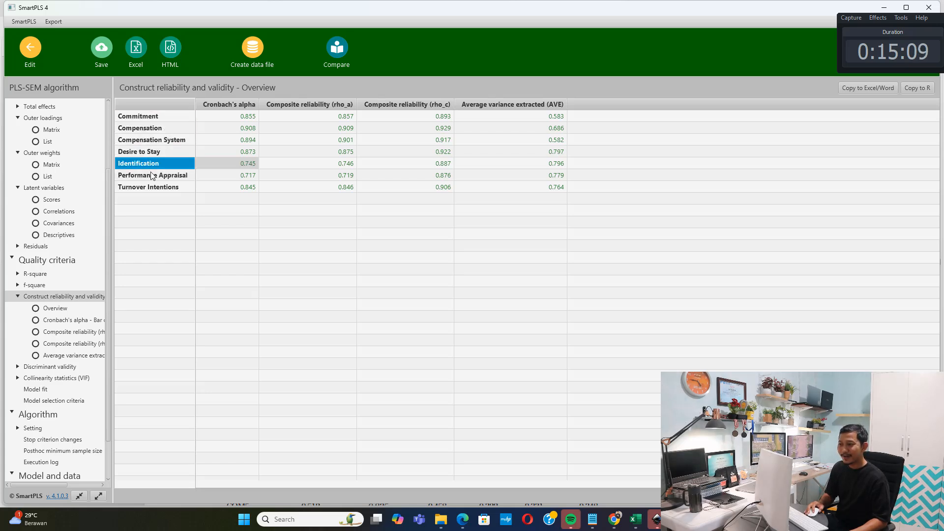
left_click(152, 185)
left_click(152, 175)
left_click(151, 162)
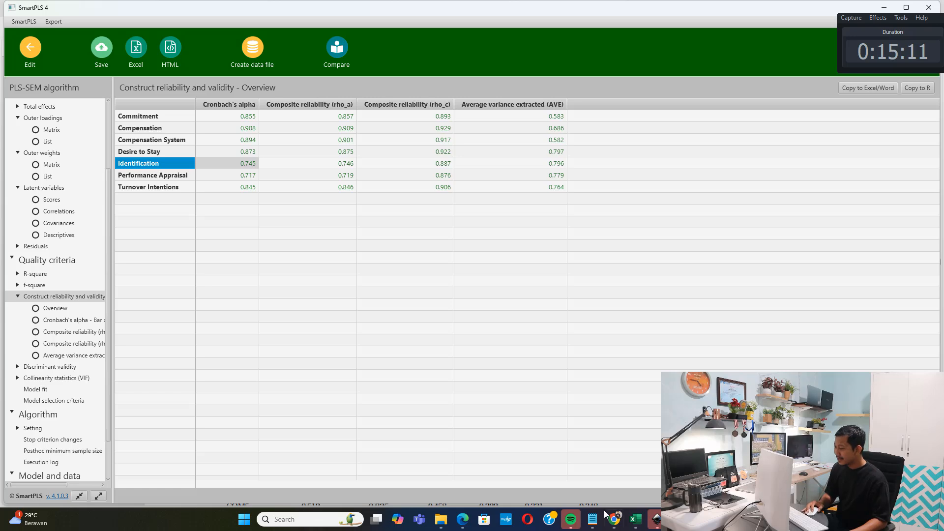
left_click(463, 519)
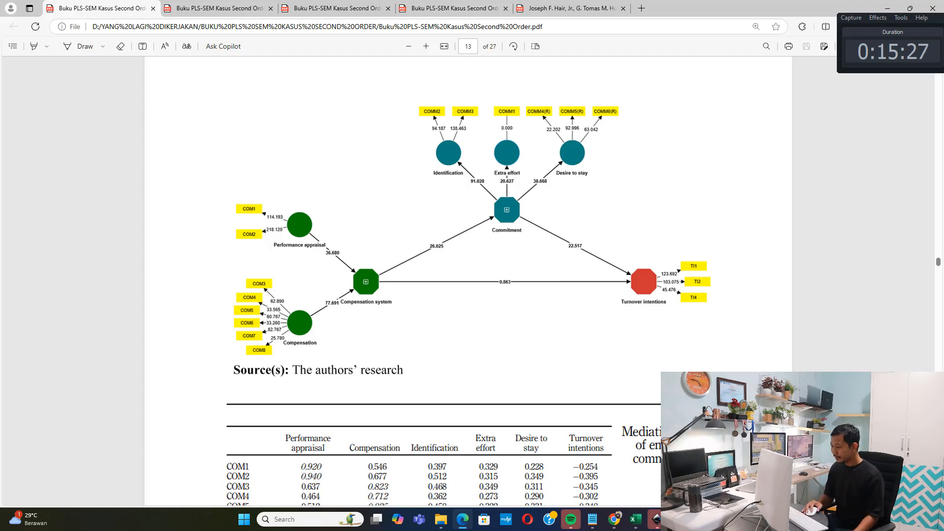
Step: Add "AVE =" after Performance Appraisal in the Notepad list of first-order variables
left_click(593, 519)
scroll(254, 179, "down", 1)
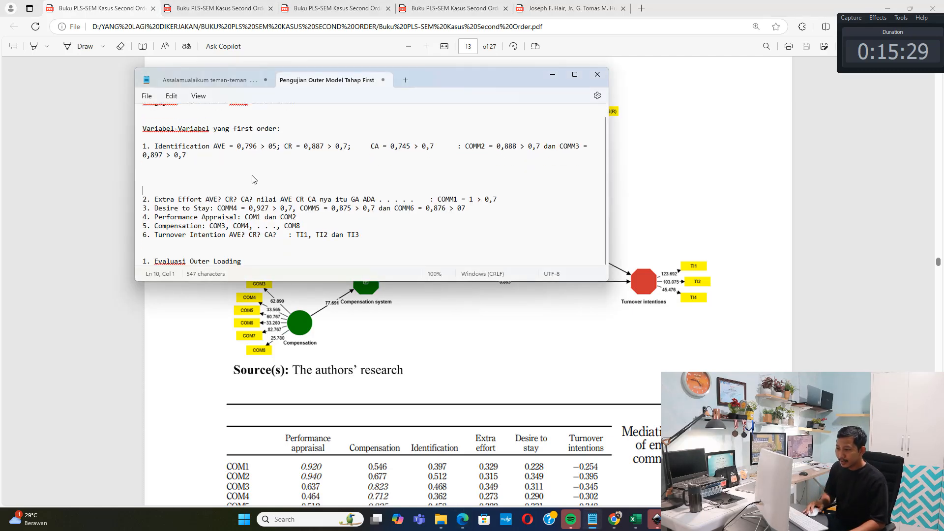
left_click(239, 220)
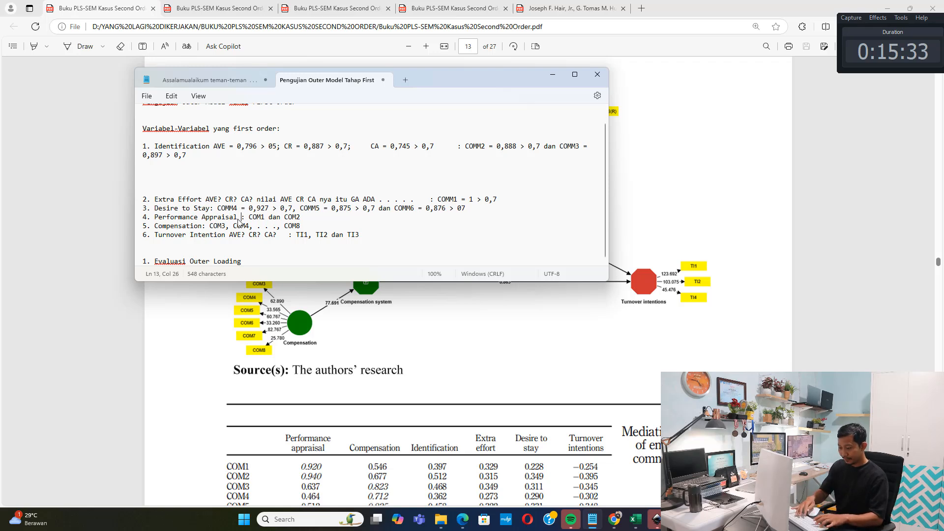
type("AVE =")
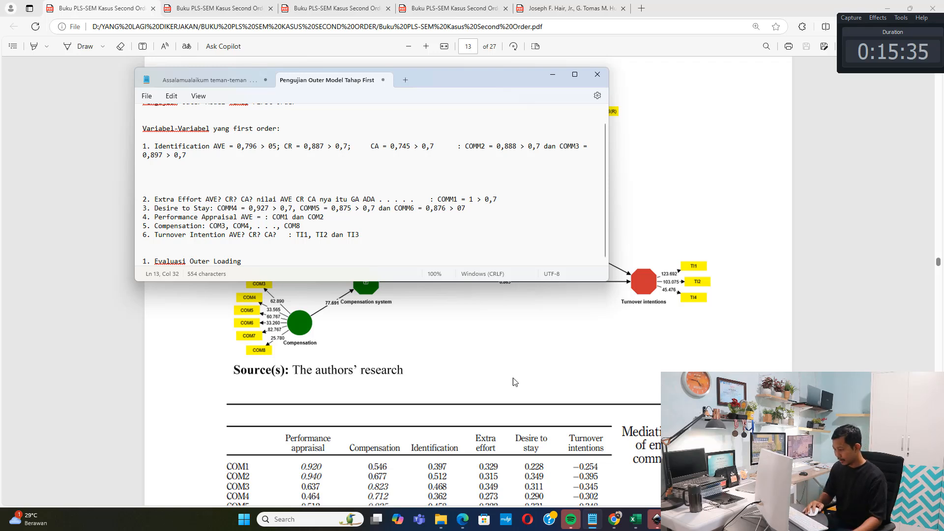
Step: Look up Performance Appraisal's AVE in the SmartPLS reliability overview and complete its Notepad entry with "0,779 > 0,5;"
left_click(657, 518)
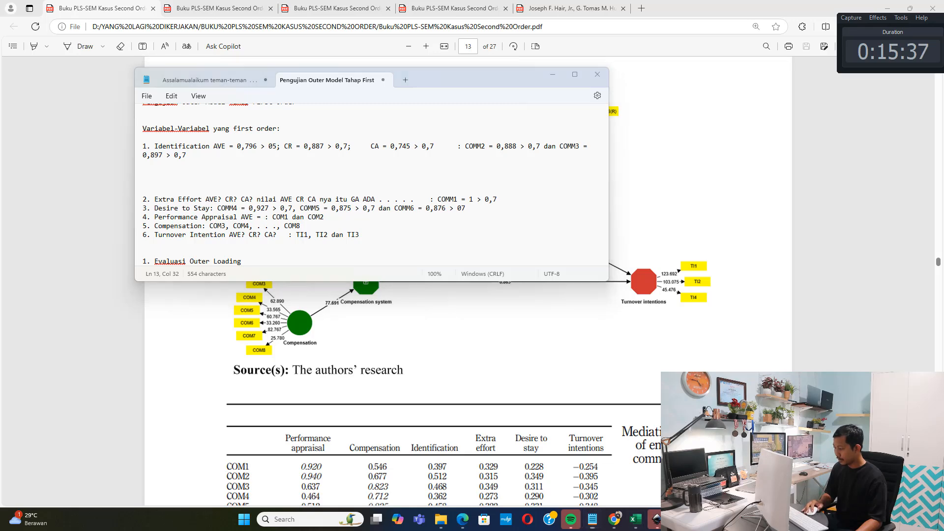
left_click(173, 175)
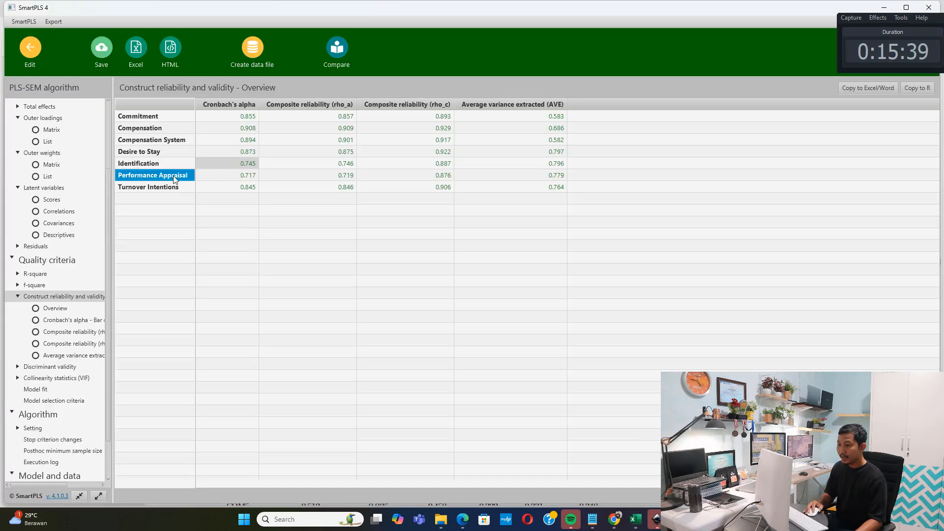
left_click(229, 175)
left_click(315, 178)
left_click(422, 175)
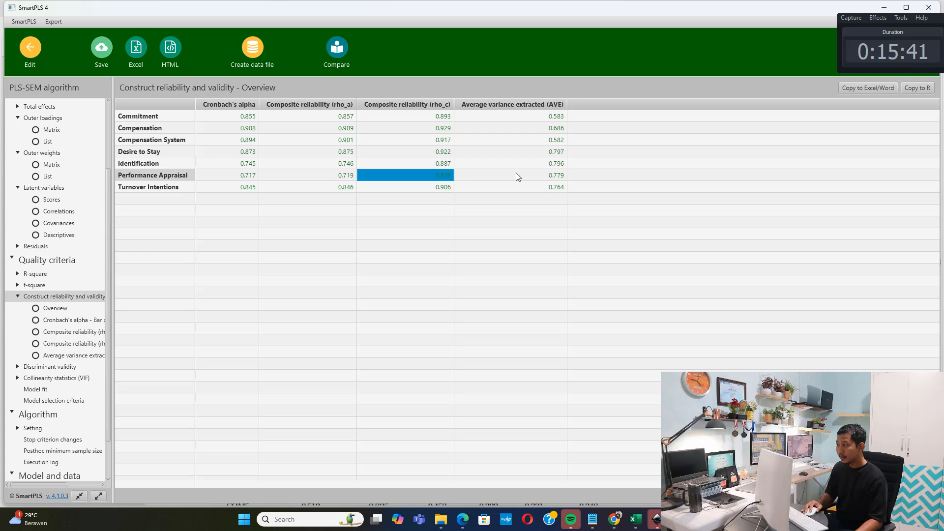
left_click(534, 175)
left_click(592, 519)
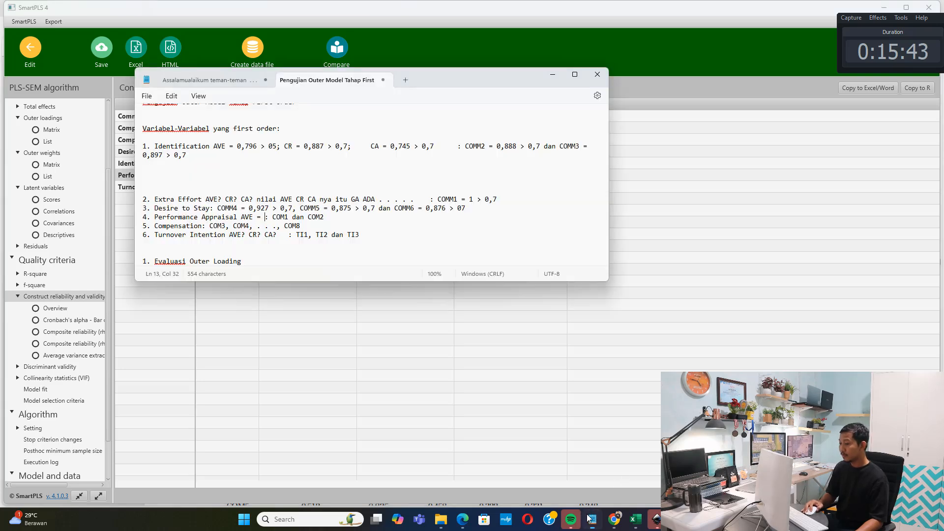
type("0,779")
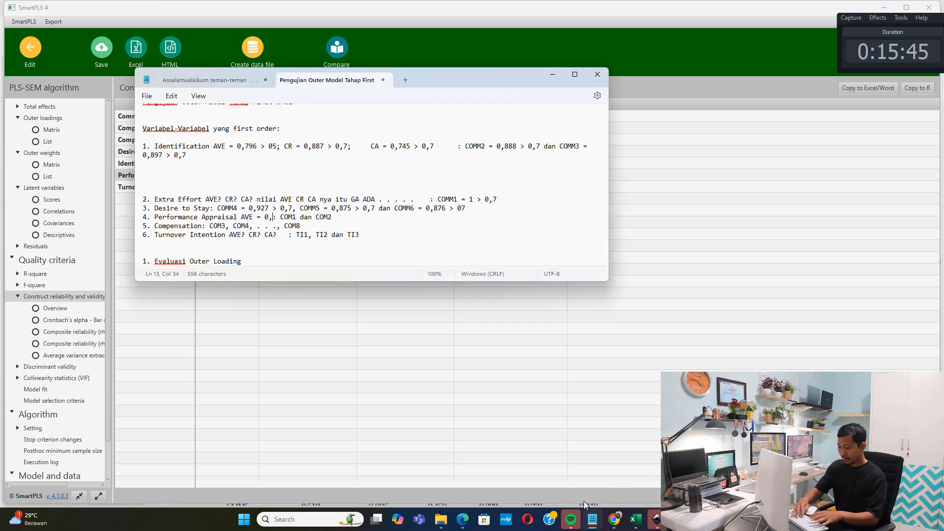
type(" > 0,5")
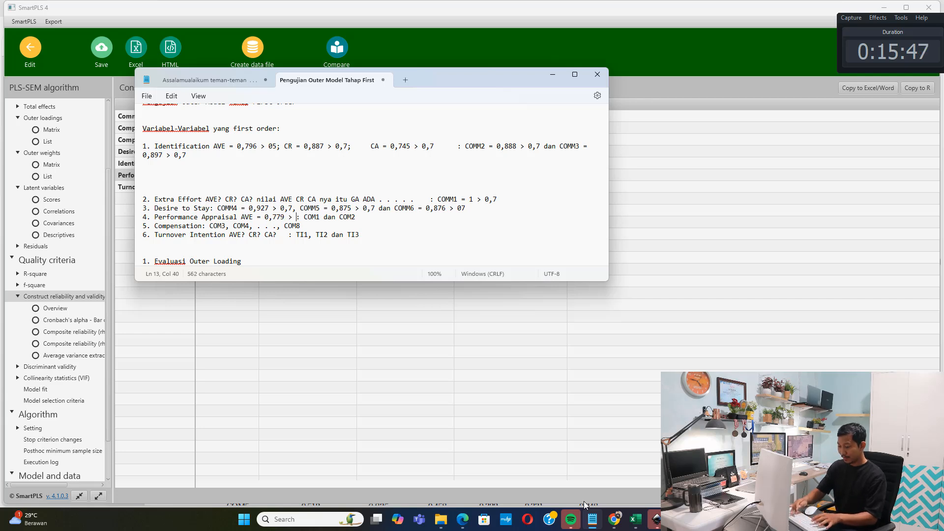
type(";")
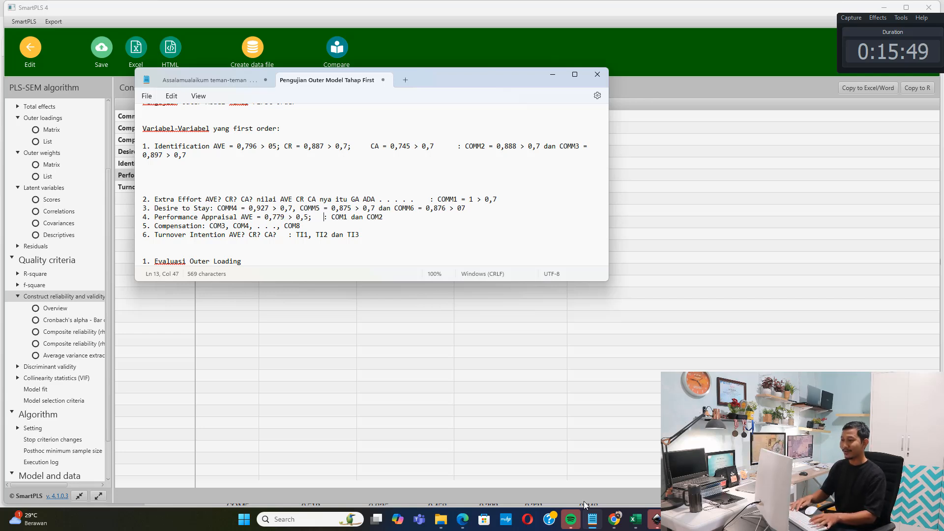
Step: Look up Performance Appraisal's composite reliability (rho_c) in SmartPLS and add "CR = 0,876 > 0,7; CA" to its Notepad entry
key("Left")
key("Left")
key("Left")
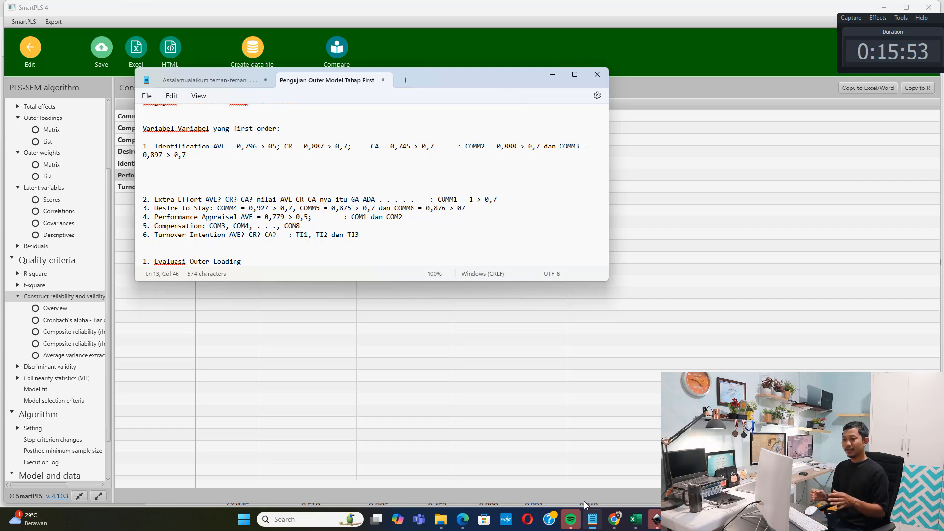
type("CR =")
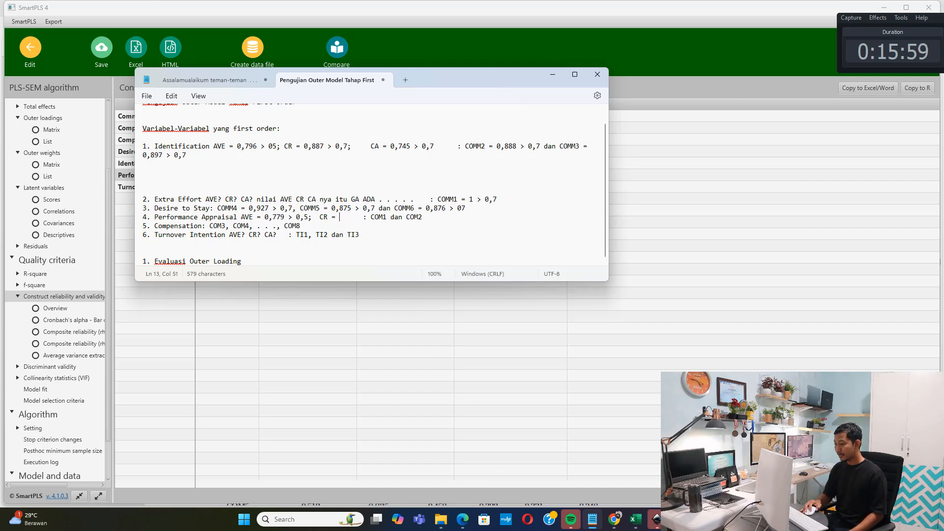
left_click(679, 519)
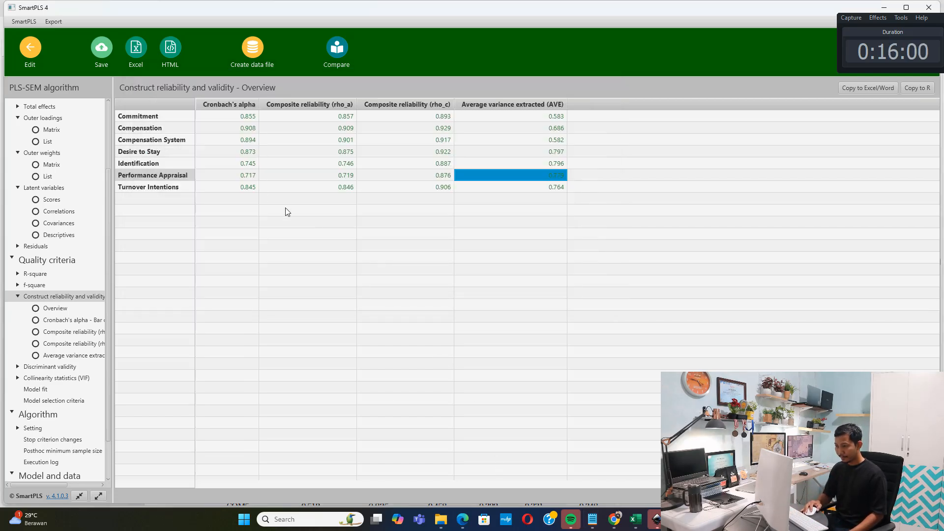
left_click(242, 174)
left_click(310, 174)
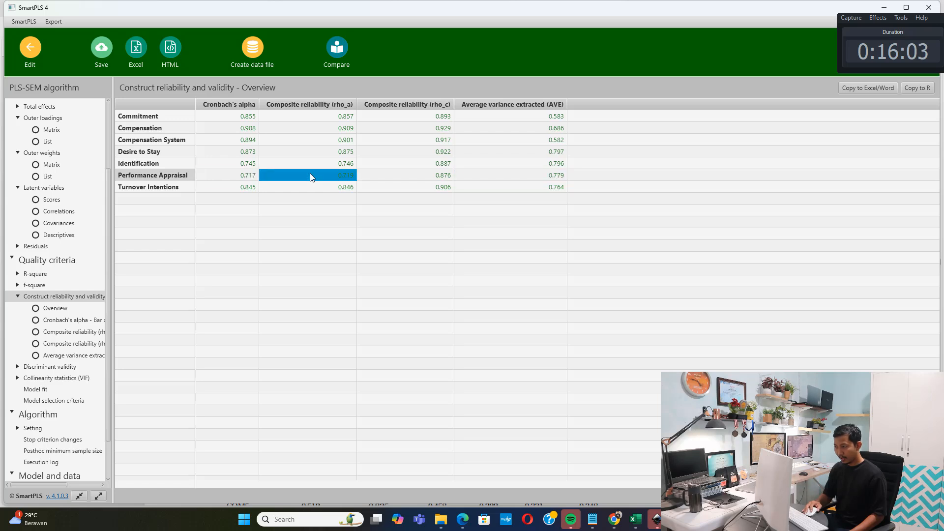
left_click(417, 175)
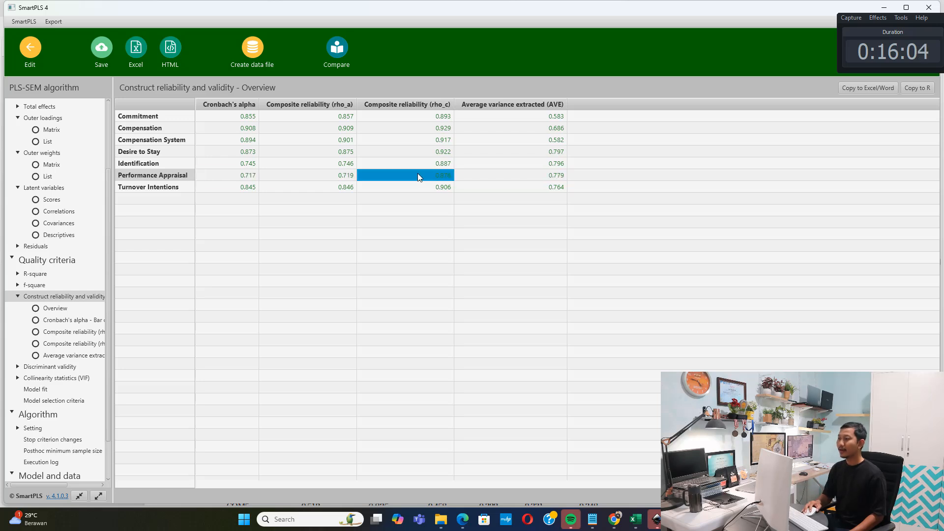
left_click(592, 519)
type("0,876")
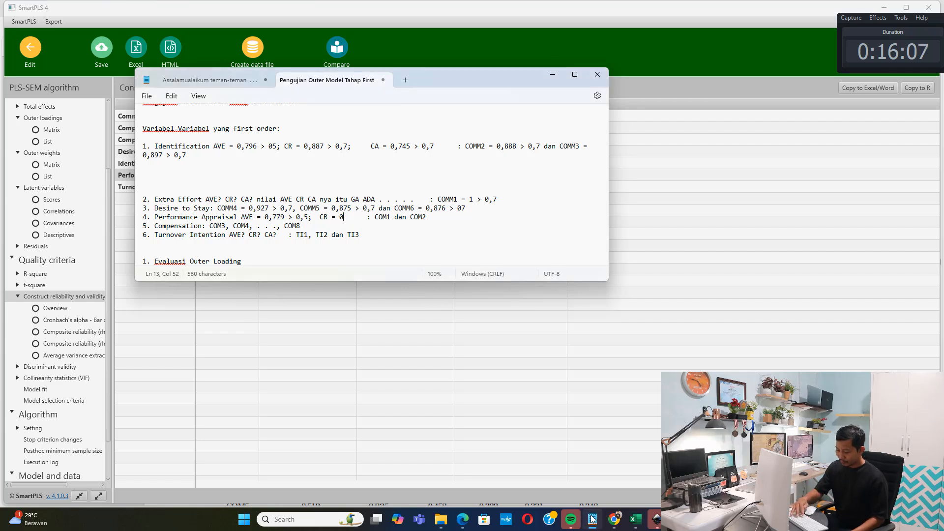
type(" > 0")
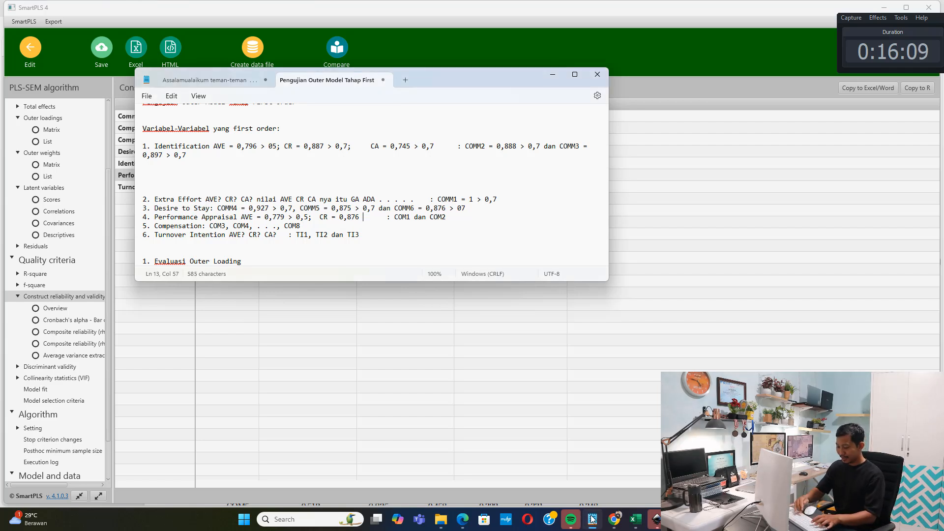
type(",7;   CA")
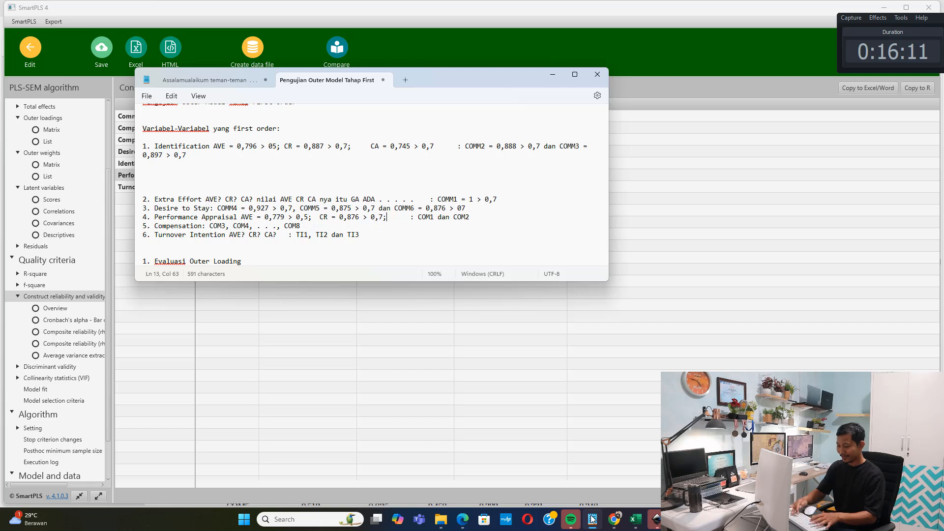
Step: Look up Performance Appraisal's Cronbach's alpha in SmartPLS and complete the CA value in Notepad as "= 0,717 > 0,7"
type(" =")
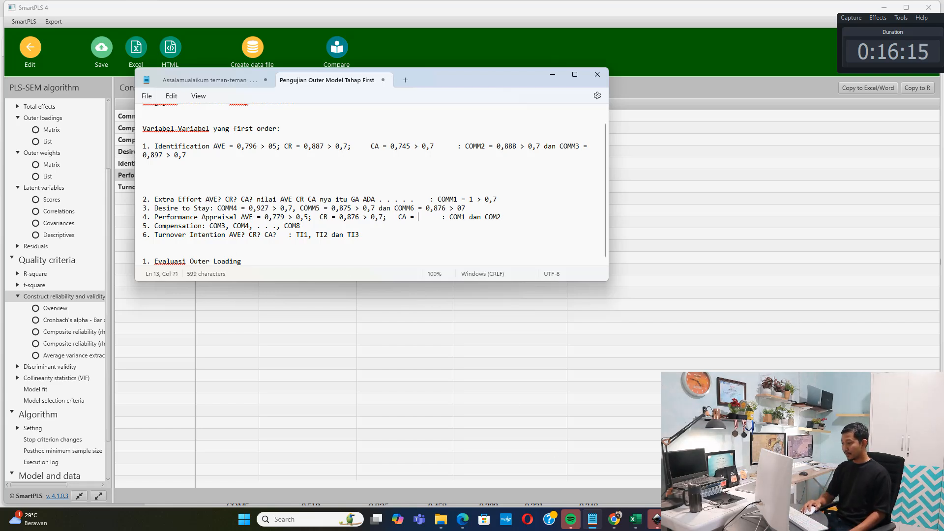
left_click(679, 520)
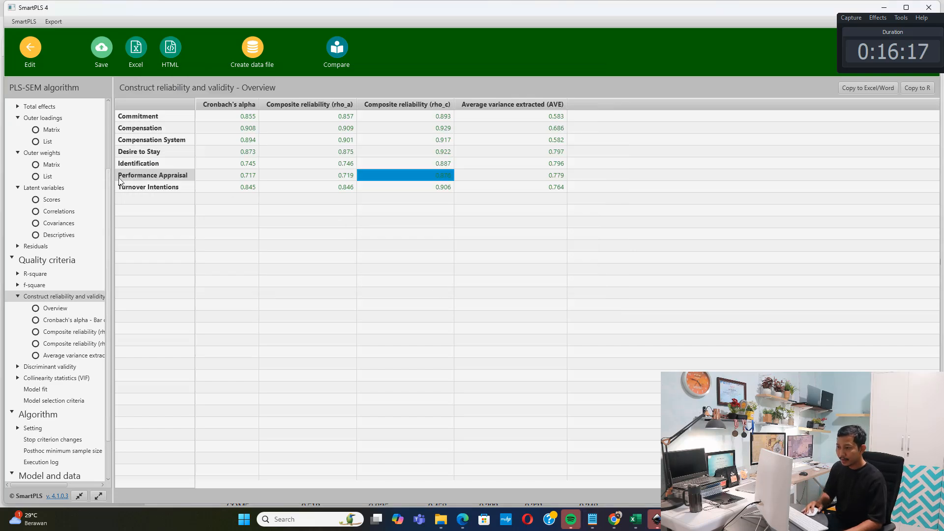
left_click(247, 176)
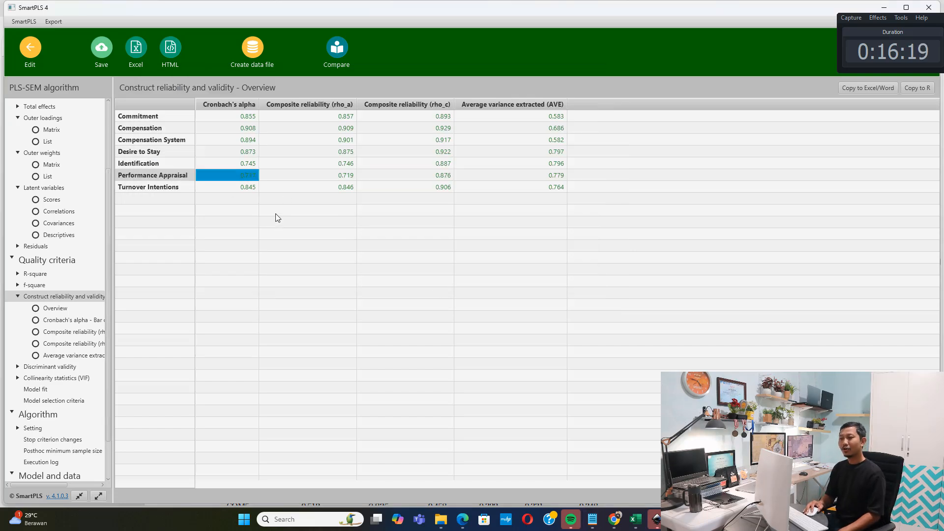
left_click(593, 519)
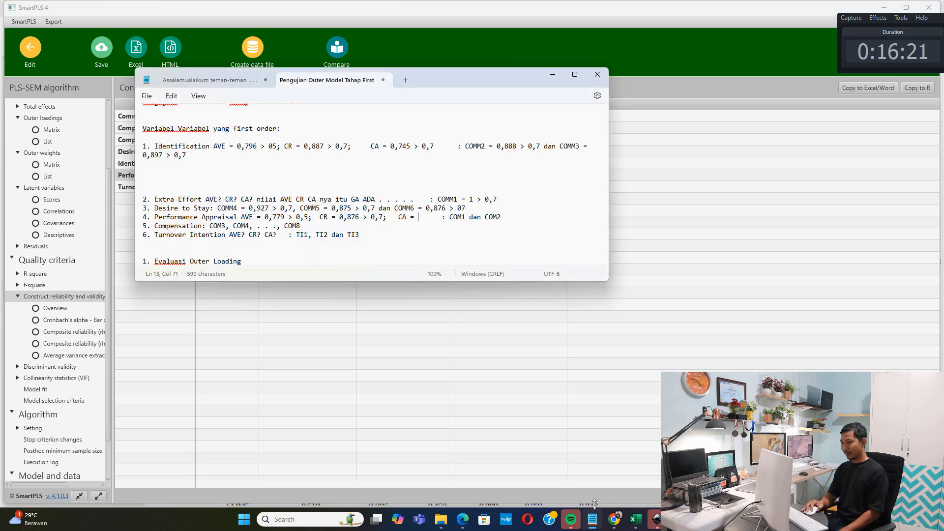
type("0,")
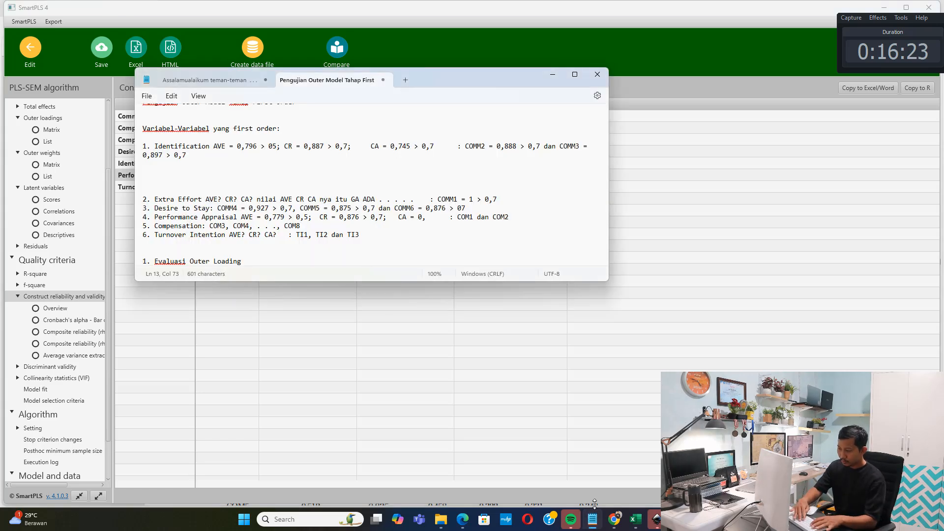
type("717 > 0,7")
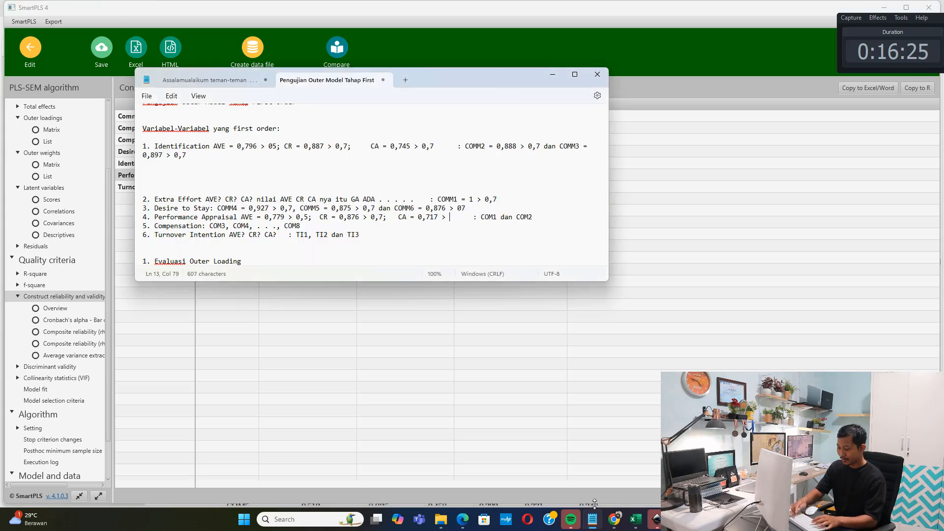
Step: Insert three line breaks after the Extra Effort entry and two after the Desire to Stay entry in the Notepad notes
left_click(508, 199)
key("Return")
key("Return")
key("Return")
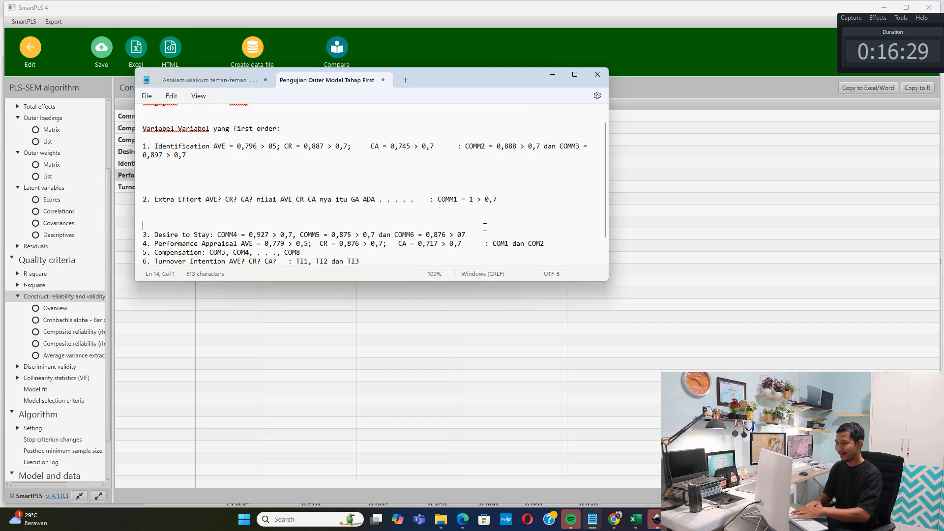
left_click(485, 234)
key("Return")
key("Return")
Step: Insert two line breaks after the Performance Appraisal entry and two after the Compensation entry
scroll(328, 225, "down", 2)
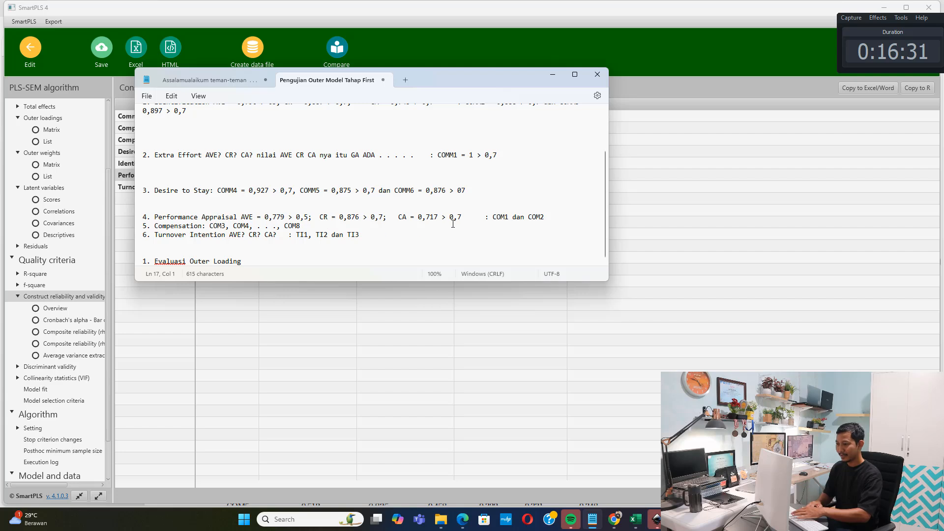
left_click(560, 221)
key("Return")
key("Return")
left_click(367, 243)
key("Return")
key("Return")
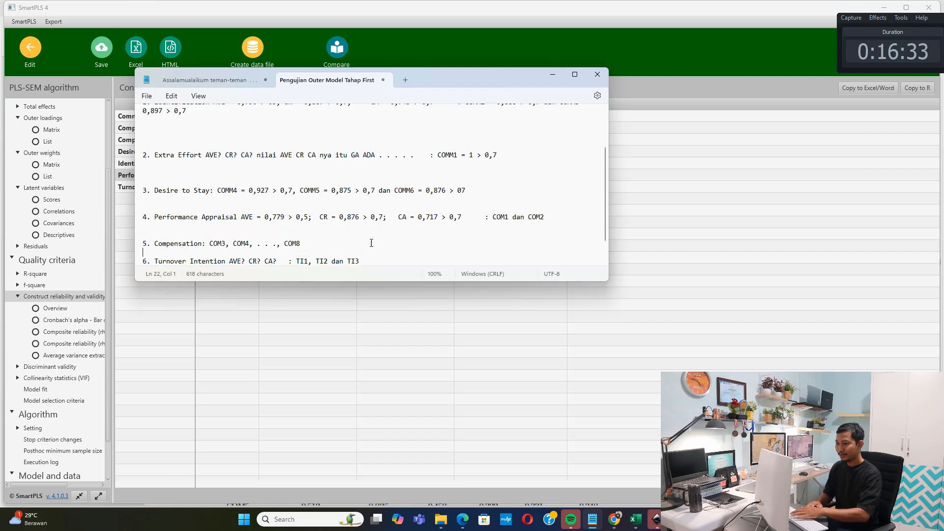
scroll(393, 221, "down", 2)
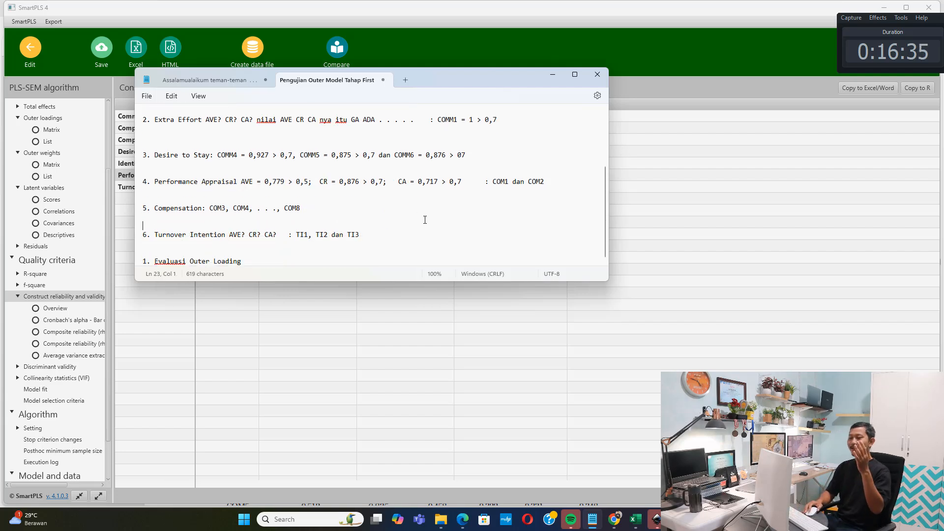
scroll(425, 220, "up", 1)
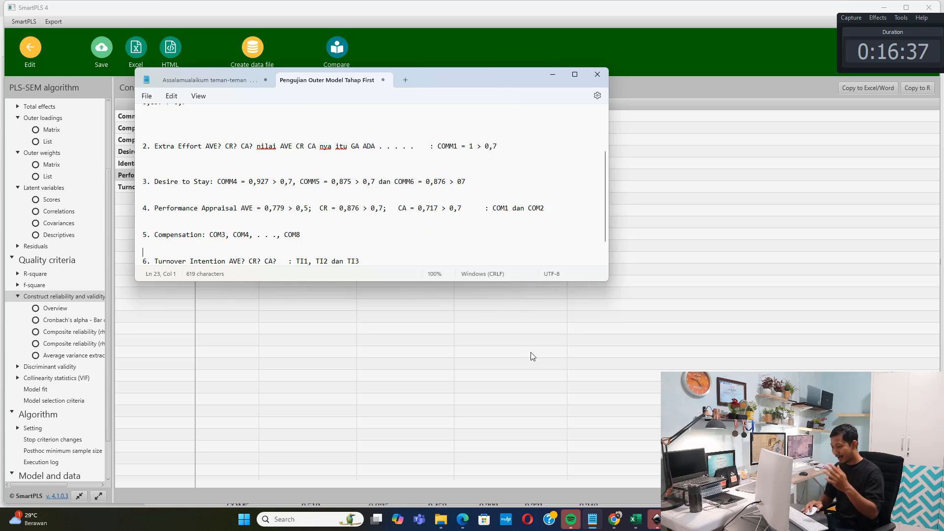
Step: Compare Identification's AVE in the Notepad notes with Table 1.1 on the ebook's page 21
left_click(463, 519)
scroll(457, 247, "down", 8)
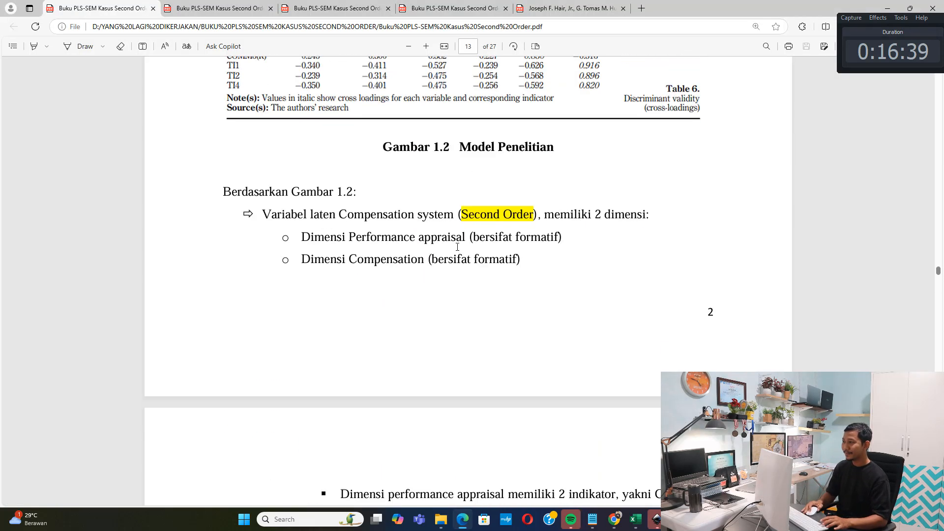
scroll(457, 247, "up", 5)
left_click(448, 9)
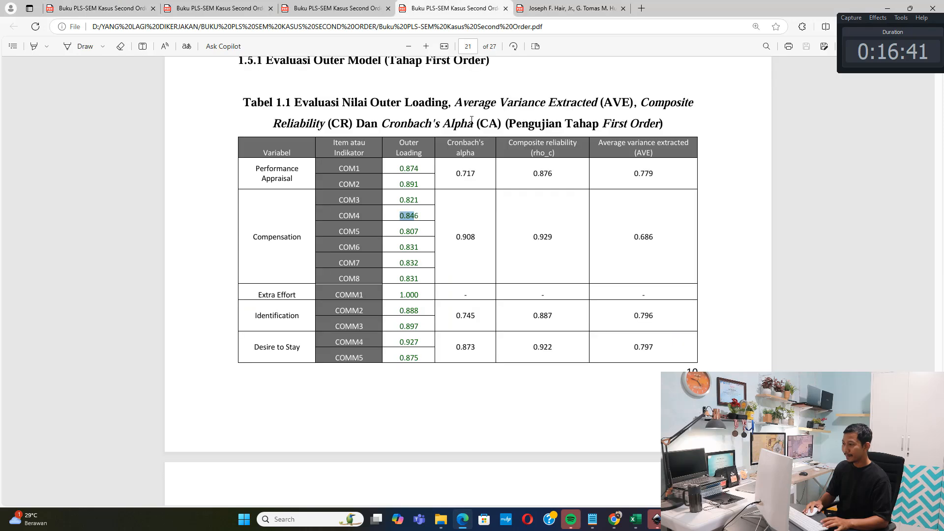
left_click(593, 519)
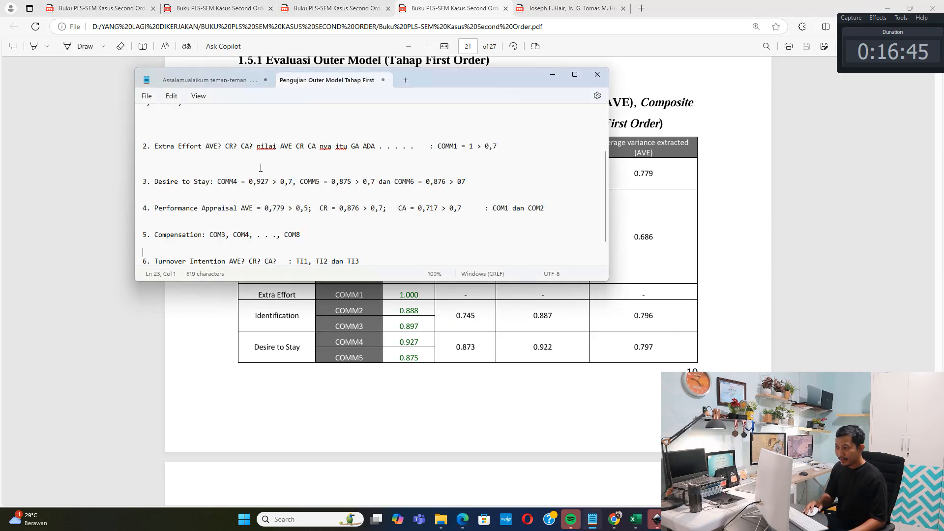
scroll(251, 169, "up", 3)
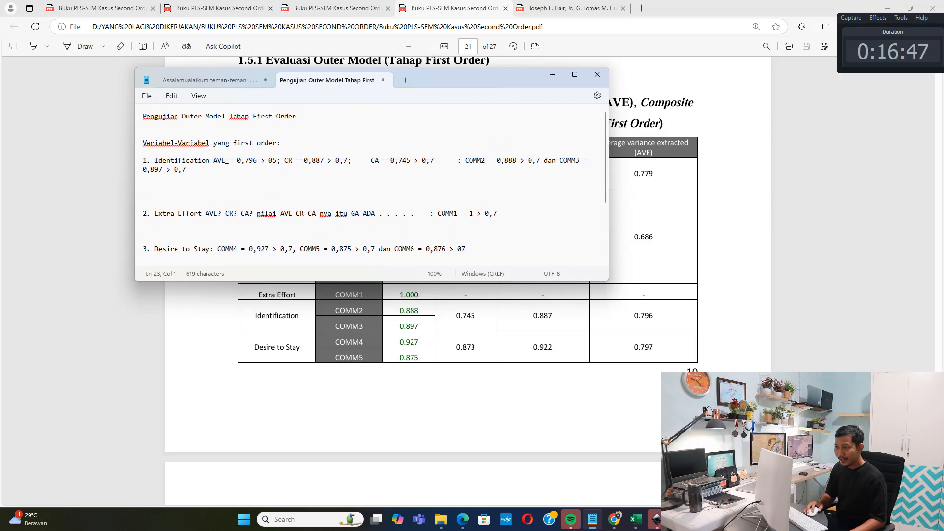
left_click_drag(155, 160, 259, 162)
left_click(552, 78)
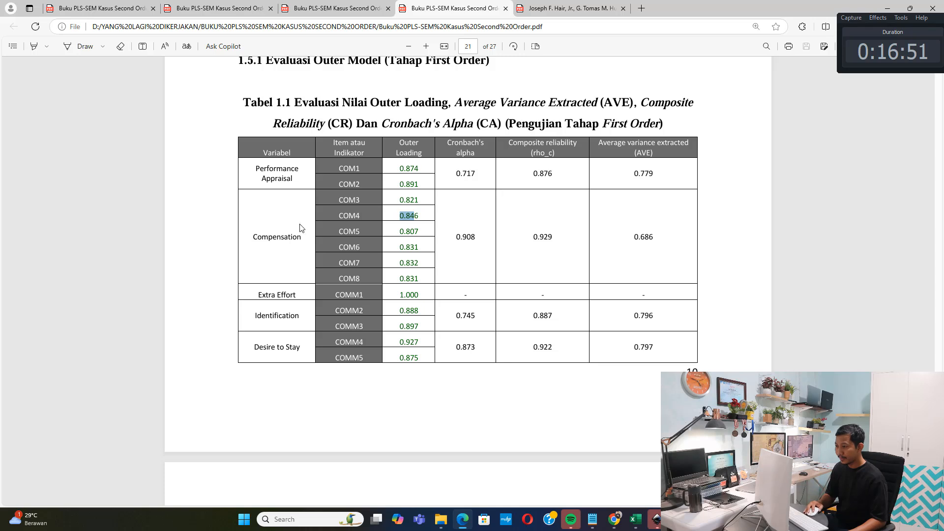
left_click(275, 318)
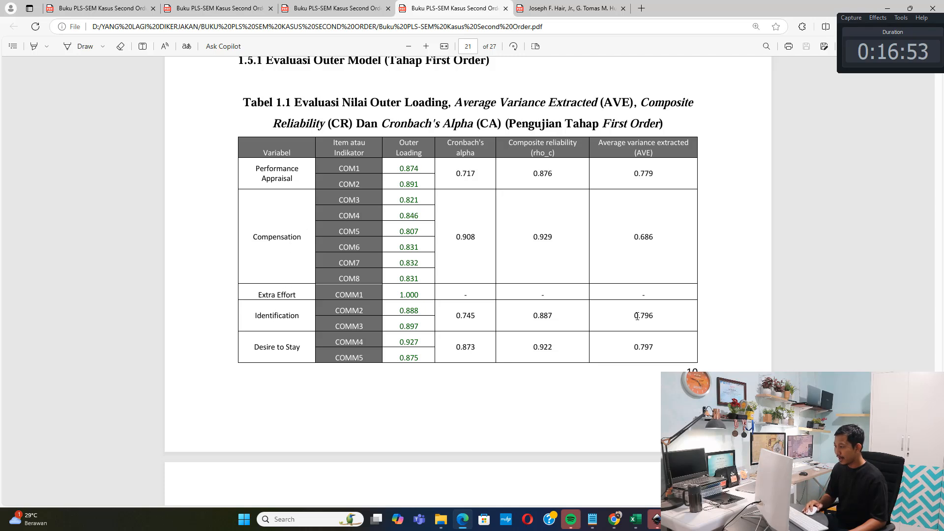
left_click_drag(637, 316, 655, 316)
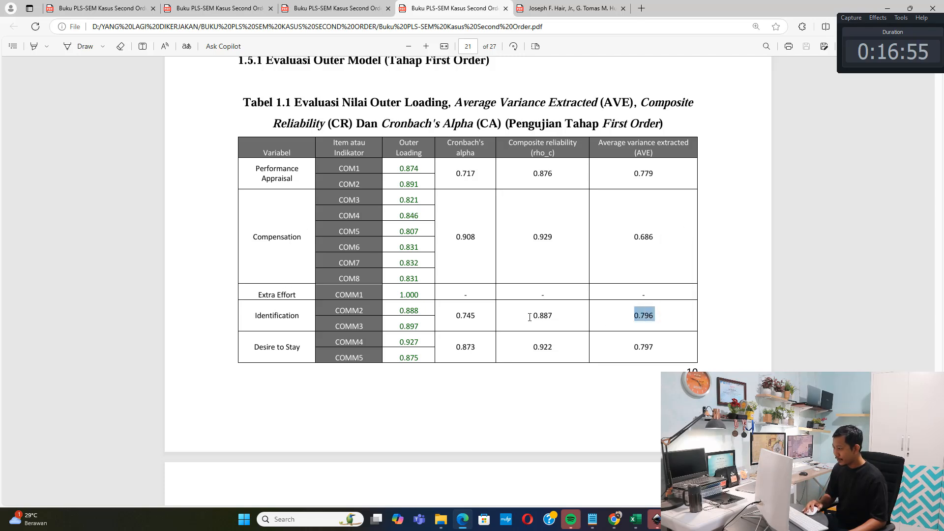
Step: Compare Identification's composite reliability in the ebook's Table 1.1 with the CR value in the Notepad notes
left_click_drag(531, 317, 554, 318)
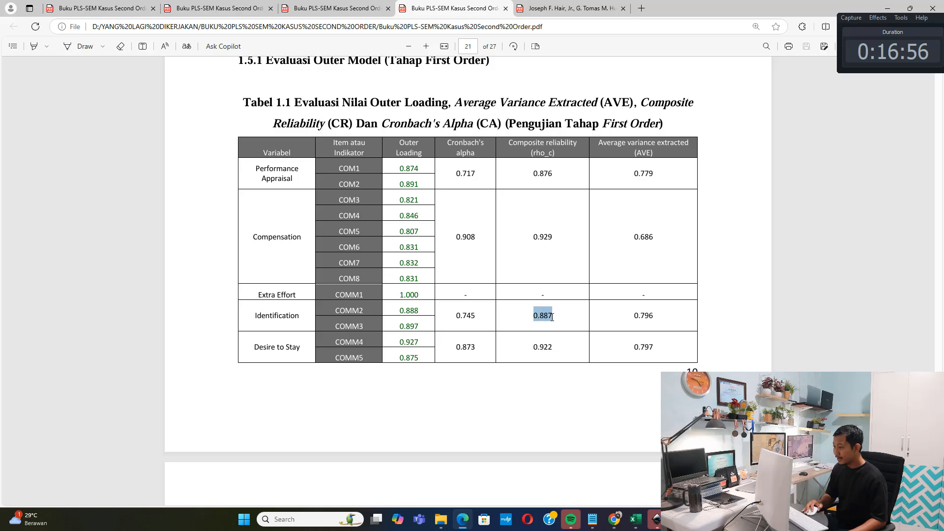
left_click(593, 519)
left_click_drag(301, 161, 325, 161)
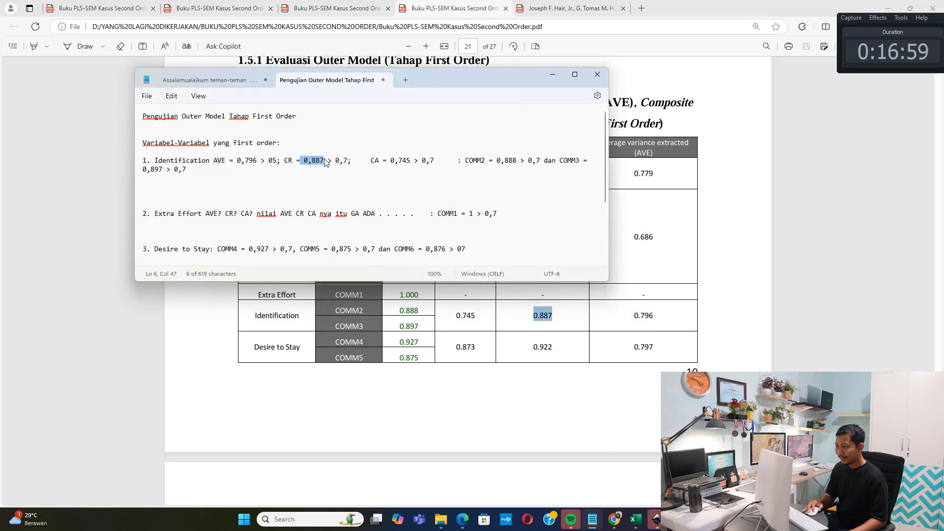
Step: Compare Identification's Cronbach's alpha in the Notepad notes with the ebook's Table 1.1, and check the Extra Effort row there
left_click_drag(392, 161, 411, 162)
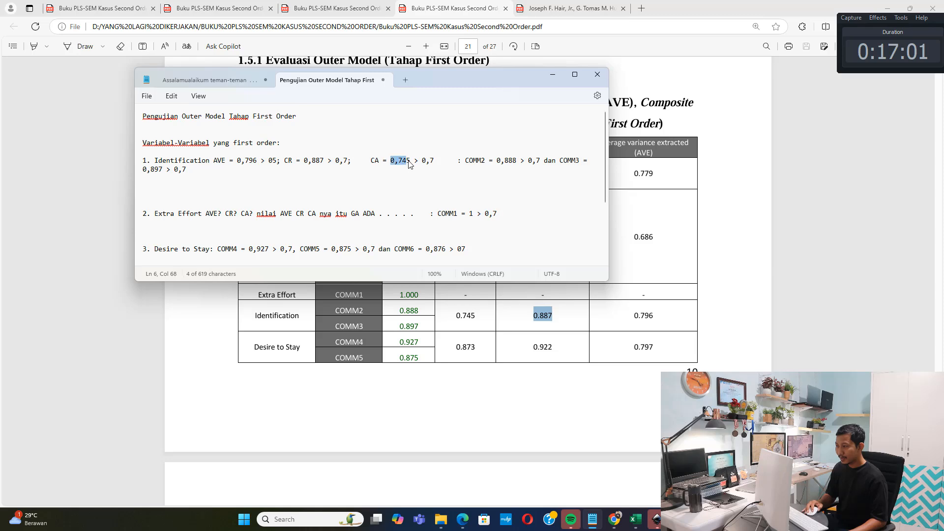
left_click_drag(456, 315, 475, 316)
left_click(273, 297)
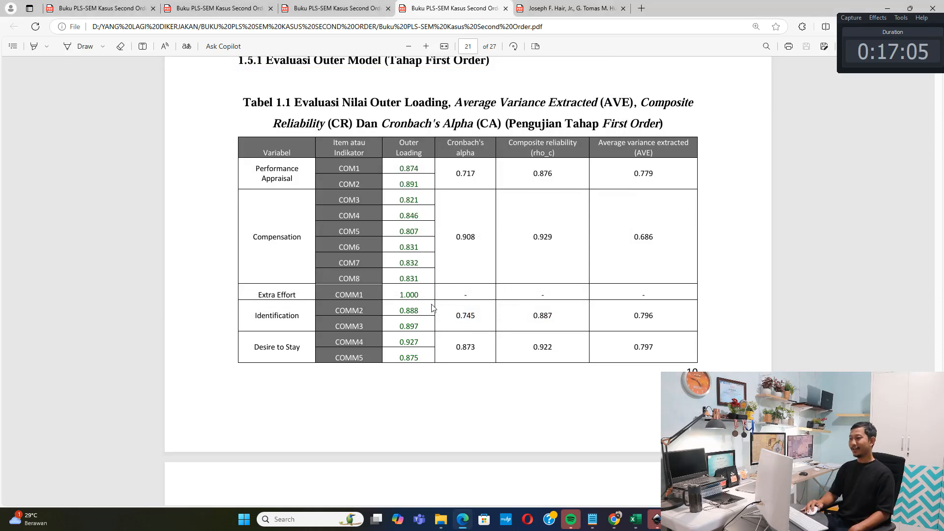
left_click_drag(506, 296, 645, 296)
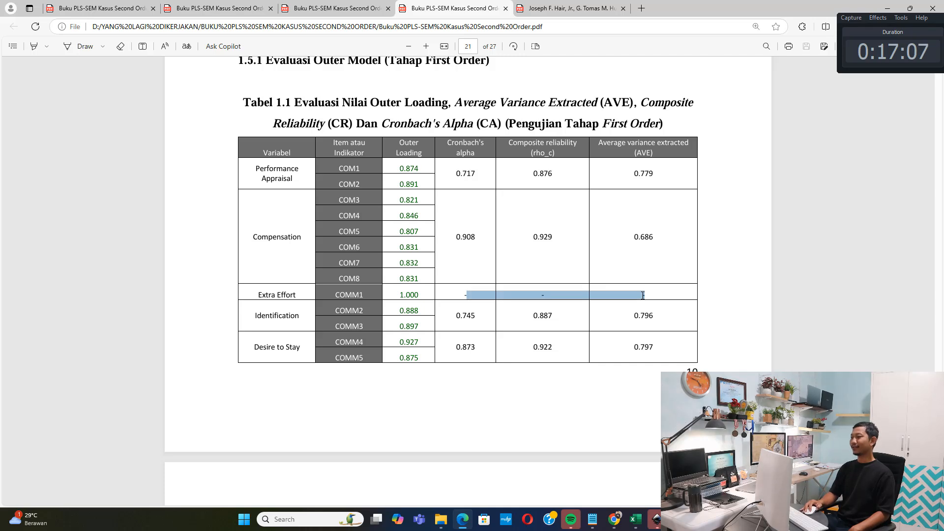
left_click(531, 220)
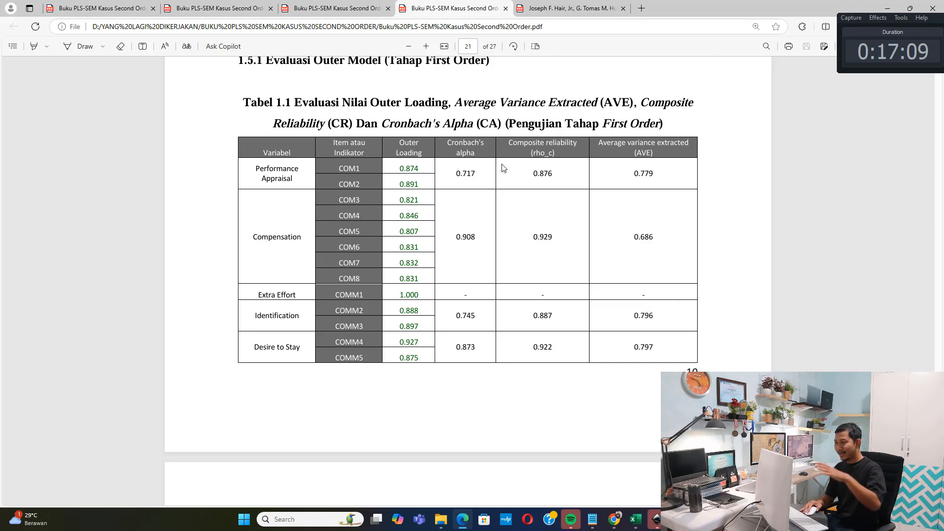
Step: Review Table 1.1's reliability and AVE columns and its variables from Performance Appraisal through Turnover Intentions on page 22
scroll(487, 169, "down", 1)
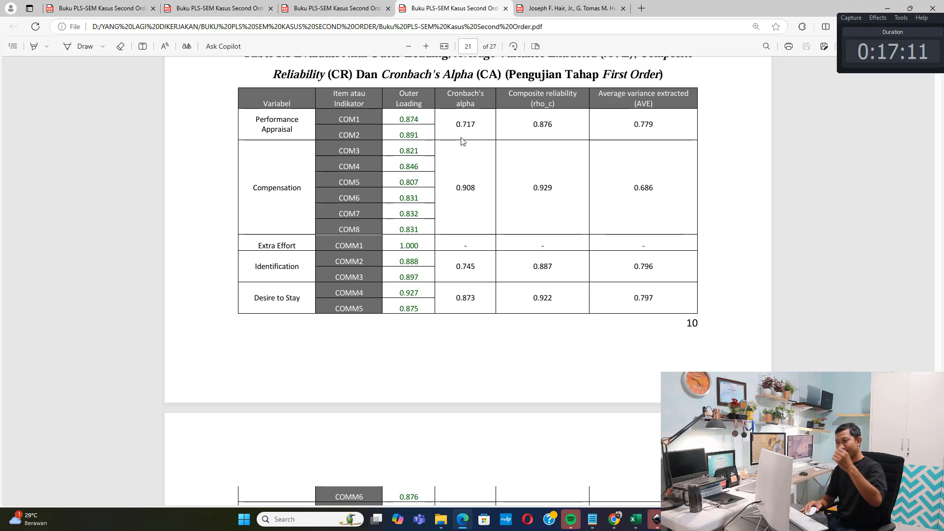
left_click_drag(527, 102, 558, 105)
left_click_drag(665, 98, 670, 97)
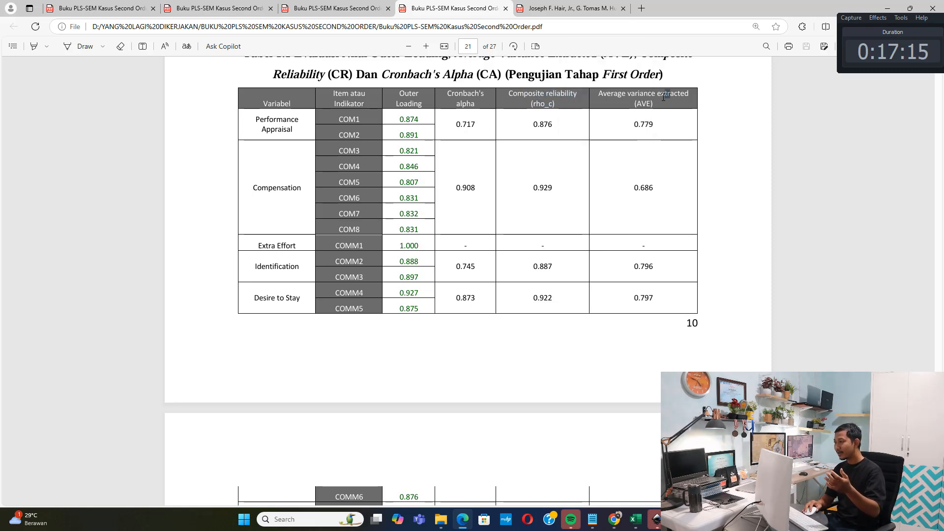
left_click_drag(260, 120, 293, 131)
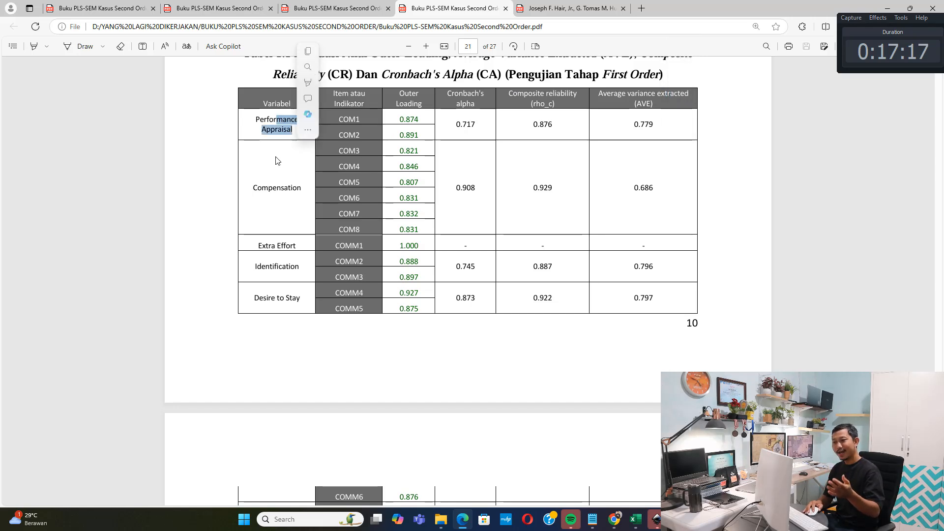
left_click_drag(262, 190, 297, 189)
left_click_drag(270, 245, 300, 267)
scroll(289, 292, "down", 3)
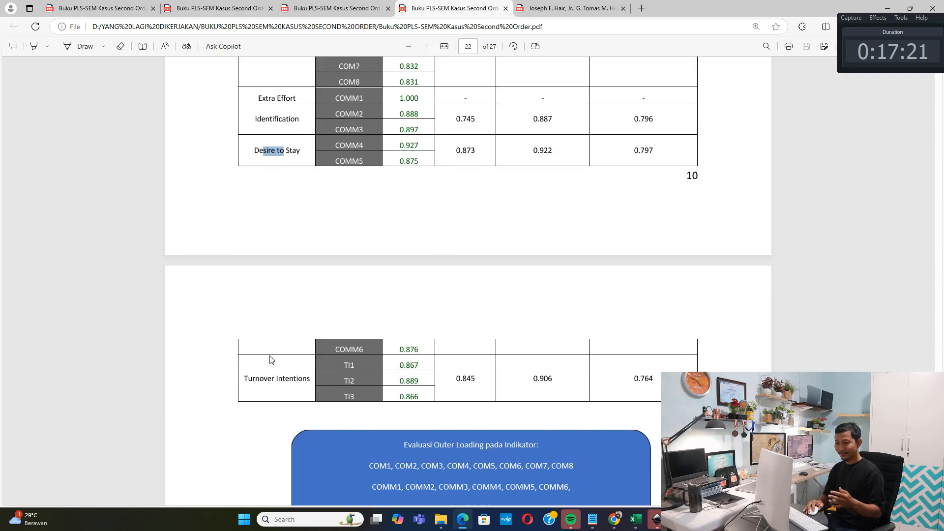
left_click_drag(252, 379, 274, 379)
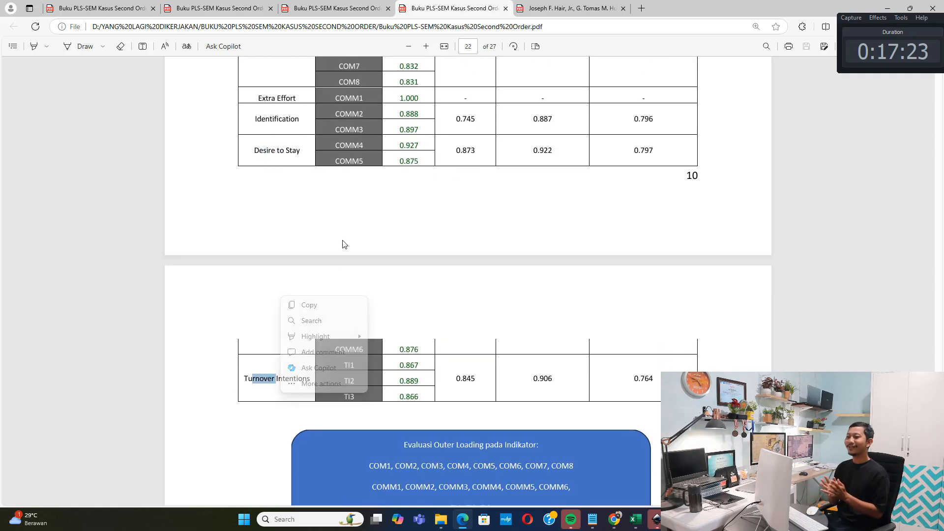
Step: Review the outer loading, AVE/CR/CA and HTMT evaluation stages in the flowchart on the ebook's page 19
left_click(235, 9)
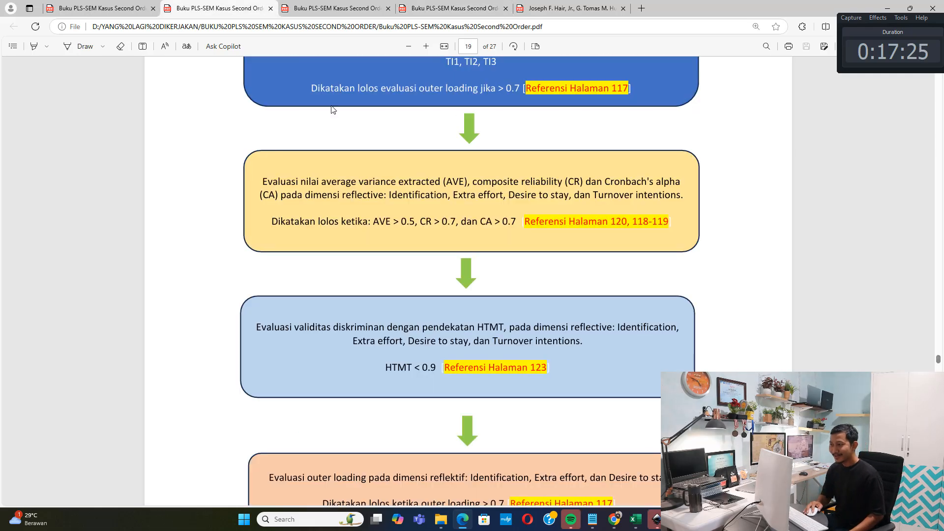
scroll(471, 209, "up", 2)
left_click_drag(453, 107, 602, 106)
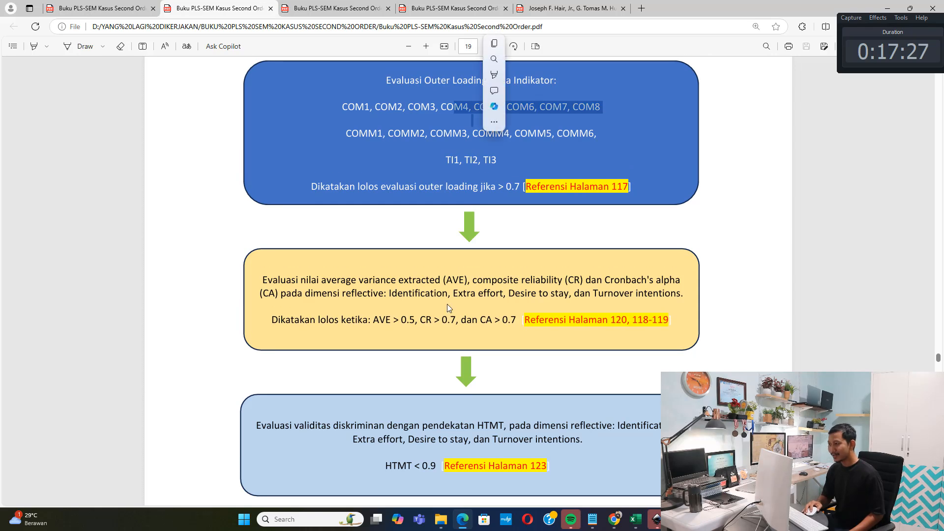
left_click_drag(448, 293, 458, 294)
scroll(452, 294, "down", 4)
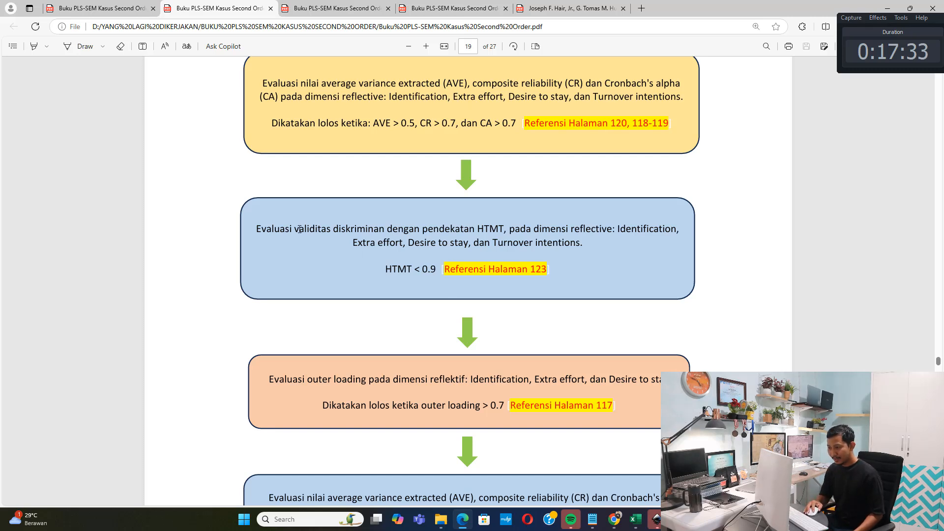
left_click_drag(300, 230, 494, 227)
left_click(464, 235)
left_click(594, 104)
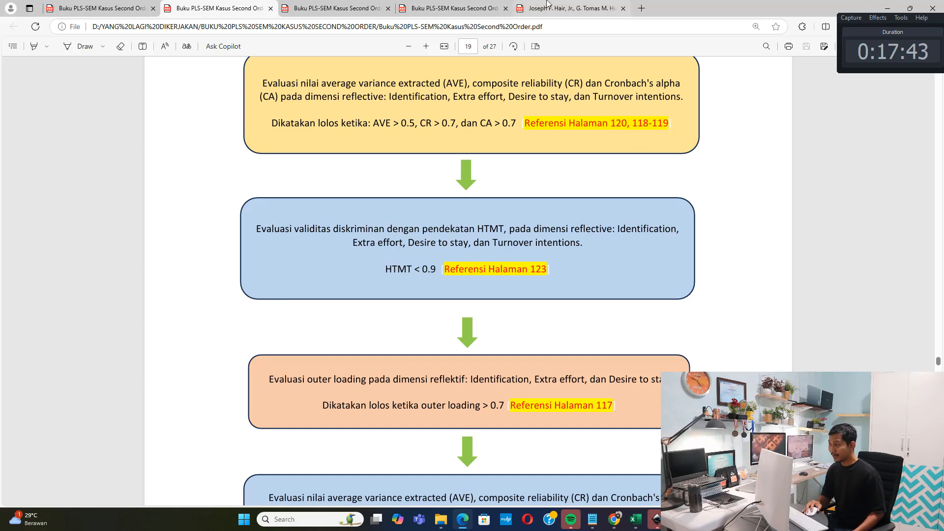
Step: Look up the Cronbach's alpha and composite reliability criteria in the Hair et al. book's Internal Consistency Reliability section
left_click(571, 7)
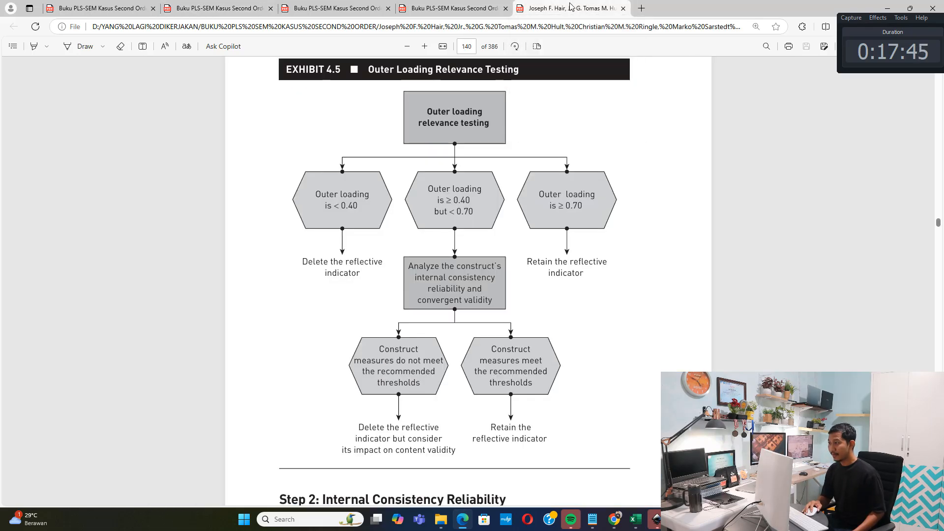
scroll(466, 185, "up", 3)
scroll(466, 185, "down", 4)
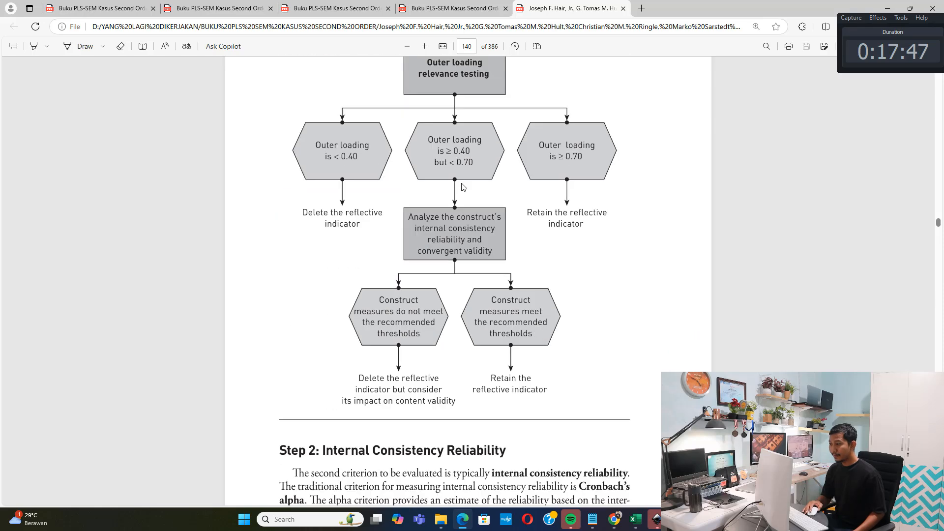
scroll(462, 185, "down", 3)
scroll(462, 185, "down", 4)
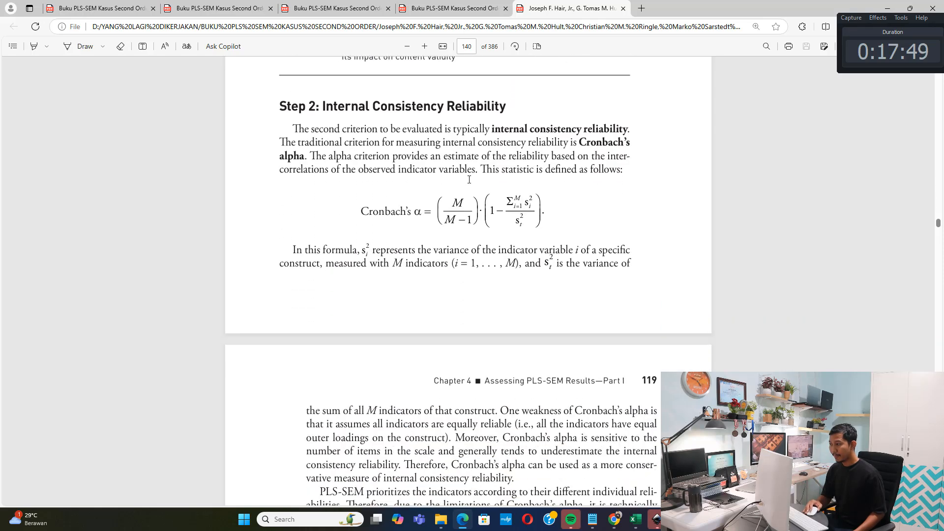
scroll(417, 173, "down", 5)
scroll(417, 173, "down", 6)
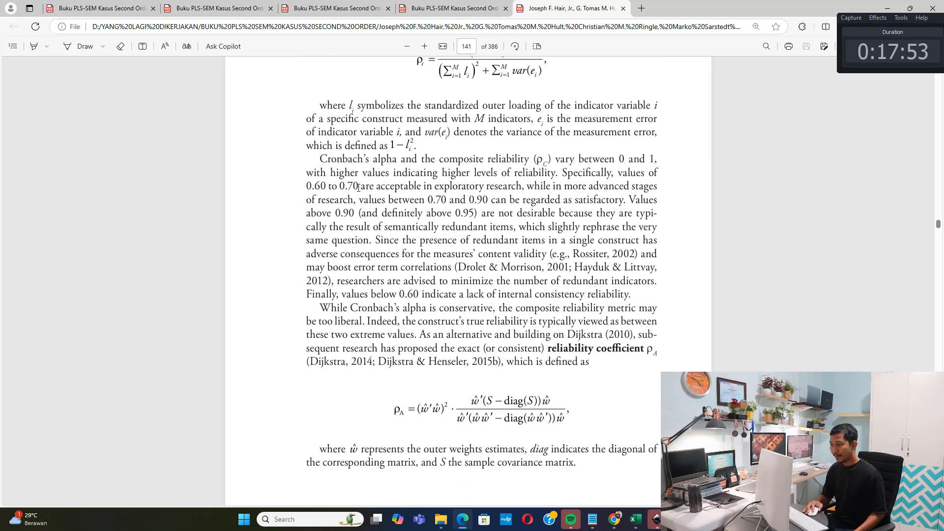
Step: Find the recommended AVE threshold in the Convergent Validity section of the Hair et al. book
scroll(505, 212, "down", 9)
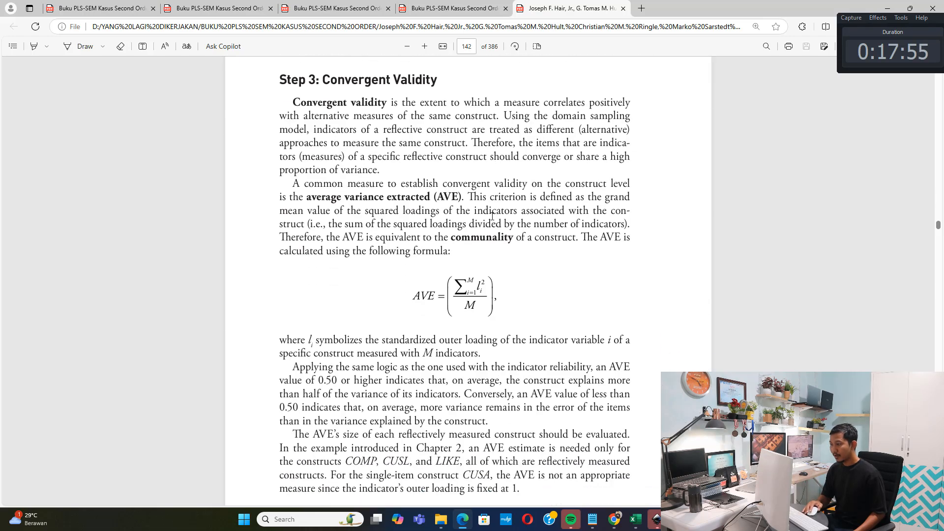
scroll(493, 216, "down", 5)
scroll(473, 197, "up", 7)
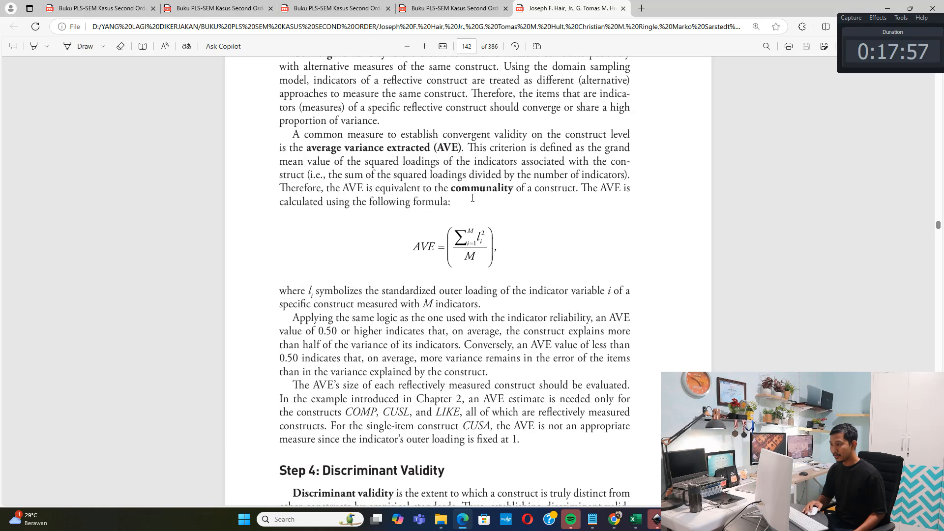
scroll(466, 221, "down", 4)
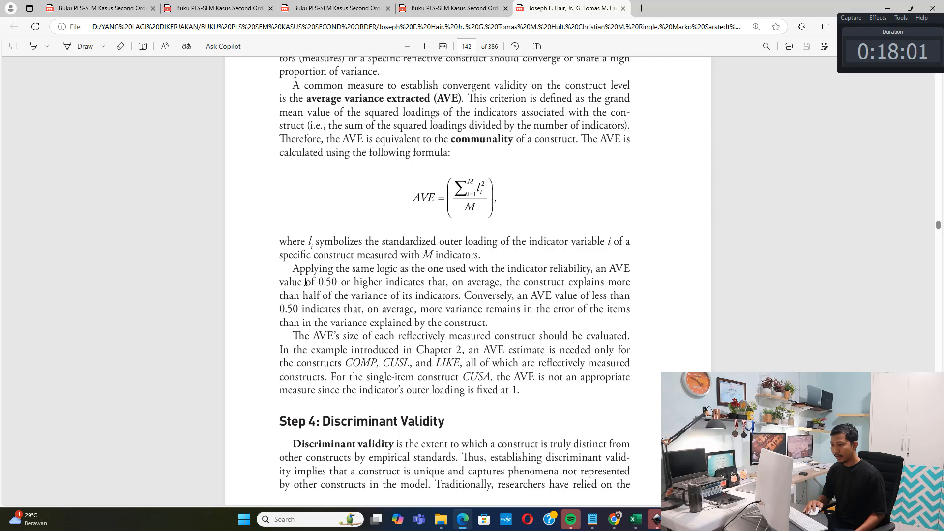
left_click_drag(306, 282, 350, 283)
mouse_move(418, 236)
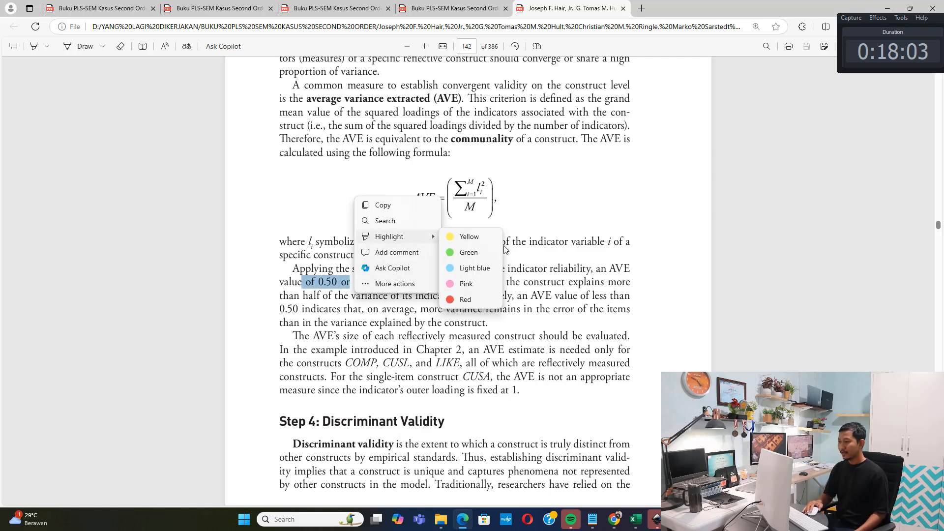
left_click(685, 280)
Step: Check the discriminant validity stage using the HTMT approach in the ebook's page 19 flowchart
left_click(229, 8)
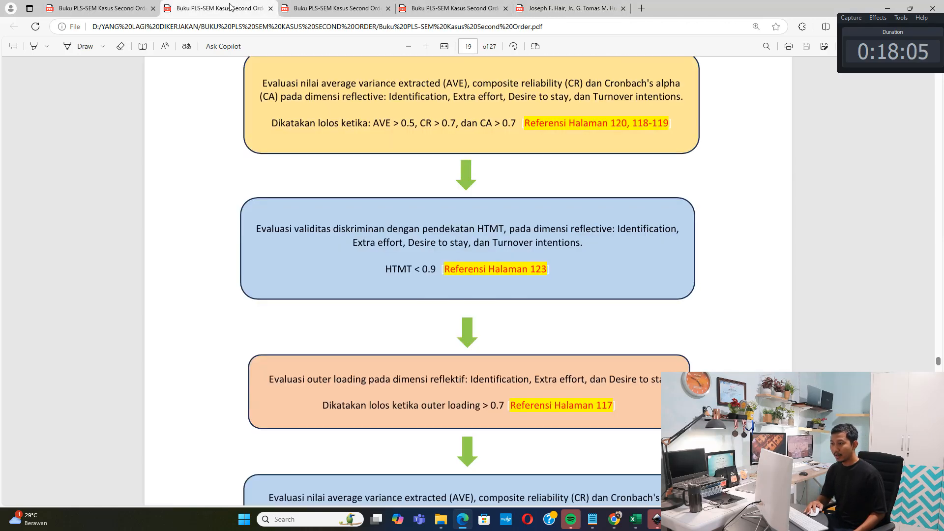
left_click_drag(351, 229, 519, 227)
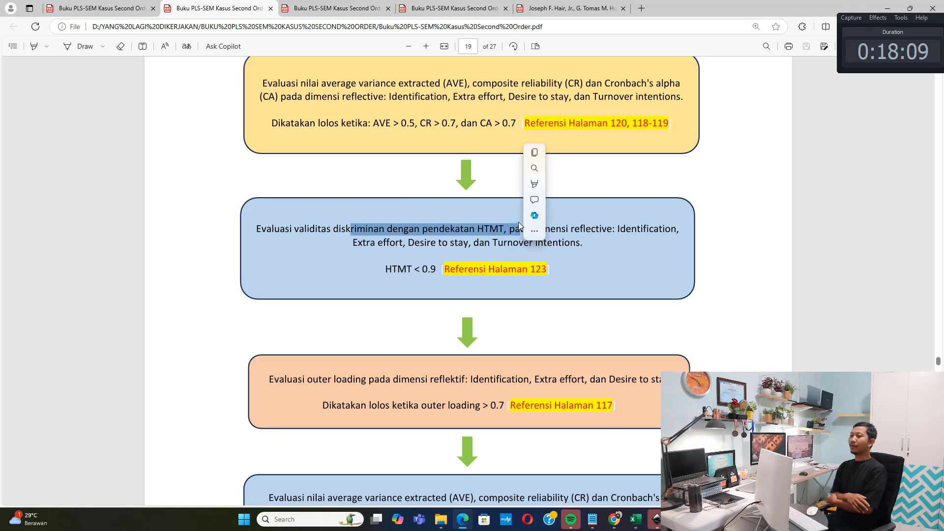
left_click(491, 228)
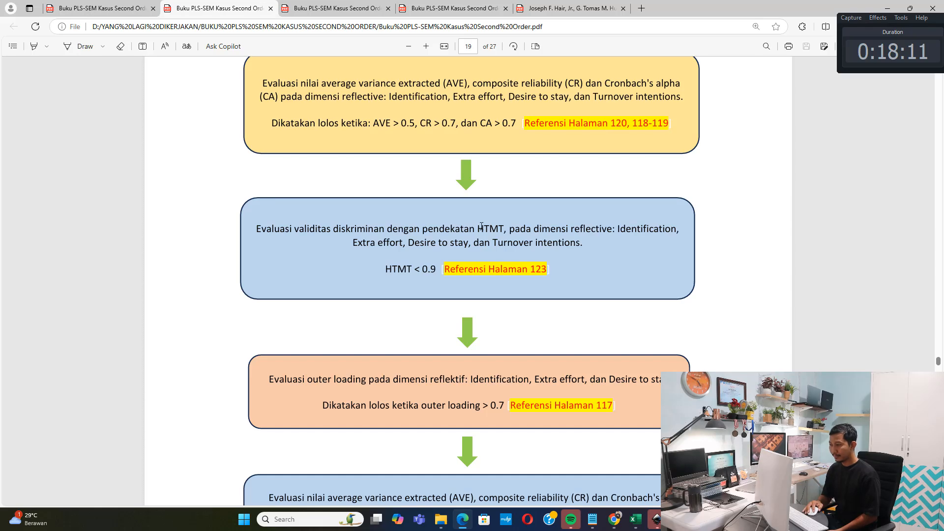
left_click_drag(481, 227, 527, 229)
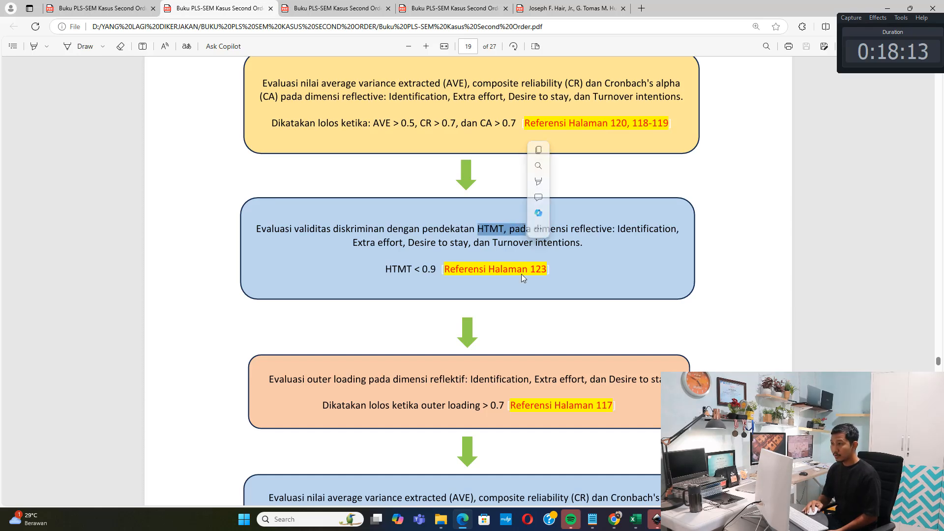
Step: Find the suggested HTMT threshold value in the Hair et al. book's discussion of discriminant validity
left_click(559, 6)
scroll(583, 285, "down", 15)
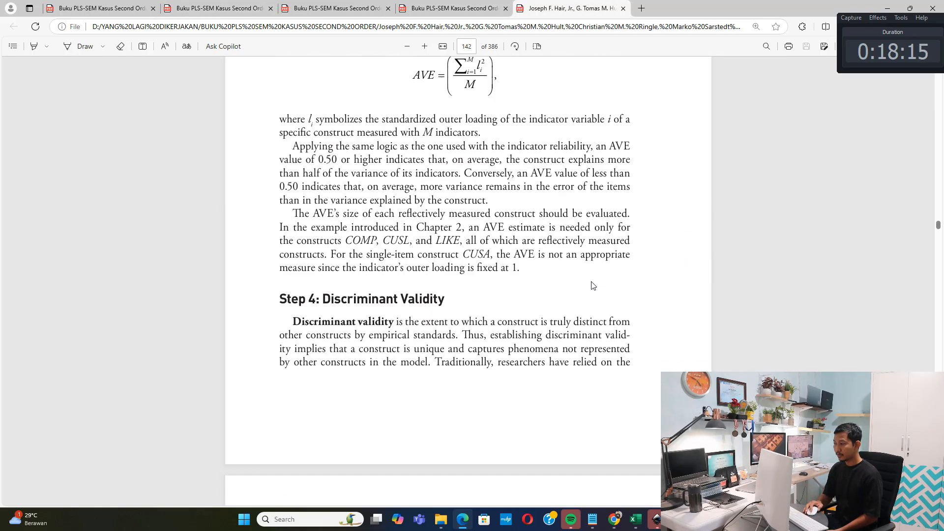
scroll(576, 278, "down", 18)
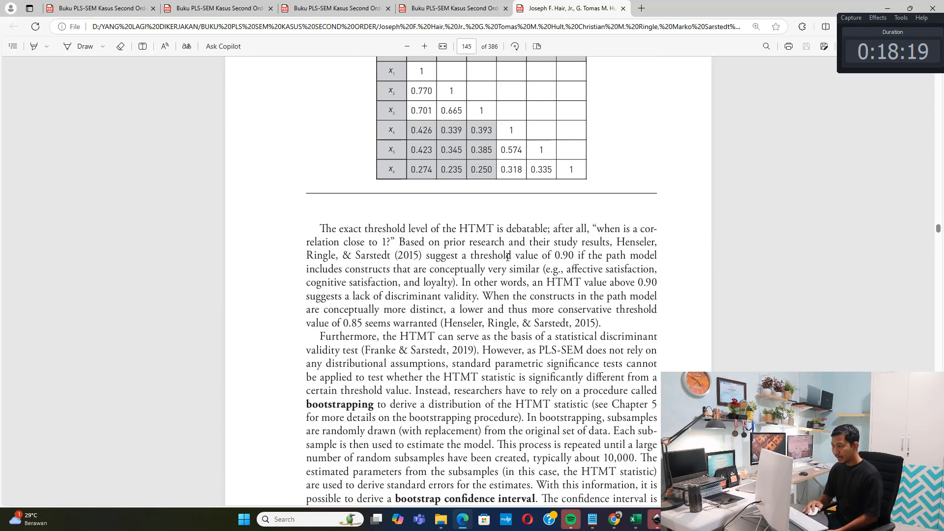
left_click_drag(507, 256, 589, 256)
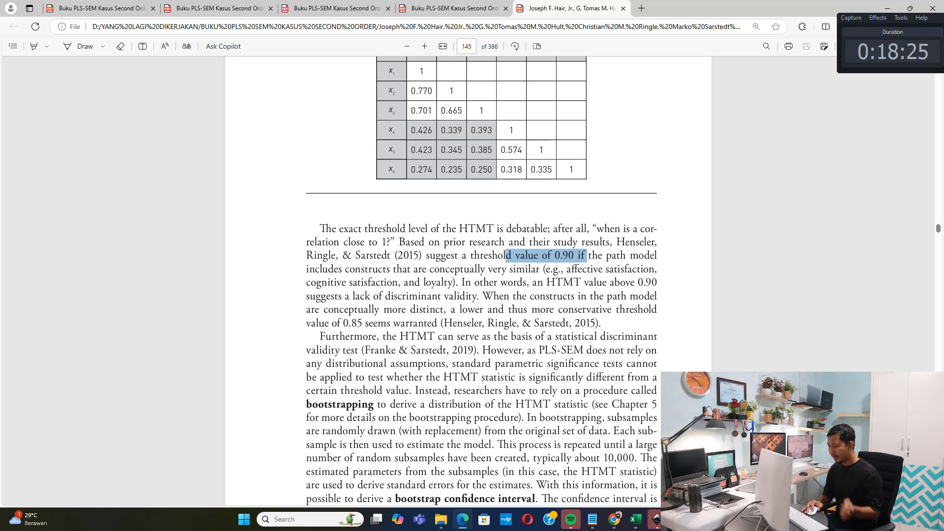
Step: Switch to SmartPLS, open the HTMT matrix, and examine Compensation System–Compensation, Desire to Stay–Commitment and Identification–Commitment
key("alt+Tab")
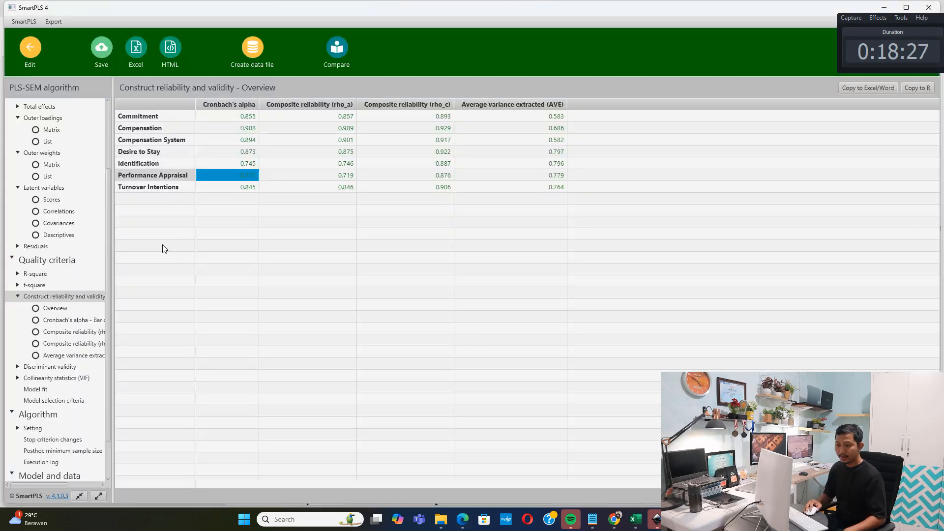
scroll(74, 259, "down", 3)
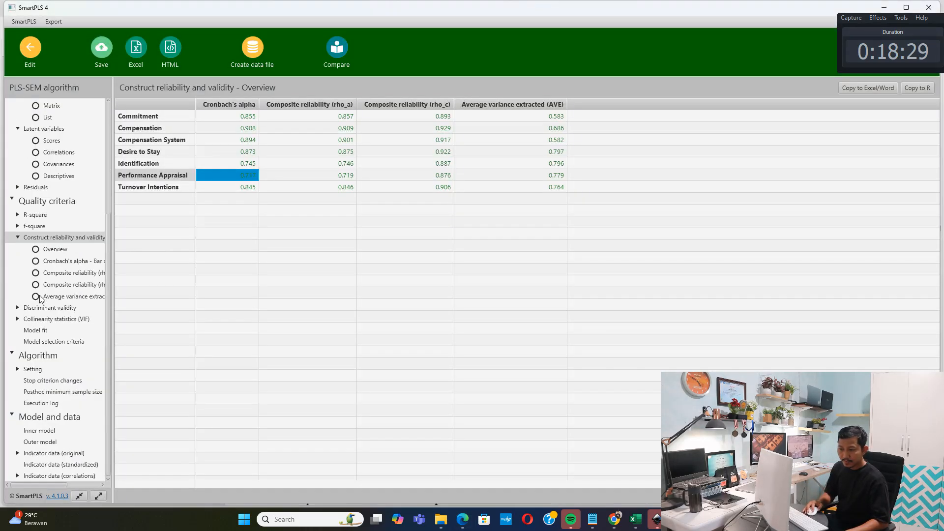
left_click(18, 308)
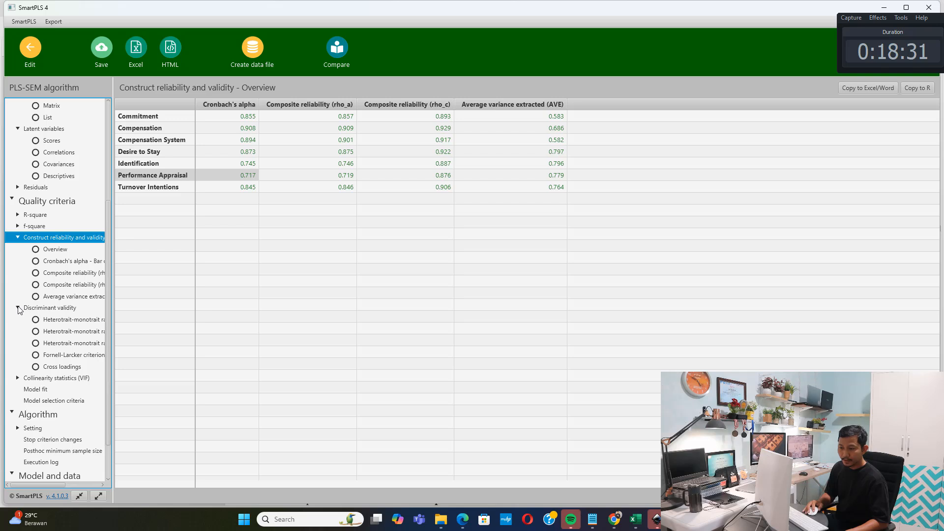
left_click(44, 321)
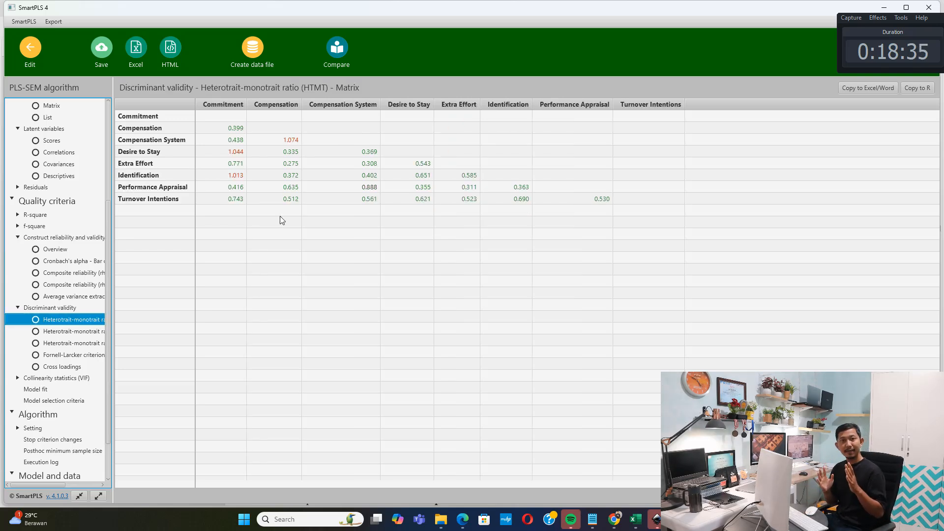
left_click(294, 141)
left_click(238, 152)
left_click(240, 175)
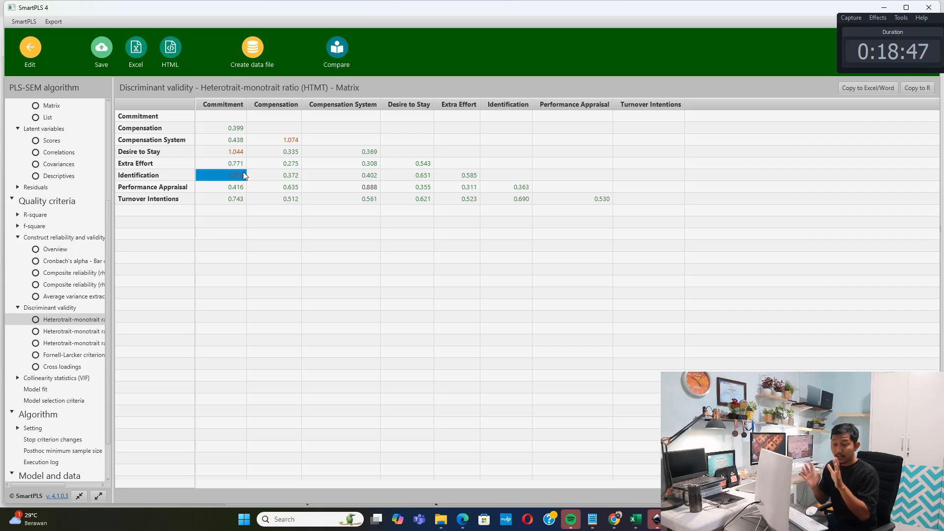
Step: Export the PLS-SEM results to an Excel file named tes, keeping the US number format
left_click(136, 50)
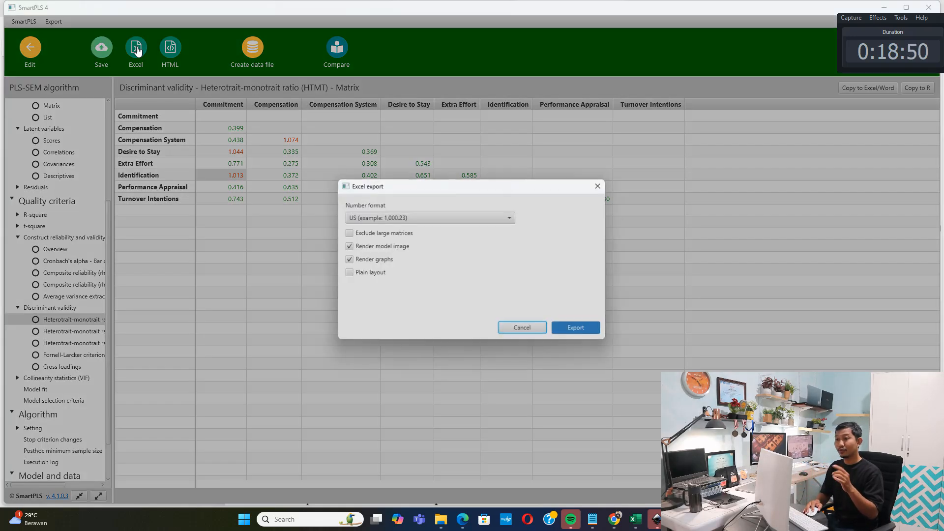
left_click(568, 328)
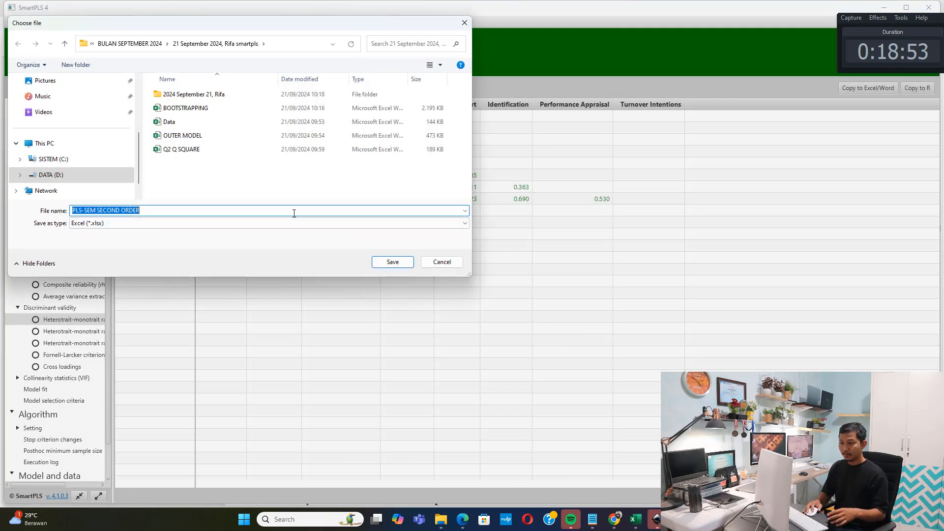
type("tes")
key("Return")
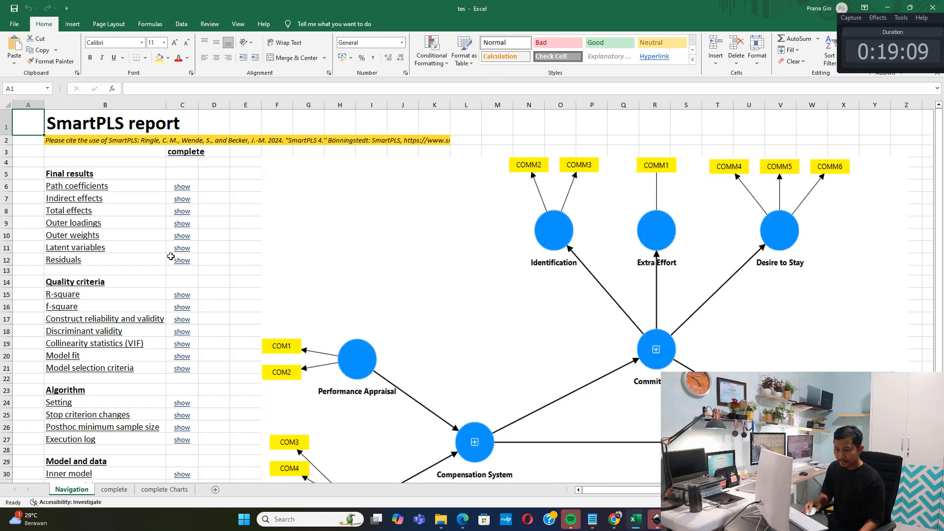
Step: Copy the HTMT matrix from the exported report's Discriminant validity section into a new sheet, starting at cell I14
scroll(171, 271, "down", 3)
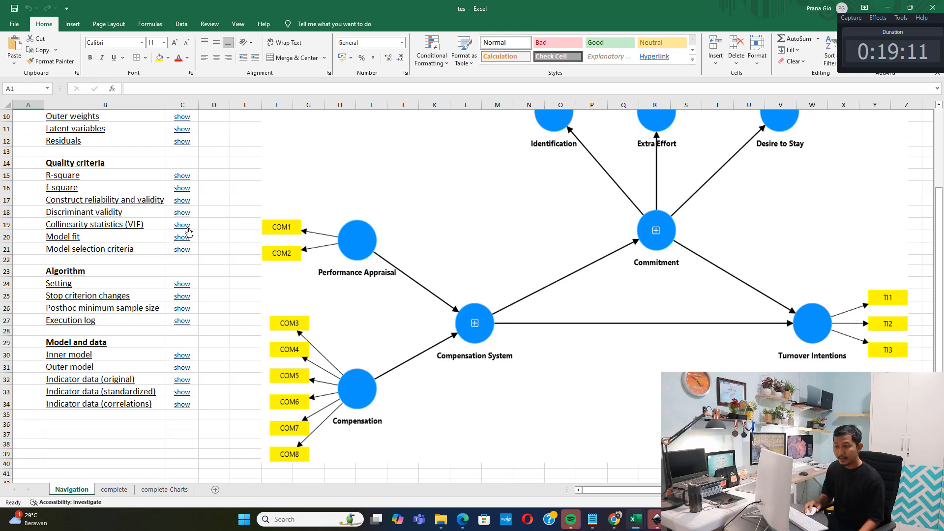
left_click(183, 213)
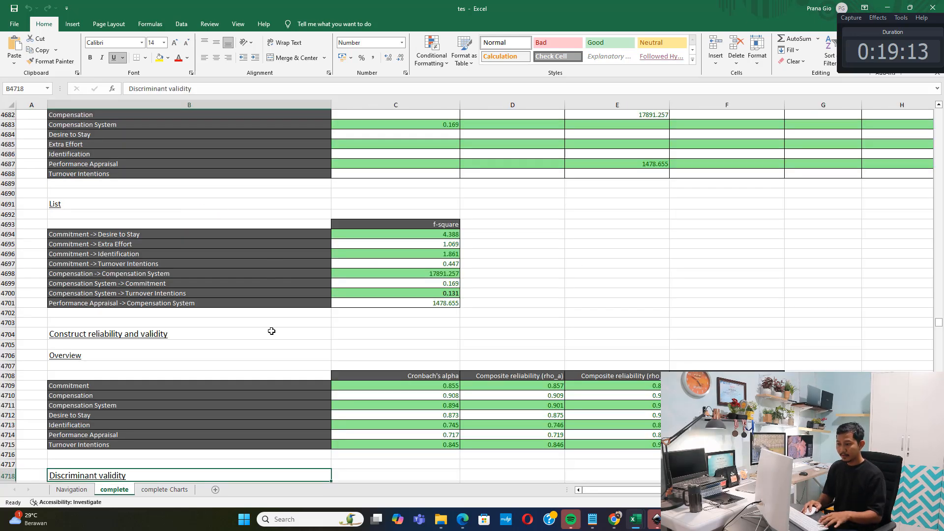
scroll(271, 331, "down", 7)
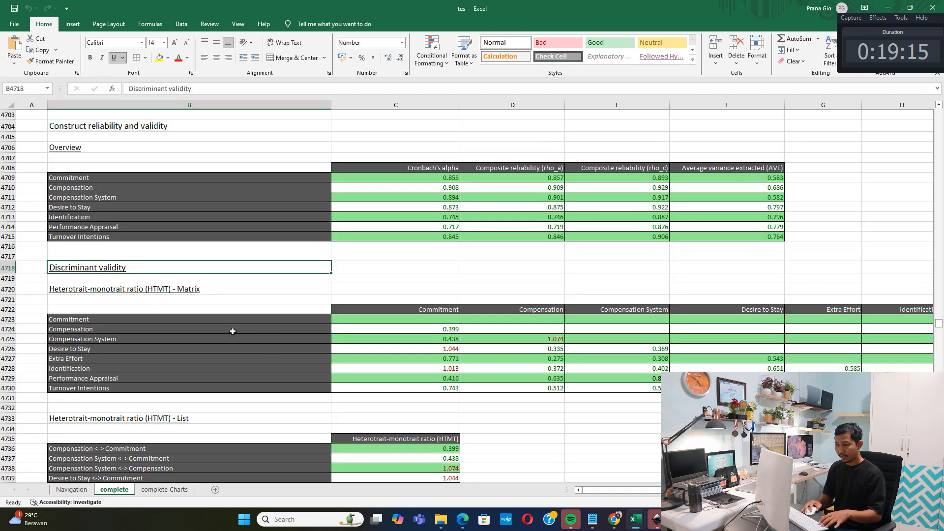
left_click(233, 331)
key("ctrl+a")
key("ctrl+c")
left_click(215, 491)
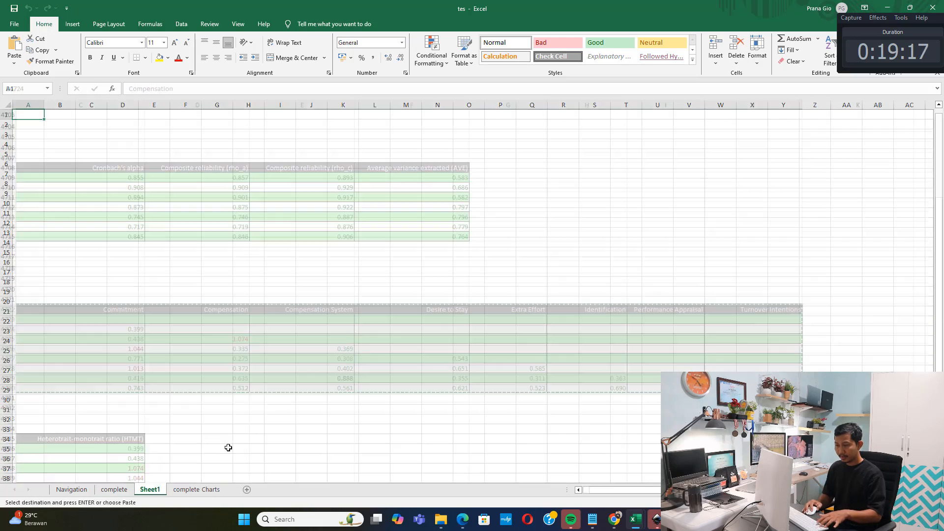
left_click(266, 242)
key("ctrl+v")
left_click(500, 172)
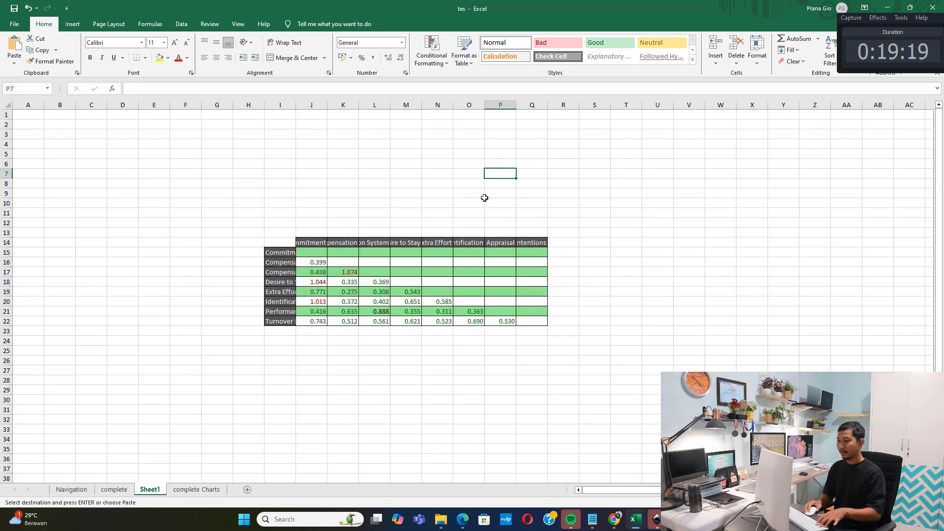
Step: Centre the contents of the pasted HTMT table and autofit its column widths
scroll(484, 198, "up", 1)
left_click(473, 297)
key("ctrl+a")
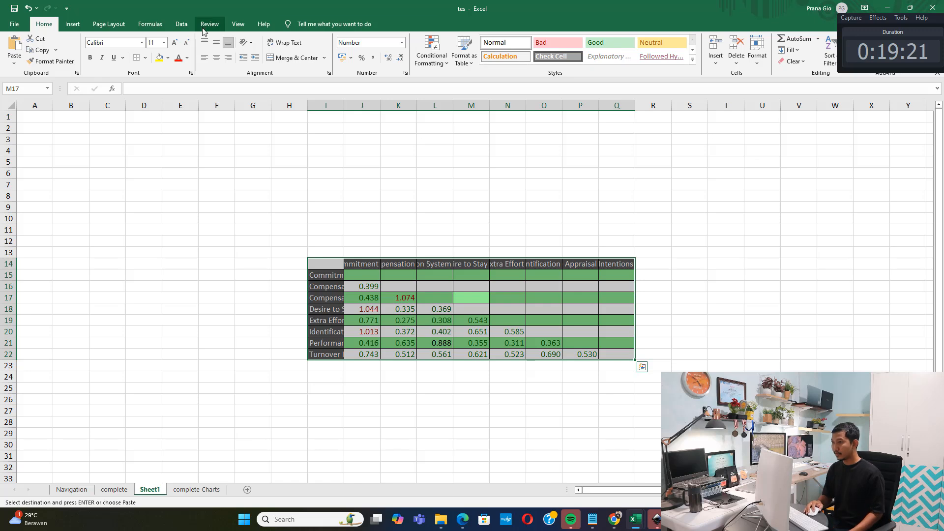
left_click(215, 58)
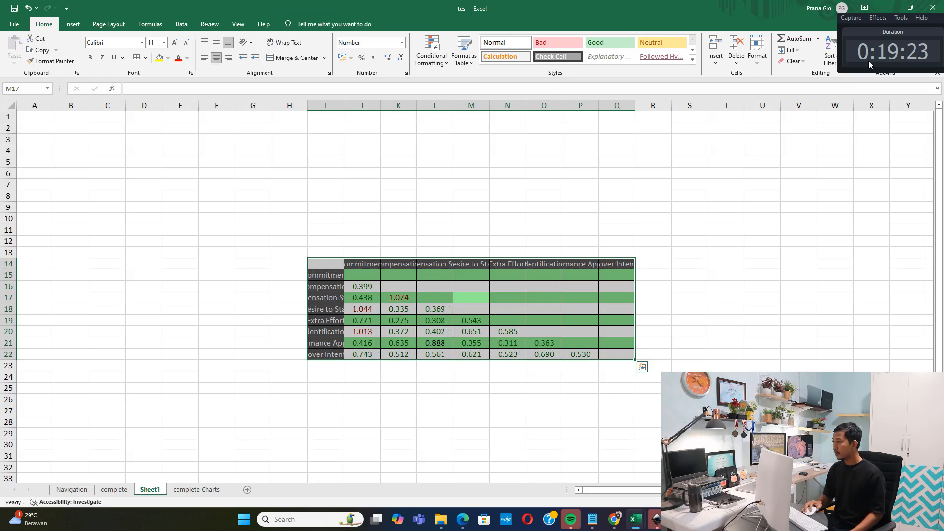
left_click(757, 55)
left_click(789, 122)
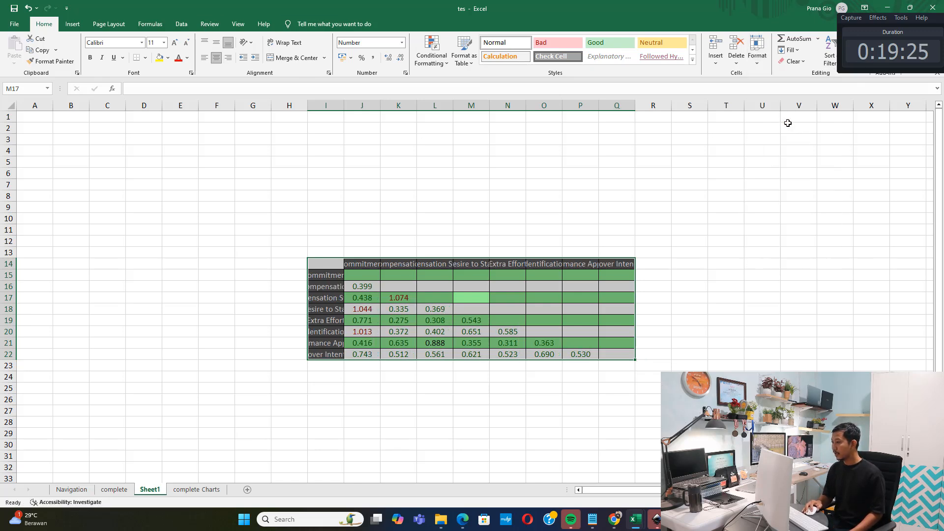
left_click(591, 210)
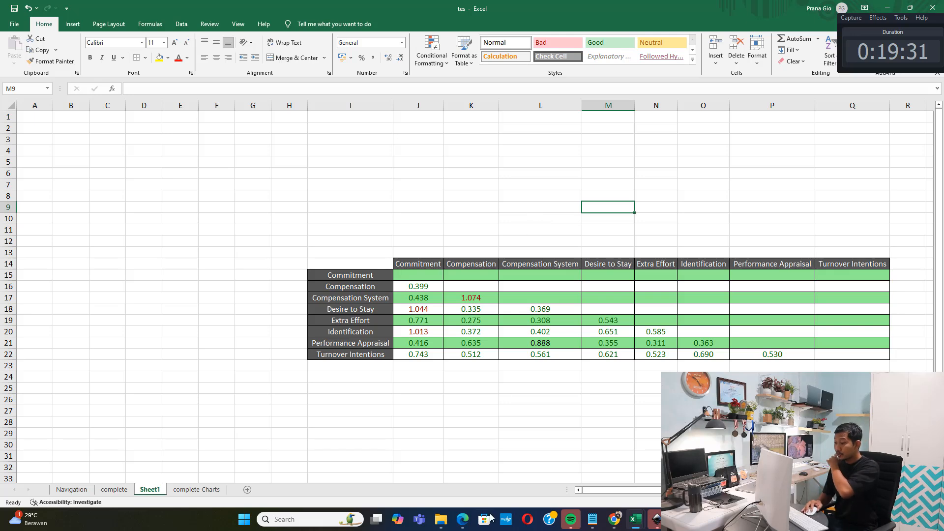
Step: Switch to the ebook in Edge and find the second-order research model diagram on page 13
left_click(463, 524)
left_click(415, 8)
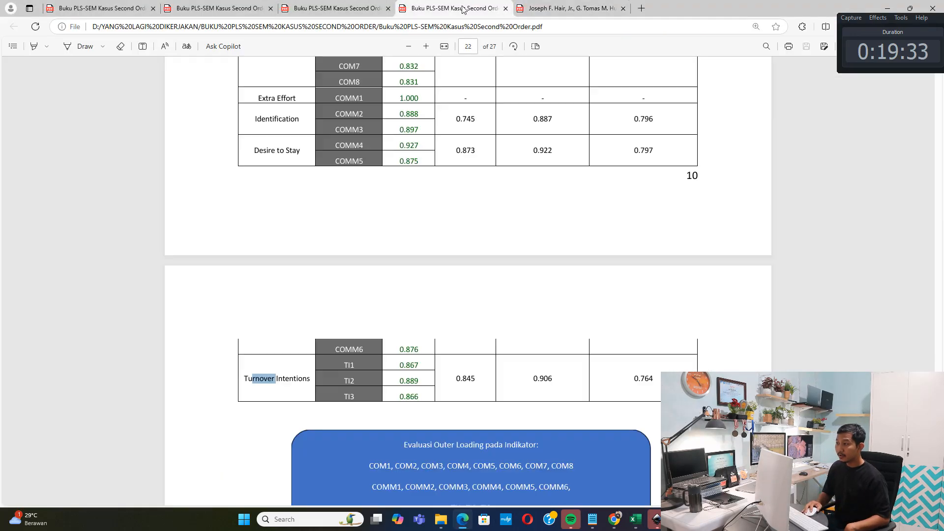
left_click(126, 6)
left_click(188, 7)
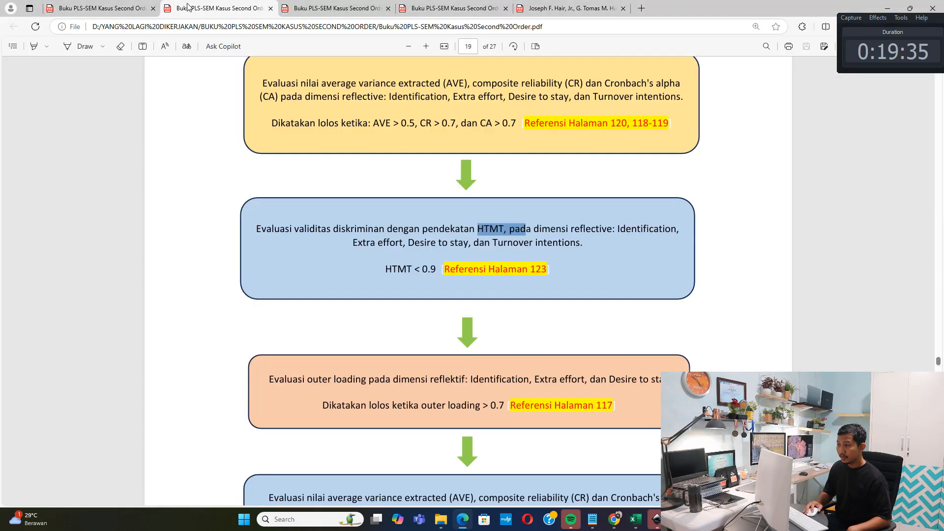
left_click(334, 7)
left_click(110, 6)
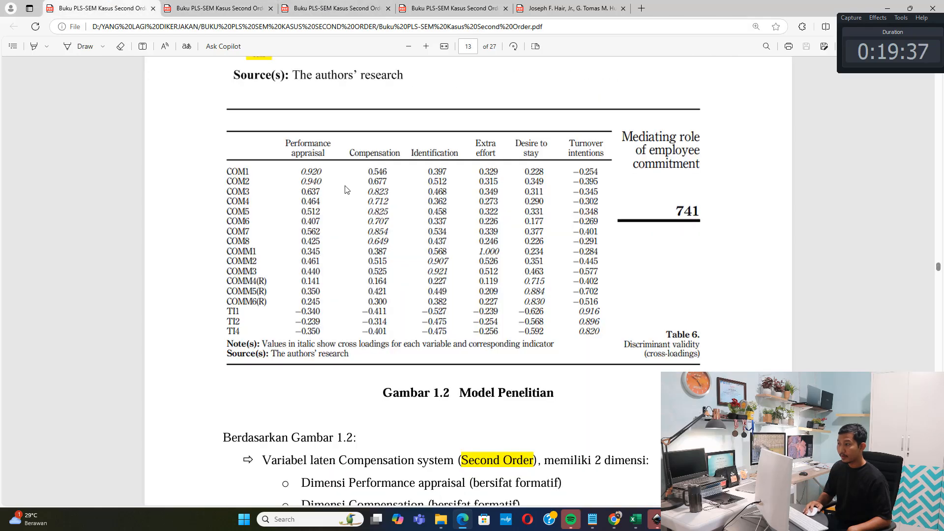
scroll(348, 189, "up", 5)
scroll(348, 188, "up", 1)
scroll(365, 267, "down", 2)
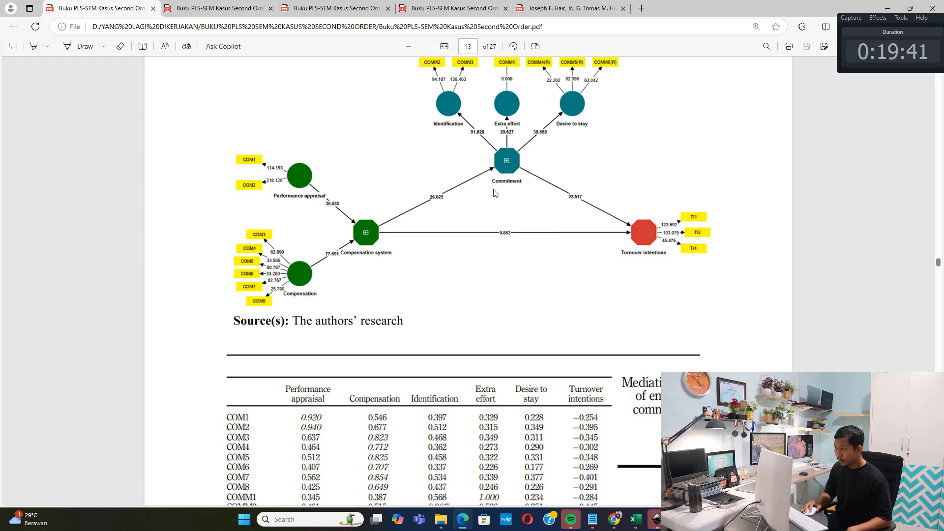
Step: Return to the tes workbook in Excel and delete the Compensation System and Commitment columns from the HTMT table
left_click(638, 511)
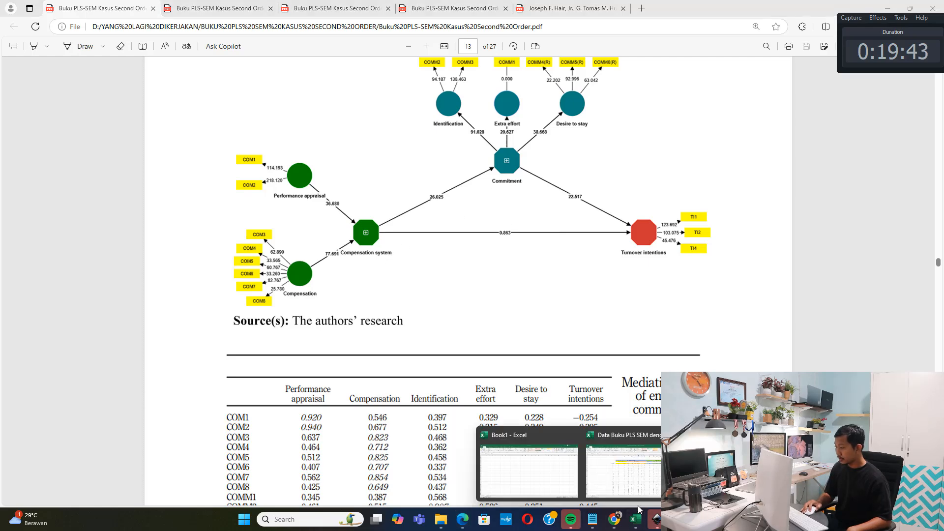
left_click(741, 470)
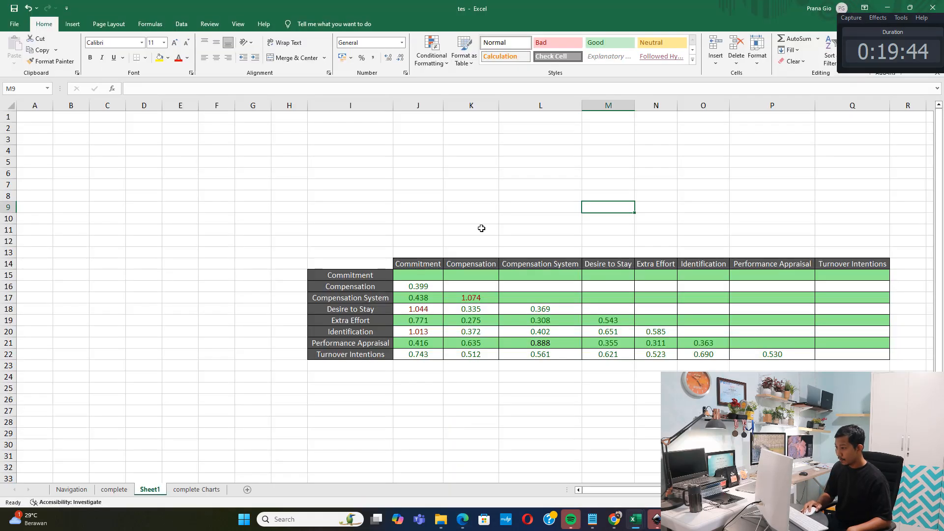
left_click(520, 260)
left_click(515, 105)
right_click(526, 105)
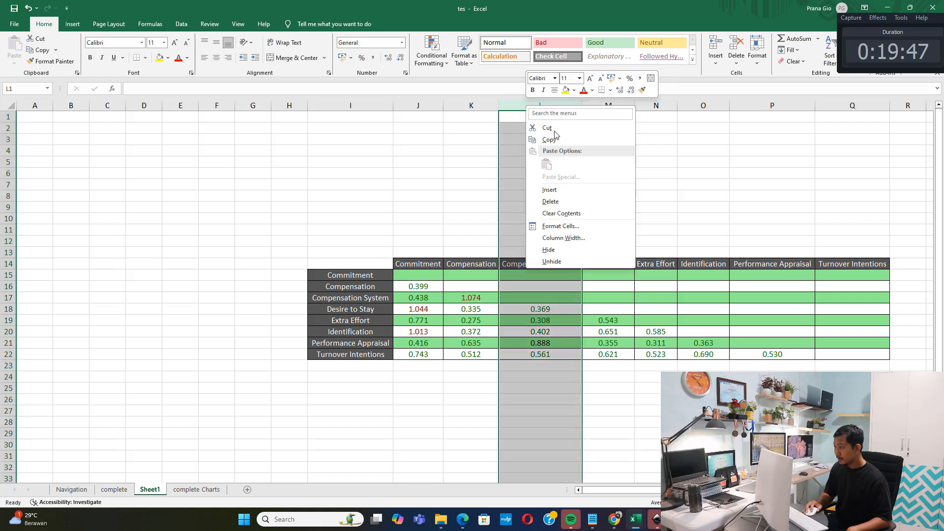
left_click(550, 201)
left_click(427, 105)
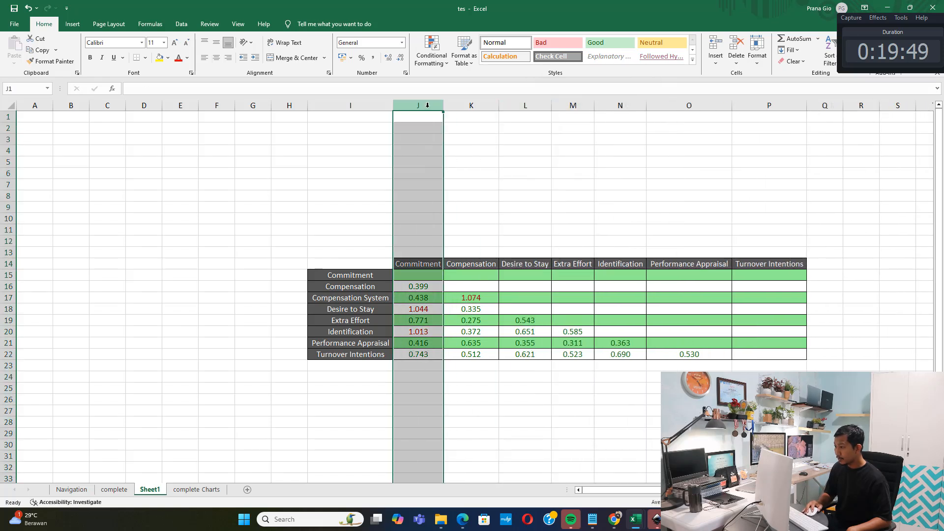
right_click(427, 105)
left_click(454, 204)
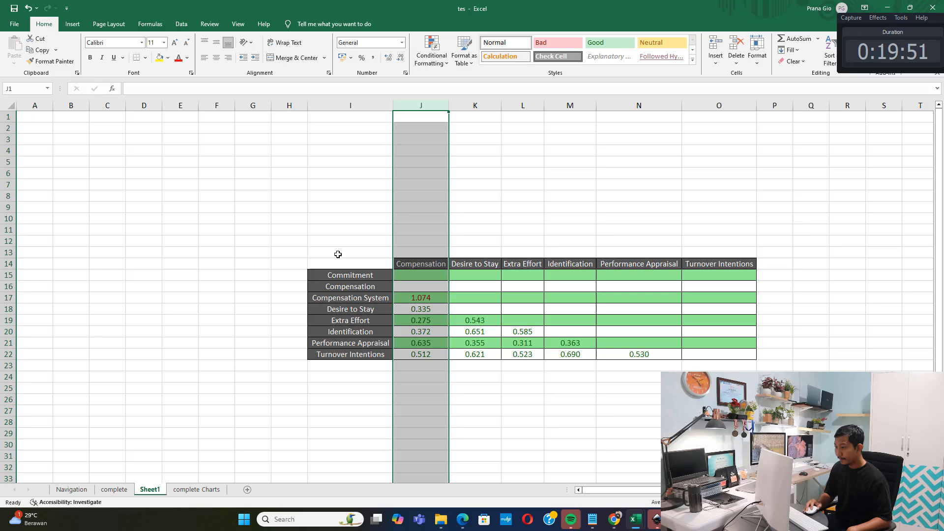
Step: Delete the Commitment and Compensation System rows from the HTMT table, checking the second-order constructs against the ebook's model diagram
left_click(9, 286)
left_click(11, 274)
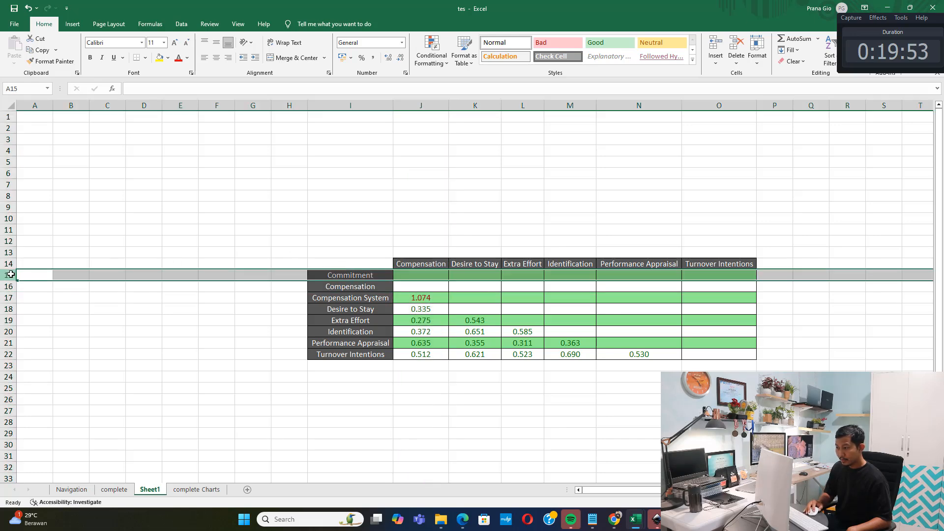
right_click(11, 275)
left_click(35, 371)
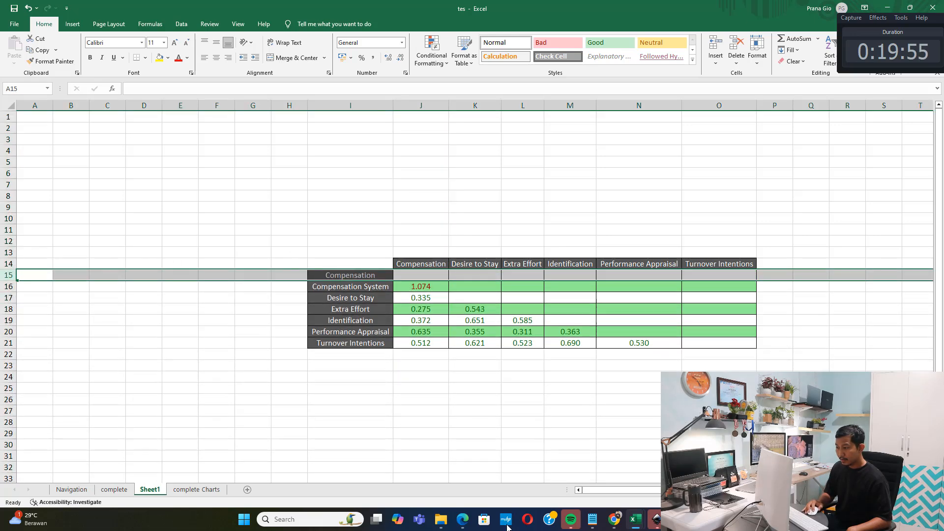
left_click(462, 520)
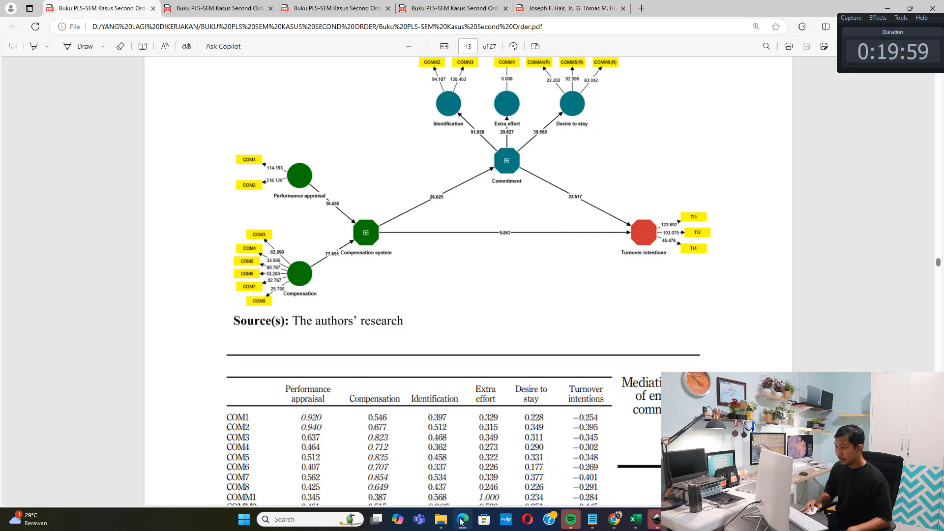
left_click(463, 520)
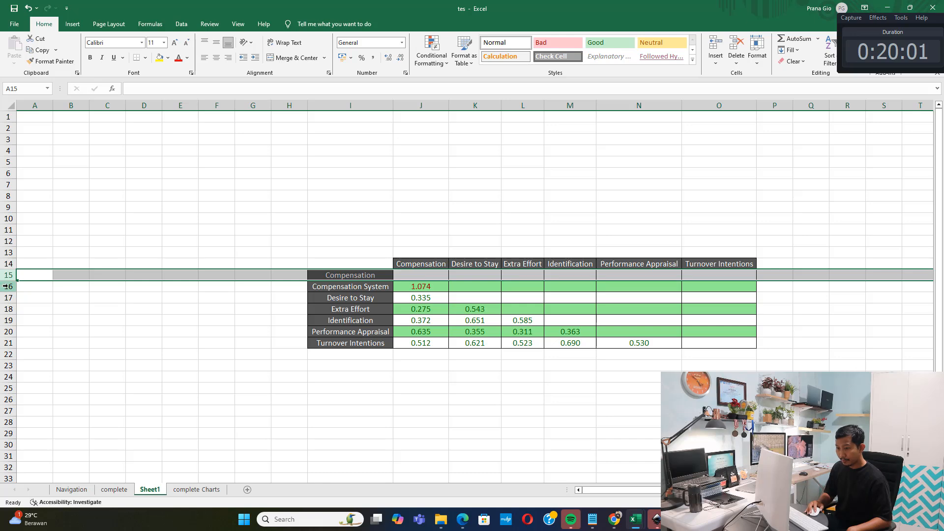
left_click(6, 286)
right_click(6, 286)
left_click(68, 382)
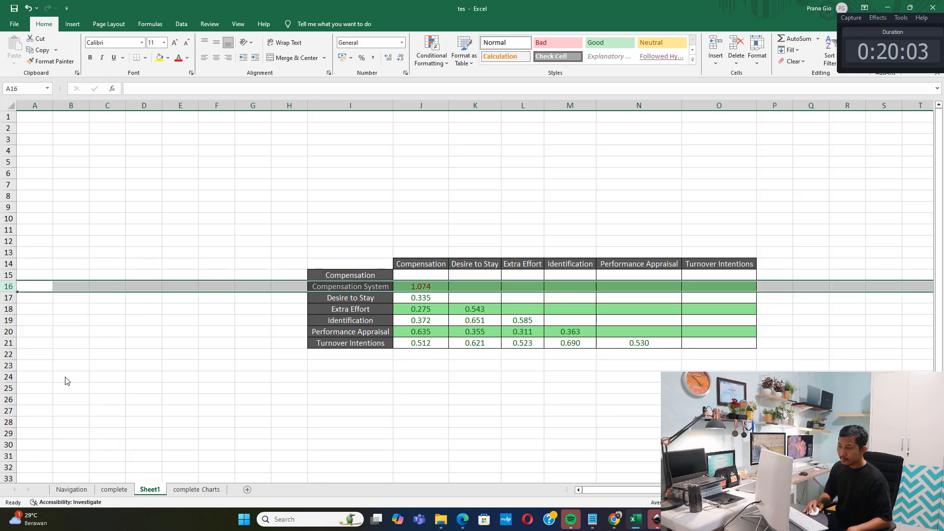
left_click_drag(421, 286, 689, 333)
left_click(612, 374)
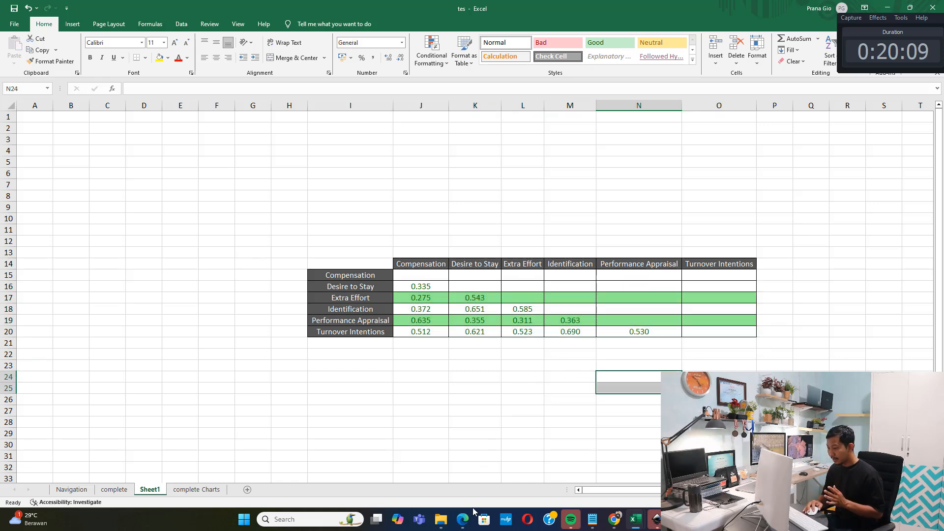
Step: Switch to the ebook in Edge and check the HTMT criterion in the page 19 flowchart
left_click(463, 519)
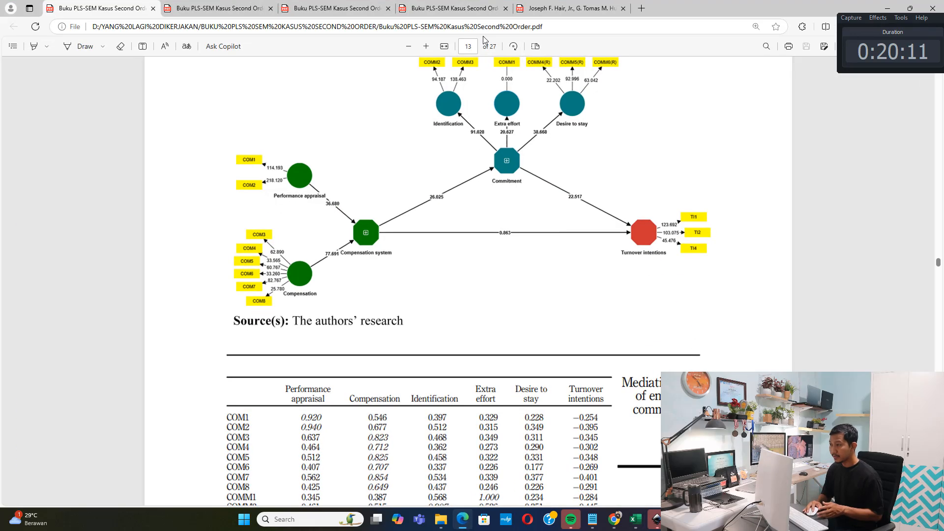
left_click(445, 8)
left_click(346, 5)
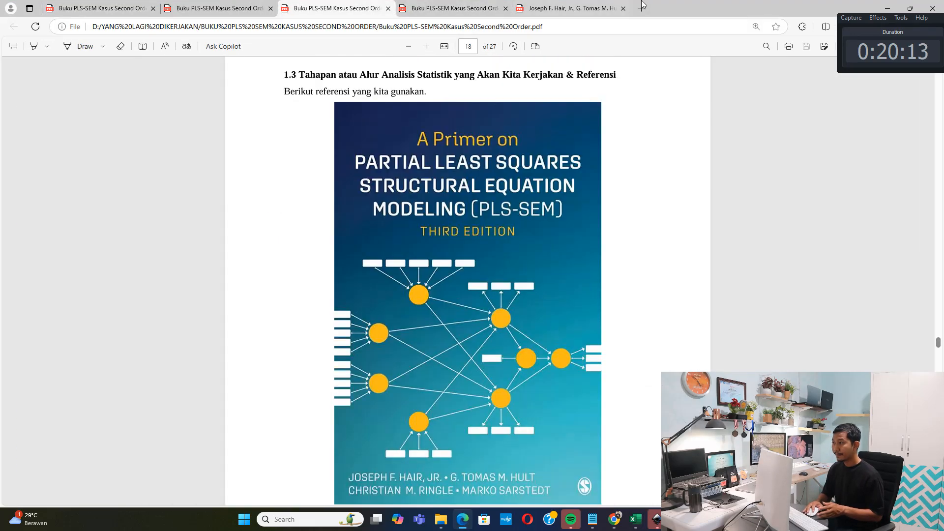
left_click(216, 8)
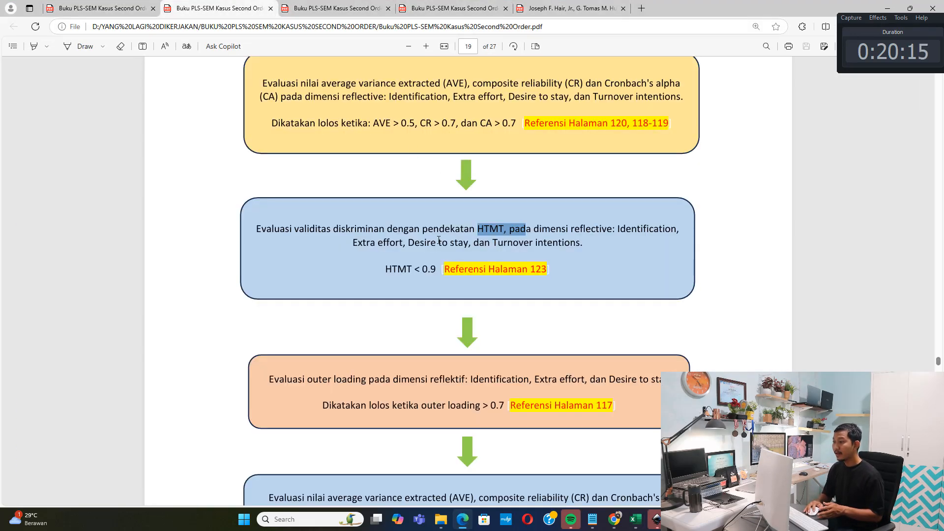
left_click_drag(401, 268, 435, 270)
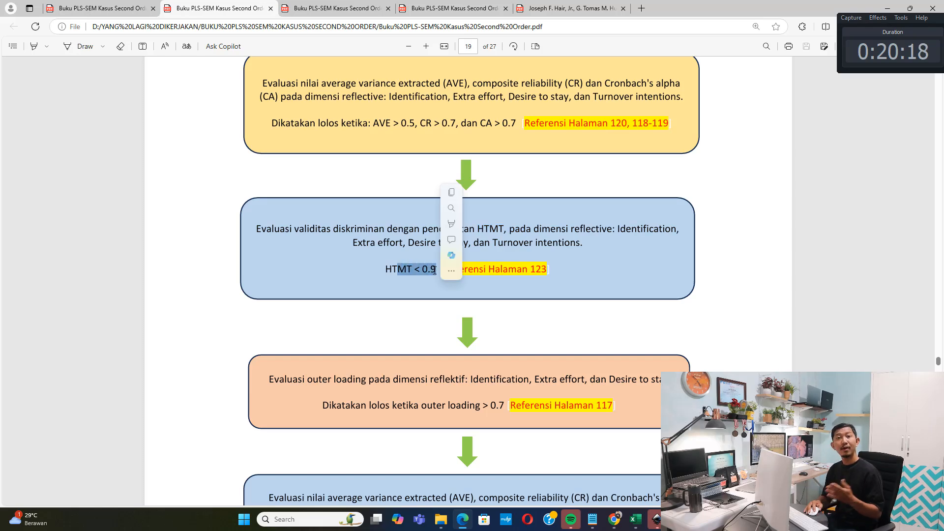
Step: Return to the tes workbook in Excel and examine the HTMT values in the Compensation column against the criterion
left_click(634, 521)
left_click(740, 471)
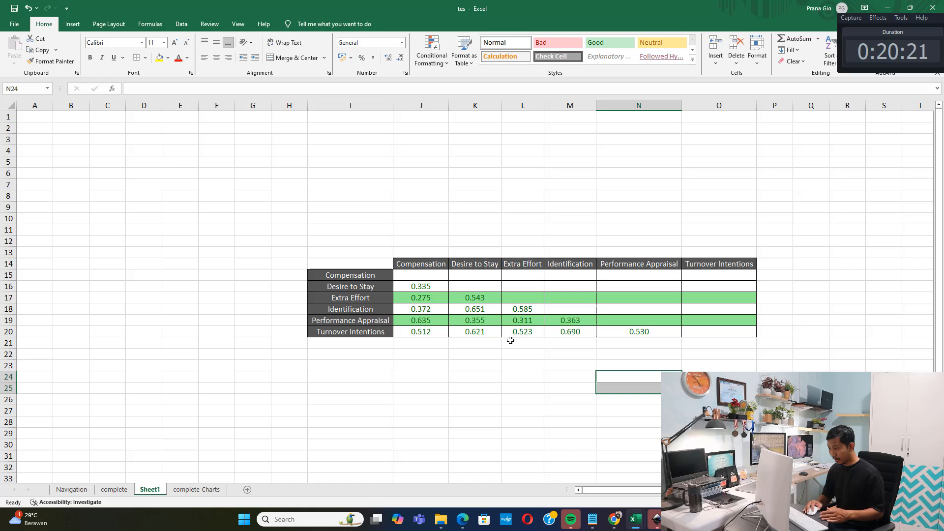
left_click(431, 288)
left_click(432, 298)
left_click(431, 309)
left_click(429, 322)
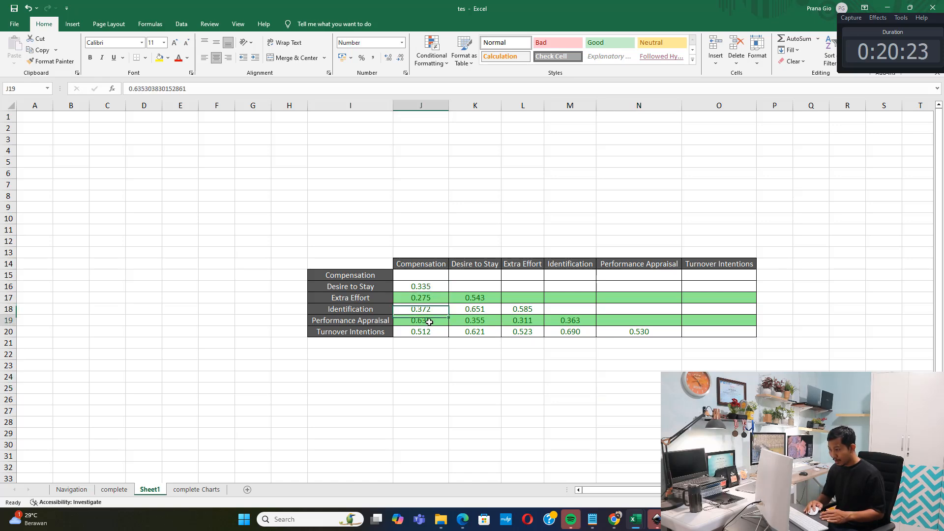
left_click(428, 333)
left_click(465, 301)
left_click(433, 285)
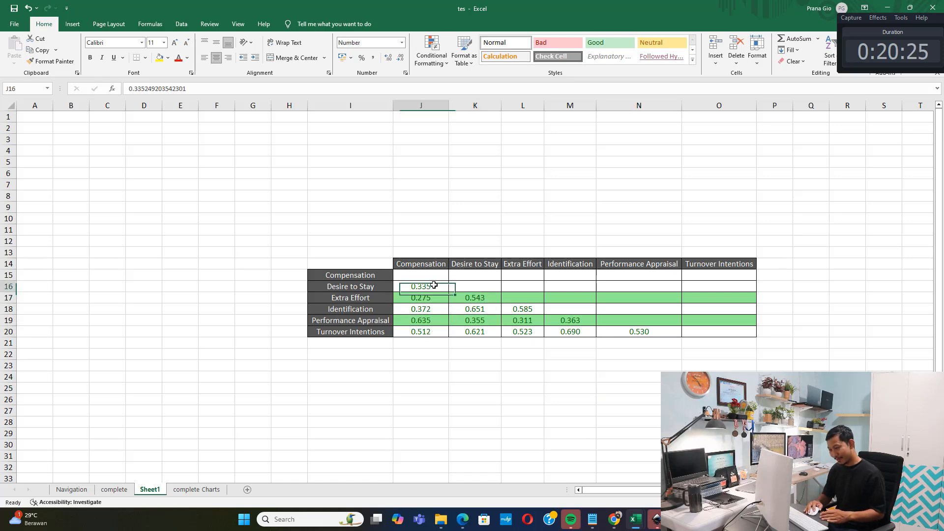
left_click(439, 297)
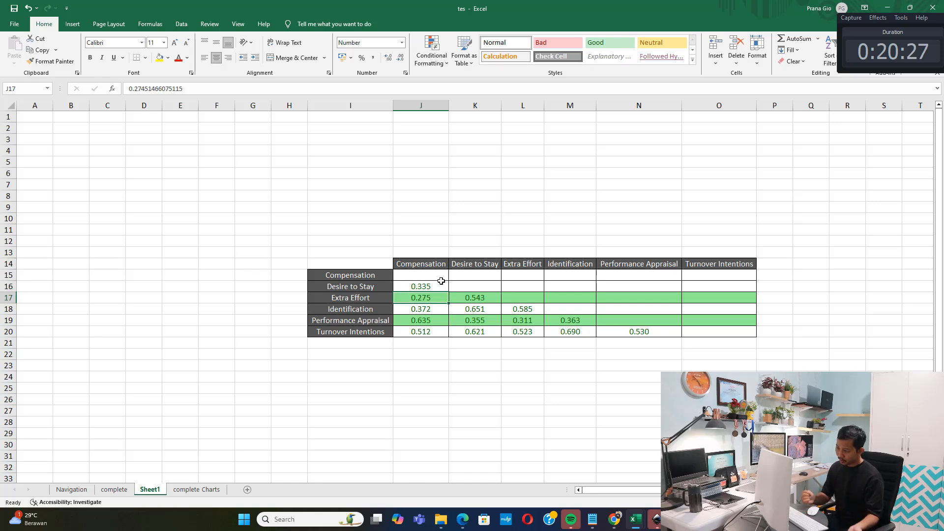
Step: Examine the remaining HTMT values across the Compensation, Desire to Stay and Performance Appraisal columns against the reference criterion
left_click(438, 313)
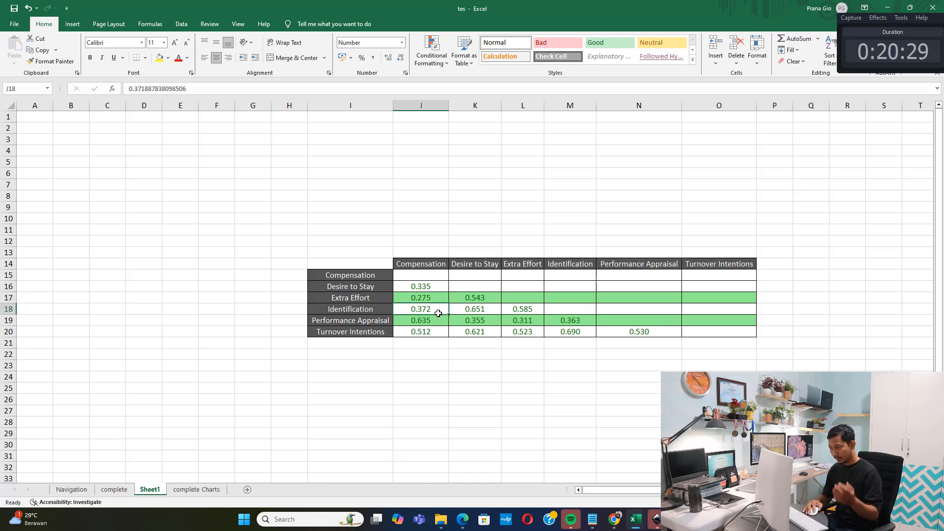
left_click(634, 331)
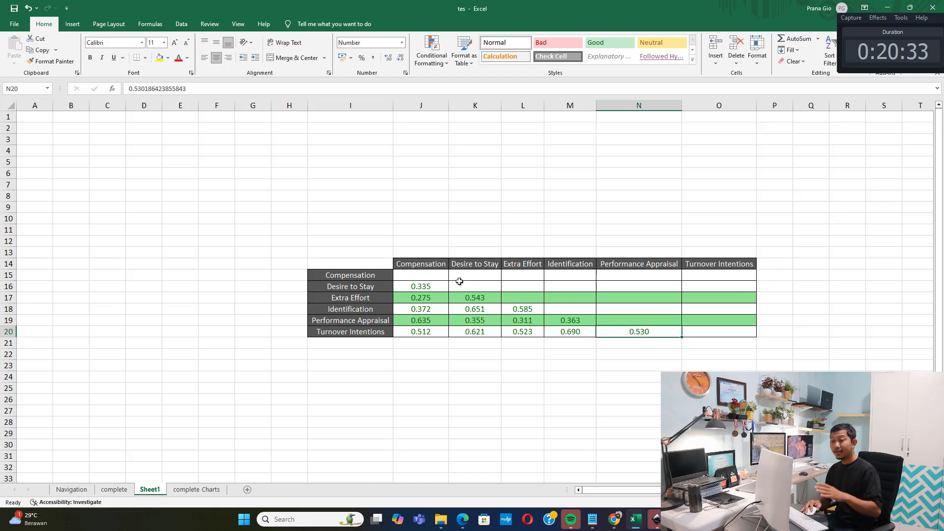
left_click(430, 297)
left_click(430, 308)
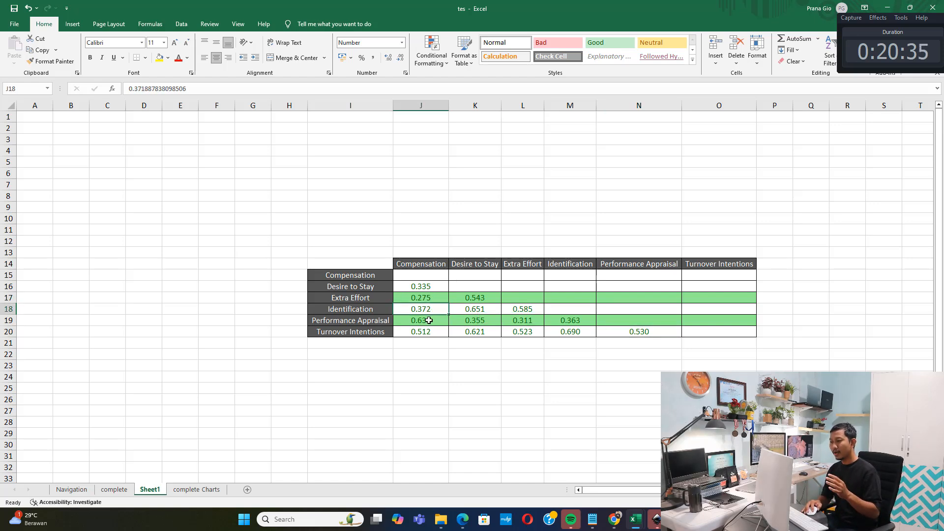
left_click(429, 321)
left_click(426, 332)
left_click(433, 298)
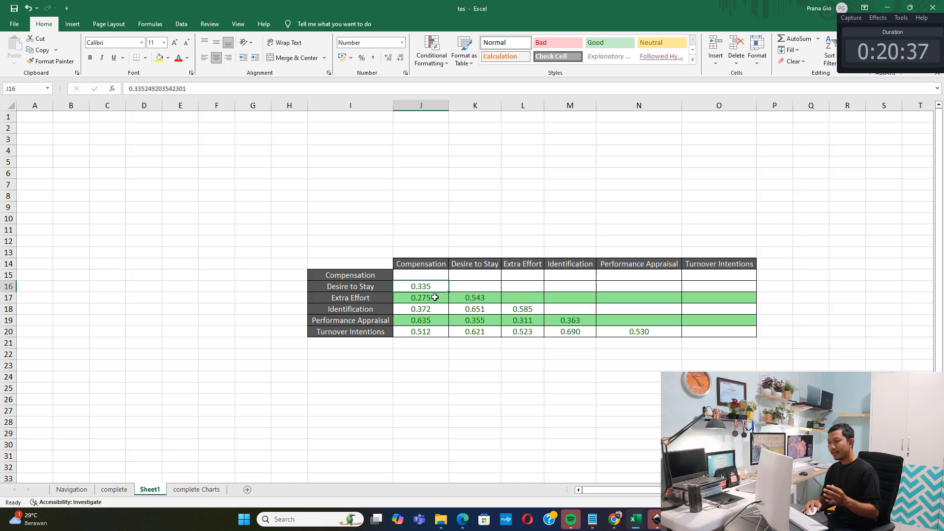
left_click(427, 320)
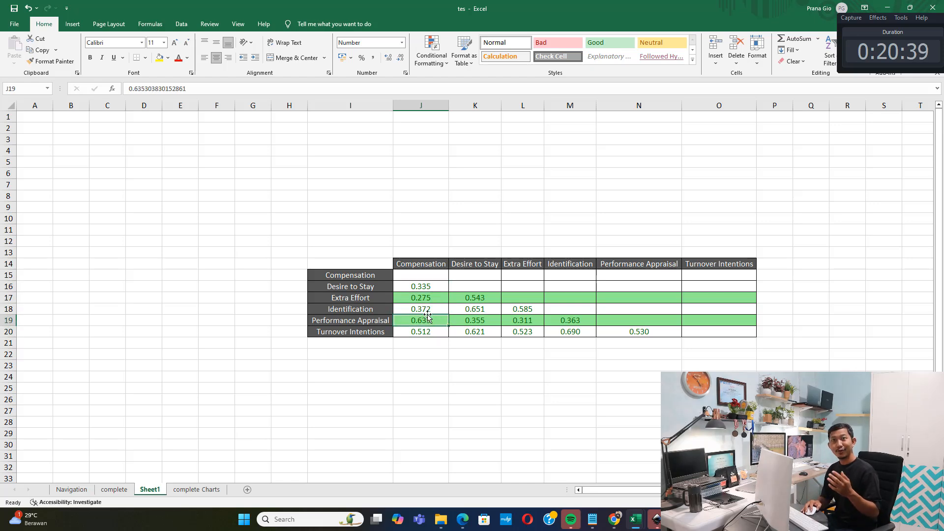
left_click(428, 298)
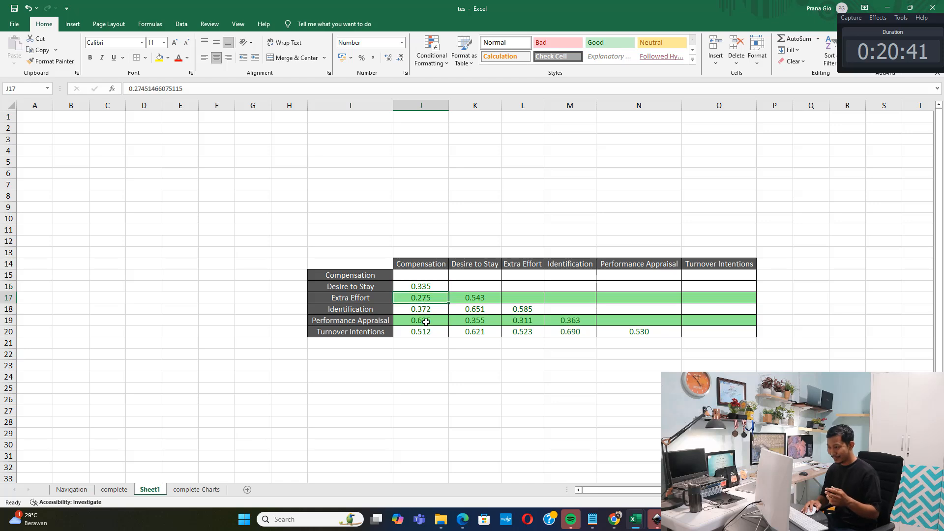
left_click(426, 320)
left_click(426, 332)
left_click(476, 297)
left_click(476, 320)
left_click(477, 333)
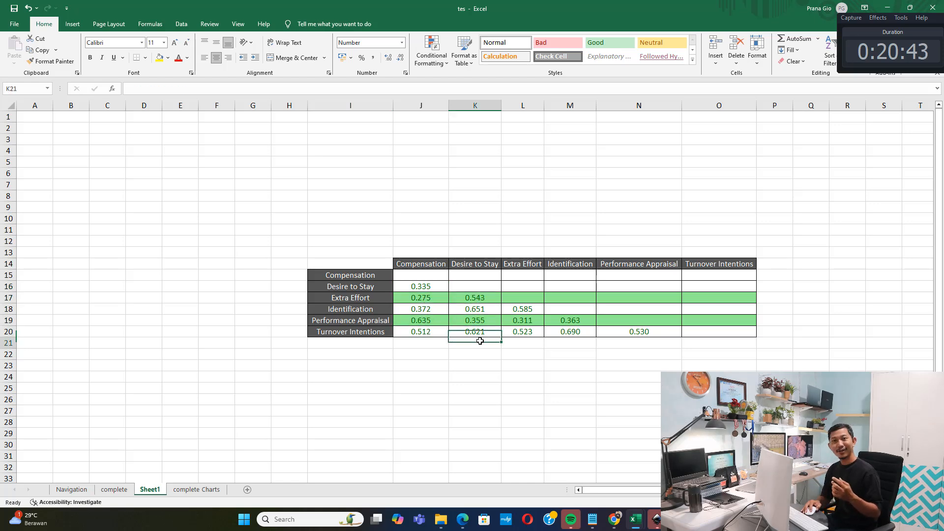
left_click(492, 344)
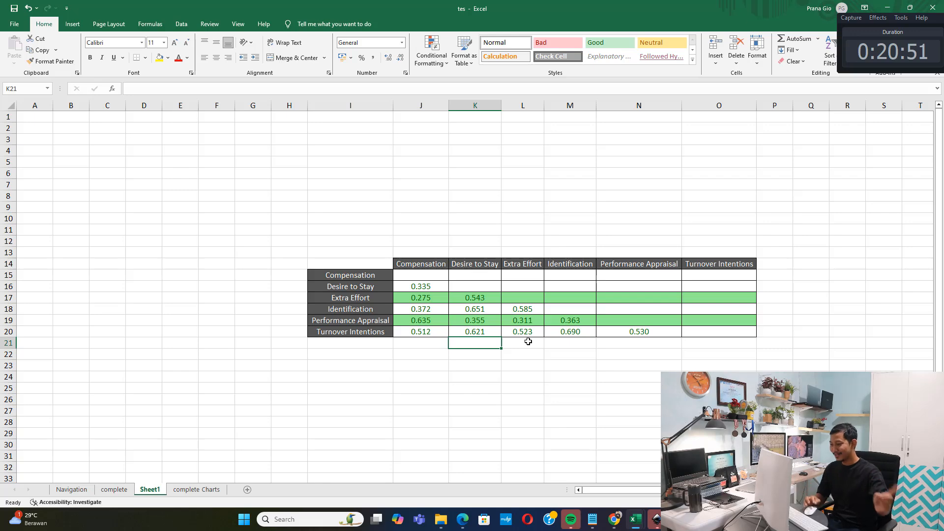
Step: Switch to the ebook in Edge and review the outer model evaluation stages in the page 19 flowchart, back to its outer loading stage
mouse_move(463, 520)
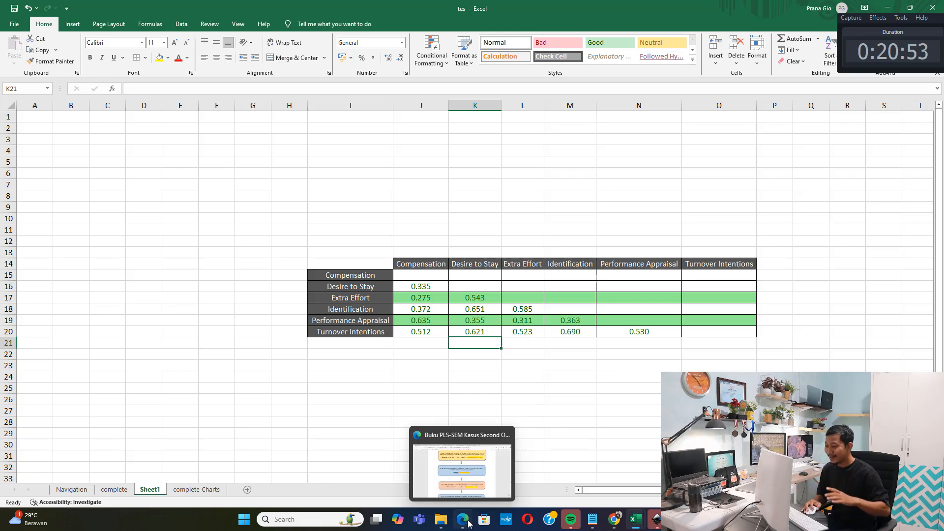
left_click(464, 445)
scroll(469, 398, "up", 2)
scroll(486, 302, "up", 2)
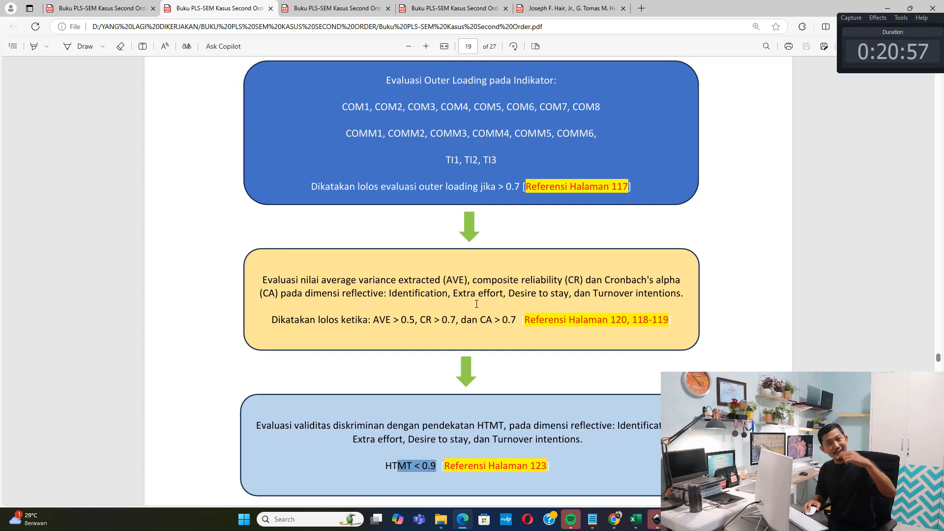
scroll(476, 304, "up", 2)
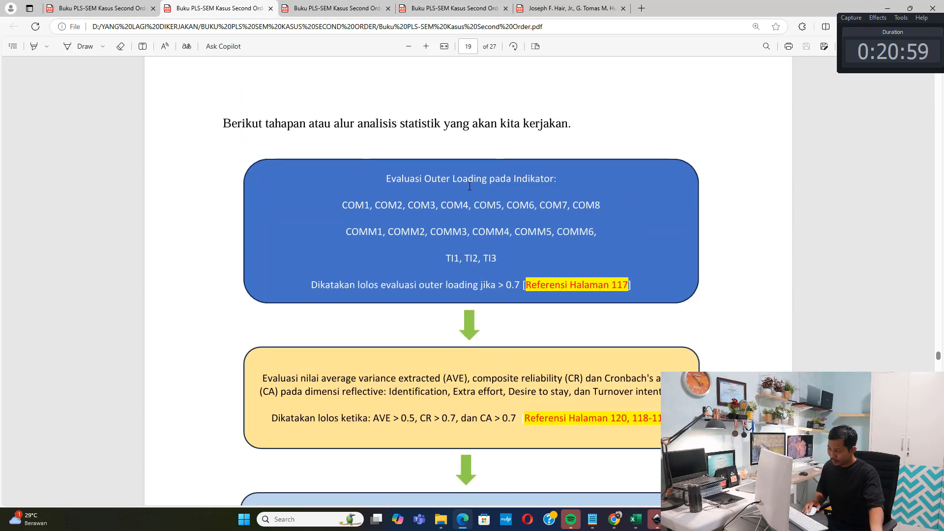
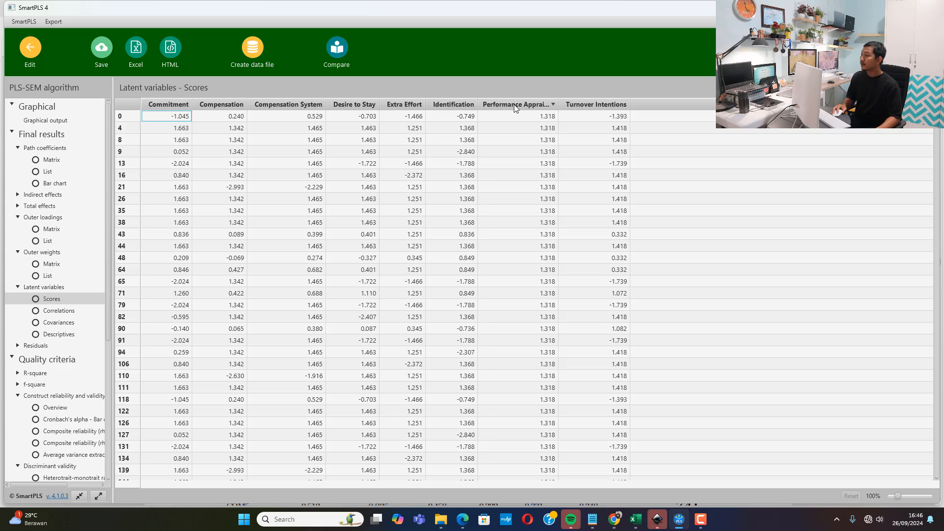
Step: Review the second-order variable notes in Notepad and locate the COM1 to TI3 indicator data in the Data Buku PLS SEM workbook in Excel
left_click(592, 521)
left_click_drag(599, 349, 637, 350)
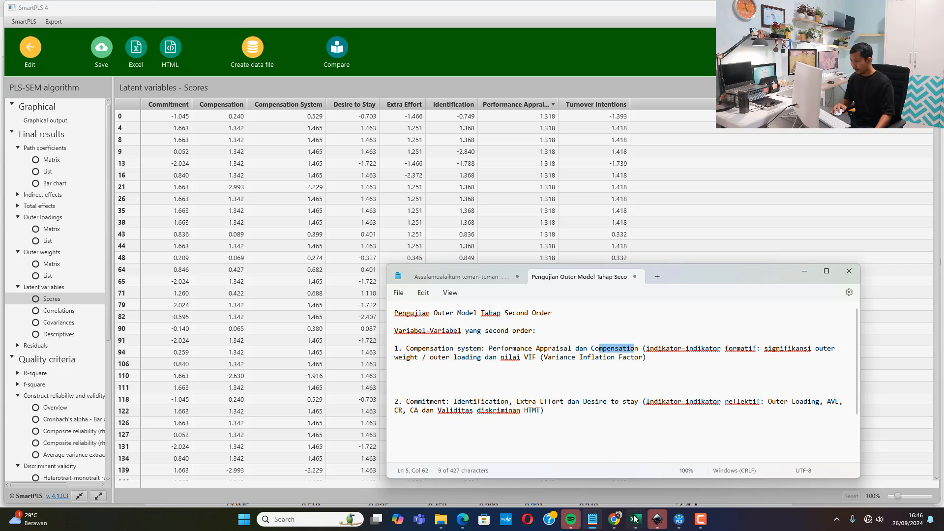
mouse_move(636, 521)
left_click(528, 468)
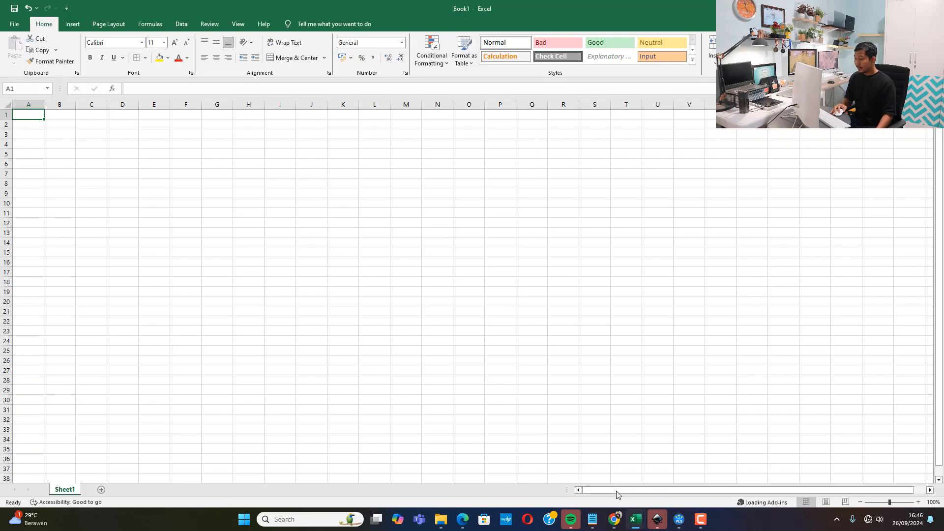
left_click(641, 477)
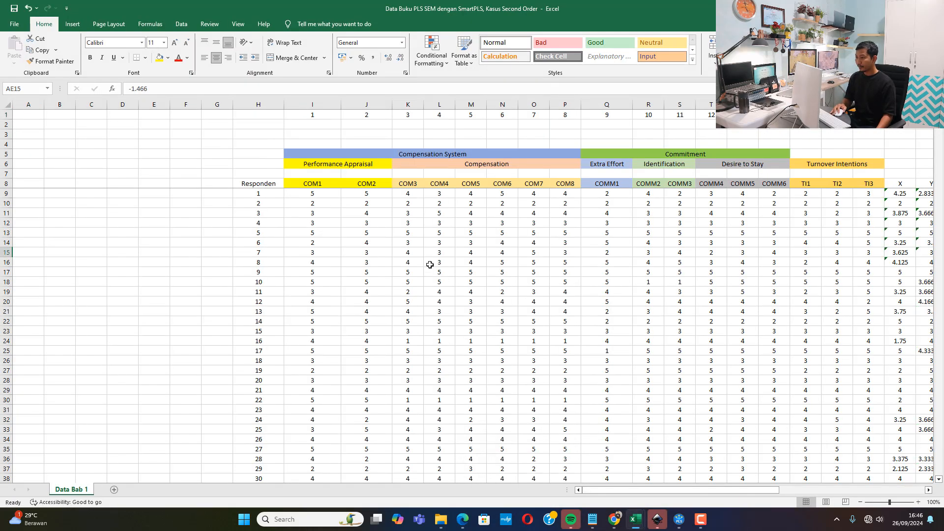
left_click_drag(307, 184, 866, 230)
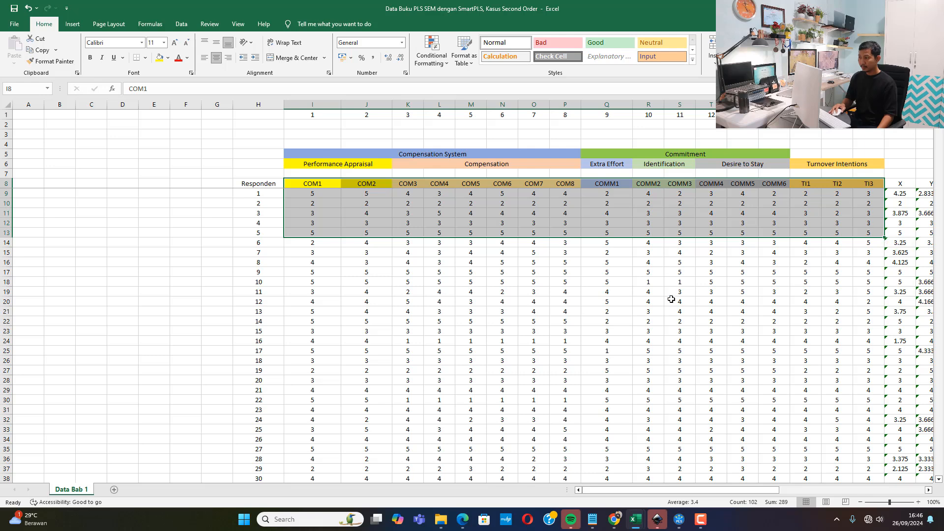
left_click(673, 304)
Step: Create a new blank Excel workbook
key("super")
type("ex")
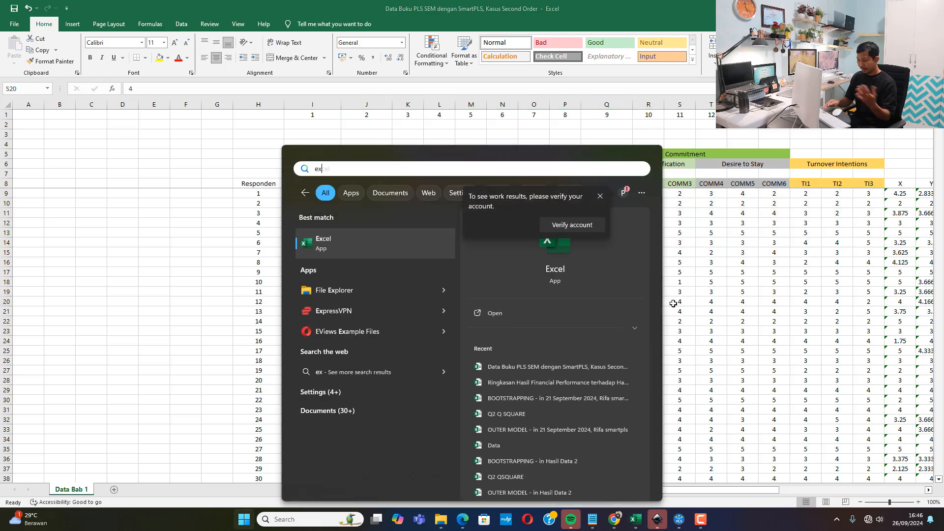
key("Escape")
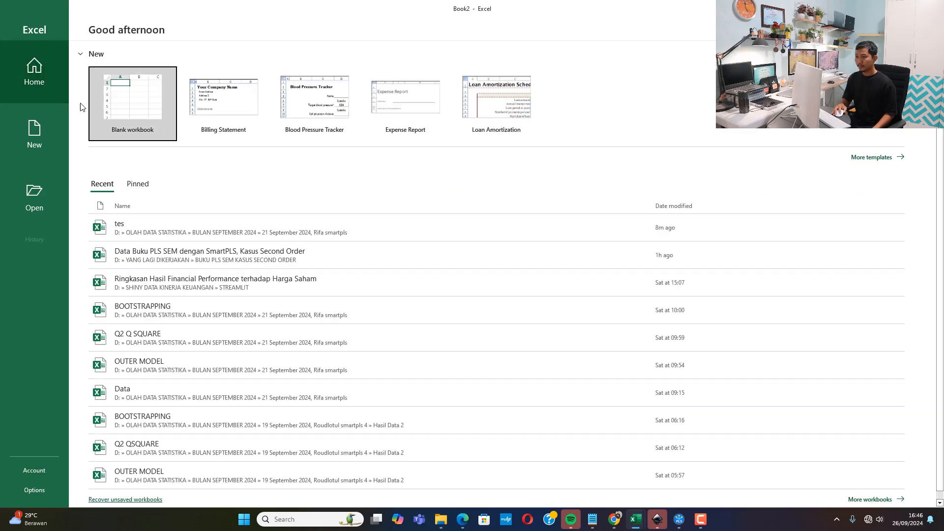
left_click(126, 110)
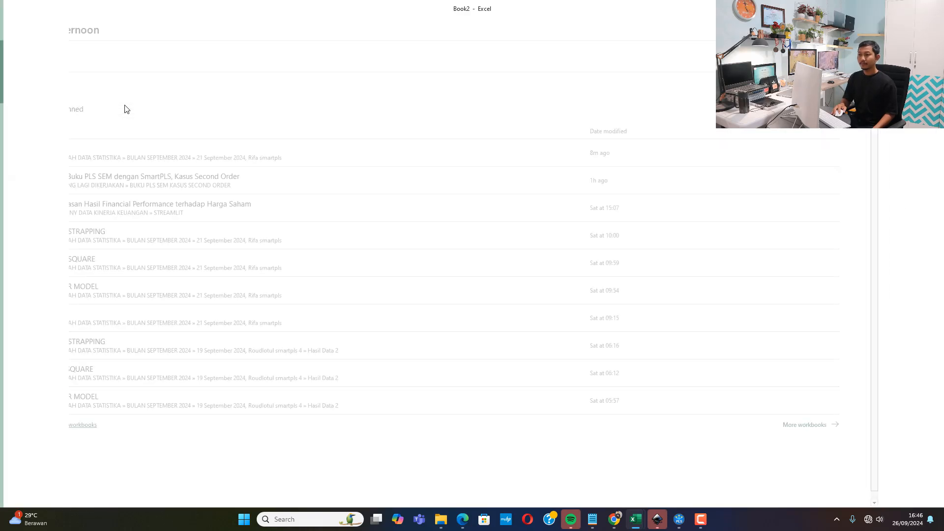
Step: Copy the COM1 to TI3 indicator data with headers and all respondents from the Data Buku PLS SEM workbook into the new workbook at cell A1
mouse_move(636, 519)
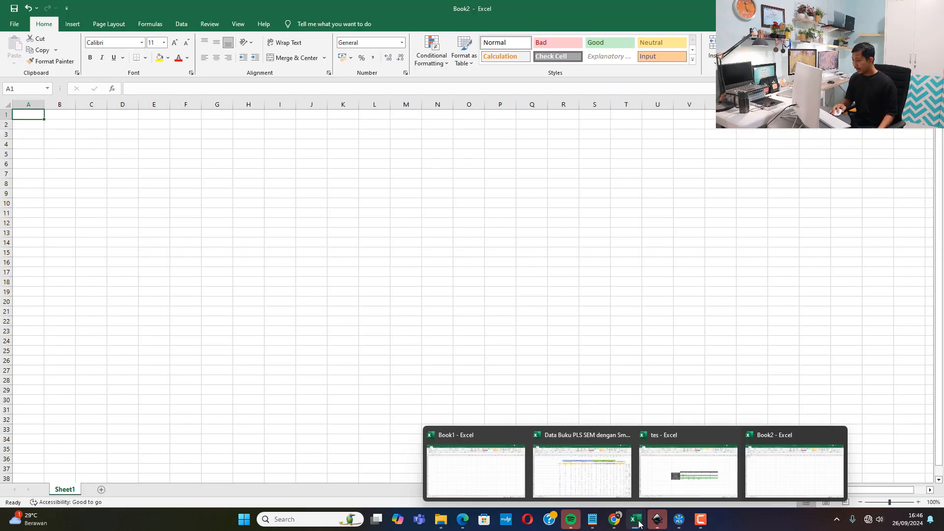
left_click(598, 475)
left_click_drag(318, 185, 866, 470)
key("ctrl+c")
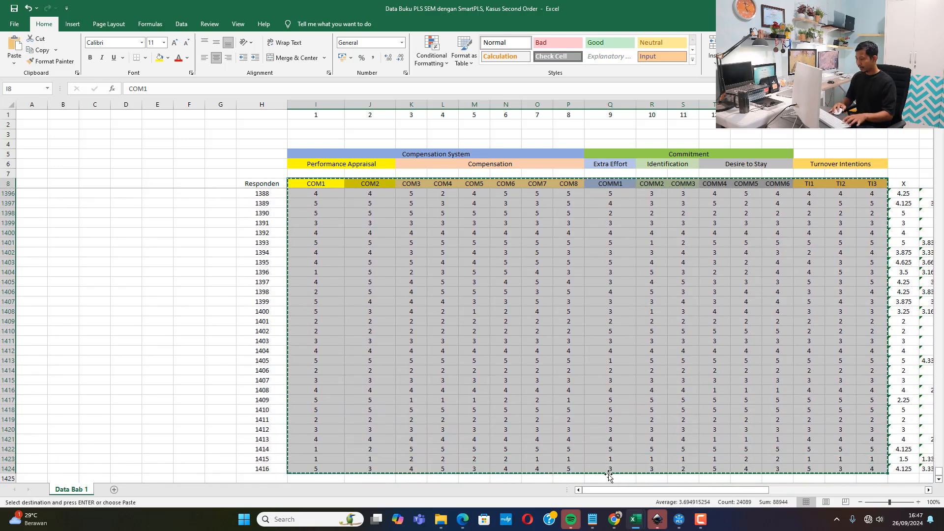
mouse_move(635, 520)
left_click(794, 470)
key("ctrl+v")
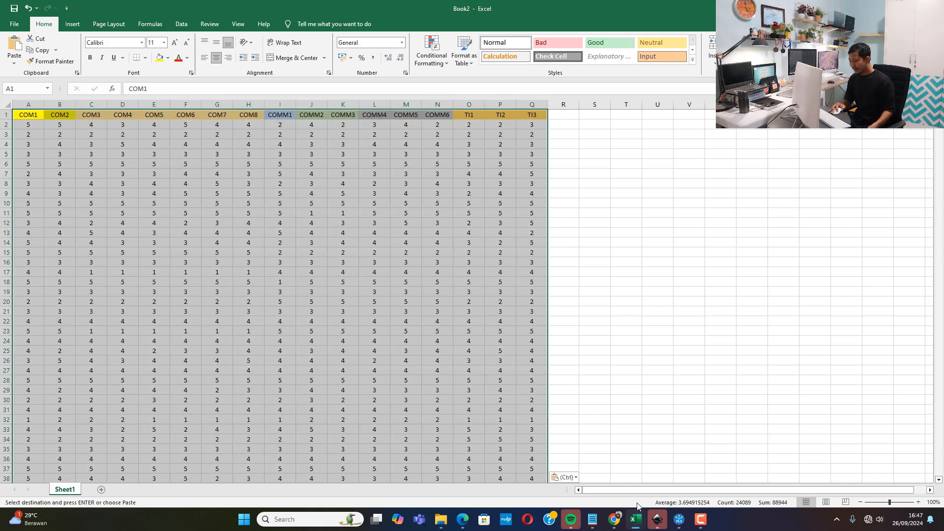
Step: Switch to the tes workbook and open the latent variable scores from the Navigation sheet of the SmartPLS report
mouse_move(635, 520)
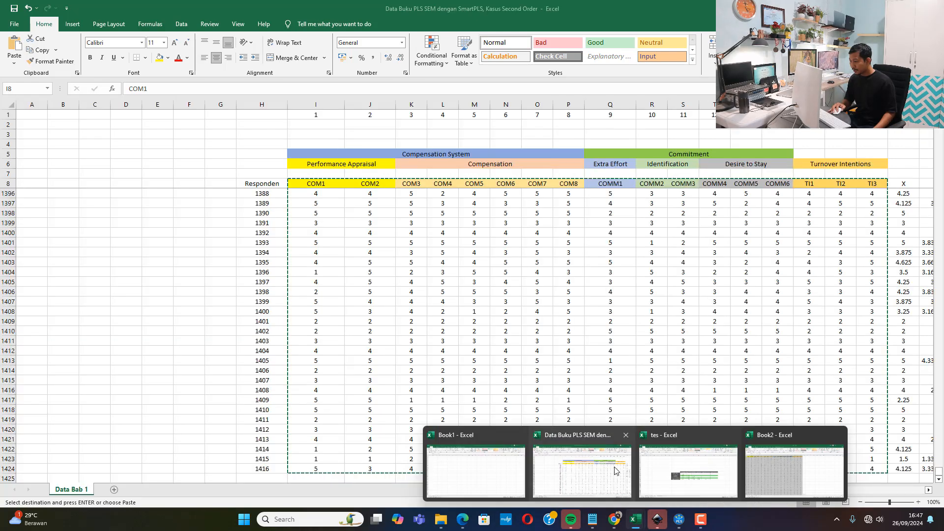
left_click(664, 470)
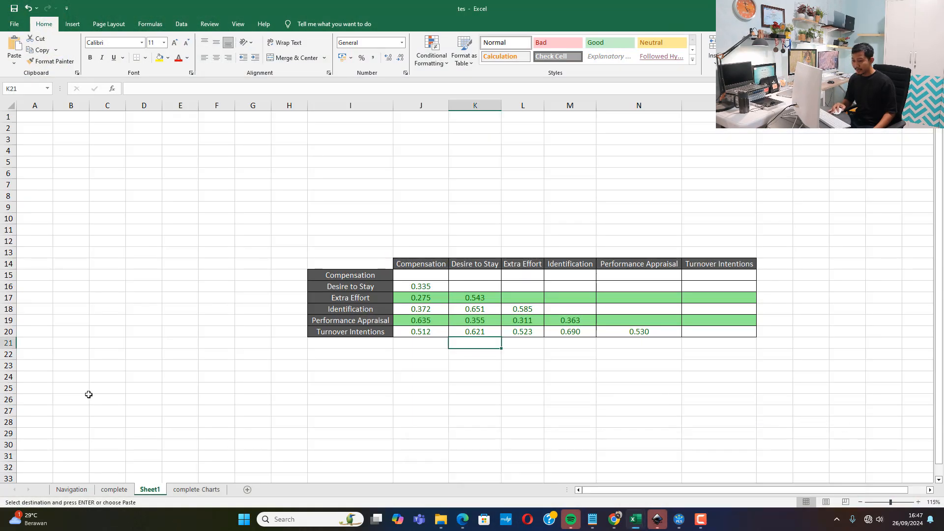
left_click(79, 488)
scroll(111, 236, "up", 3)
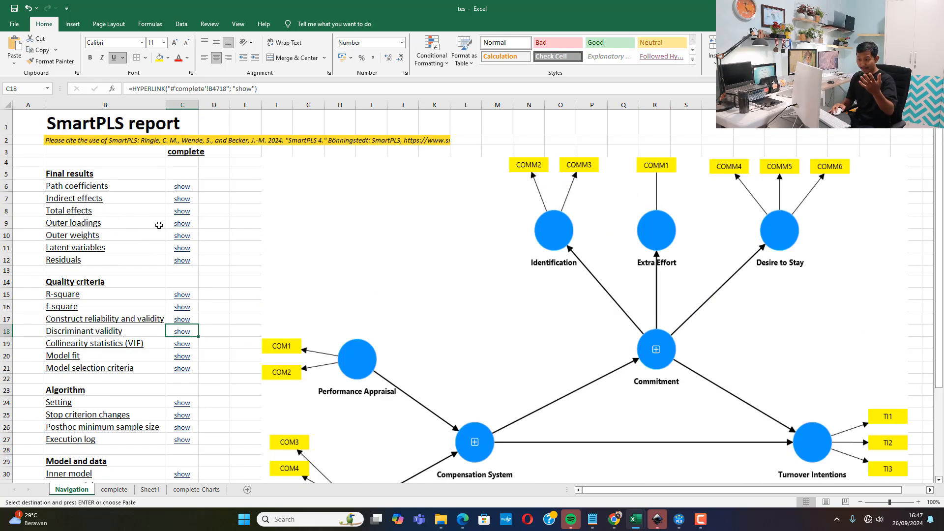
left_click(183, 250)
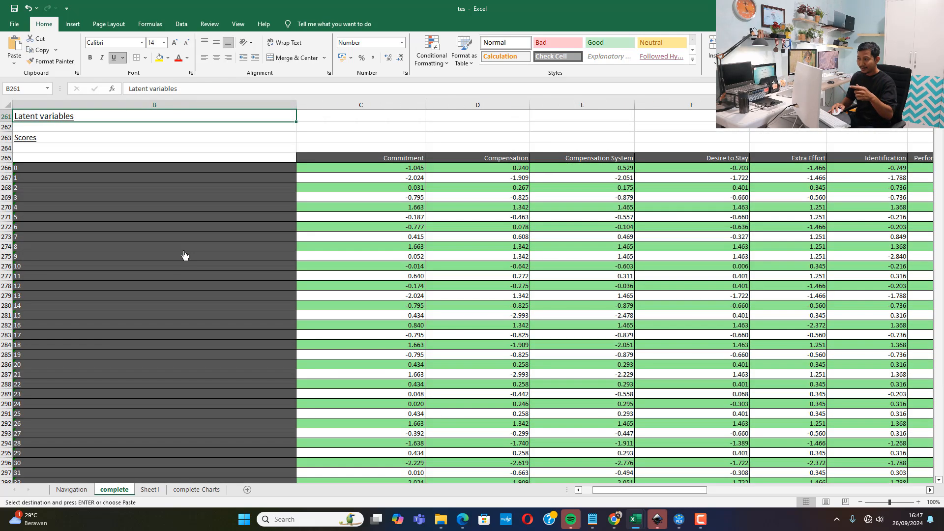
left_click(402, 158)
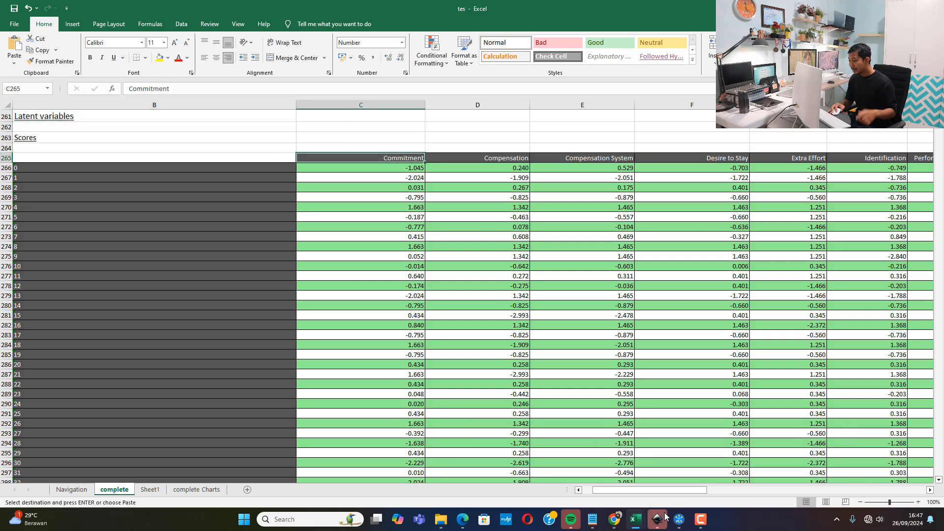
Step: Check the second-order variables in the Notepad notes and delete the Compensation System column from the latent variable scores
mouse_move(648, 522)
left_click(592, 519)
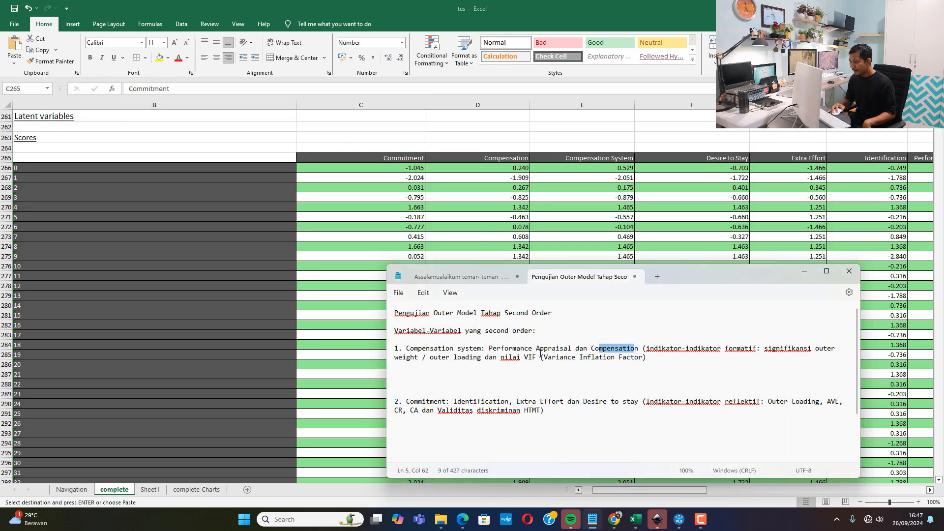
left_click(618, 351)
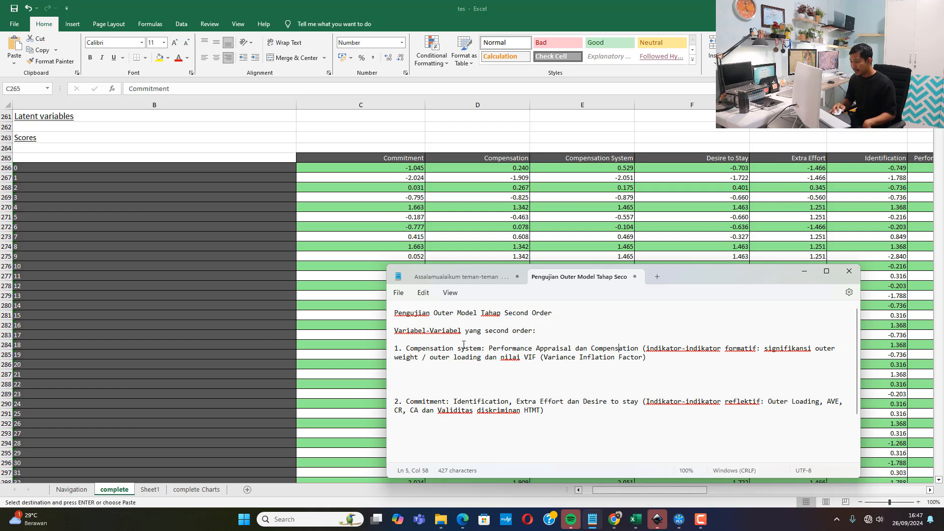
left_click(633, 189)
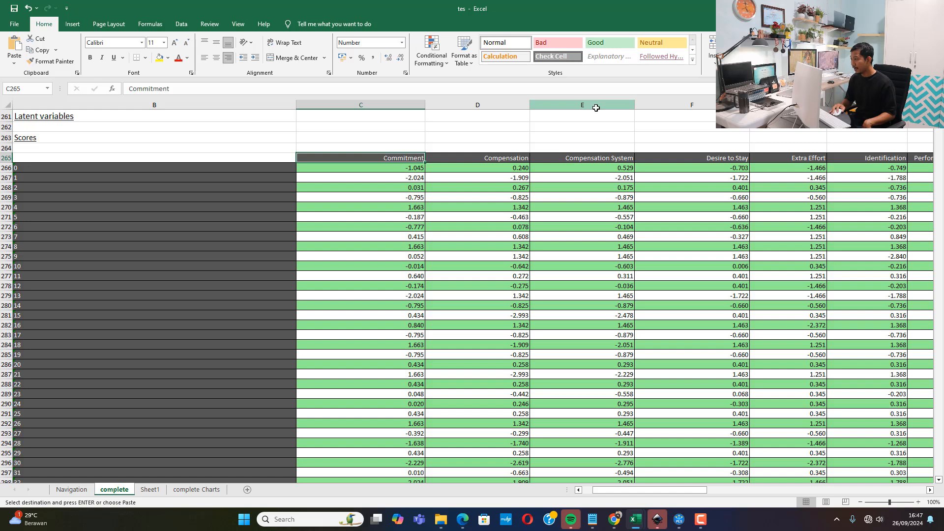
right_click(596, 104)
left_click(638, 204)
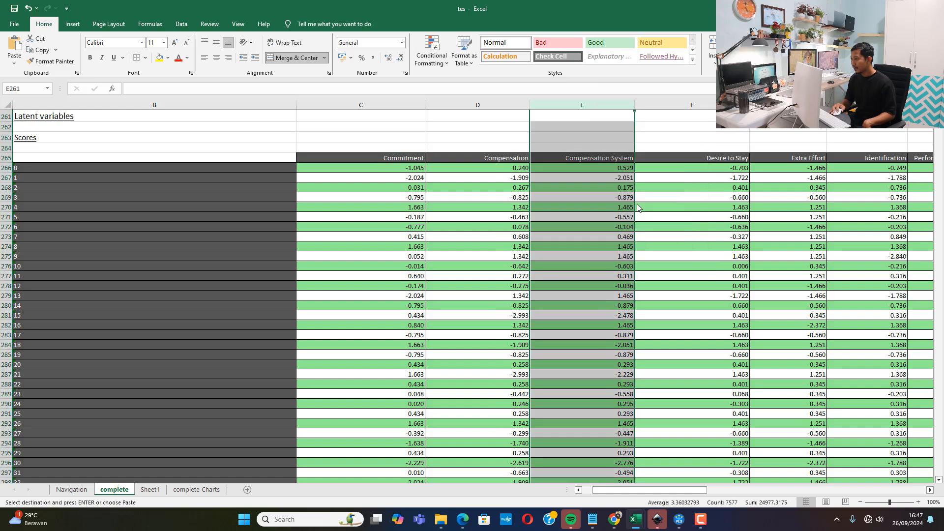
scroll(676, 270, "up", 1)
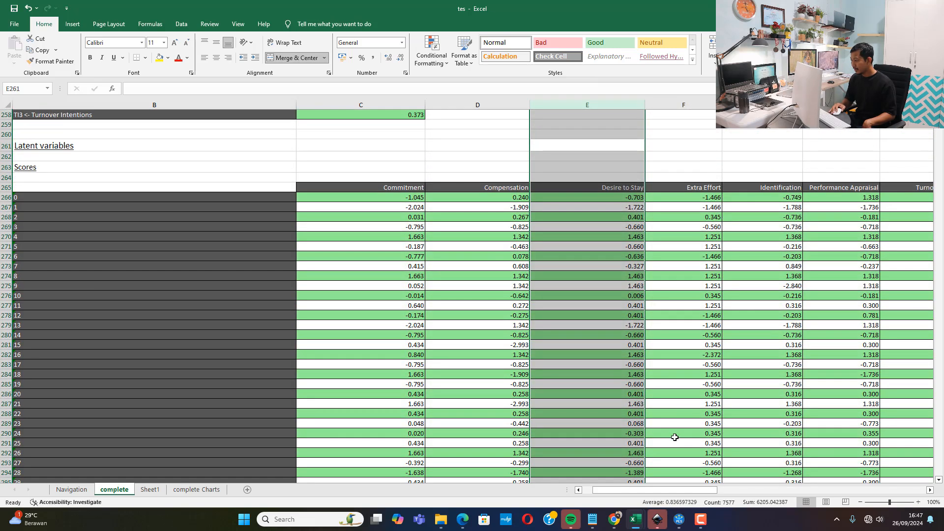
Step: Check the Commitment entry in the Notepad second-order notes and delete the Commitment column from the latent variable scores
left_click(593, 520)
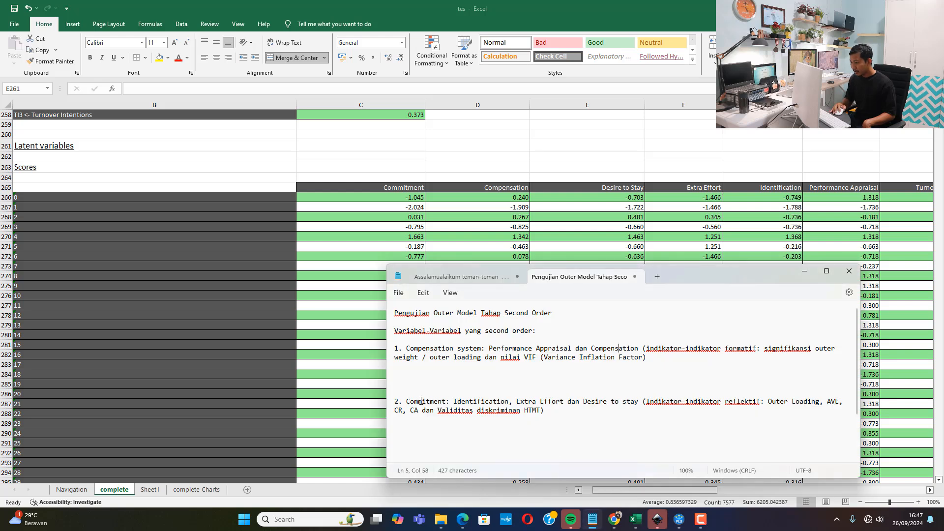
left_click_drag(414, 401, 443, 406)
key("alt+Tab")
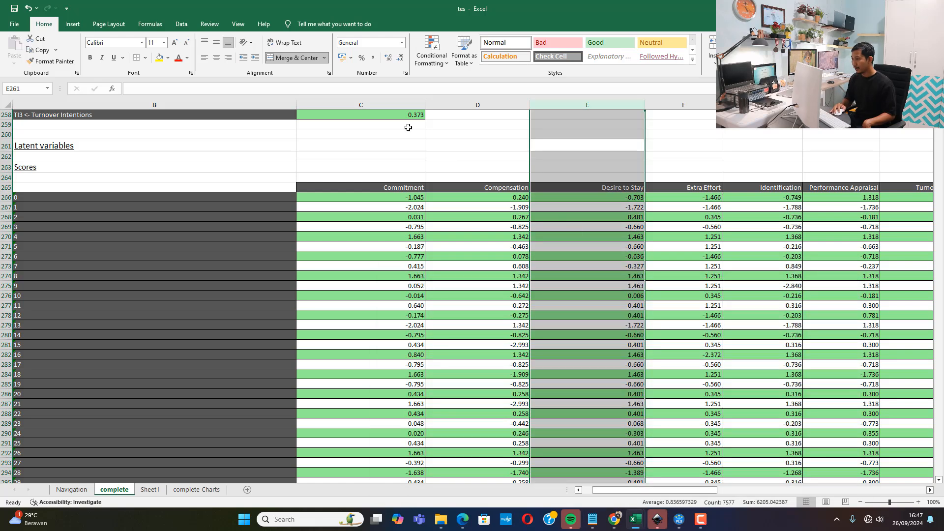
left_click(392, 105)
right_click(397, 103)
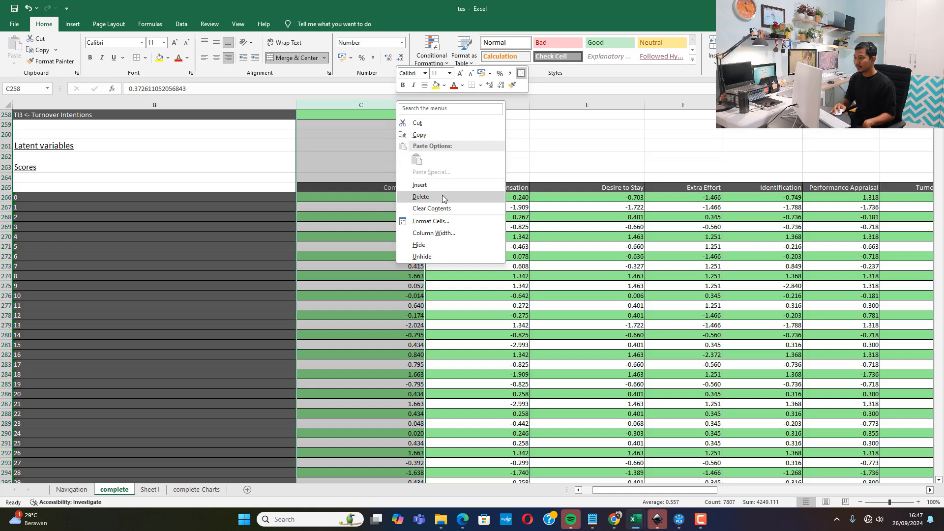
left_click(421, 196)
left_click(437, 196)
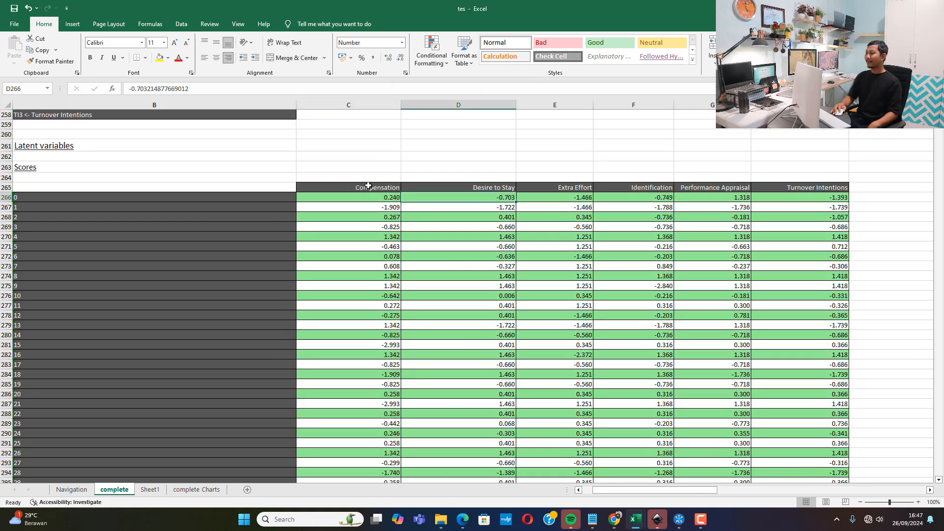
Step: Review the remaining score headers from Compensation onward and delete the Turnover Intentions column from the latent variable scores
left_click(368, 187)
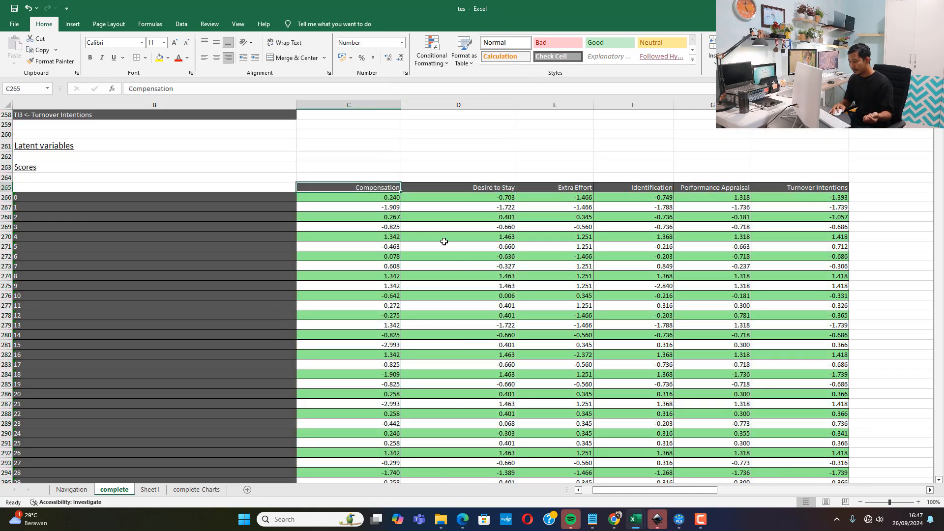
left_click(485, 188)
left_click(565, 186)
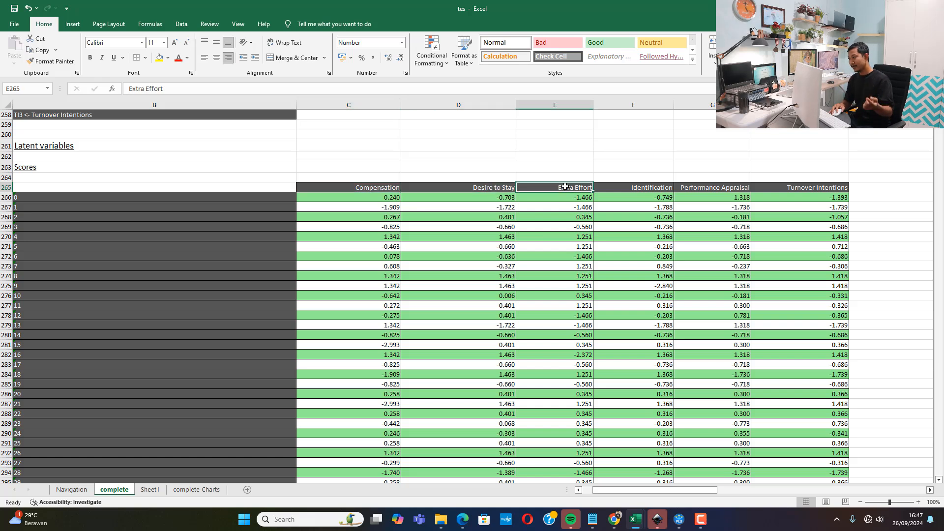
left_click(622, 189)
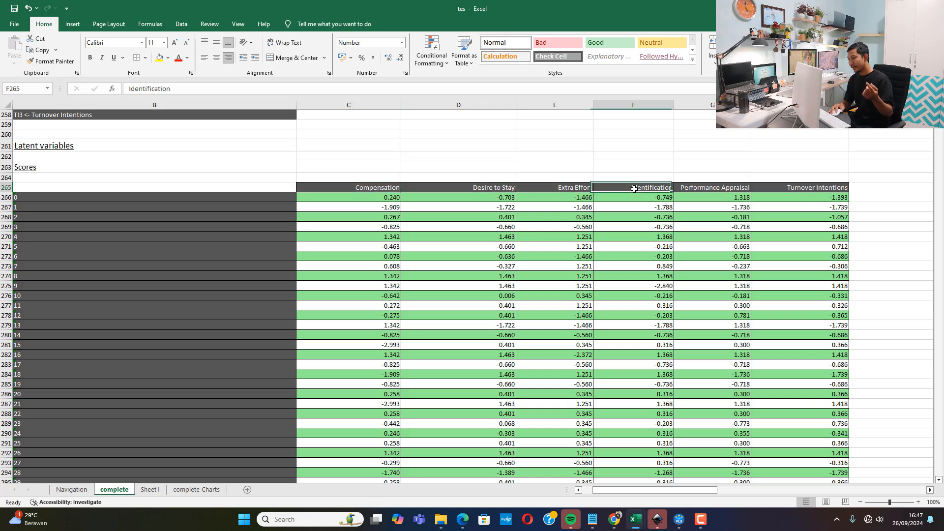
left_click(714, 187)
left_click(797, 189)
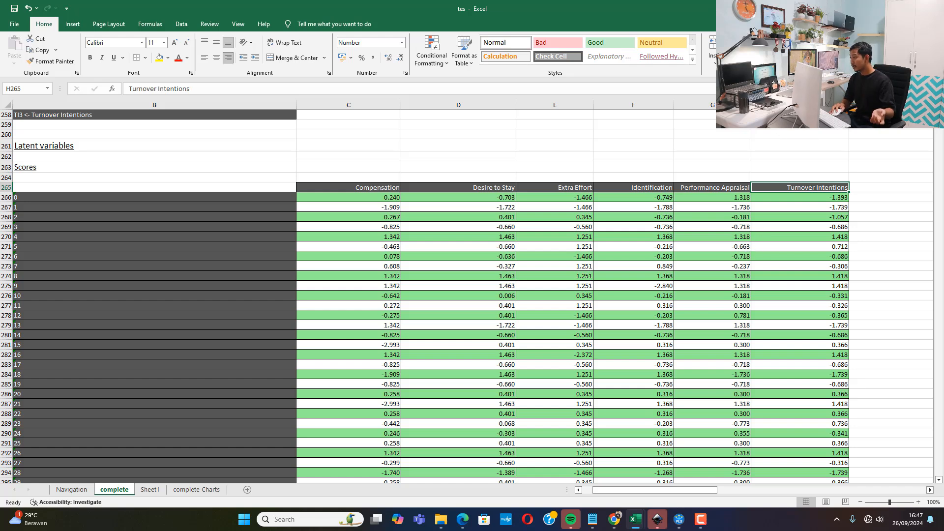
left_click(801, 104)
right_click(813, 105)
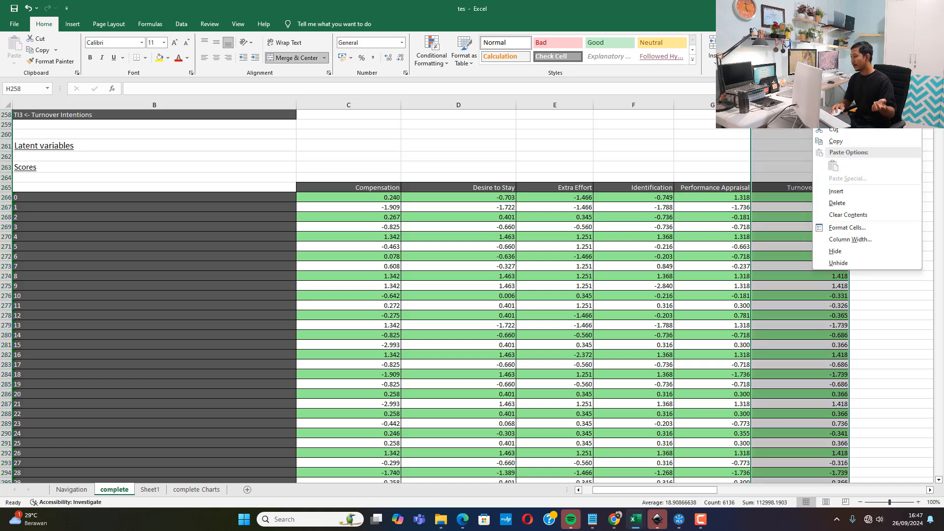
left_click(837, 202)
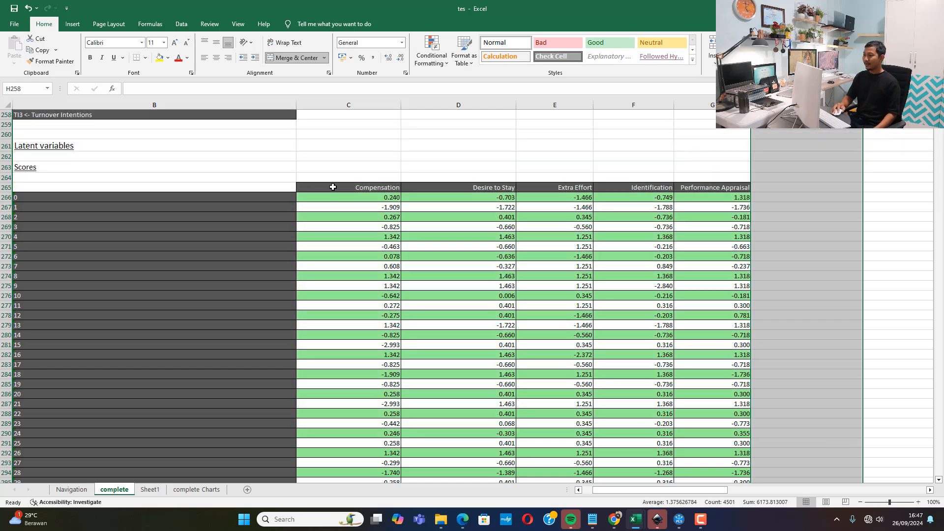
left_click_drag(355, 187, 877, 414)
scroll(913, 224, "up", 6)
left_click(941, 140)
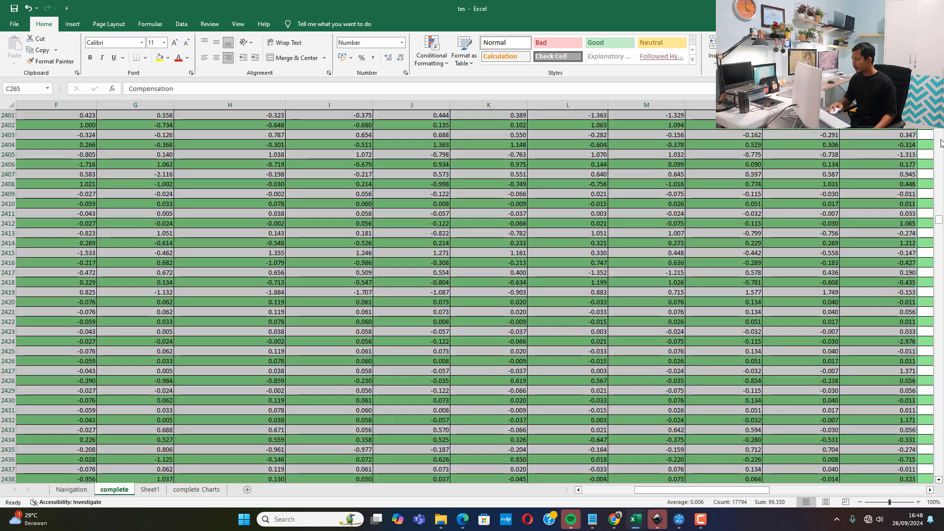
left_click(941, 141)
left_click(941, 143)
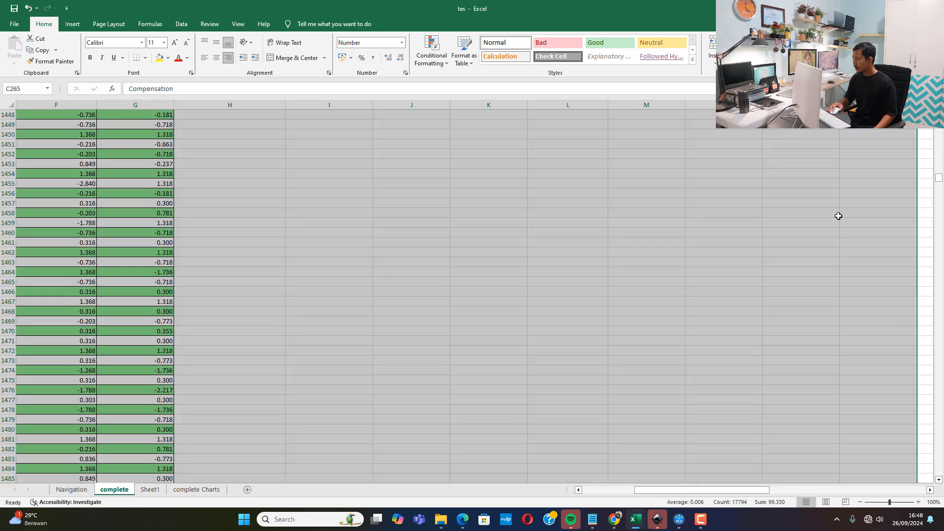
scroll(528, 300, "up", 1)
scroll(528, 301, "down", 20)
left_click(470, 291)
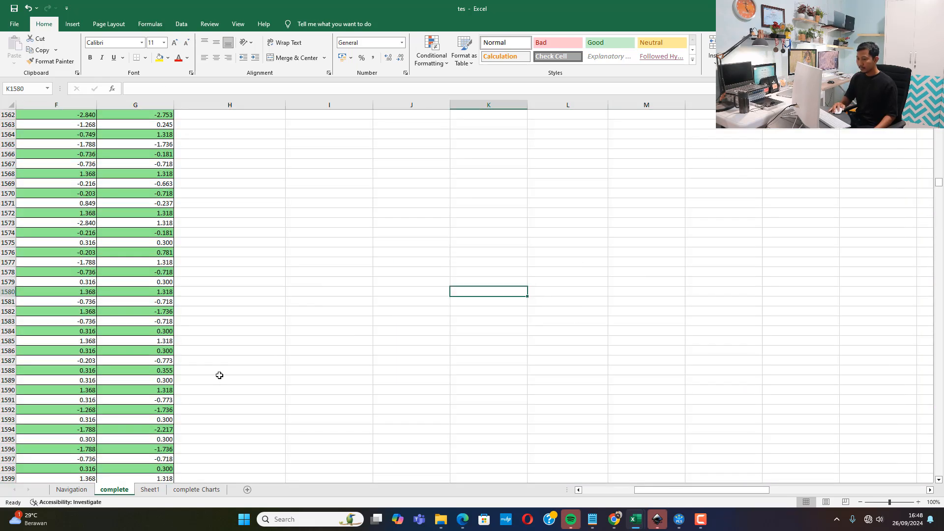
Step: Copy the Compensation to Performance Appraisal latent variable scores with headers and all respondents into the Book2 workbook at cell R1
left_click(78, 490)
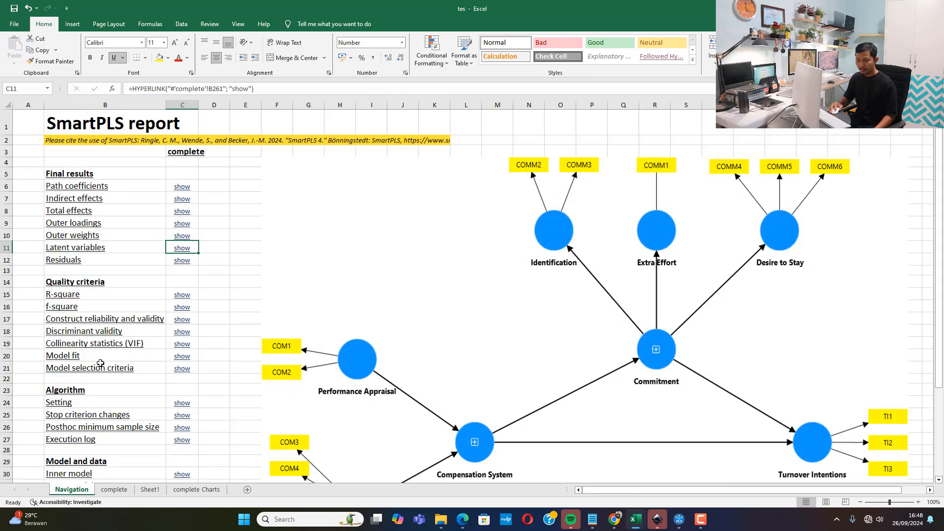
left_click(184, 249)
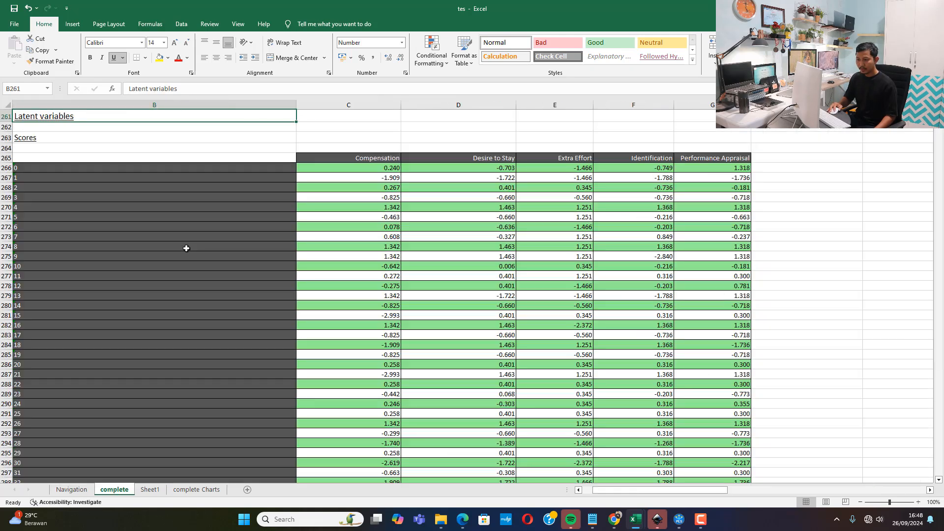
left_click_drag(381, 156, 707, 437)
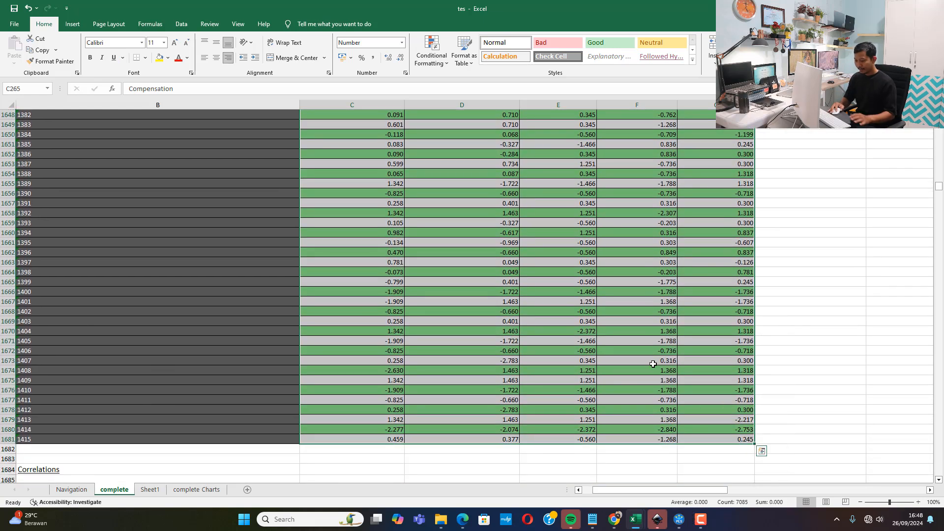
key("ctrl+c")
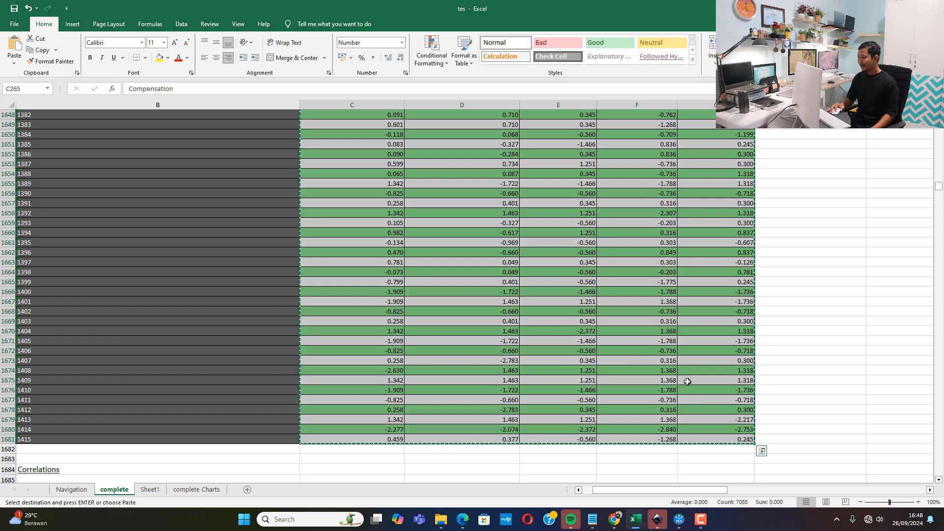
mouse_move(635, 519)
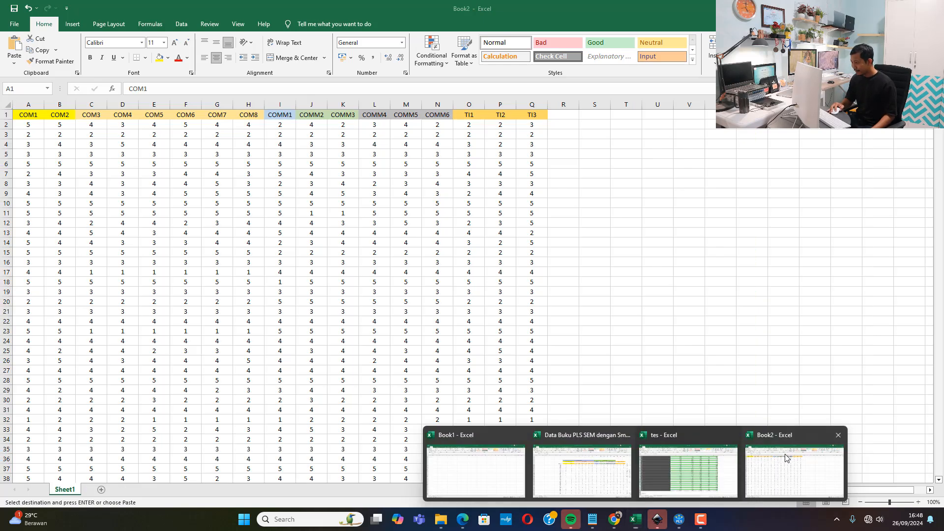
left_click(785, 458)
left_click(578, 115)
key("ctrl+v")
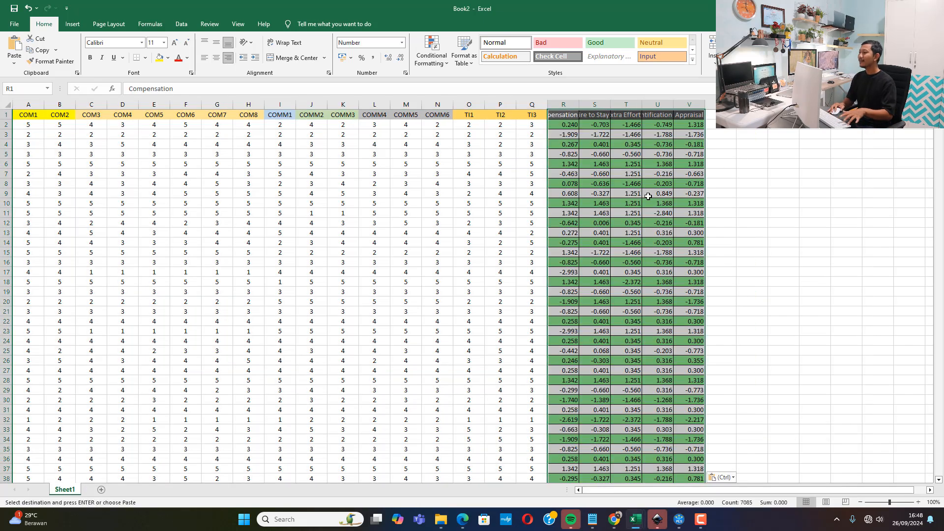
Step: Widen columns R through V so the Compensation, Desire to Stay, Extra Effort, Identification and Performance Appraisal headers fit
left_click(648, 184)
left_click_drag(705, 104, 794, 104)
left_click_drag(674, 104, 727, 104)
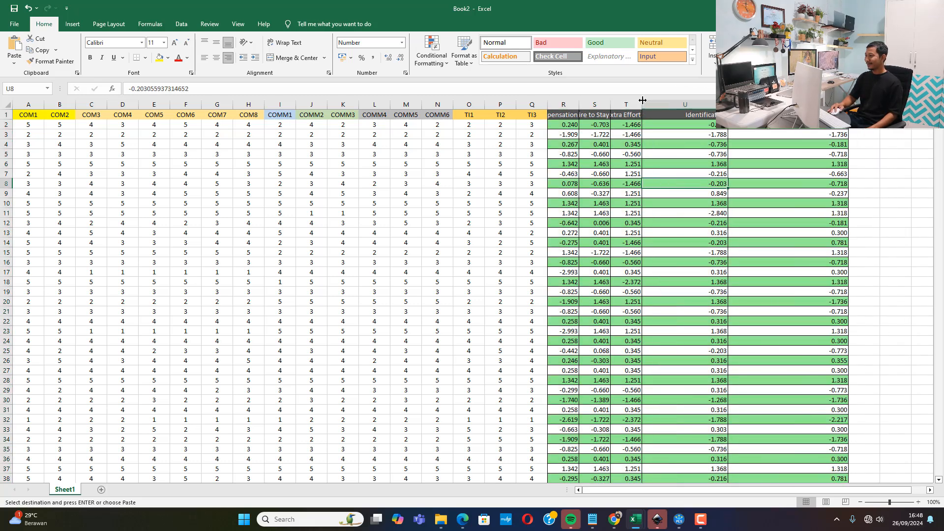
left_click_drag(642, 105, 708, 105)
left_click_drag(610, 104, 679, 104)
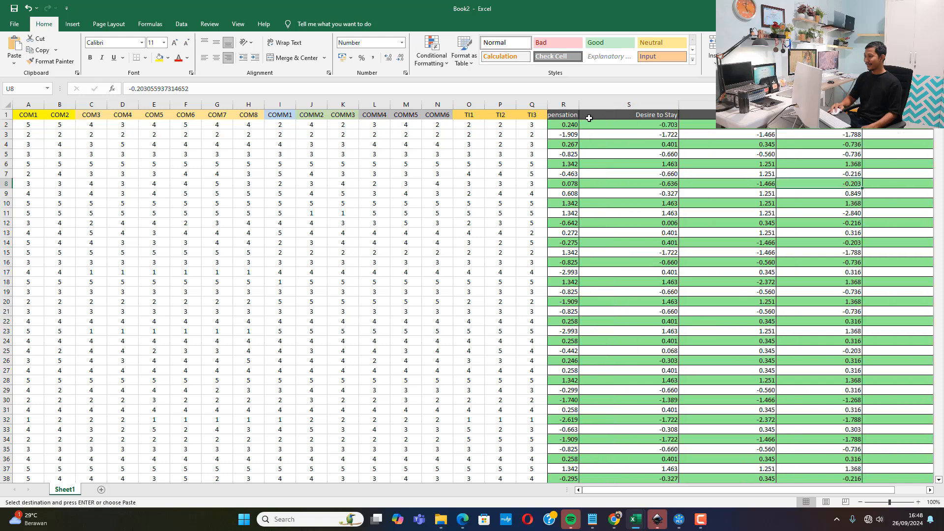
left_click_drag(581, 104, 643, 104)
left_click(640, 178)
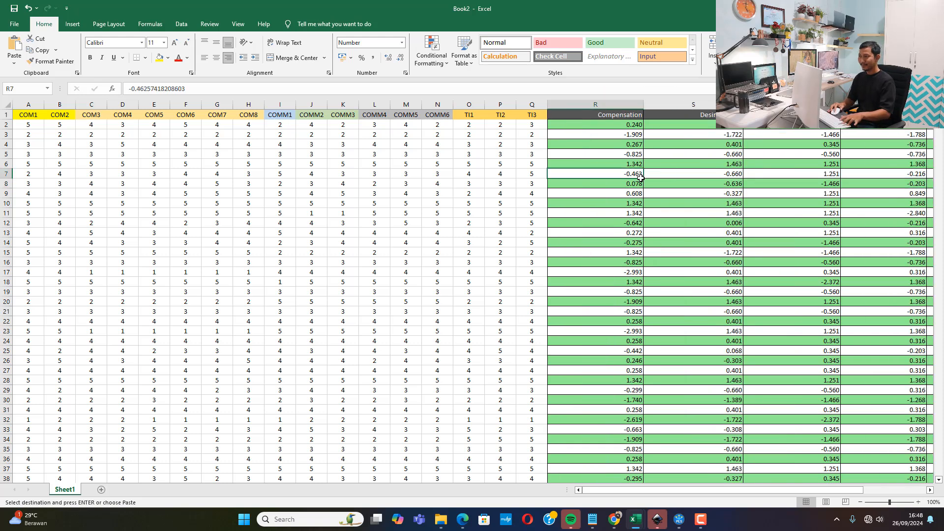
key("ctrl+s")
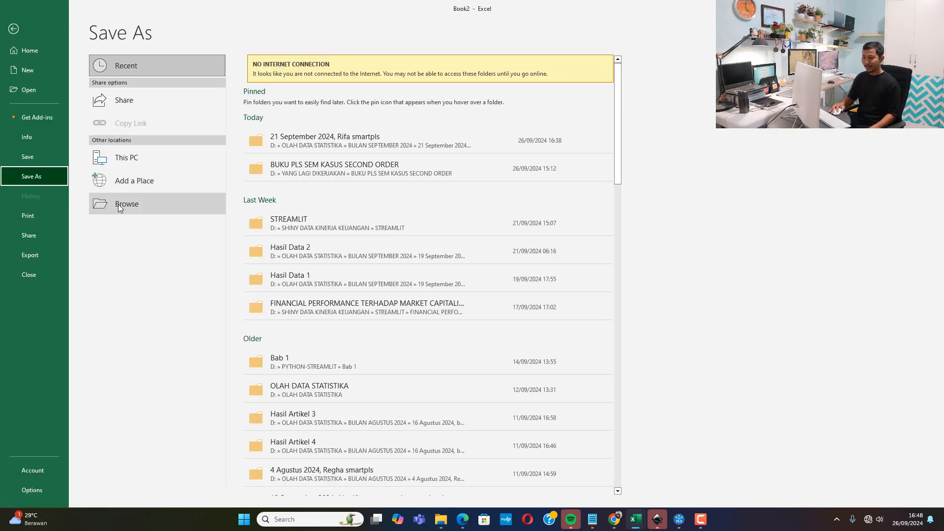
left_click(13, 29)
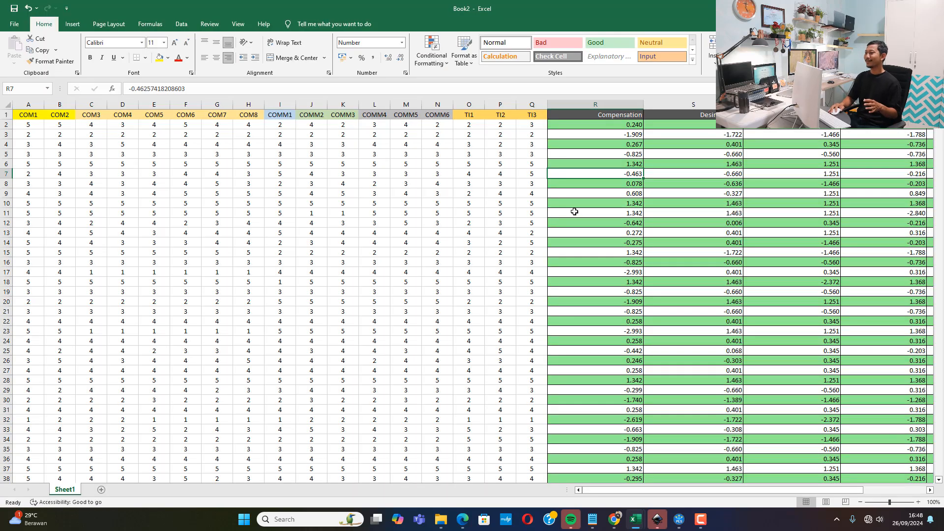
left_click(575, 211)
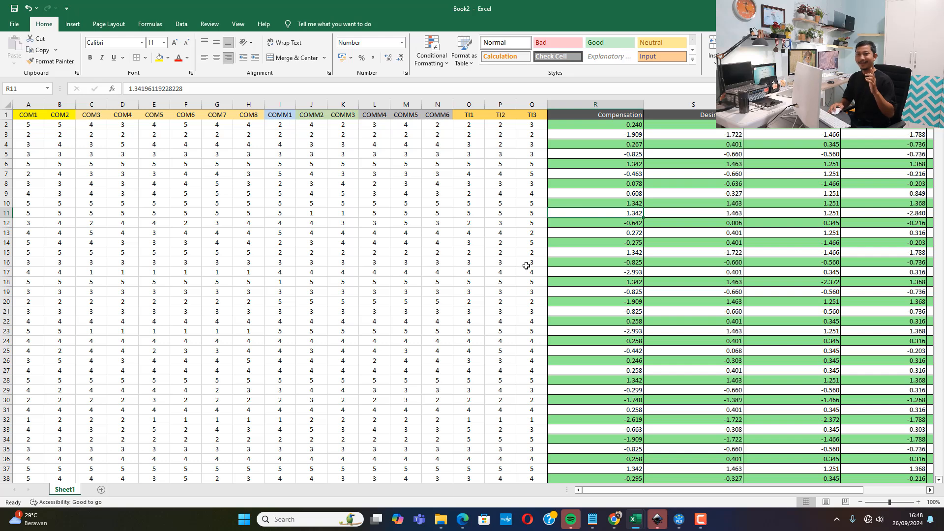
Step: Switch to SmartPLS, leave the latent variable scores report and the path model, and return to the project workspace
left_click(678, 520)
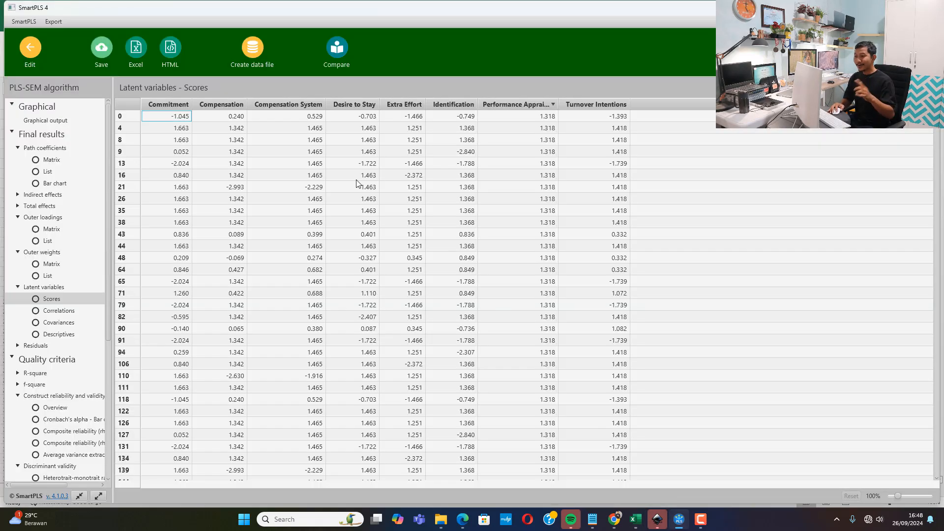
left_click(102, 43)
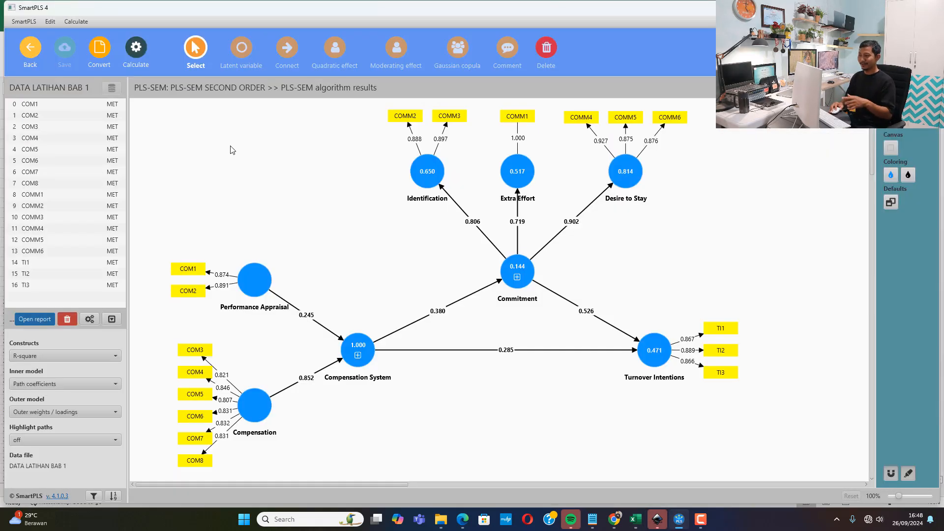
mouse_move(255, 280)
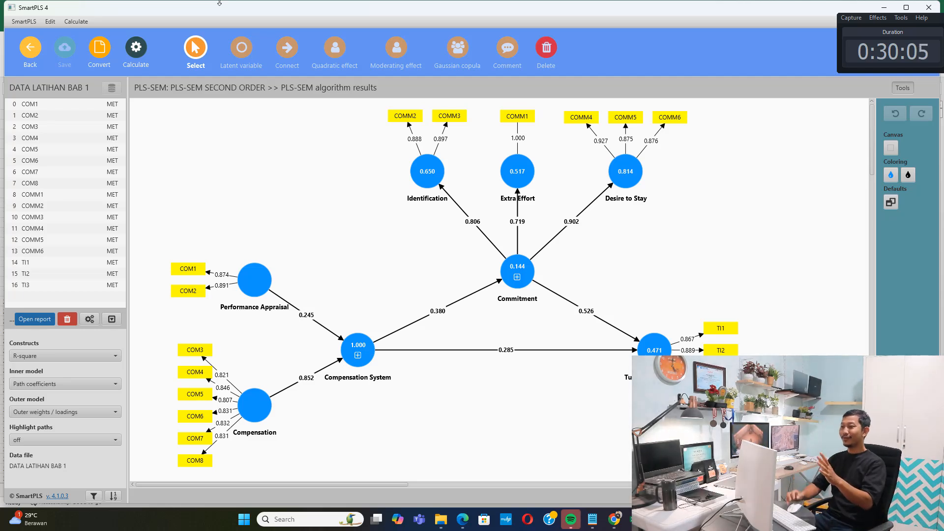
left_click(31, 49)
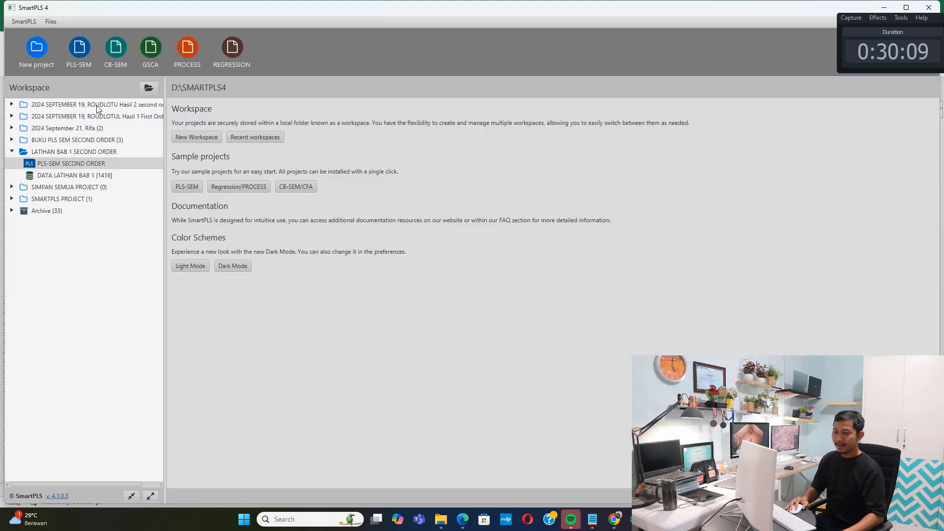
Step: Duplicate the PLS-SEM SECOND ORDER model under the name PLS-SEM SECOND ORDER TAHAP 2
right_click(90, 166)
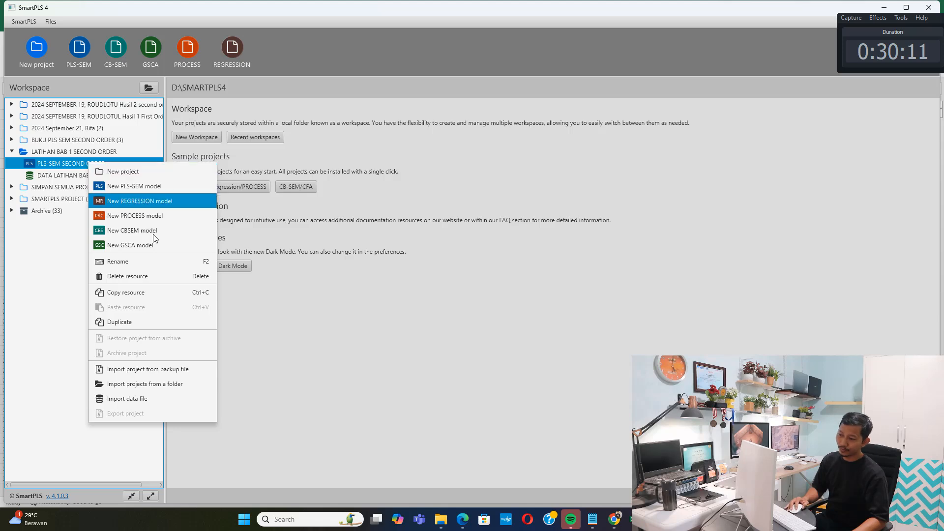
left_click(140, 322)
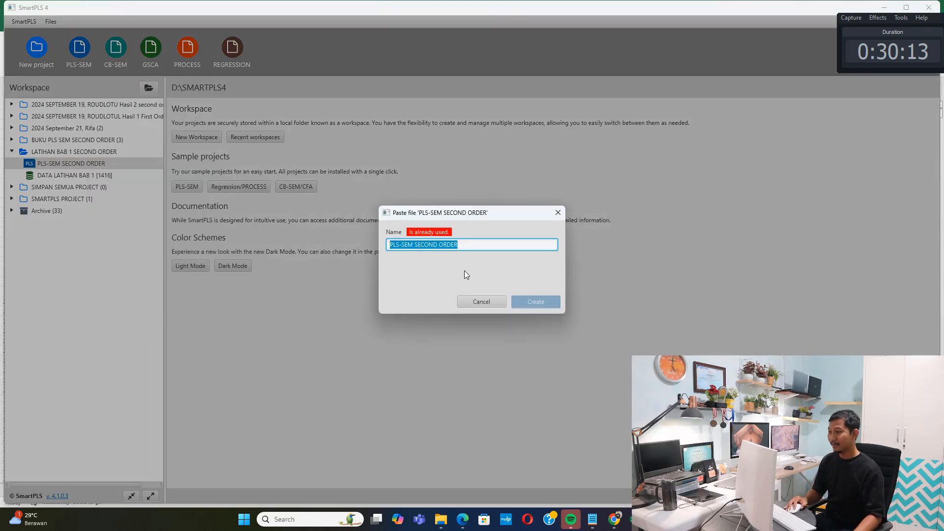
left_click(482, 248)
type("2")
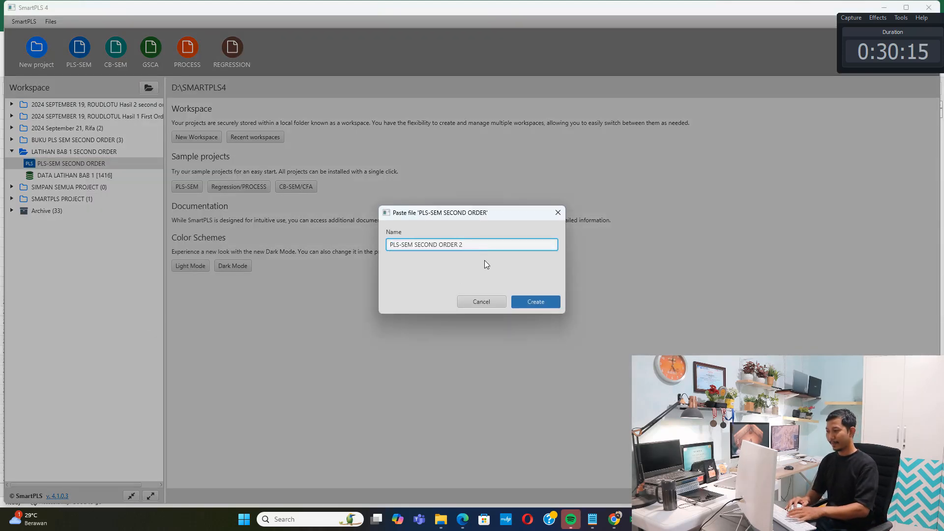
key("BackSpace")
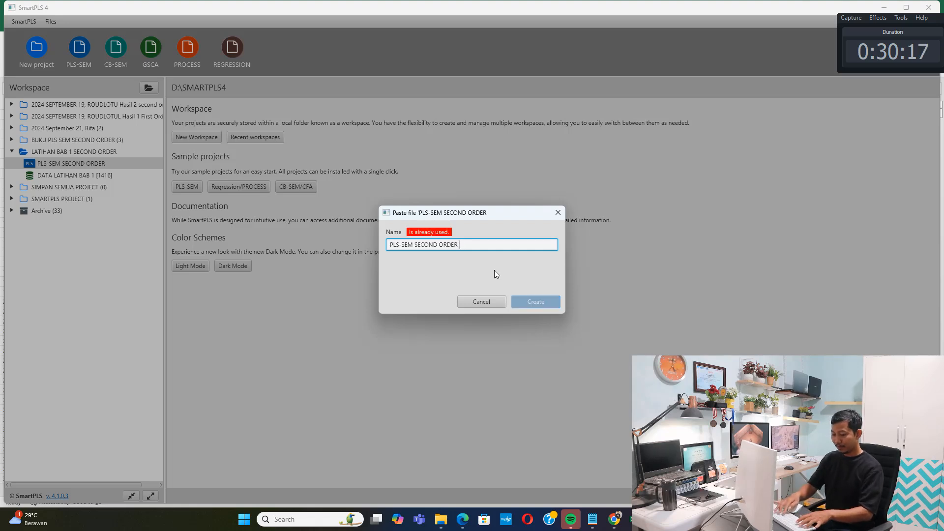
type("TAHAP 2")
key("Return")
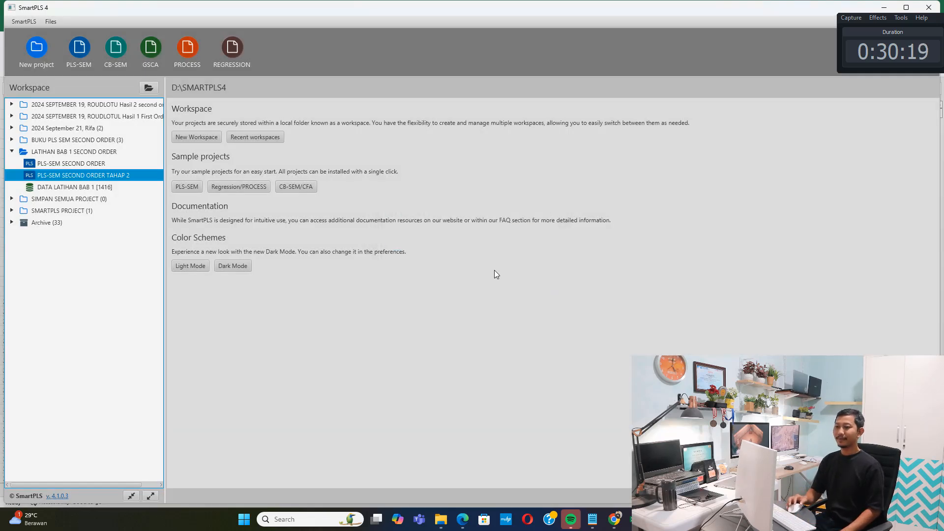
Step: Delete everything from the canvas of the PLS-SEM SECOND ORDER TAHAP 2 model, save it and return to the workspace
double_click(113, 175)
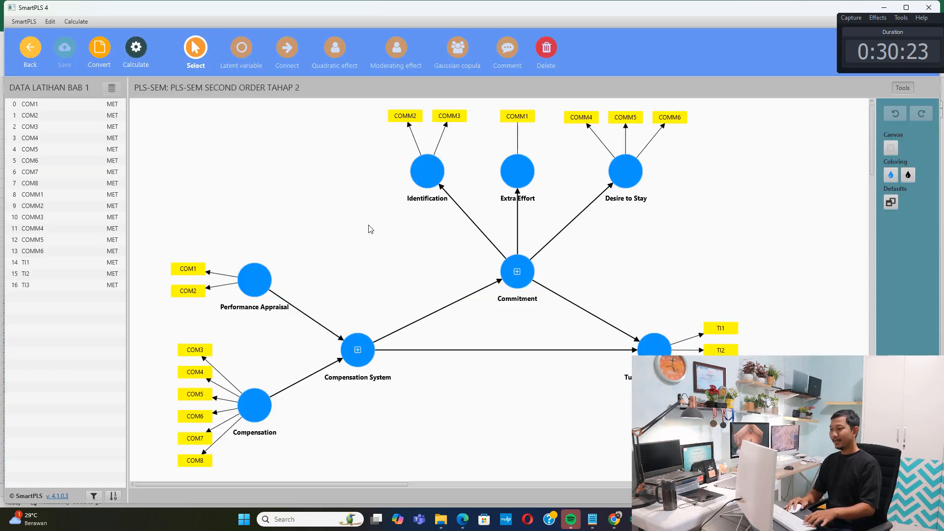
key("ctrl+a")
key("Delete")
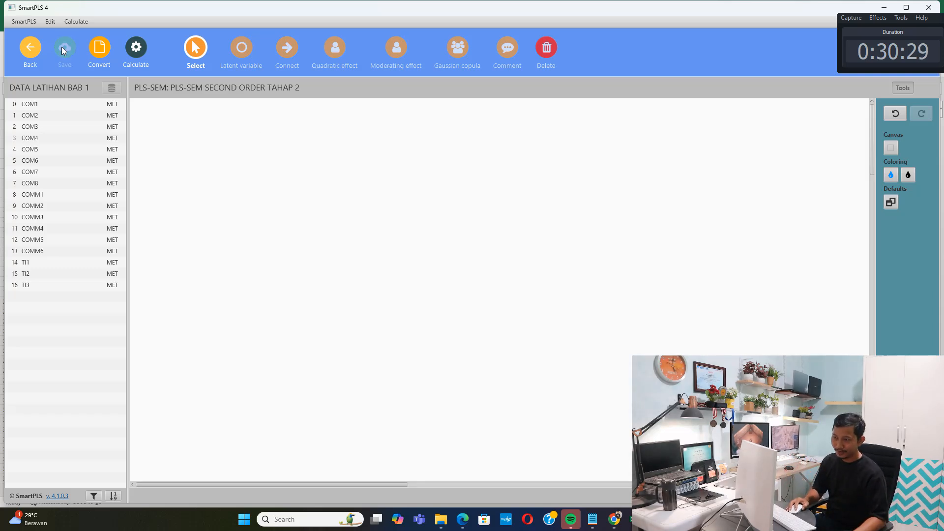
left_click(30, 47)
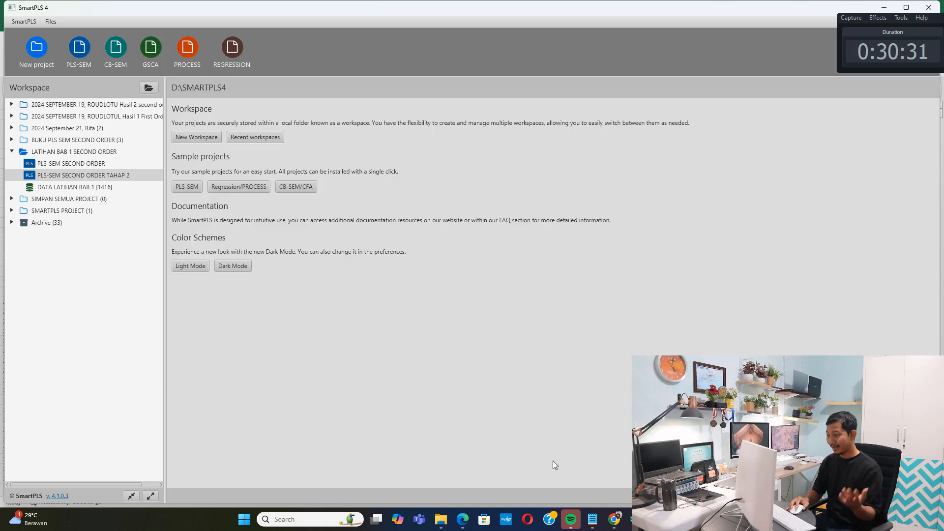
Step: Switch to the Excel workbook and copy the entire data table, from COM1 through the Performance Appraisal scores
mouse_move(636, 519)
left_click(687, 470)
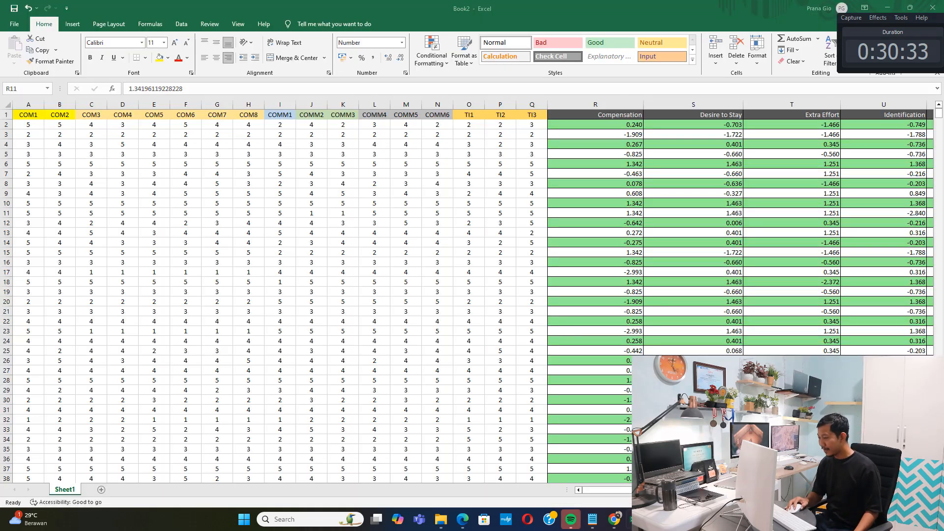
left_click(445, 267)
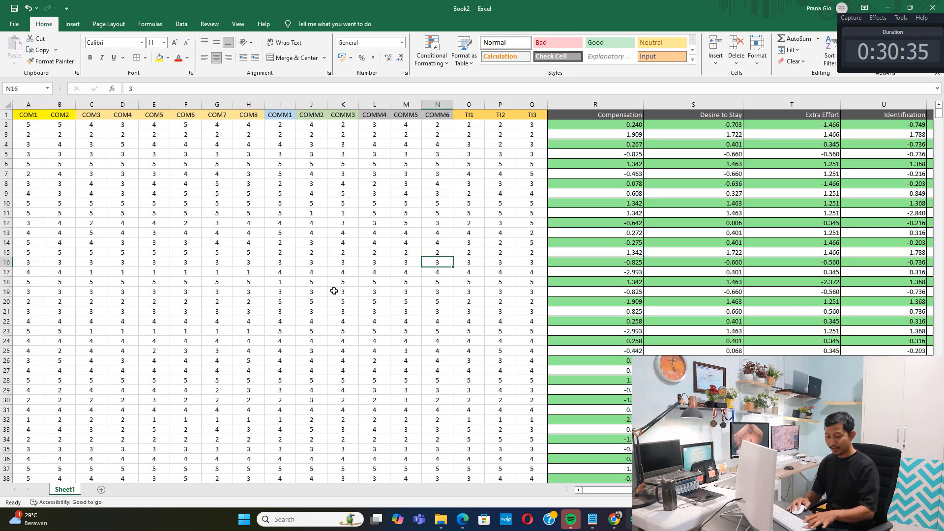
key("ctrl+a")
key("ctrl+c")
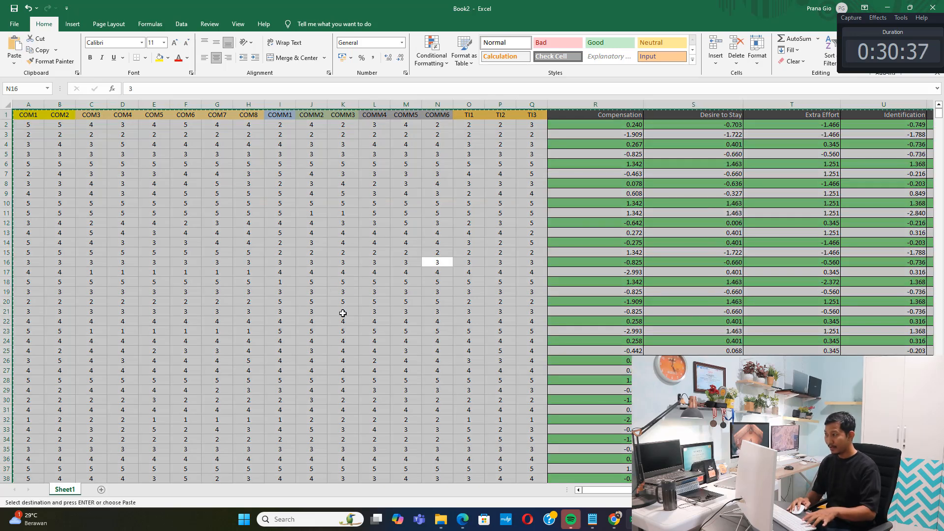
scroll(315, 295, "right", 2)
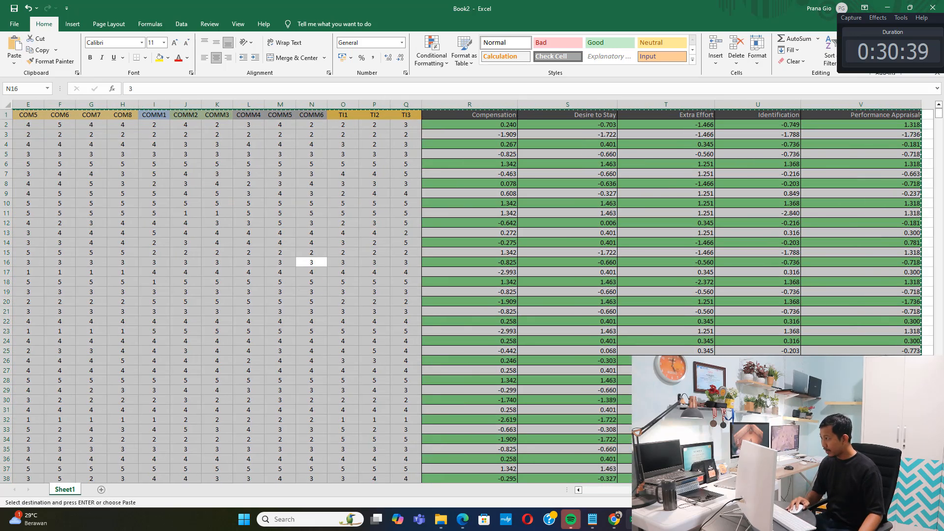
scroll(580, 470, "left", 2)
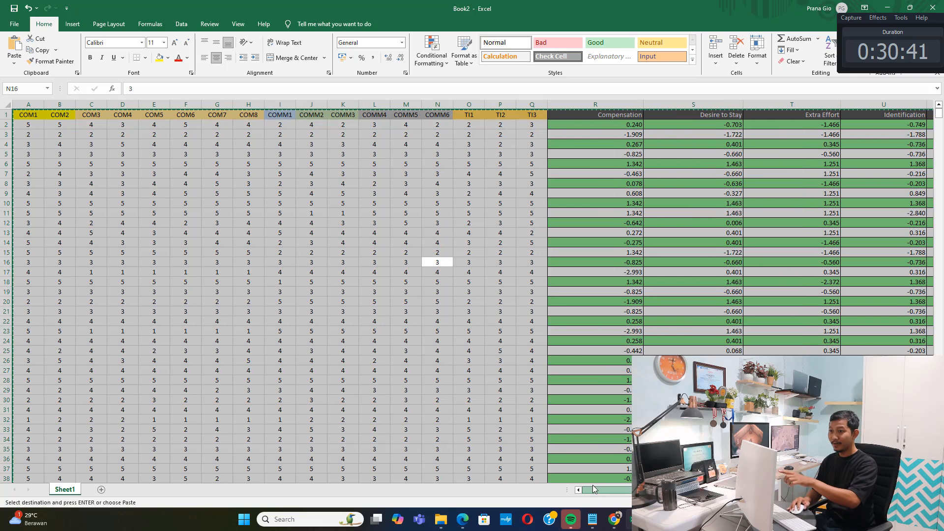
Step: In File Explorer, create a text document named LATIHAN BAB 1, TAHAP 2 in the BUKU PLS SEM KASUS SECOND ORDER folder
left_click(442, 519)
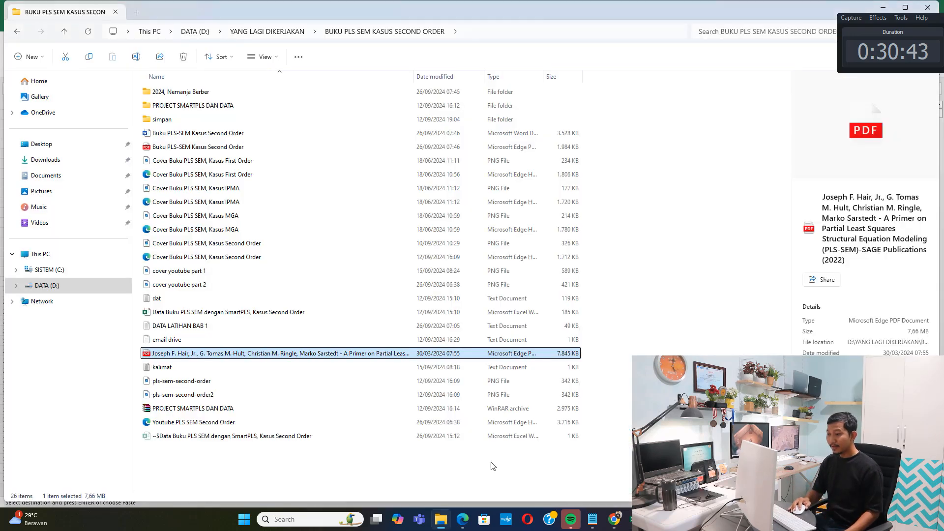
right_click(670, 342)
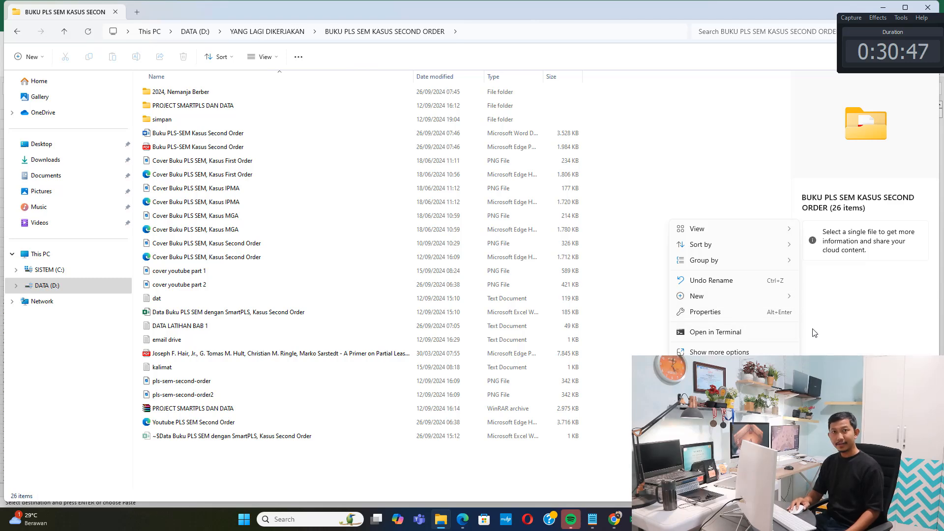
mouse_move(772, 295)
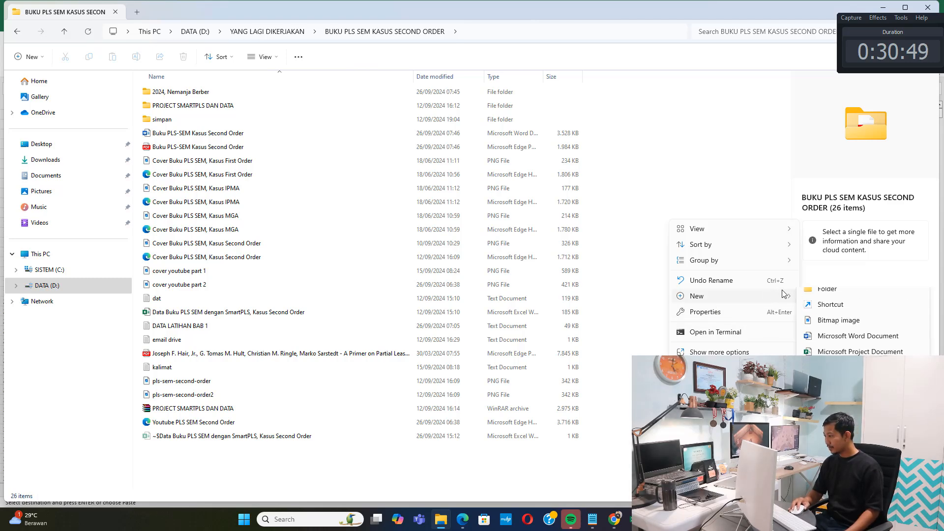
left_click(840, 392)
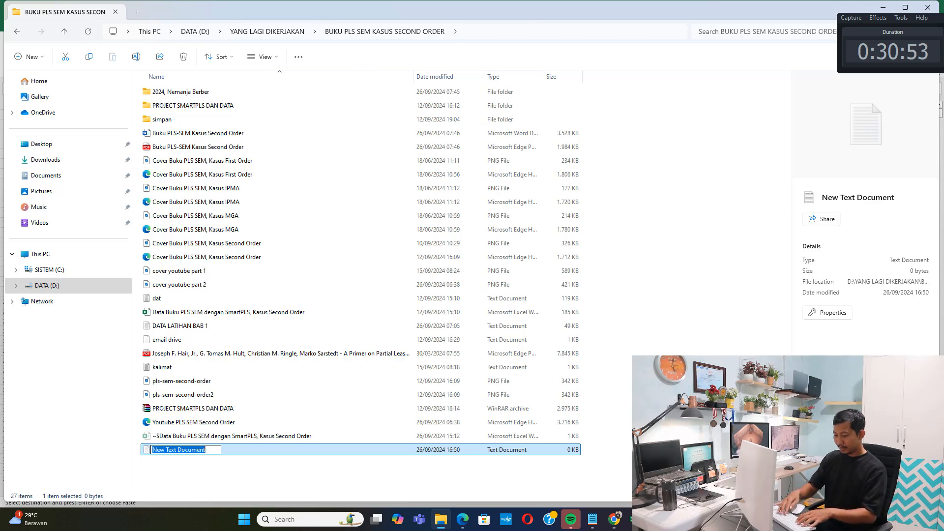
type("LATIHAN")
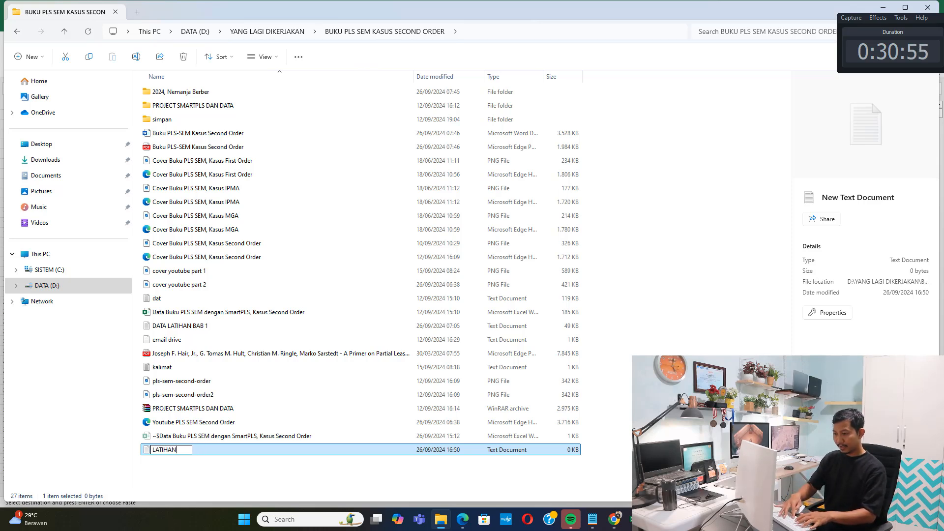
type(" BAB 1, TAHA")
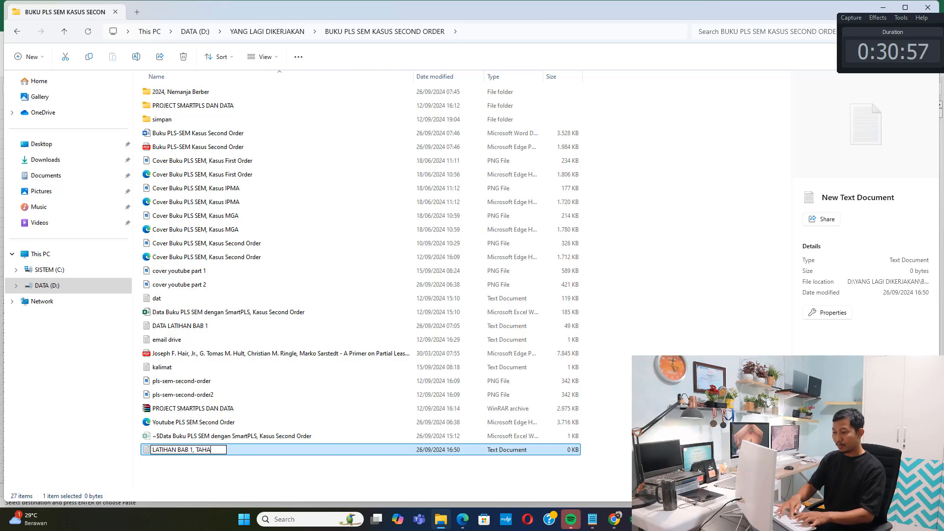
type("P 2")
key("Return")
Step: Open LATIHAN BAB 1, TAHAP 2 in a maximized Notepad window and paste the copied table into it
key("Return")
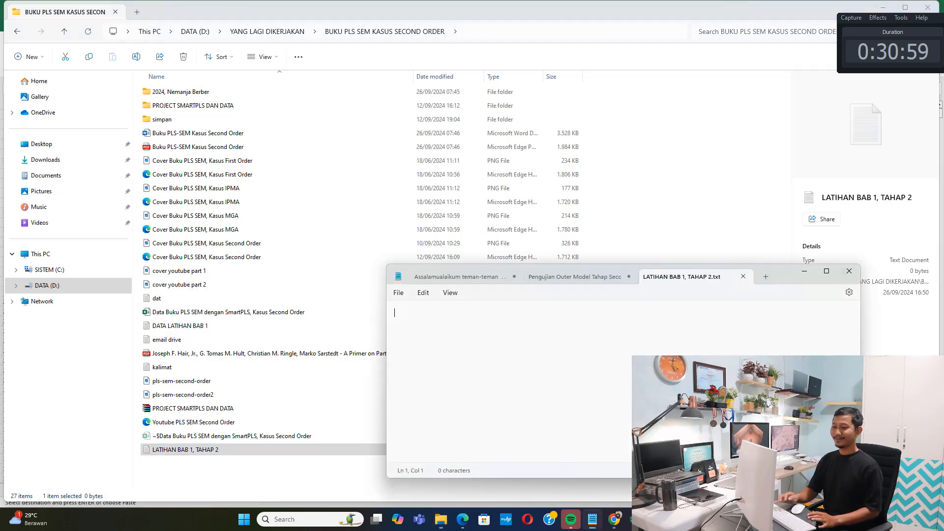
left_click(827, 271)
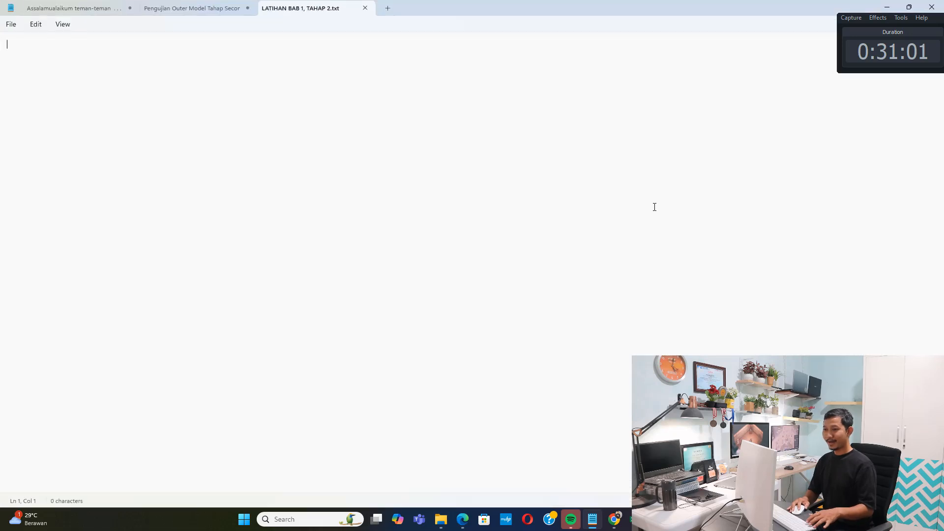
key("ctrl+v")
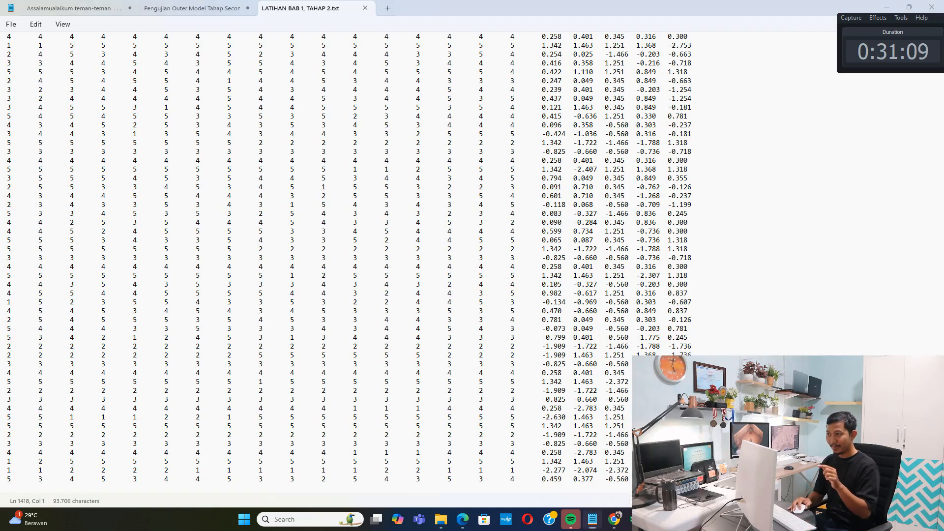
Step: In SmartPLS, import the LATIHAN BAB 1, TAHAP 2 text file into the LATIHAN BAB 1 SECOND ORDER project and review its latent variable score indicators
key("alt+Tab")
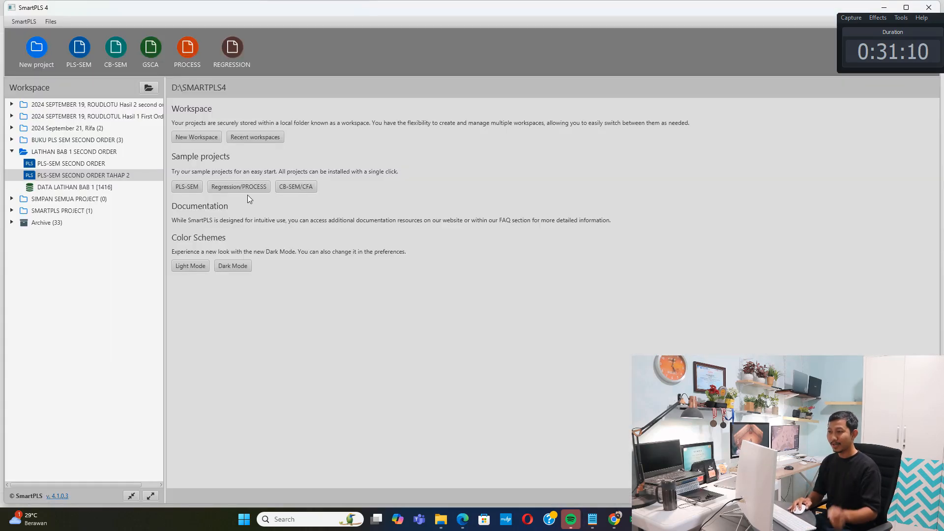
right_click(102, 187)
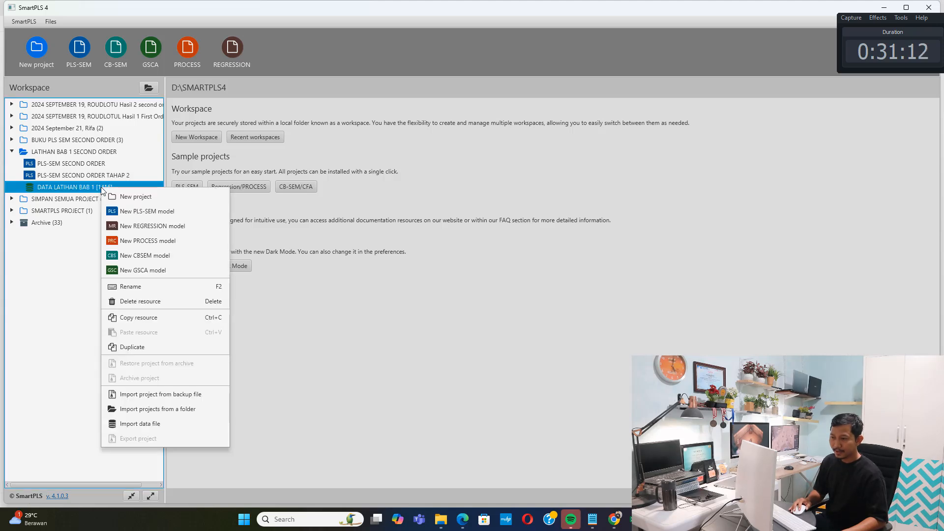
left_click(157, 423)
left_click(153, 203)
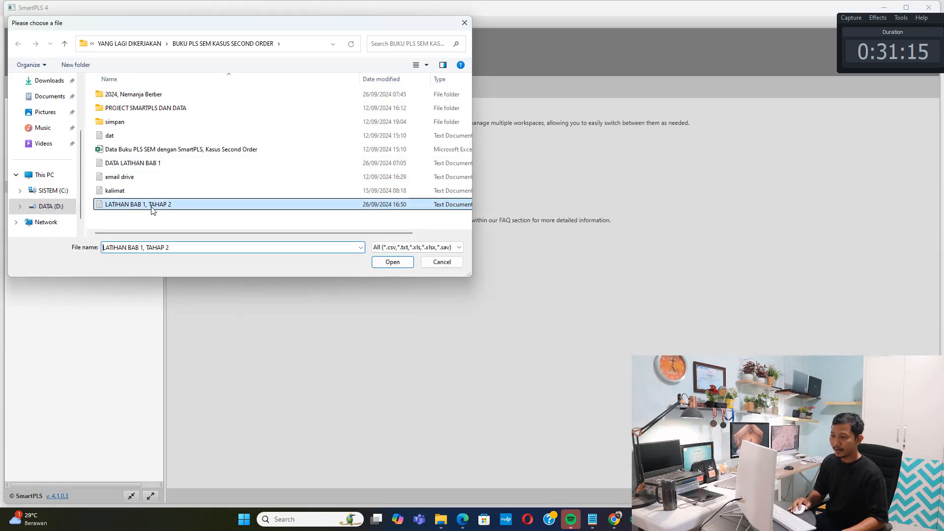
left_click(387, 260)
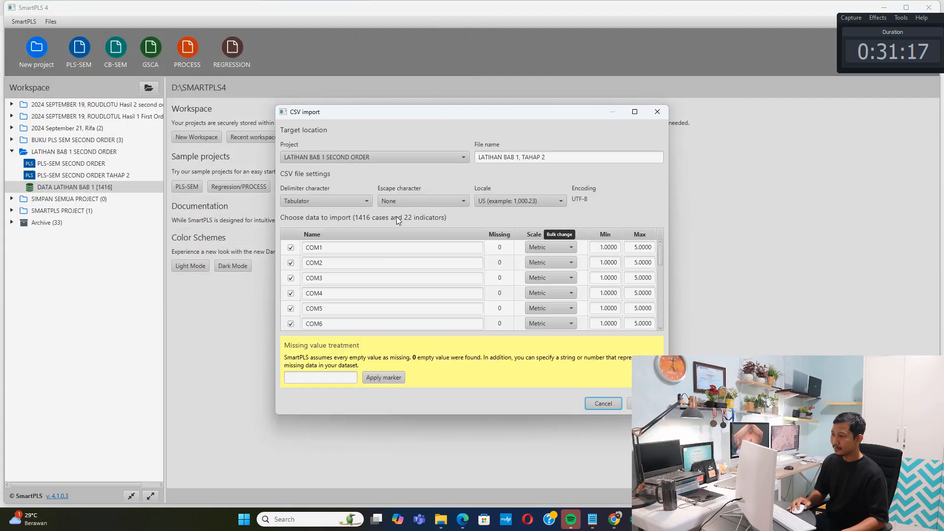
left_click(645, 404)
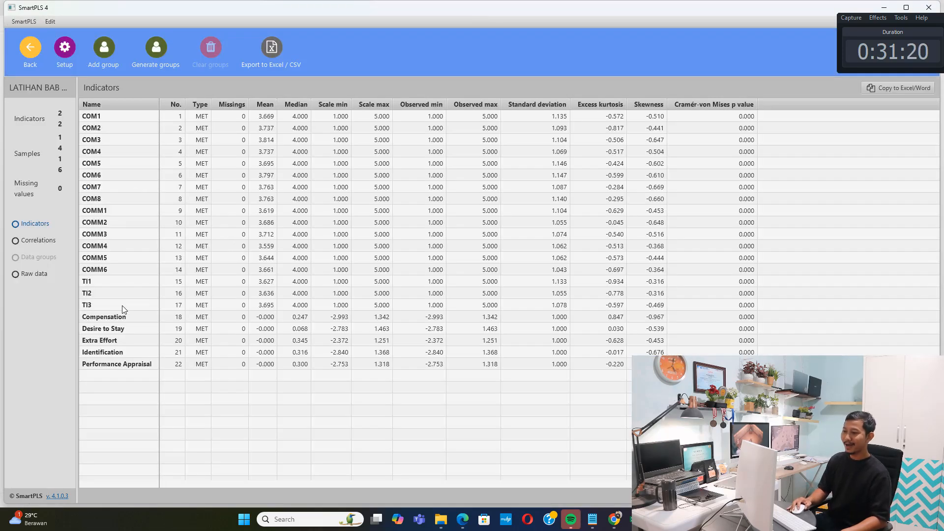
left_click(121, 318)
left_click(120, 329)
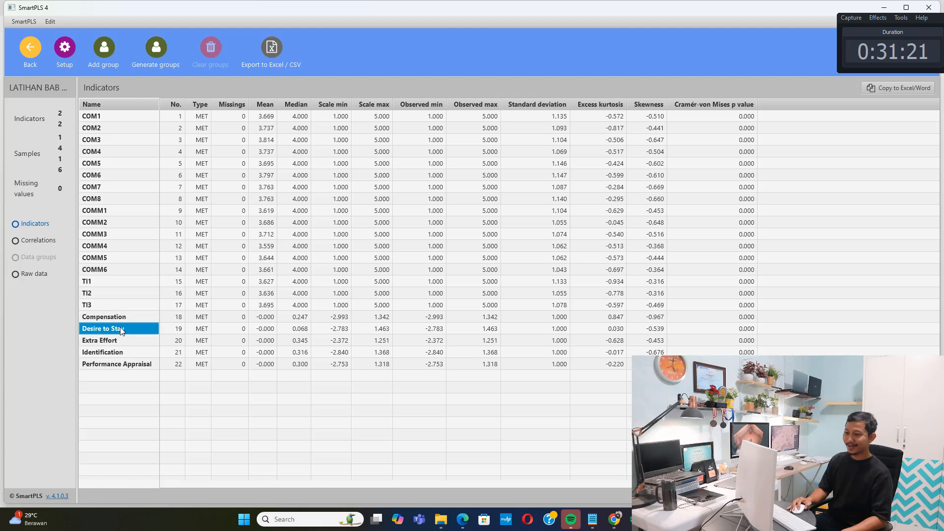
left_click(119, 340)
left_click(119, 352)
left_click(121, 364)
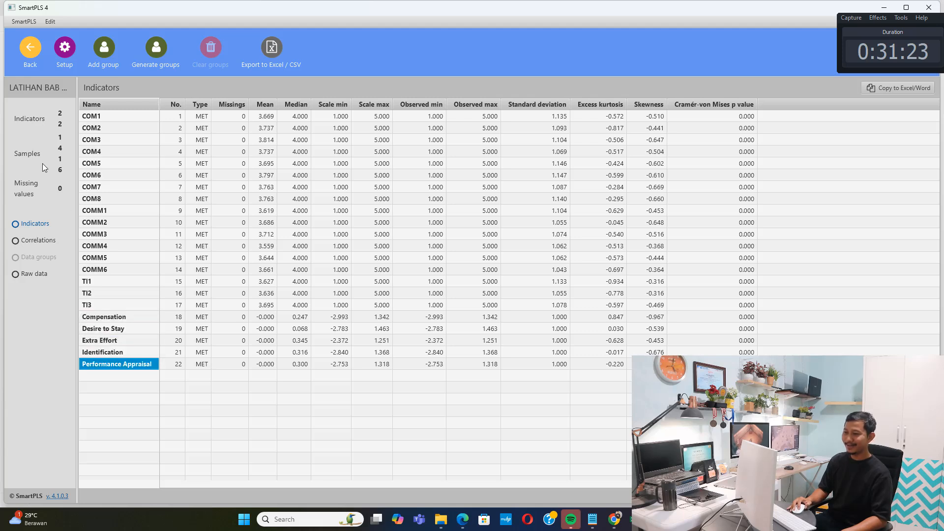
Step: Open the PLS-SEM SECOND ORDER TAHAP 2 model and switch its data file to LATIHAN BAB 1, TAHAP 2
left_click(30, 58)
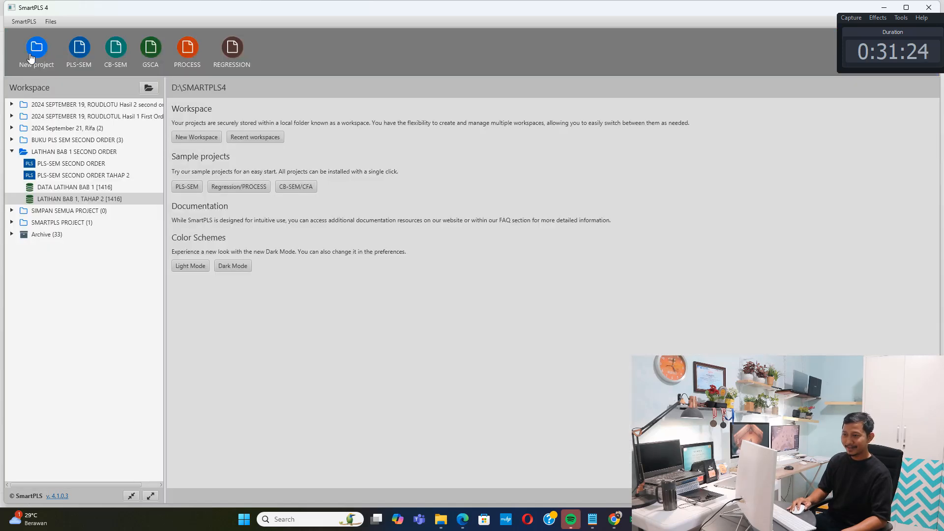
double_click(116, 175)
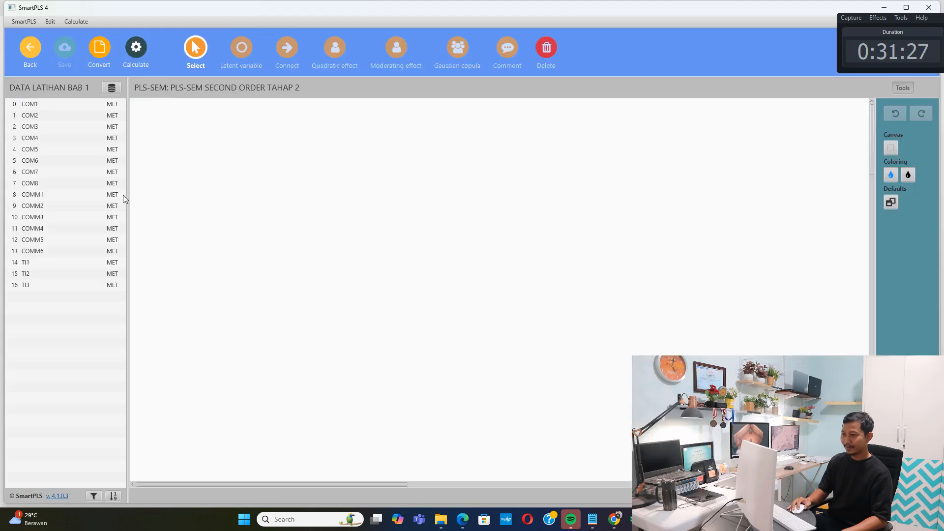
left_click(112, 88)
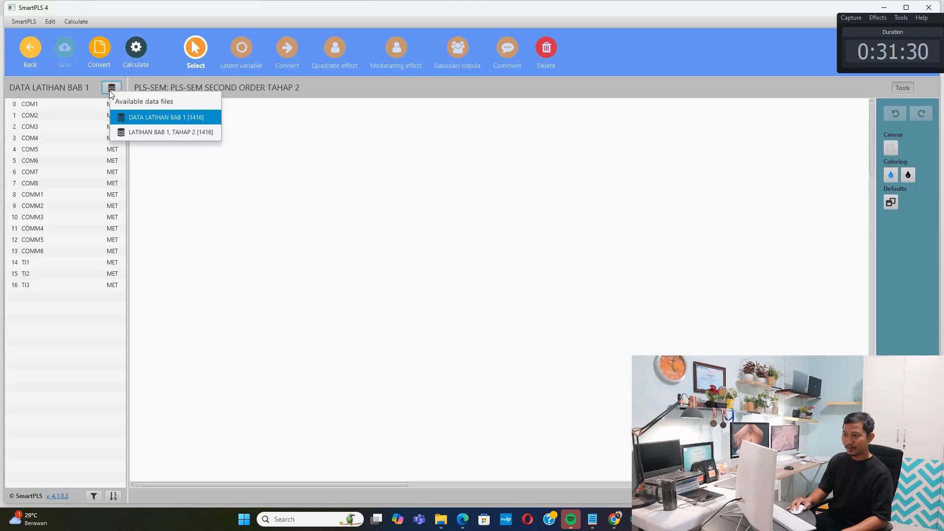
left_click(160, 132)
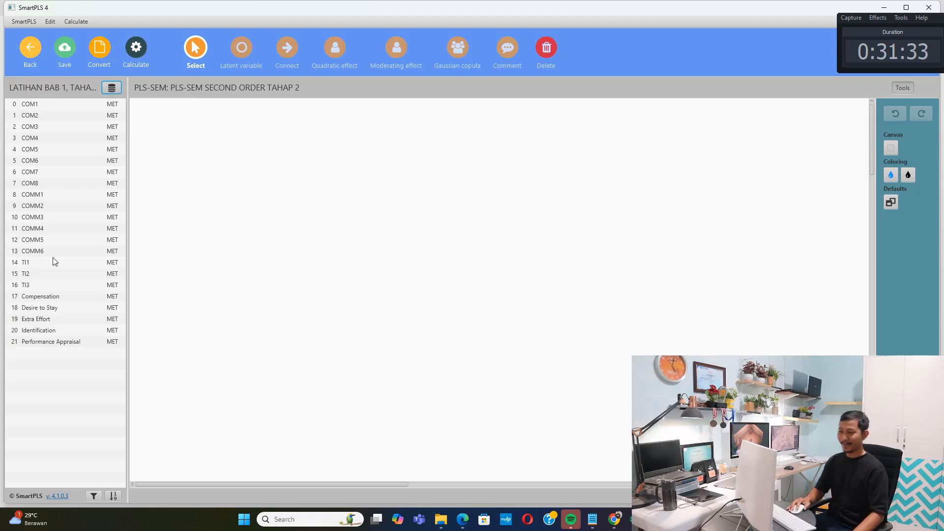
left_click(45, 297)
left_click(51, 308)
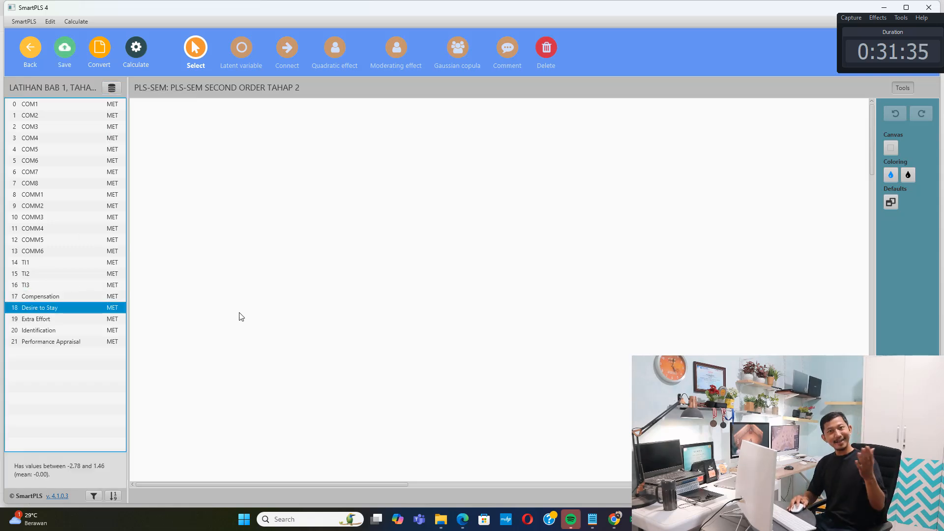
Step: Consult the second-order path diagram in the browser PDF, and add a latent variable named Compensation System to the SmartPLS model
mouse_move(463, 519)
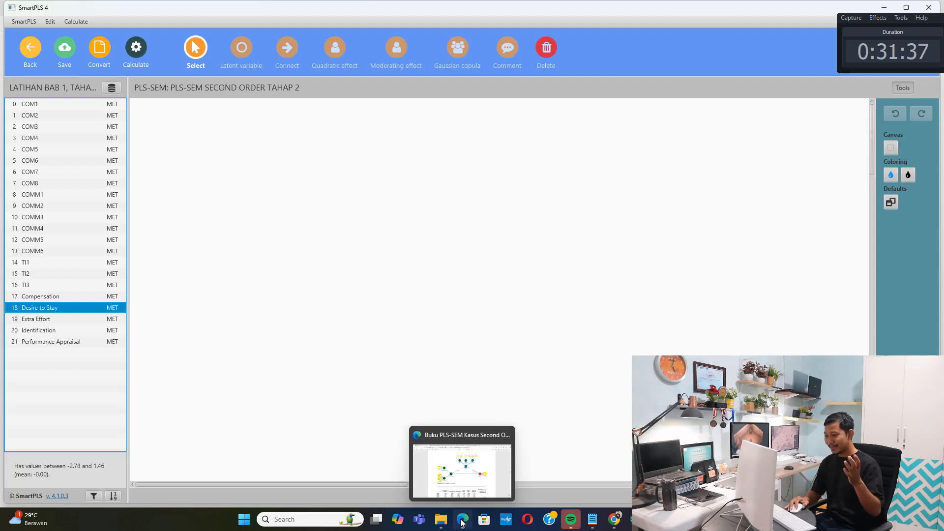
left_click(464, 450)
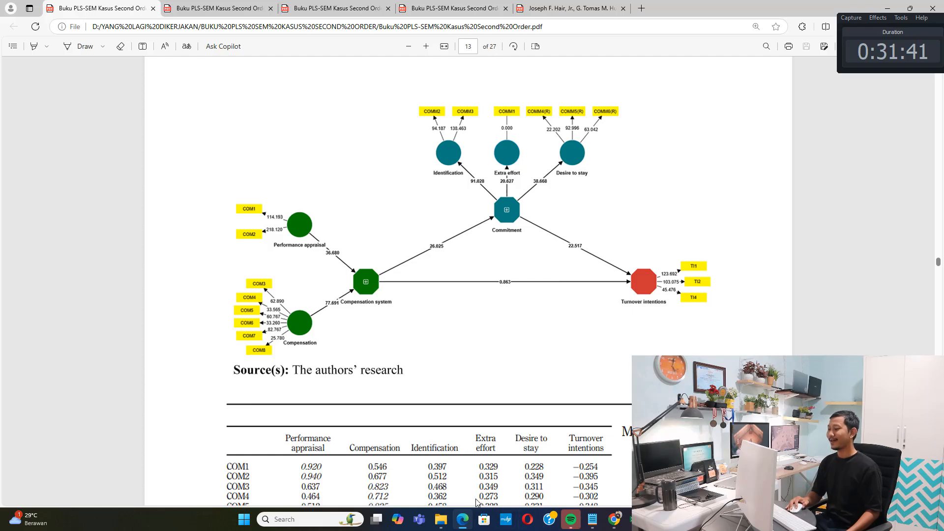
left_click(675, 519)
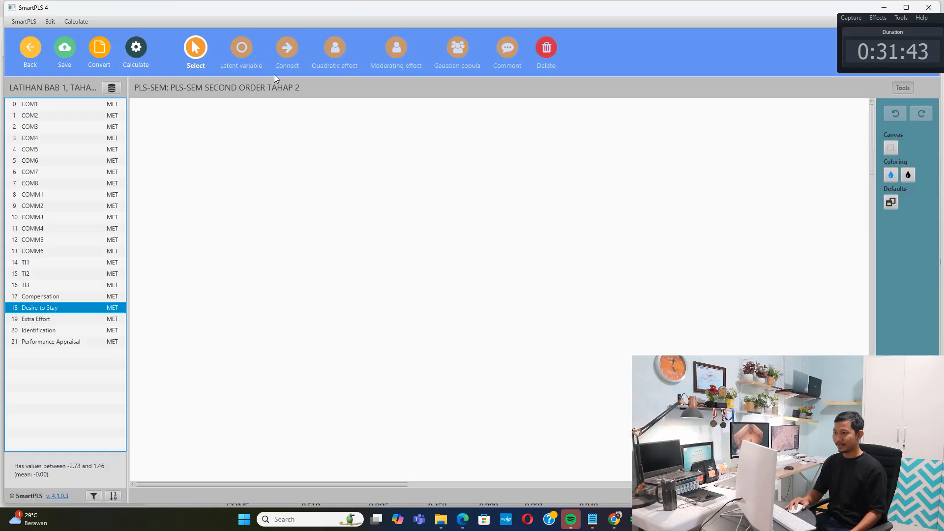
left_click(241, 54)
left_click(259, 226)
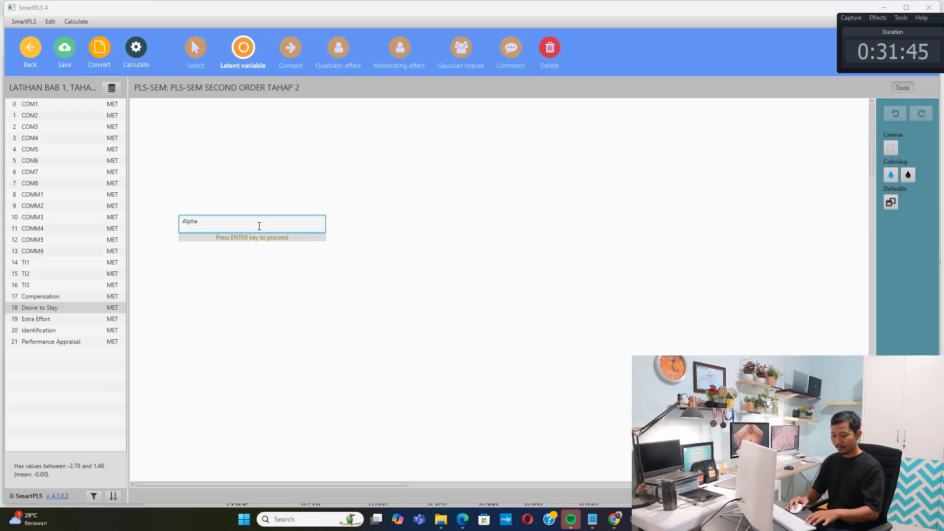
key("ctrl+a")
type("Co")
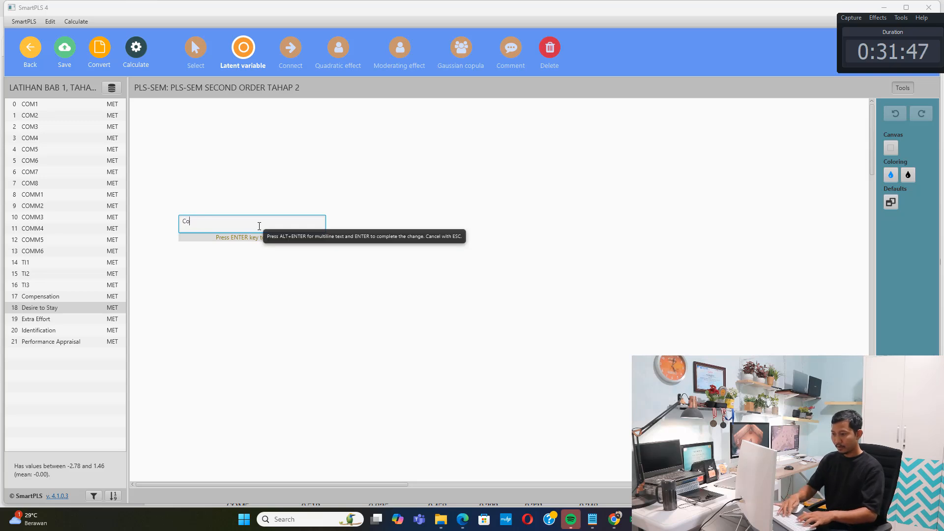
type("mpenssation")
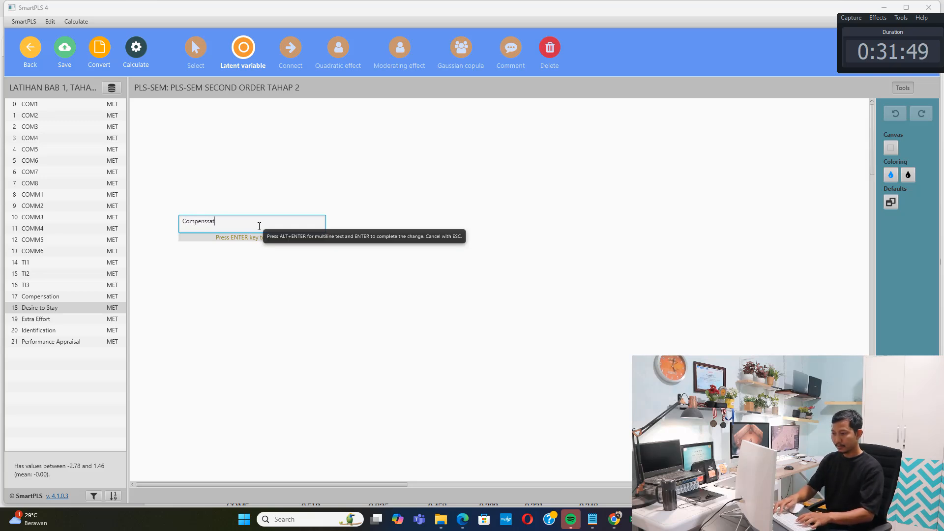
key("BackSpace")
key("BackSpace")
type("tion System")
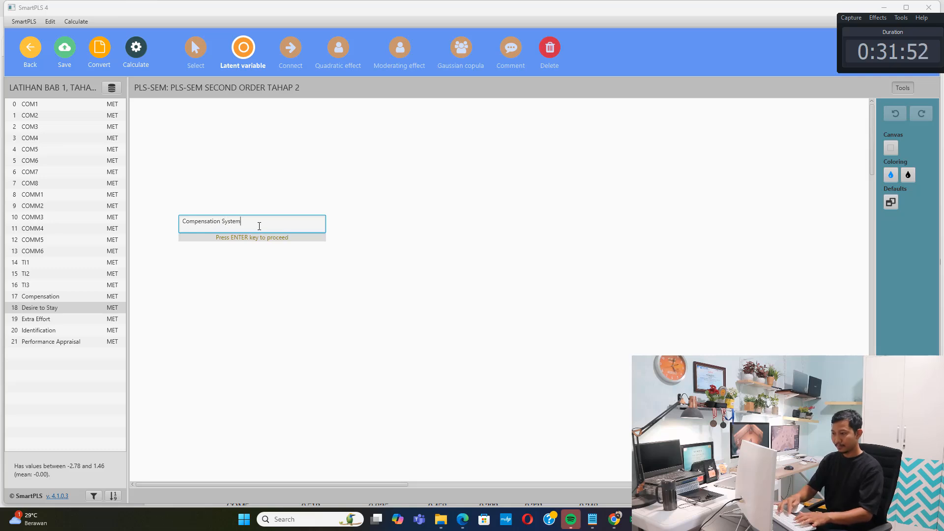
key("Return")
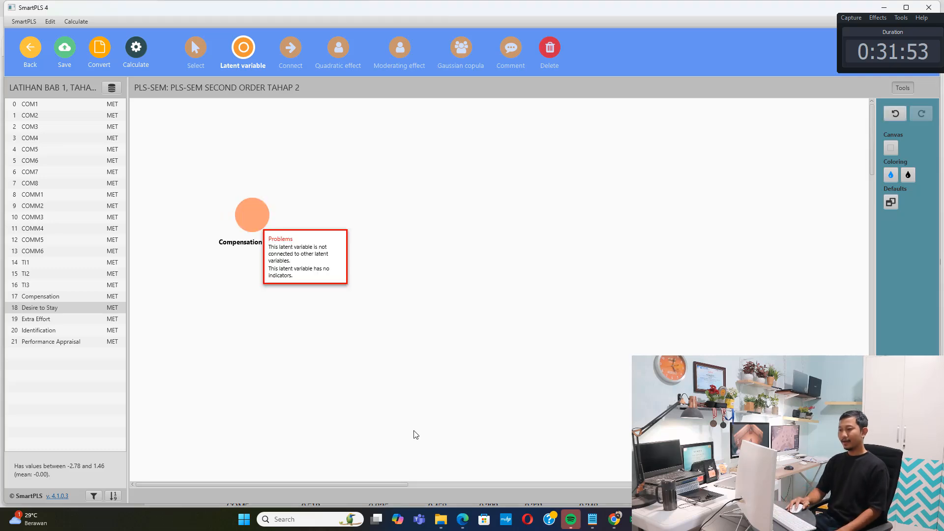
Step: Check the reference diagram again and add a latent variable named Commitment above and to the right of Compensation System
left_click(464, 527)
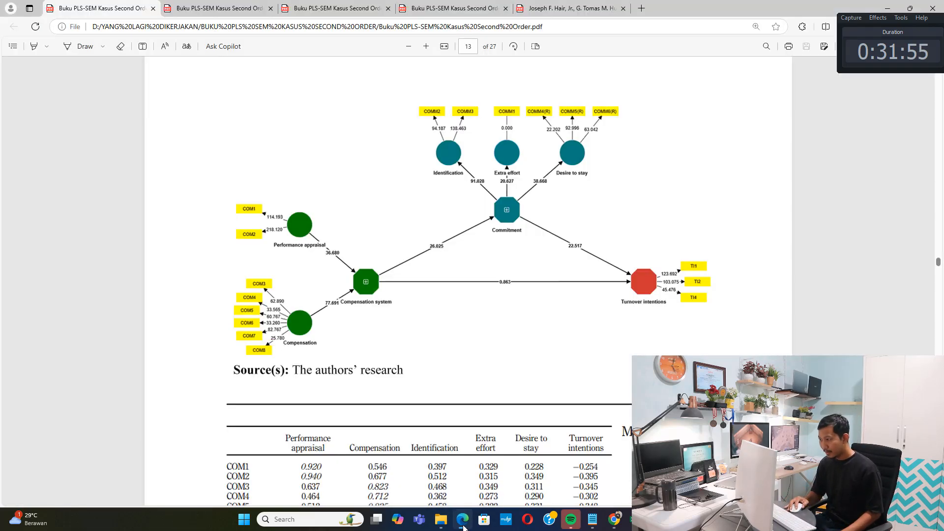
left_click(464, 527)
left_click(449, 152)
type("Alpha")
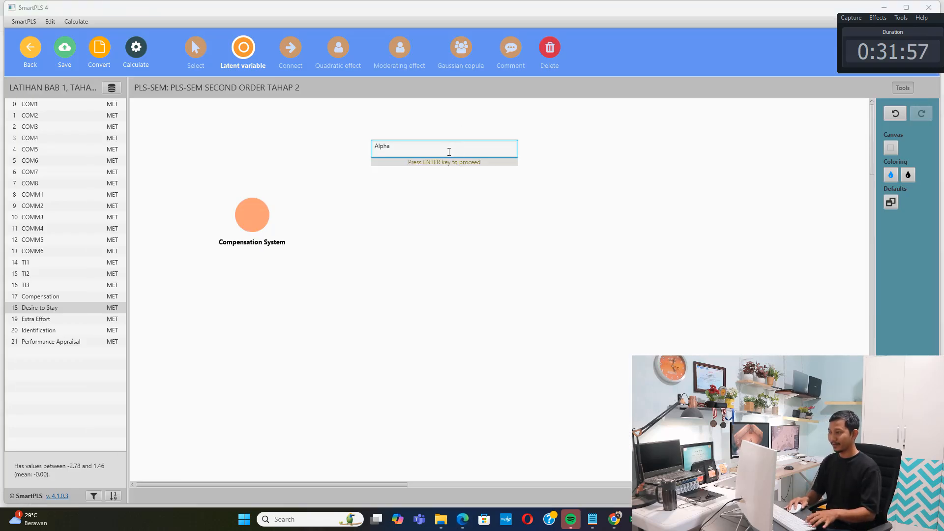
type("Commit")
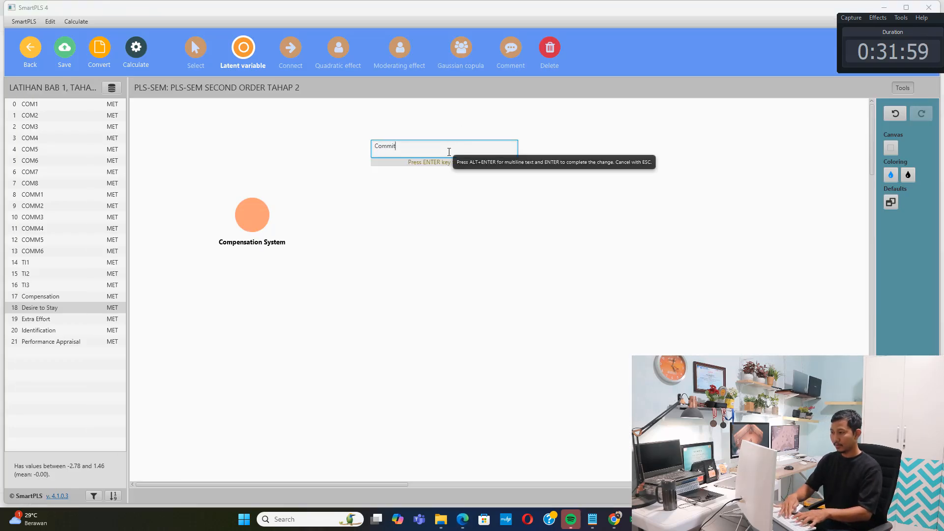
type("ment")
key("Return")
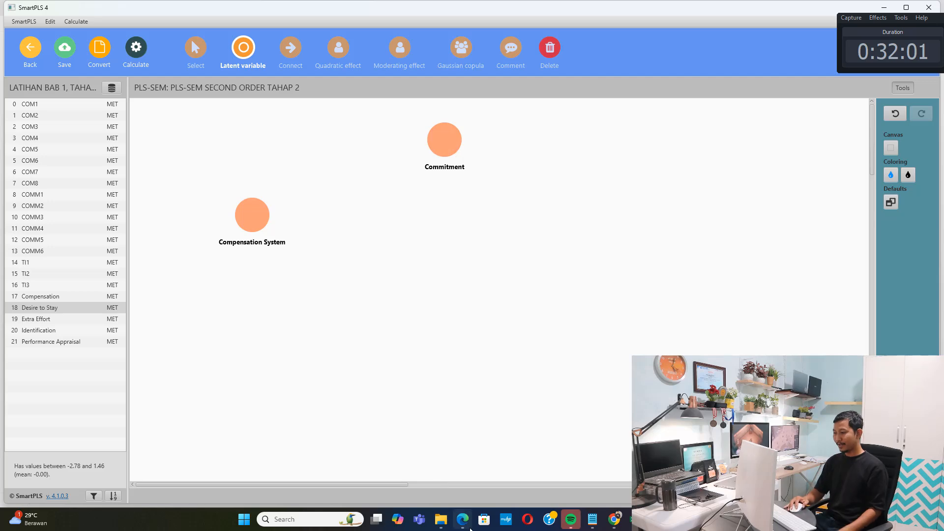
Step: Following the reference diagram, add a latent variable named Turnover Intention to the right of and below Commitment
left_click(463, 520)
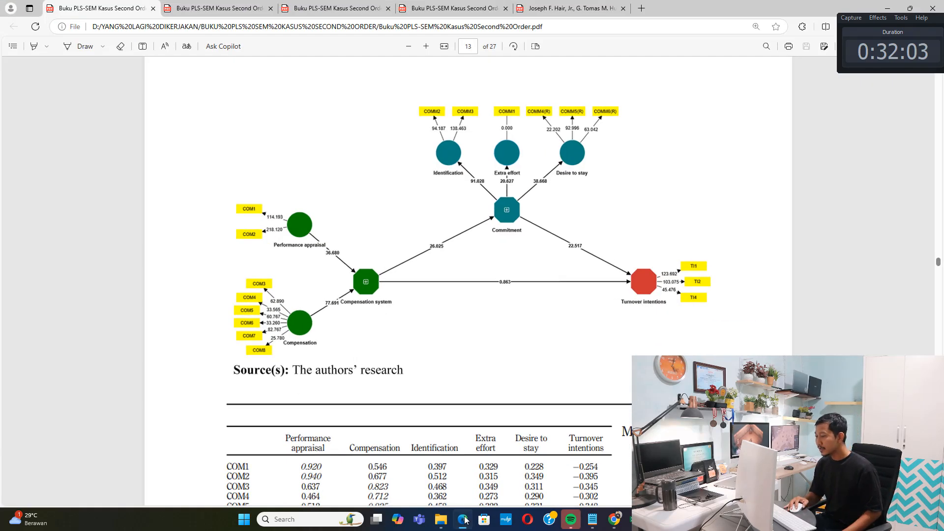
left_click(464, 520)
left_click(602, 224)
key("ctrl+a")
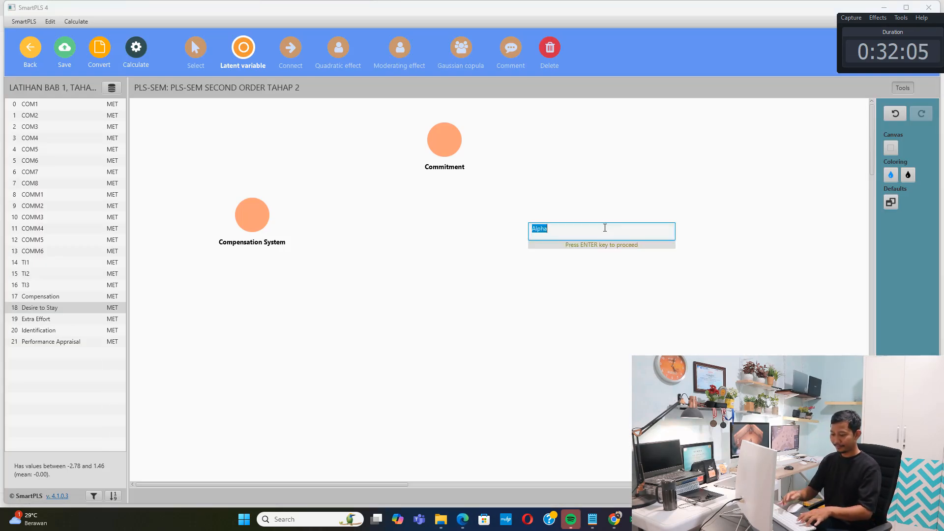
type("Turnover Intent")
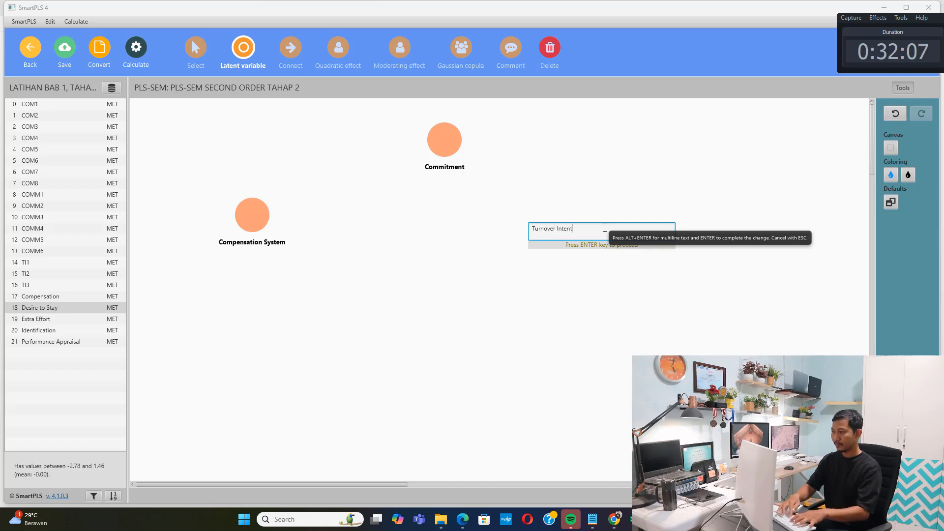
type("ion")
key("Return")
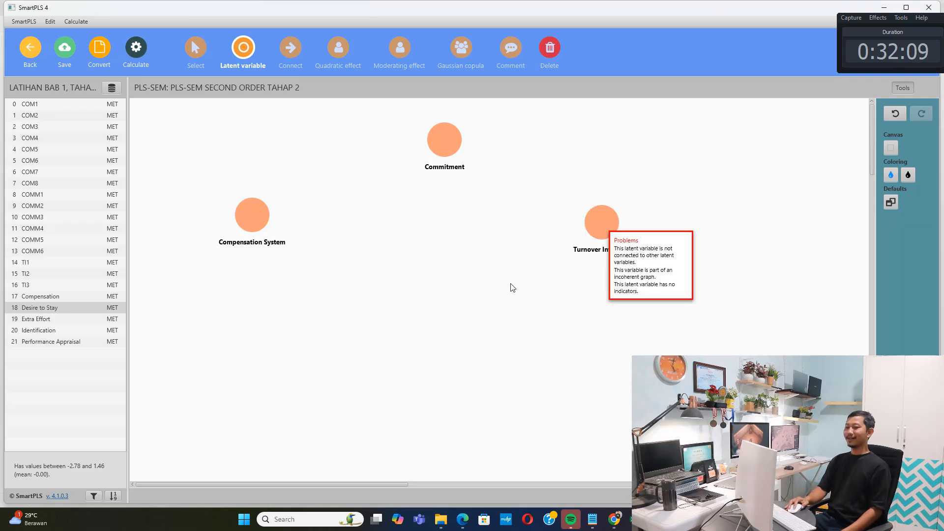
Step: After checking the reference diagram, assign Performance Appraisal and Compensation as indicators of Compensation System and align them to its left
left_click(462, 519)
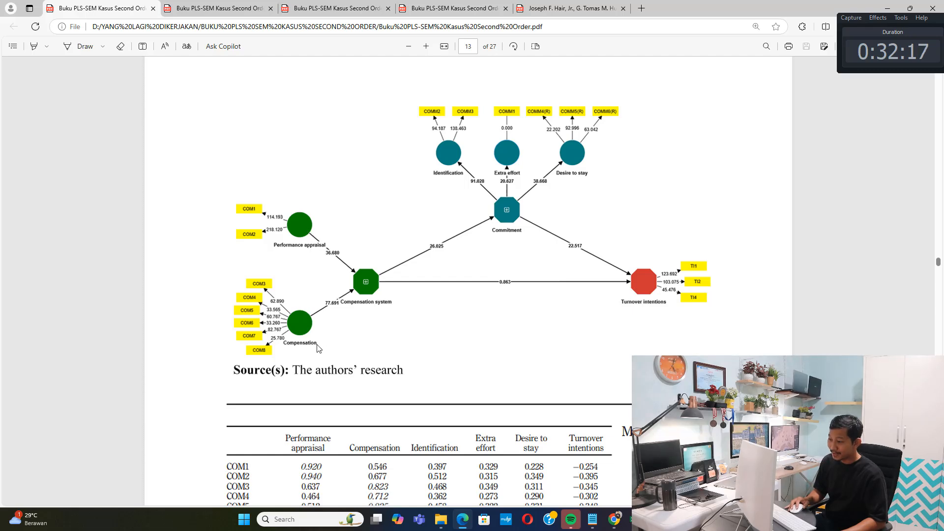
key("alt+Tab")
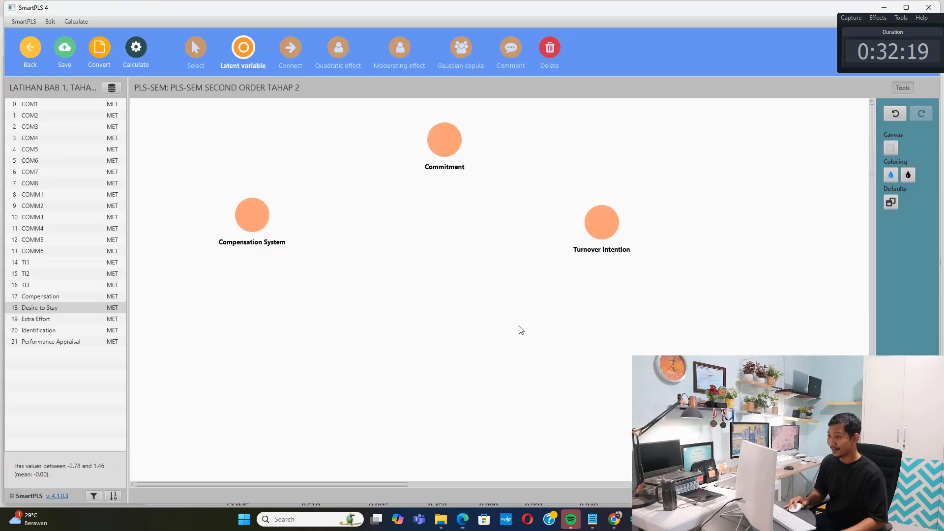
left_click(196, 49)
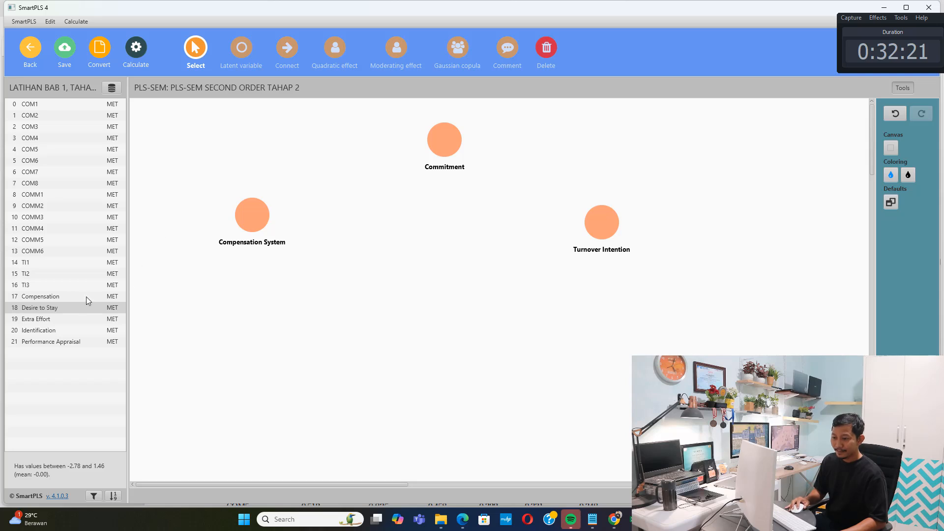
left_click_drag(58, 344, 245, 222)
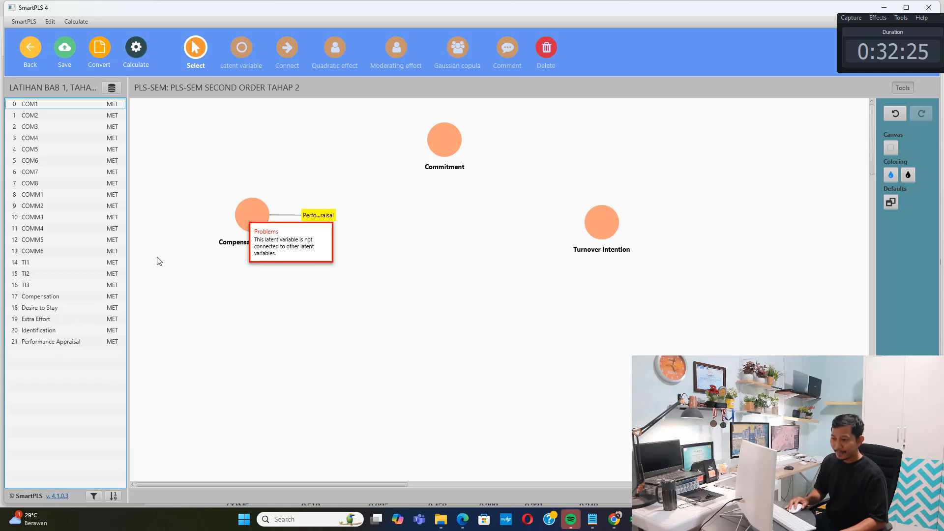
left_click(50, 296)
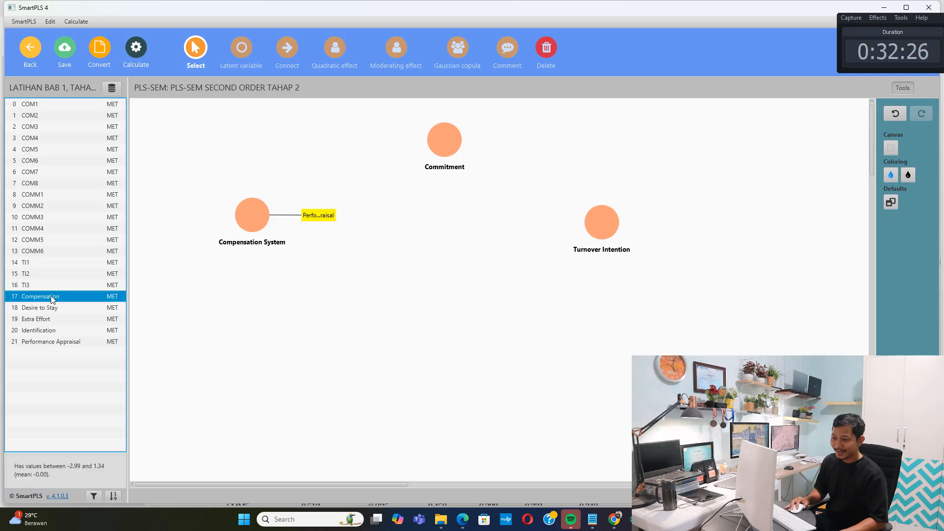
right_click(242, 214)
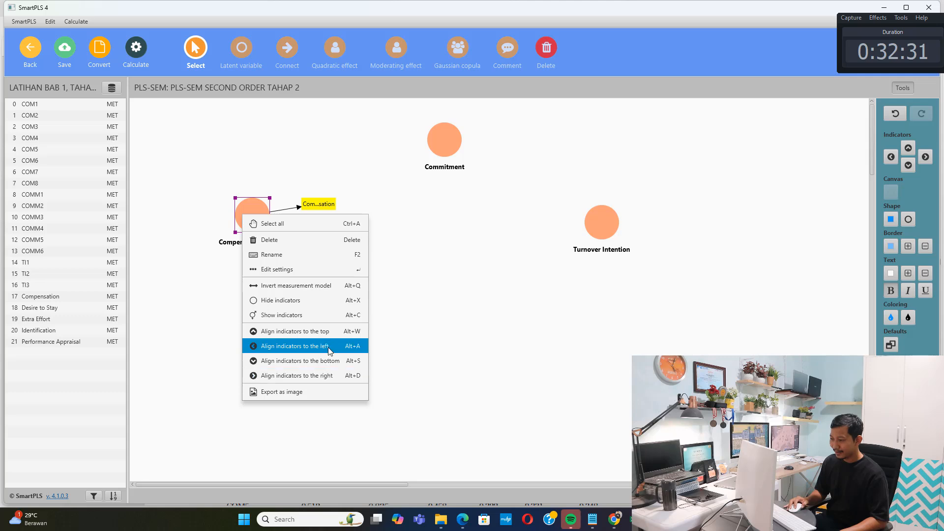
left_click(326, 375)
Step: Invert the measurement model of Compensation System so its indicators are formative
right_click(241, 215)
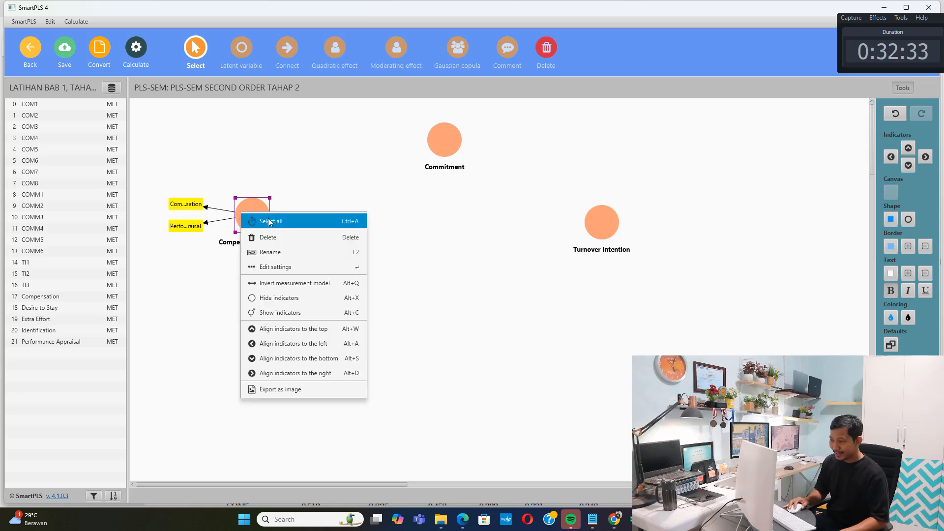
left_click(315, 285)
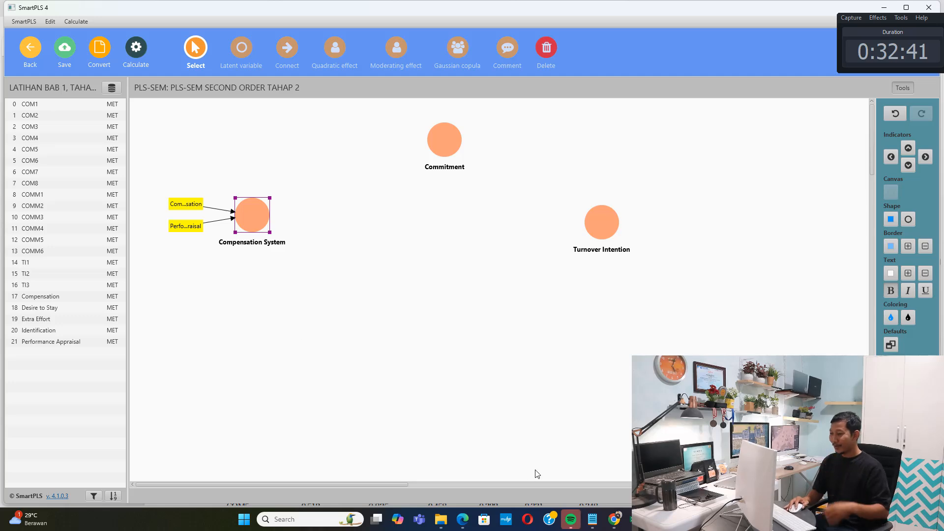
Step: Following the reference diagram, assign Identification, Extra Effort and Desire to Stay as indicators of Commitment and align them above it
left_click(465, 520)
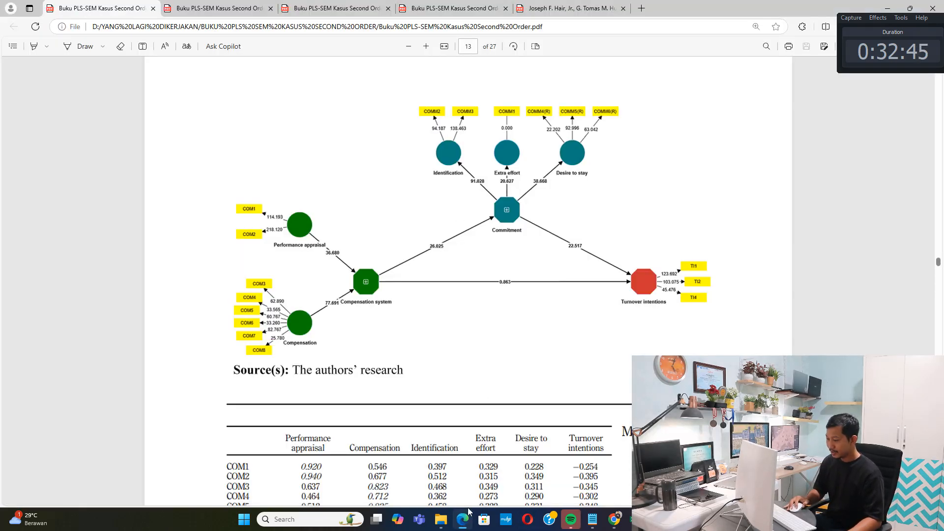
left_click(462, 520)
left_click_drag(35, 331, 94, 291)
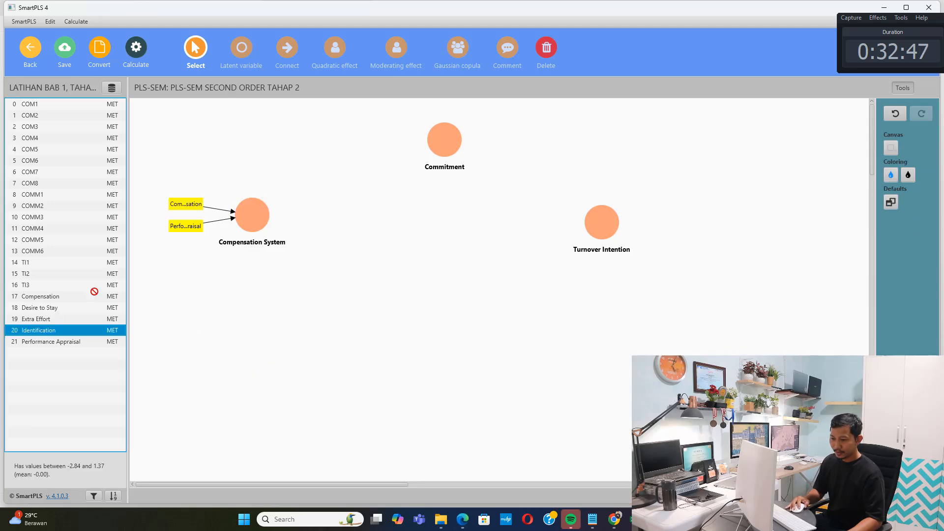
left_click_drag(437, 135, 439, 137)
left_click_drag(36, 319, 437, 150)
left_click(463, 520)
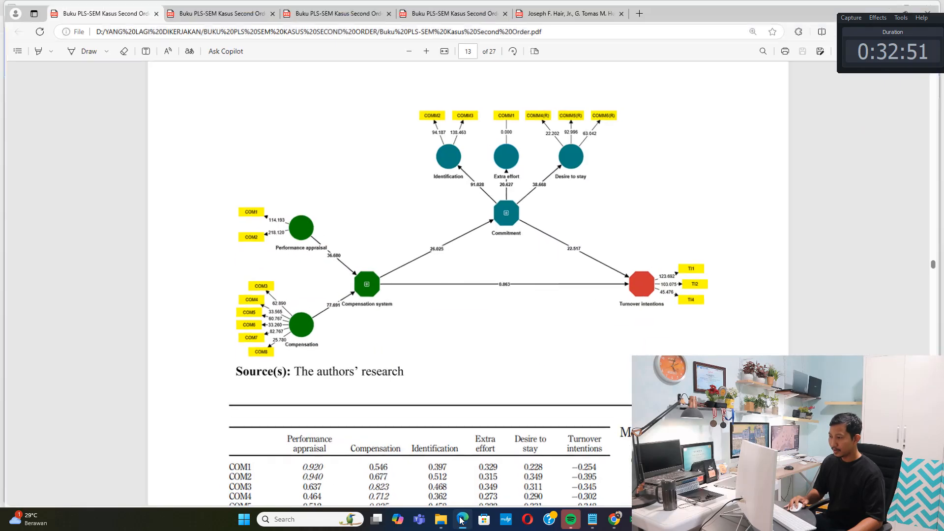
left_click(463, 519)
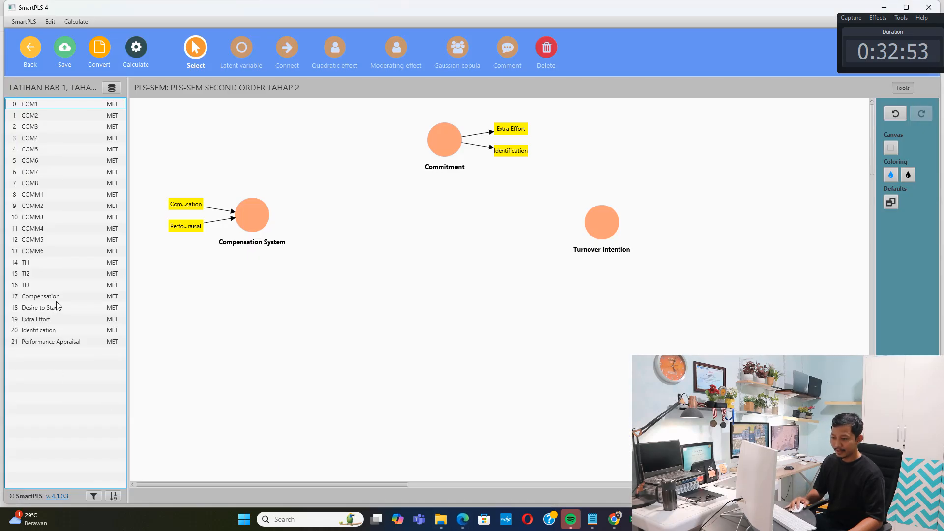
left_click_drag(57, 308, 443, 139)
right_click(441, 138)
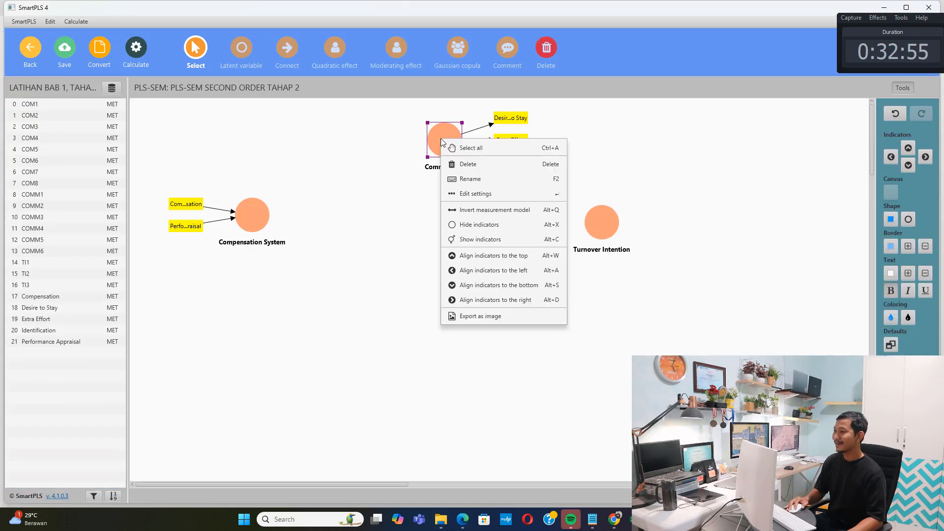
left_click(492, 255)
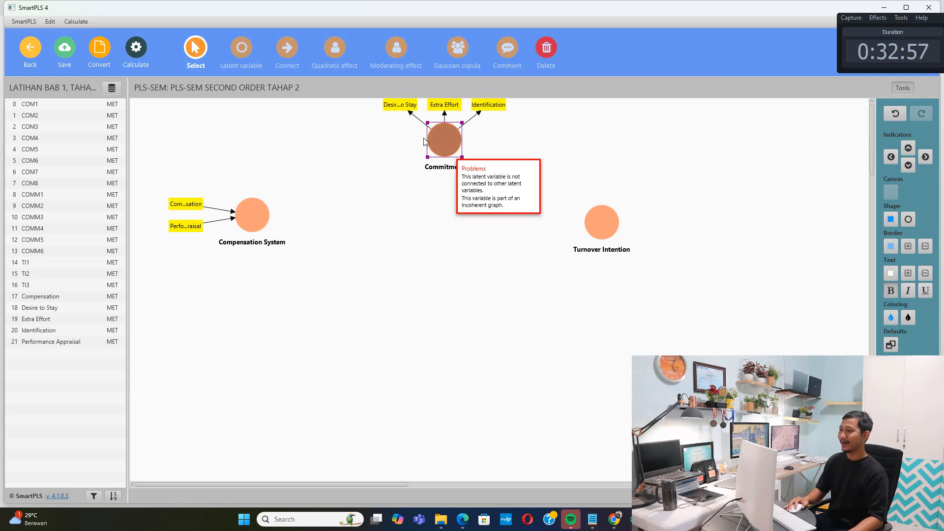
Step: Move Commitment and Compensation System lower on the canvas, and realign Commitment's indicators above it with more spacing
left_click_drag(426, 142, 423, 185)
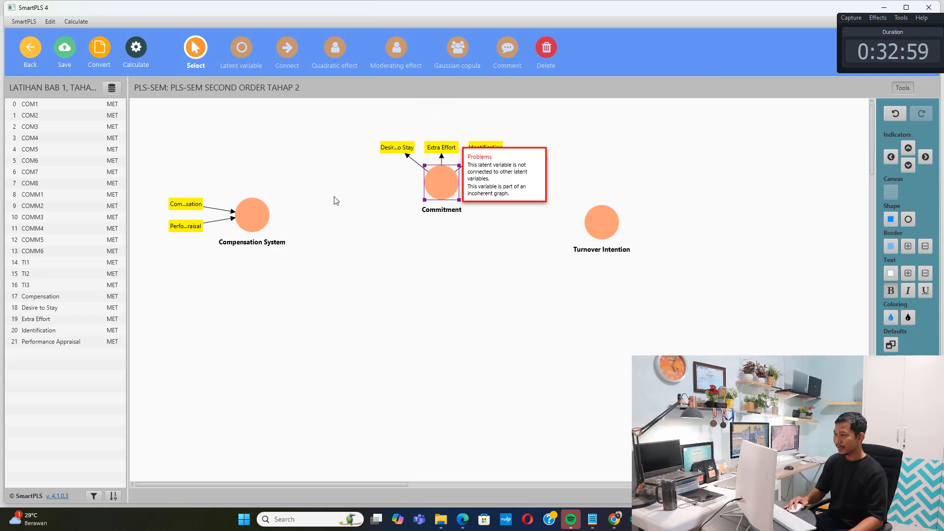
left_click_drag(252, 215, 294, 277)
right_click(442, 185)
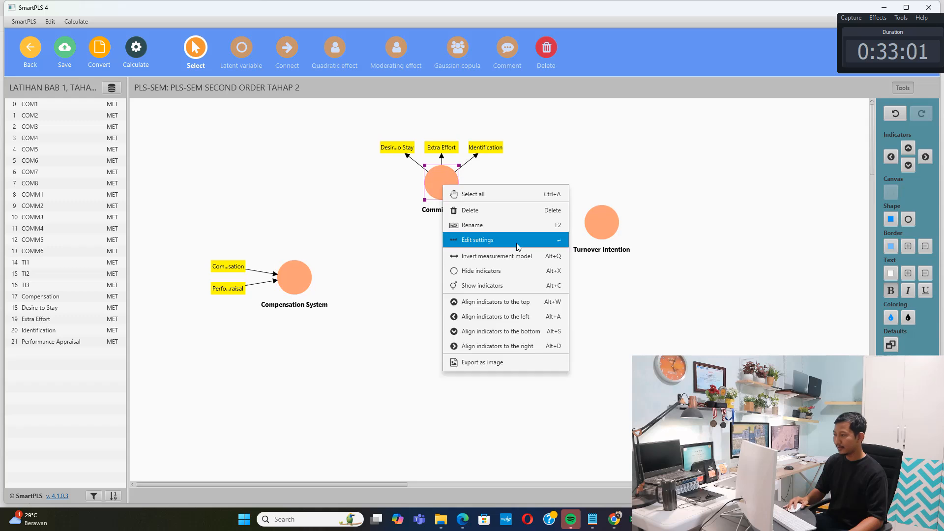
left_click(506, 302)
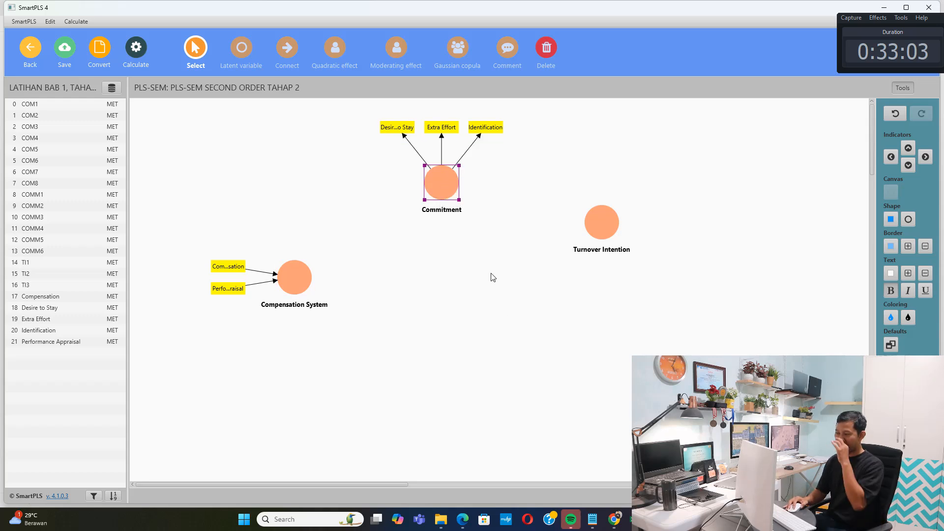
Step: Move Turnover Intention lower on the canvas and assign TI1, TI2 and TI3 as its indicators
left_click_drag(596, 239, 601, 268)
left_click(75, 262)
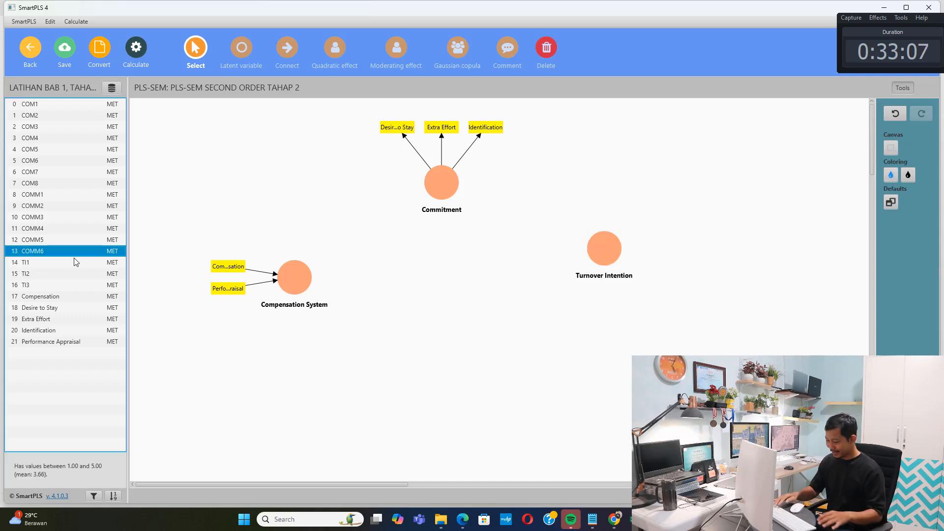
left_click(74, 262)
key("shift+Down")
key("shift+Down")
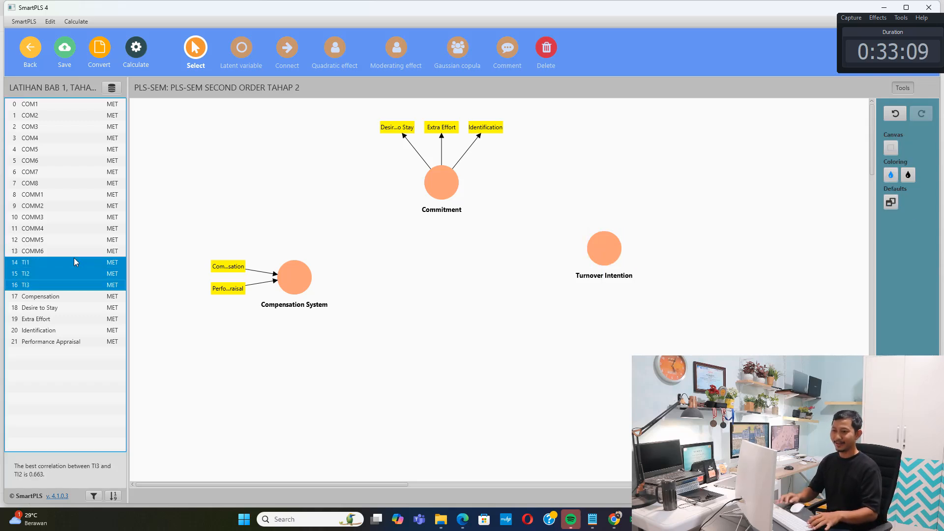
left_click_drag(31, 274, 570, 283)
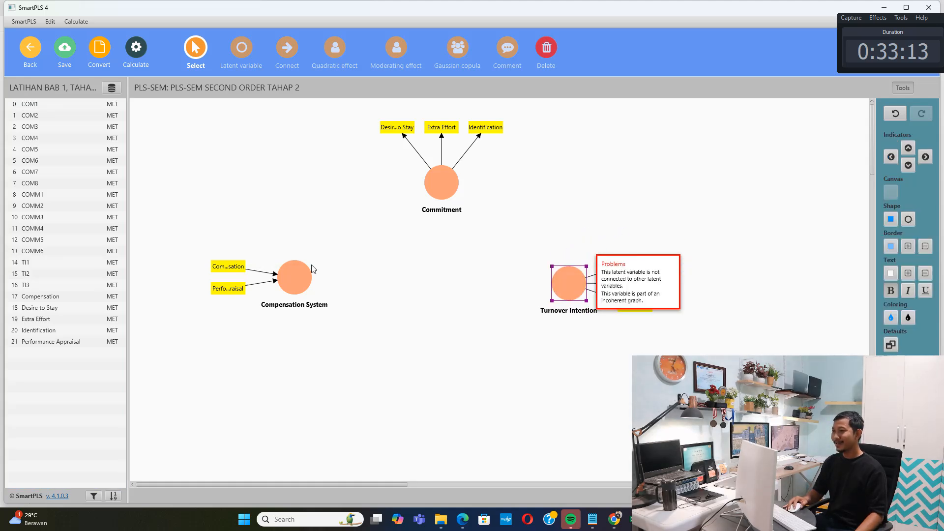
Step: Connect Compensation System to Commitment and Turnover Intention, connect Commitment to Turnover Intention, and level Compensation System with Turnover Intention
left_click_drag(300, 273, 562, 281)
left_click(284, 50)
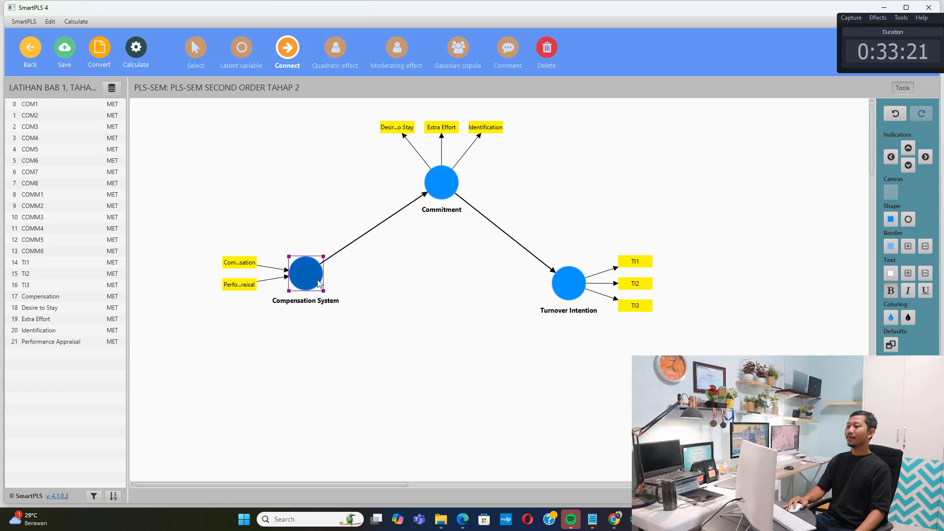
left_click_drag(313, 279, 566, 284)
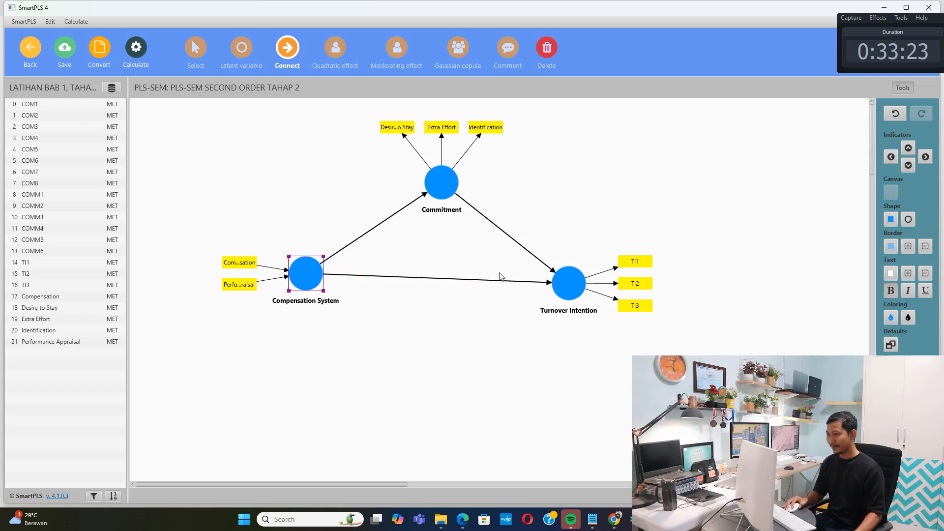
key("Escape")
left_click_drag(311, 274, 306, 283)
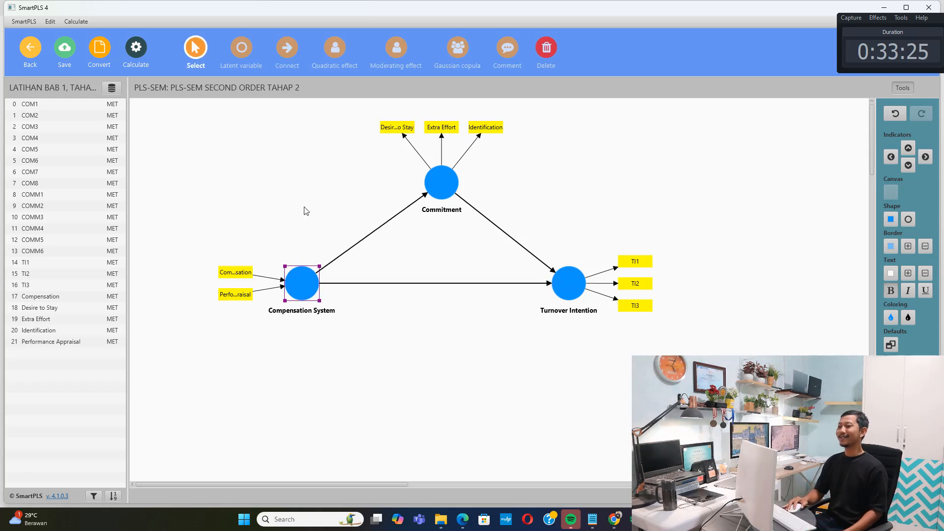
left_click(305, 210)
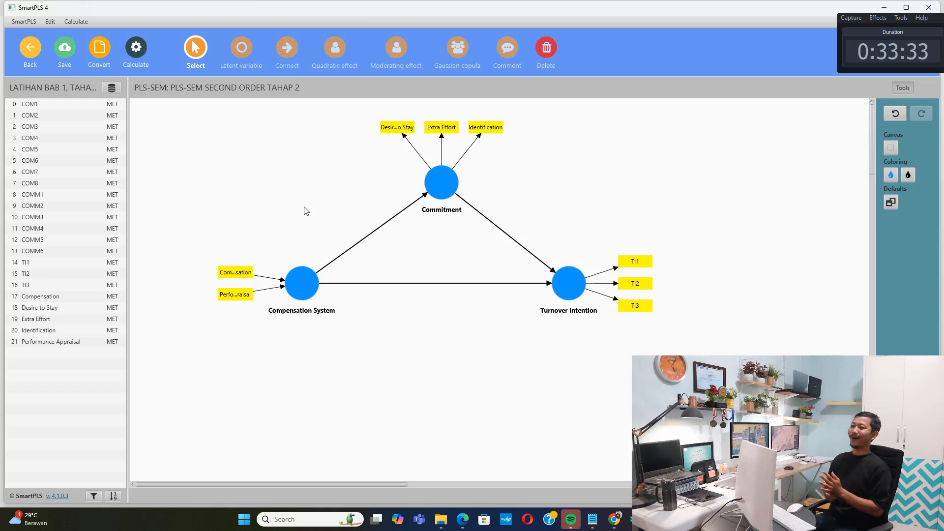
Step: Run the PLS-SEM algorithm with the Path weighting scheme, Standardized results and Default initial weights, opening the report
left_click(69, 23)
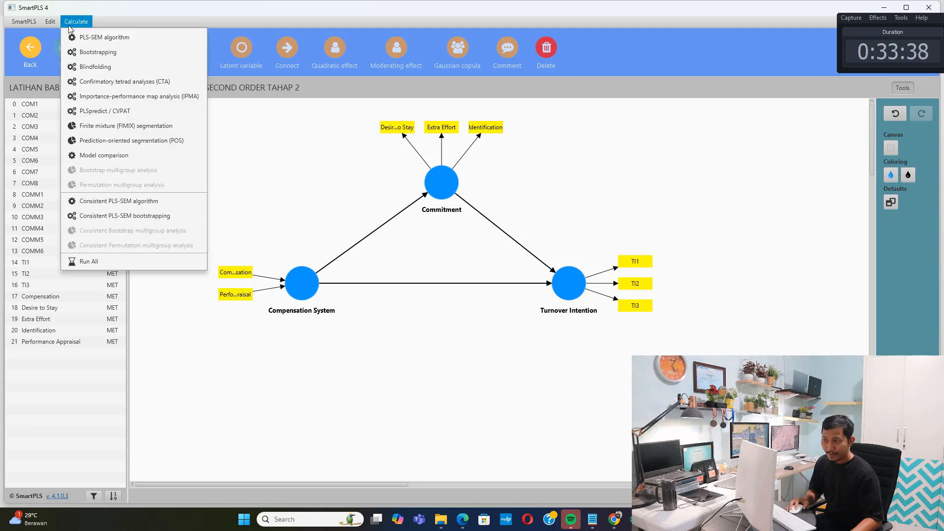
left_click(92, 37)
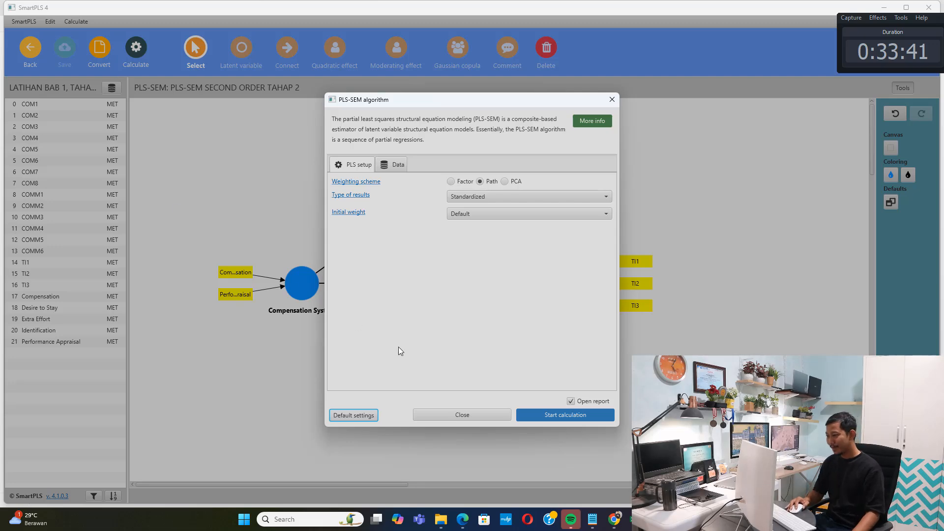
left_click(534, 417)
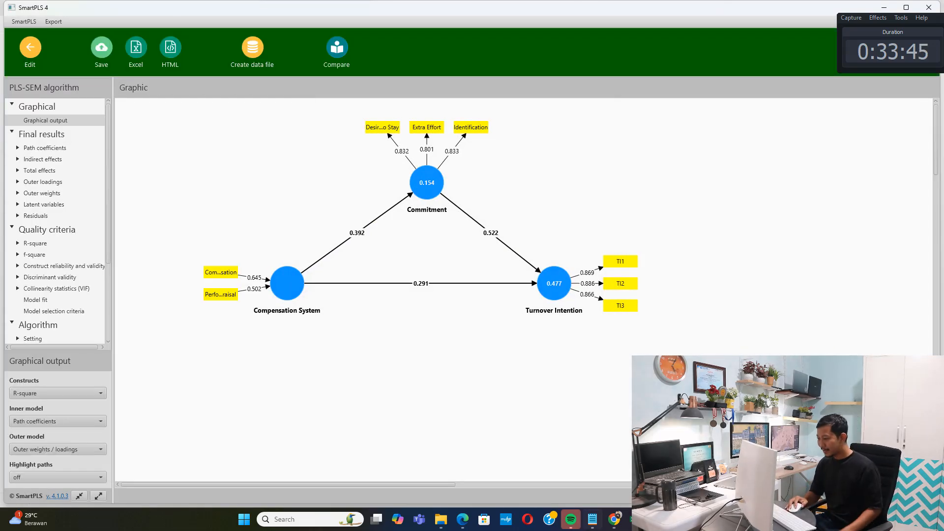
Step: Switch to the Notepad notes on second-order outer model testing and review the reflective indicator criteria listed for Commitment
left_click(593, 520)
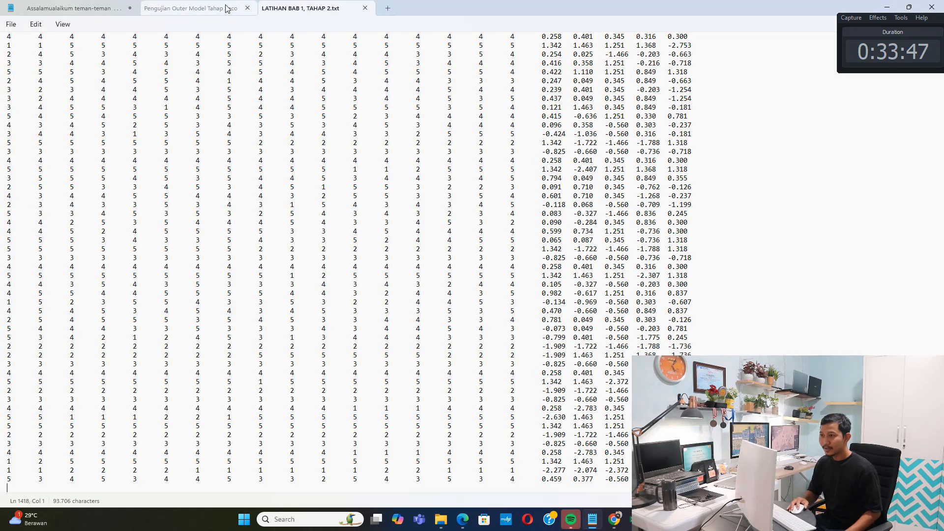
left_click(197, 8)
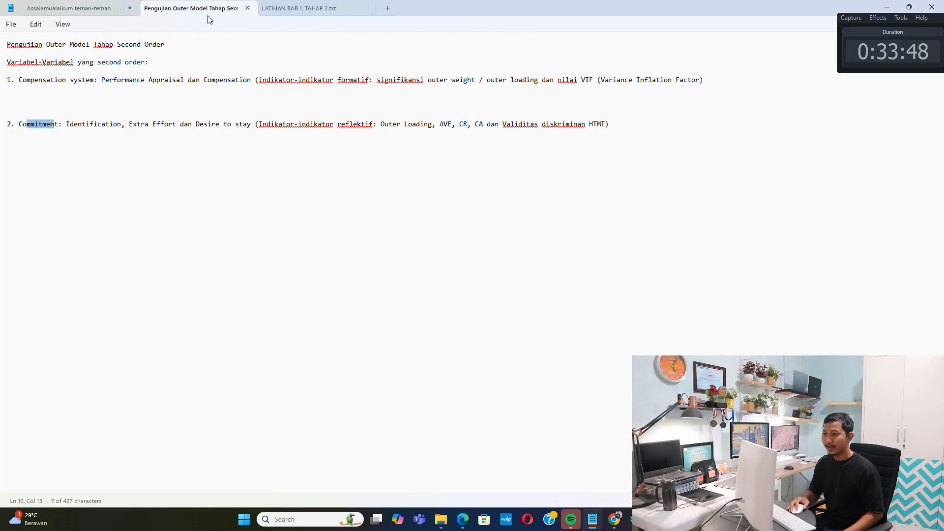
left_click(288, 141)
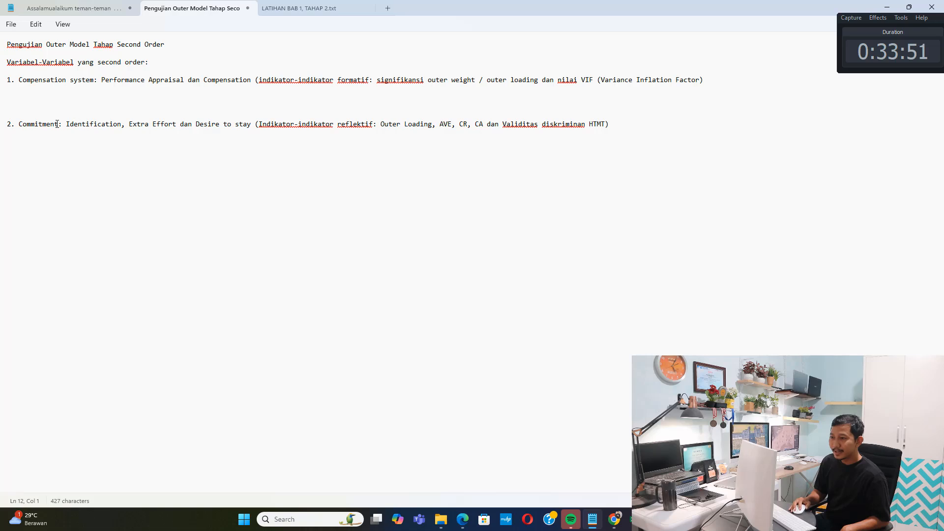
left_click_drag(18, 126, 291, 121)
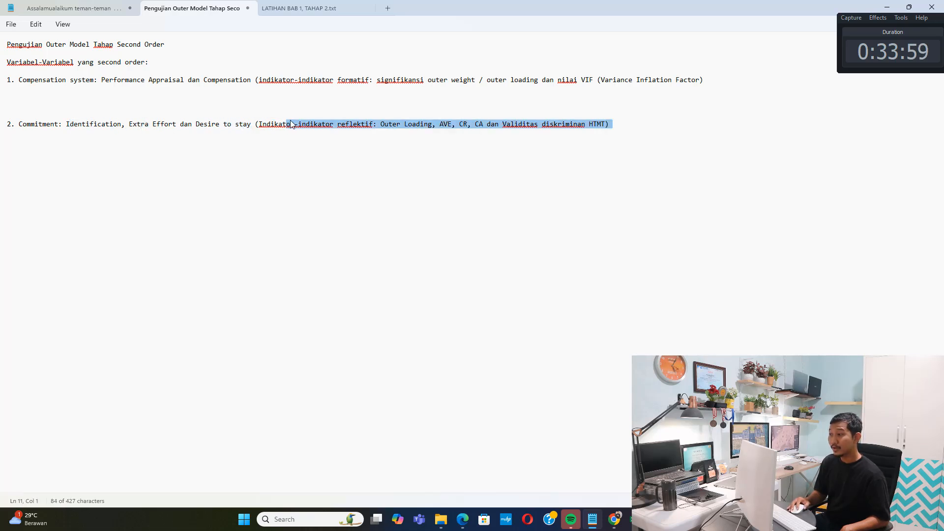
left_click(376, 147)
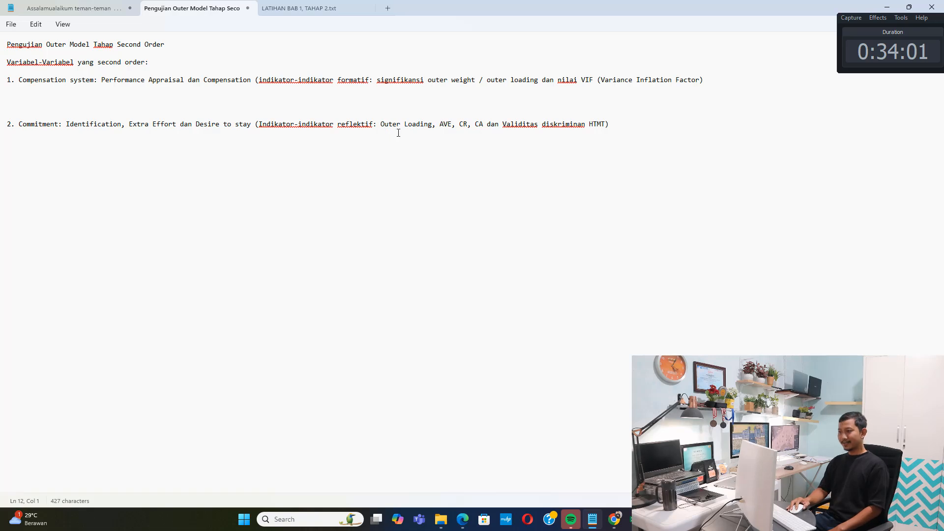
left_click_drag(379, 124, 401, 124)
Step: Below the Commitment entry, add the line "Outerloading dari Identification, Extra Effor dan Desire to stay"
left_click(155, 151)
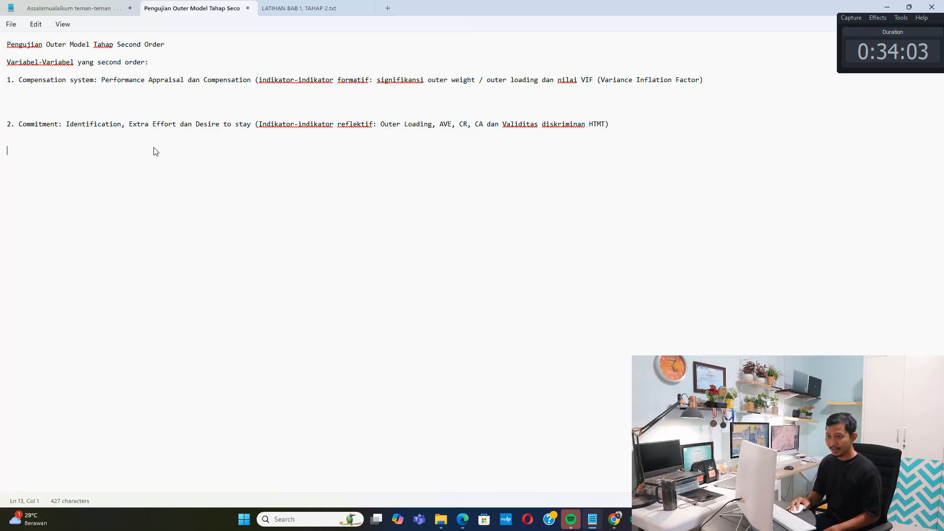
left_click(147, 146)
type("Ou")
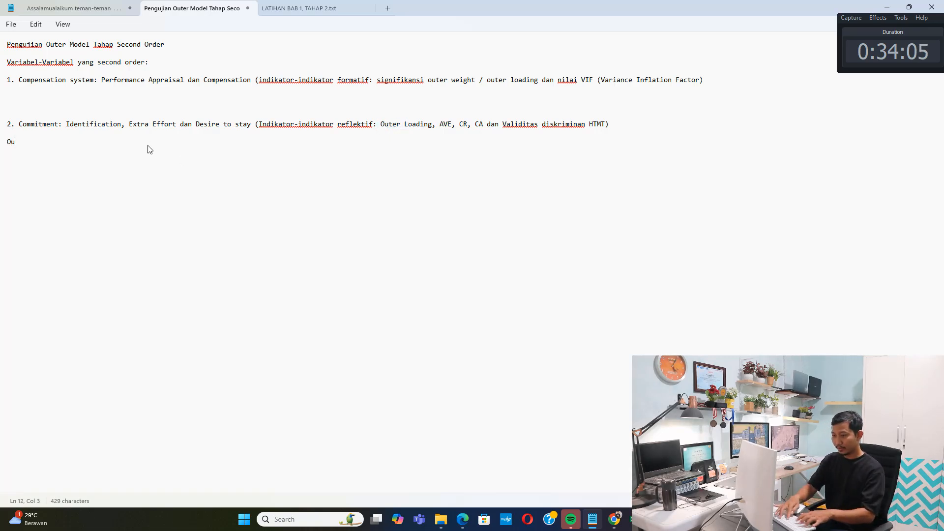
type("terlo")
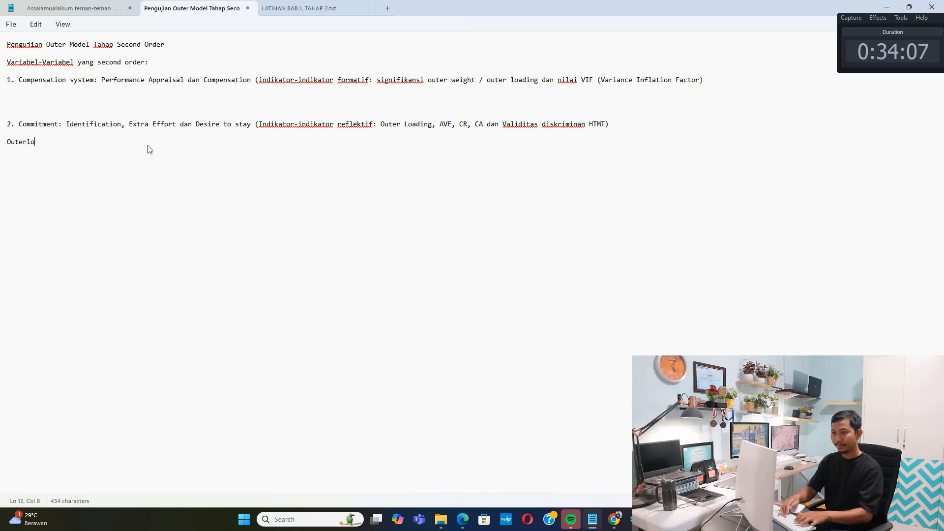
type("ading dari")
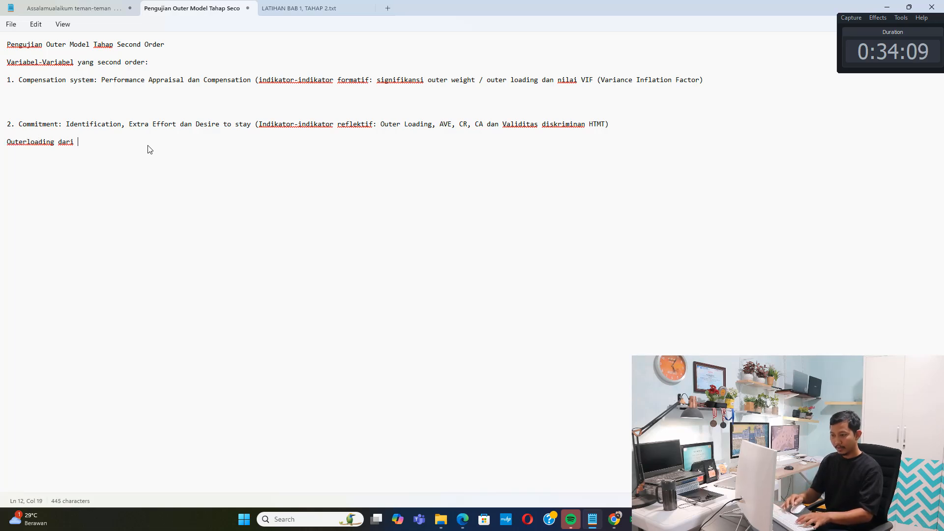
type(" Identif")
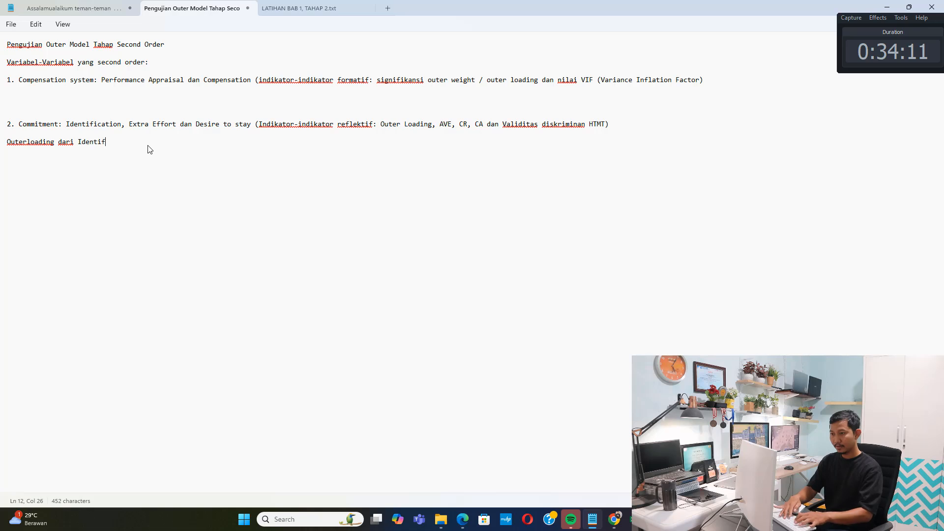
type("ication, Ext")
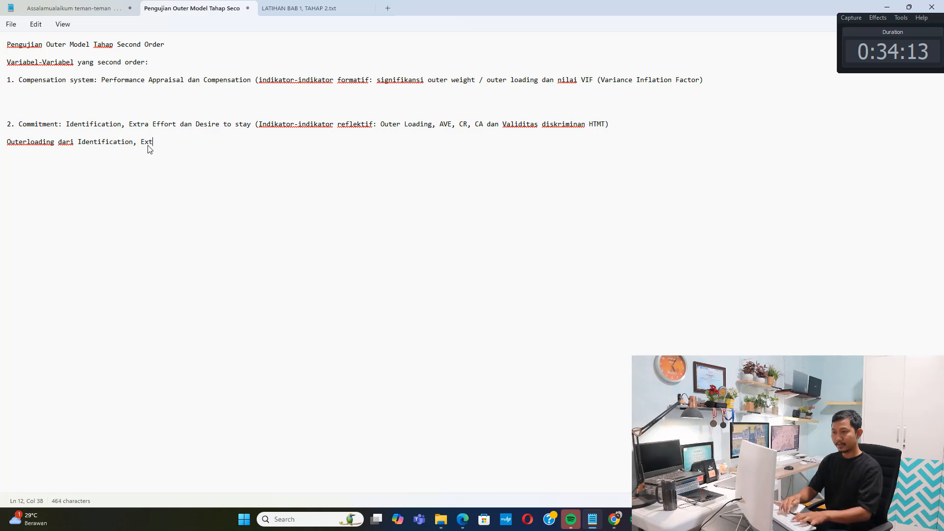
type("ra Effor dan")
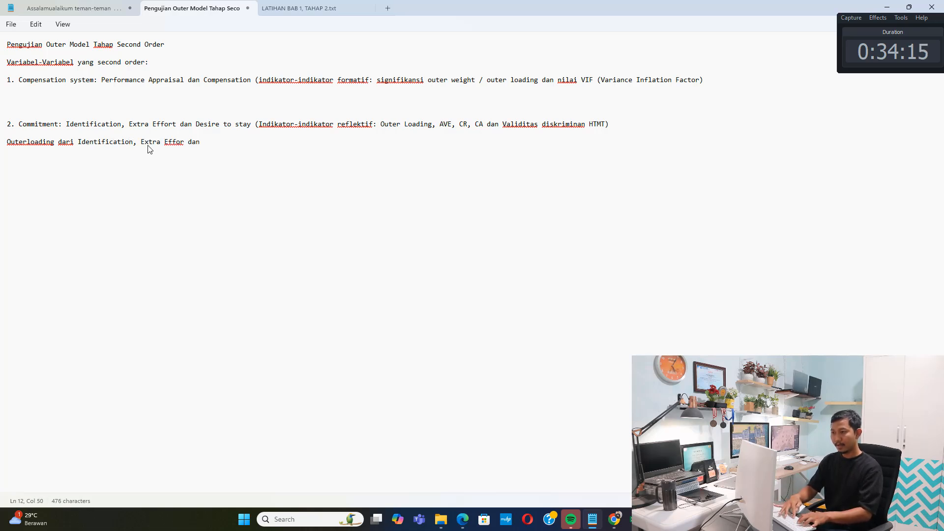
type(" Desire to s")
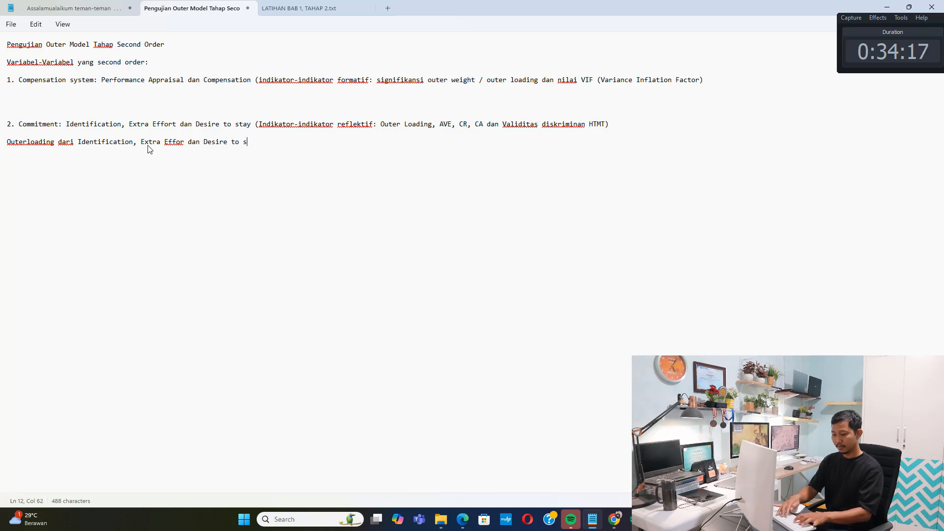
type("tay")
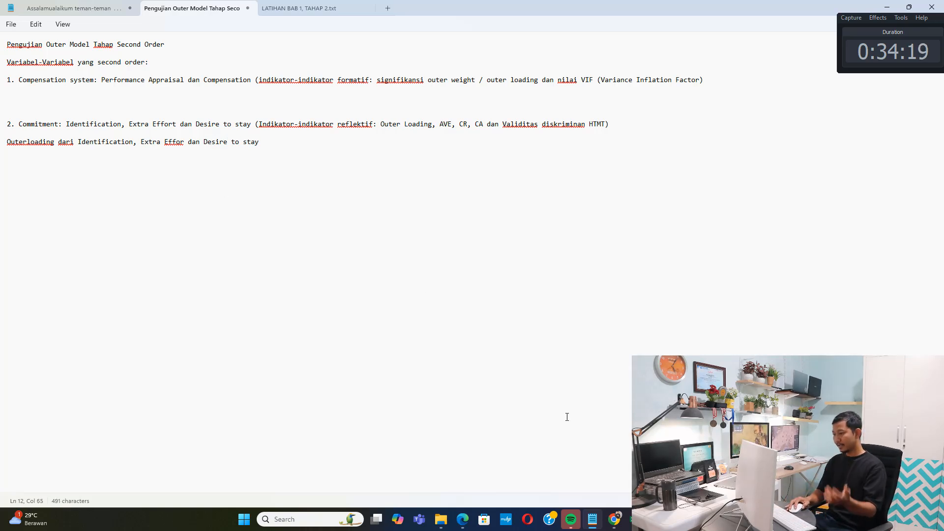
Step: Switch to the SmartPLS report and examine Identification's loading on Commitment in the outer loadings matrix
left_click(679, 519)
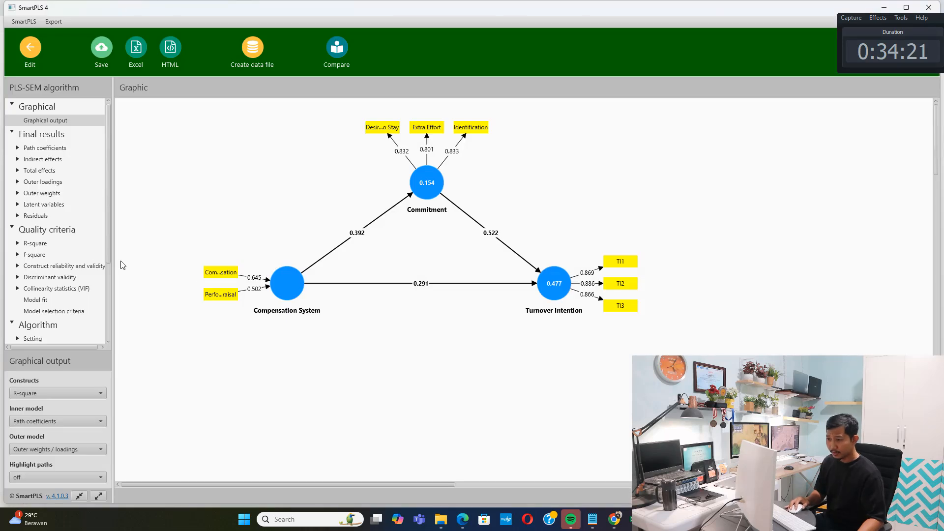
left_click(50, 182)
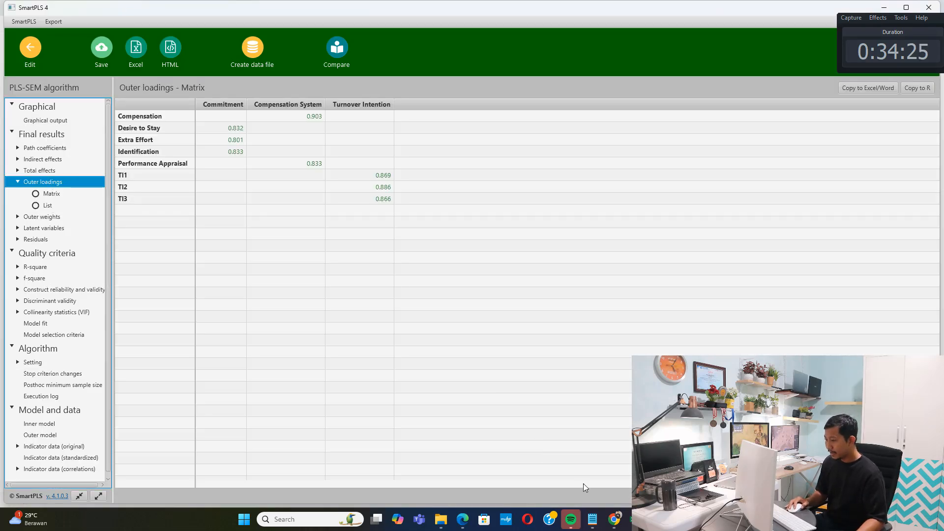
left_click(593, 520)
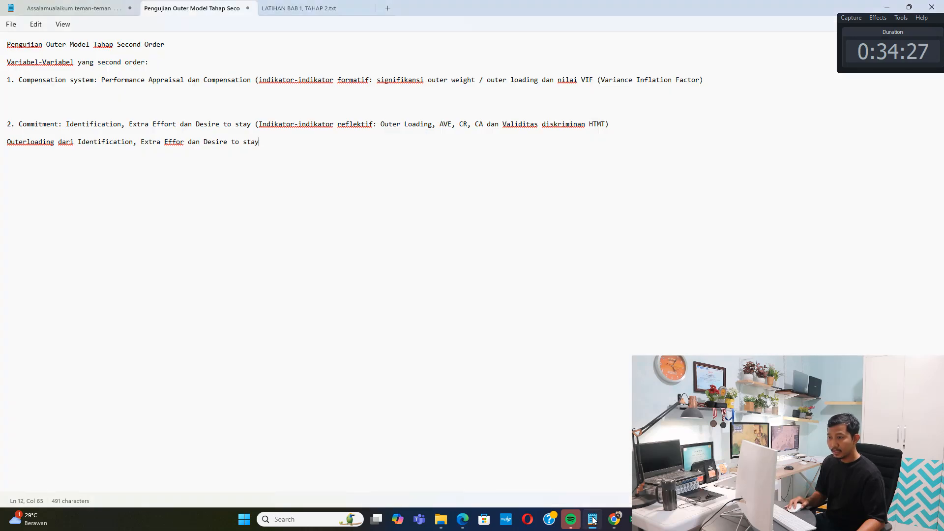
left_click(593, 519)
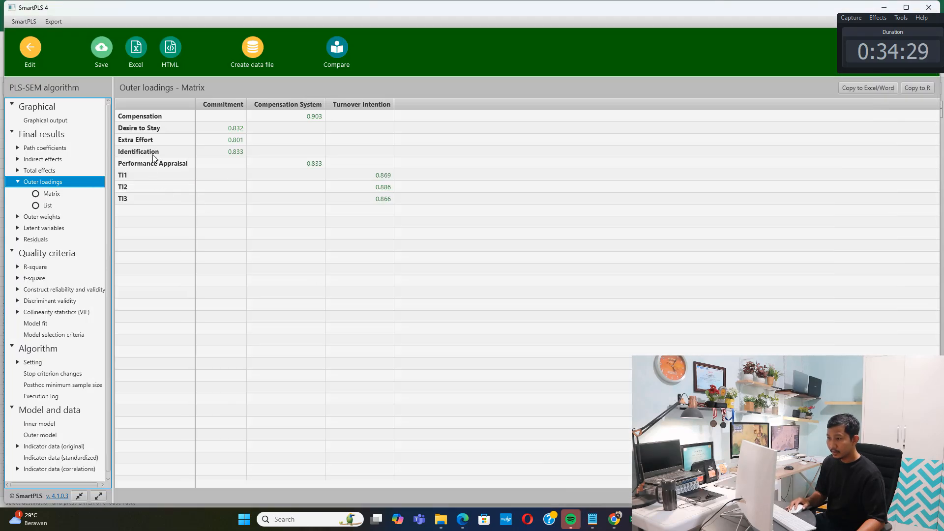
left_click(173, 153)
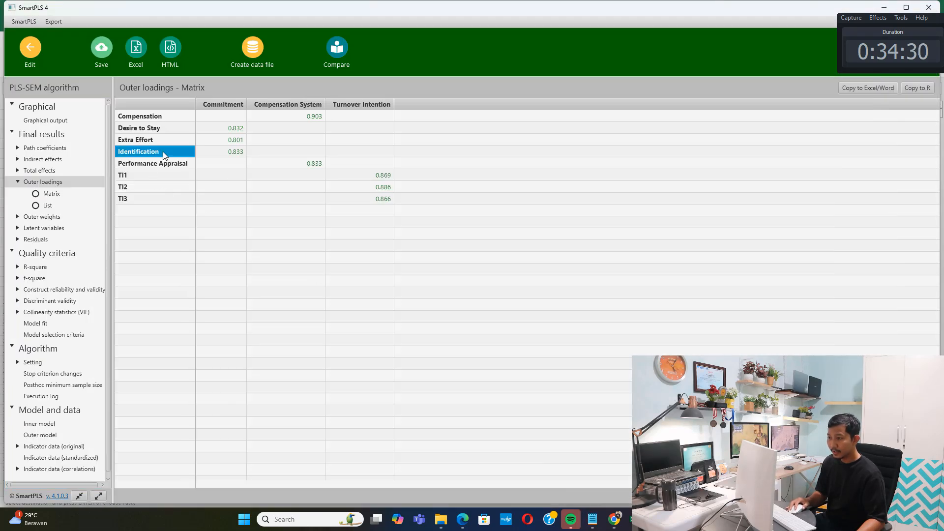
left_click(221, 153)
Step: In the Notepad outer loading line, add "= 0,833 > 0,7" after Identification
left_click(593, 519)
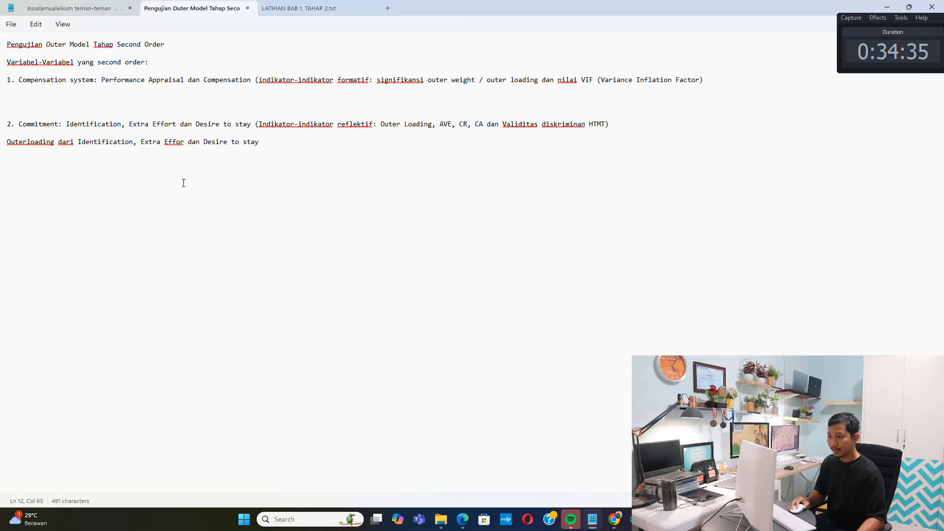
left_click(134, 142)
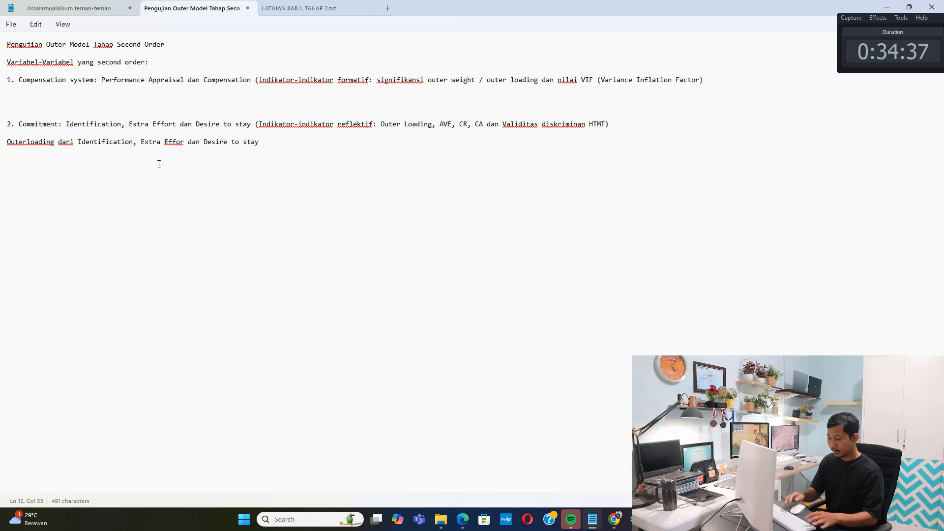
type("= ")
type("0,833 > ")
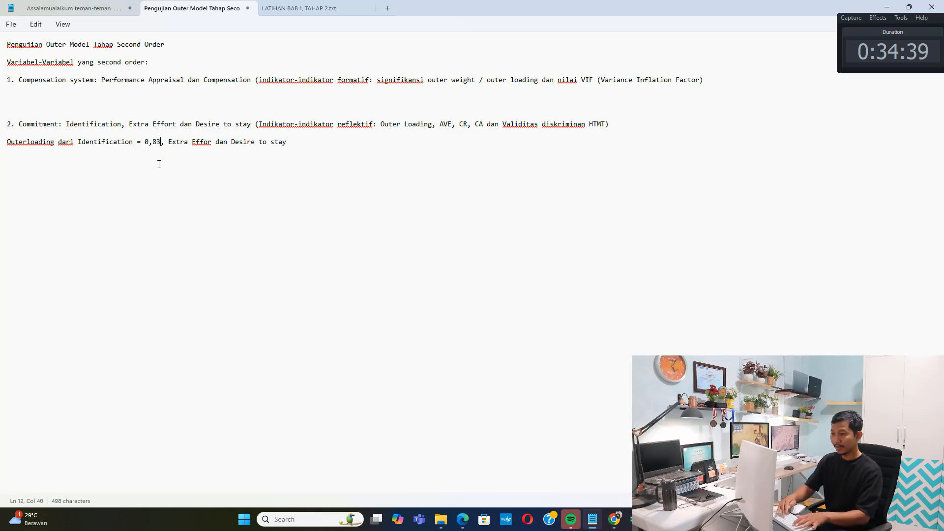
type("0,7")
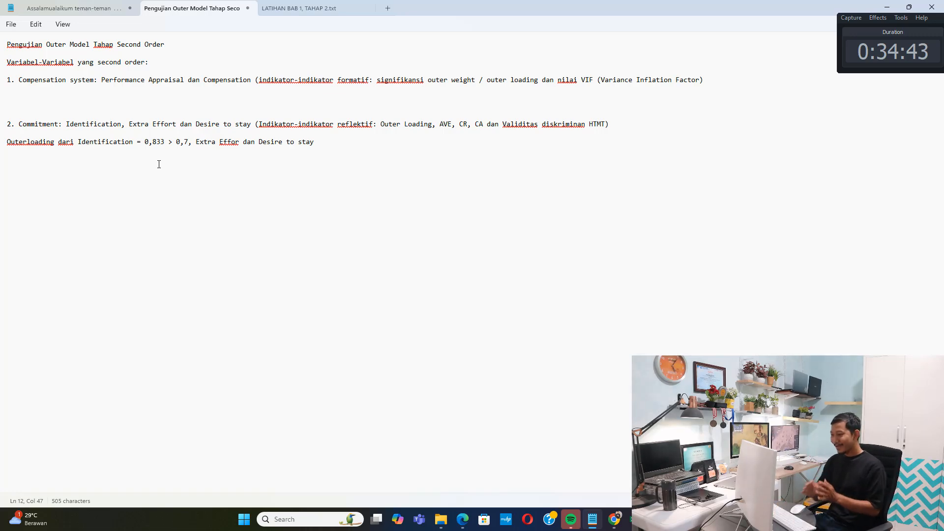
Step: Look up Extra Effort's loading in the SmartPLS matrix and complete its Notepad entry as "Extra Effort = 0,801 > 0,7"
left_click(468, 516)
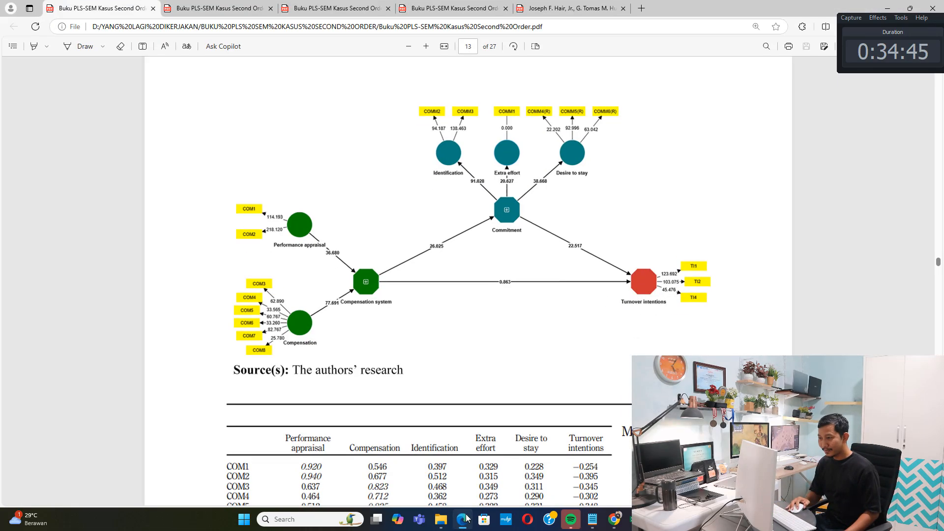
left_click(468, 516)
left_click(596, 523)
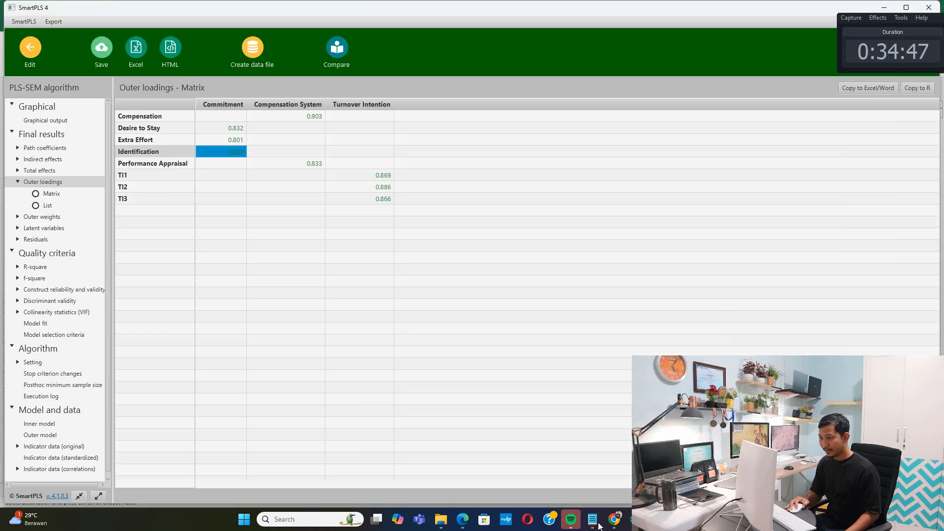
left_click(229, 143)
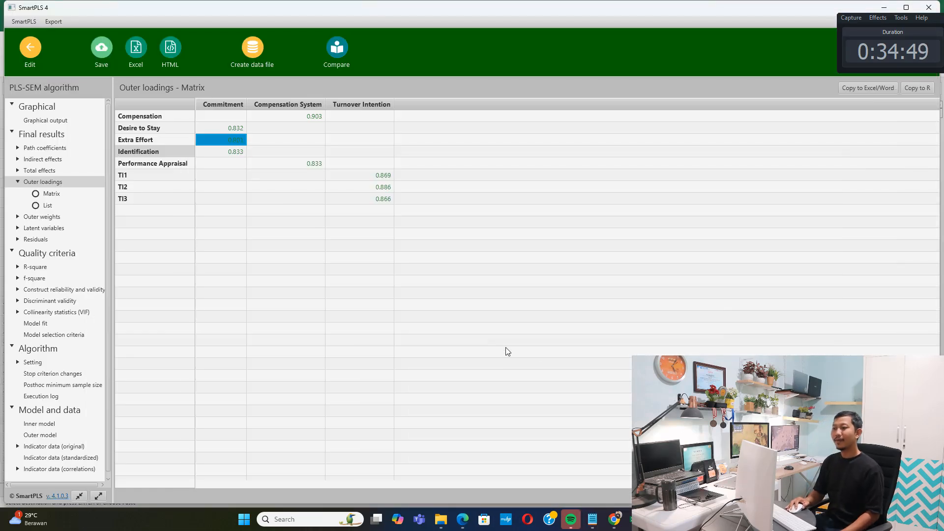
left_click(592, 520)
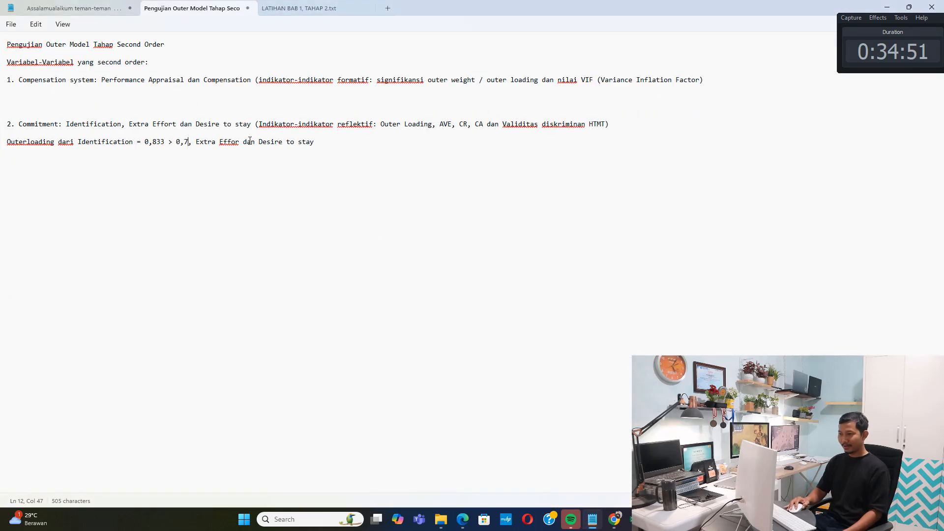
type("t = 0,80")
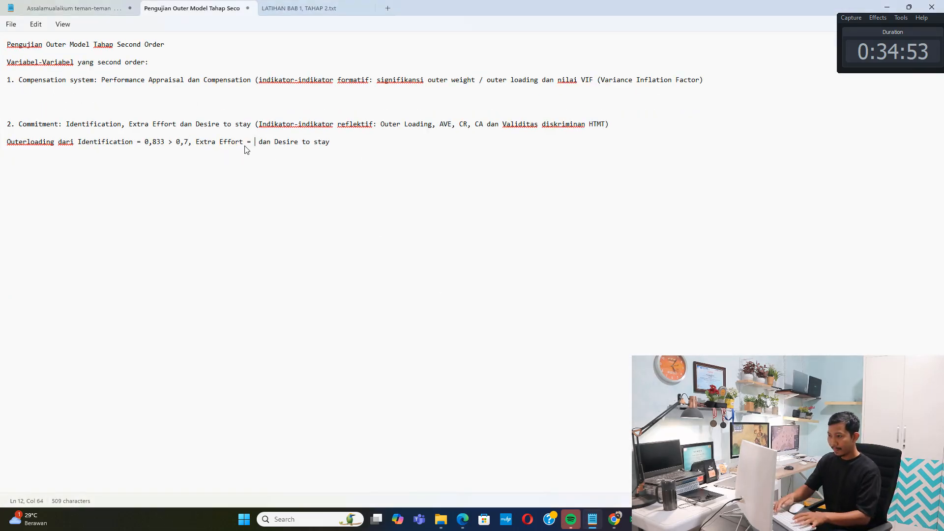
type("1 > 0,")
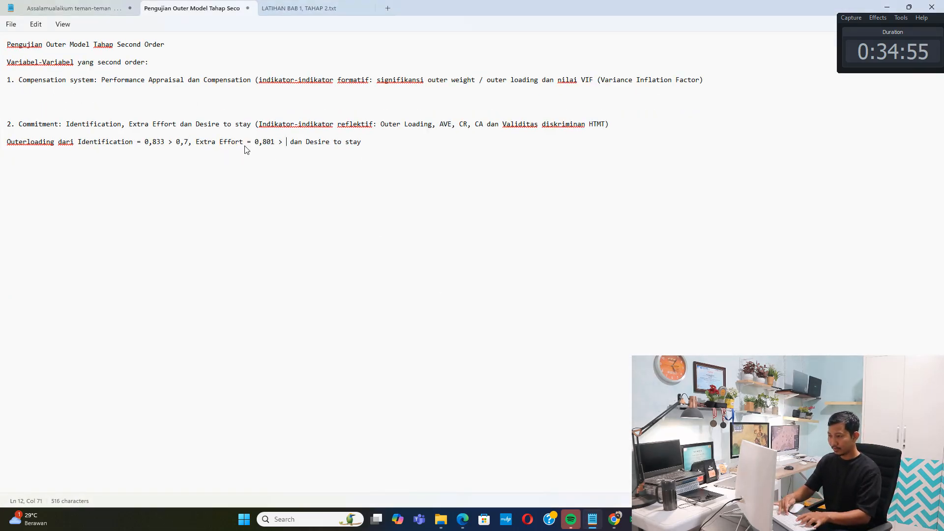
type("7")
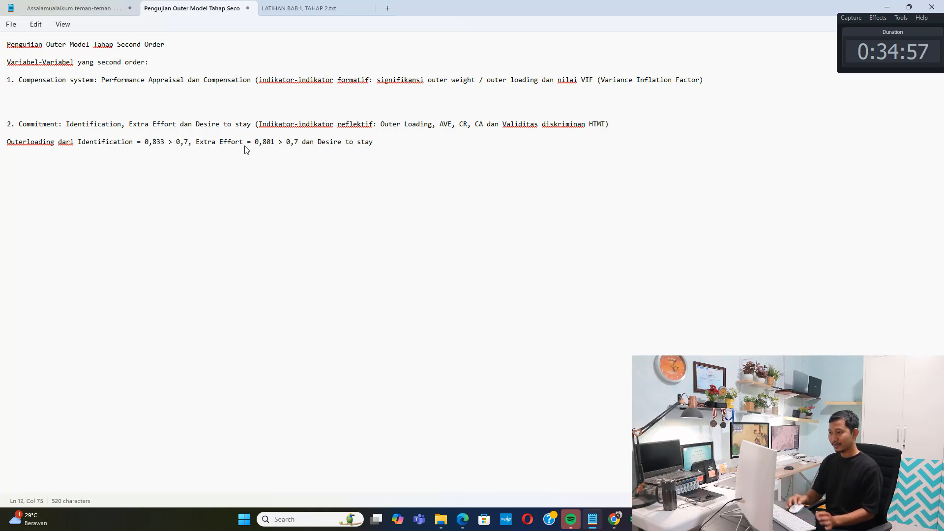
Step: Look up Desire to Stay's loading on Commitment in SmartPLS and add "= 0,832 > 0,7" after Desire to stay in Notepad
left_click(658, 519)
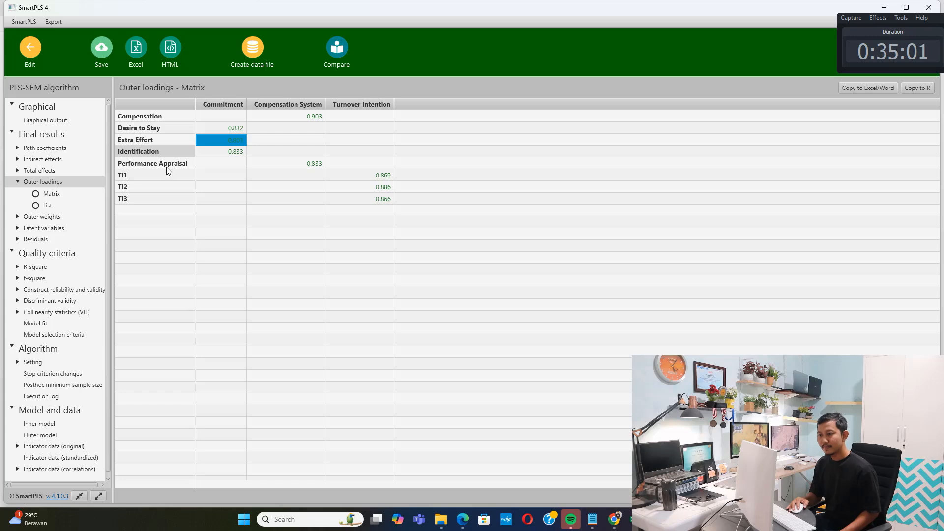
left_click(178, 129)
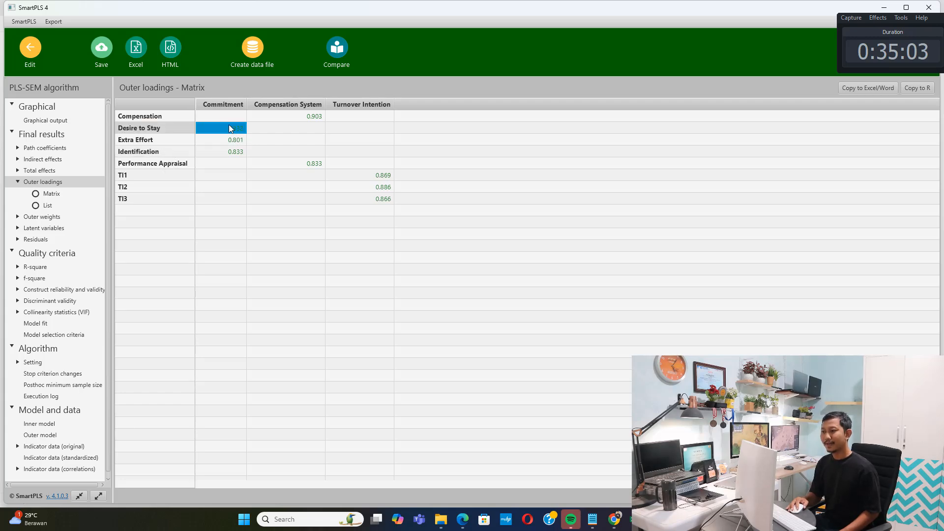
left_click(592, 519)
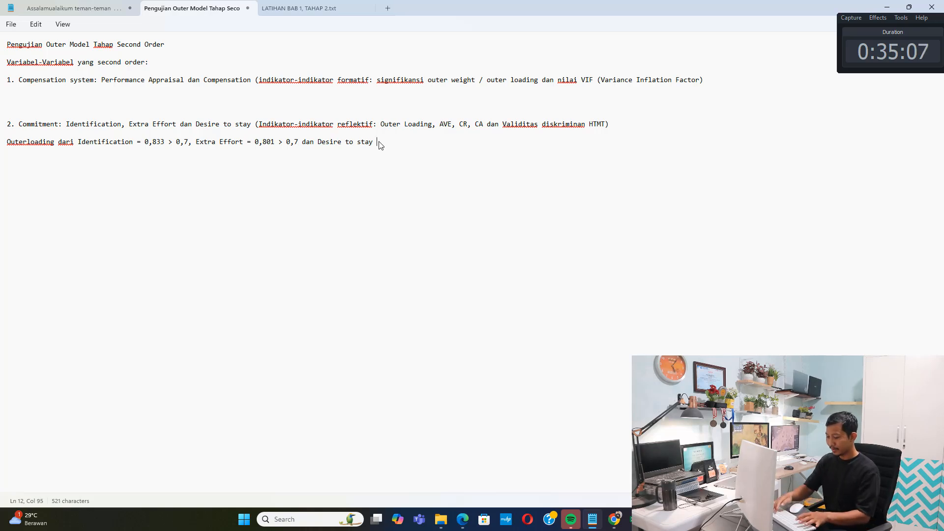
type("= 0,832 > ")
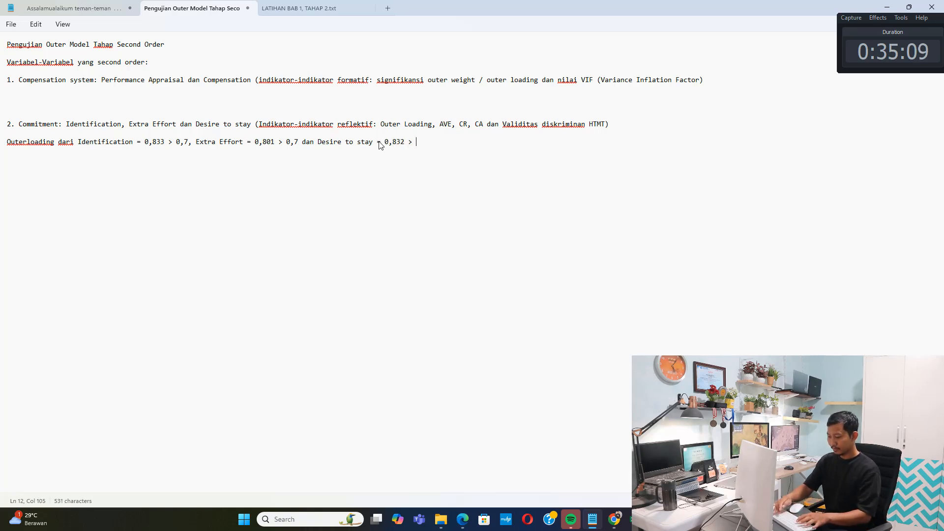
type("0,7")
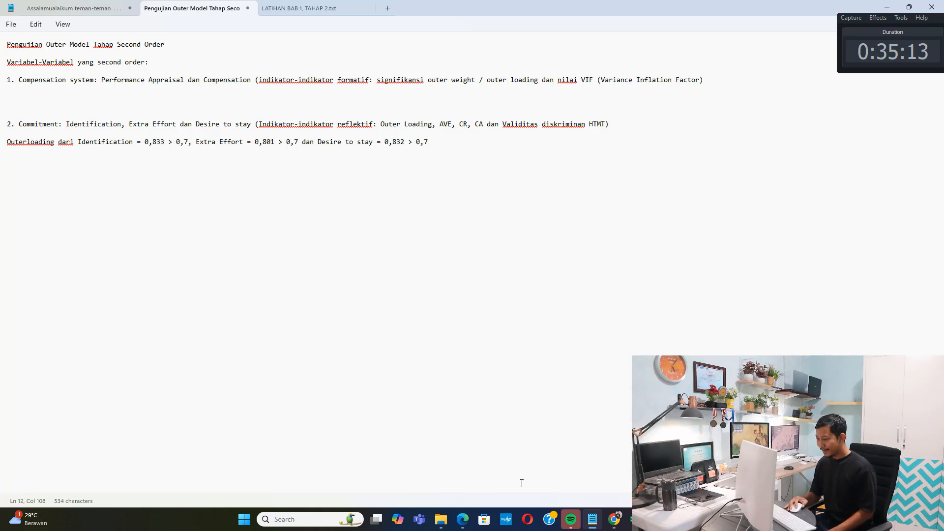
Step: Examine the Turnover Intention loadings of TI1, TI2 and TI3 in the SmartPLS outer loadings matrix
key("alt+Tab")
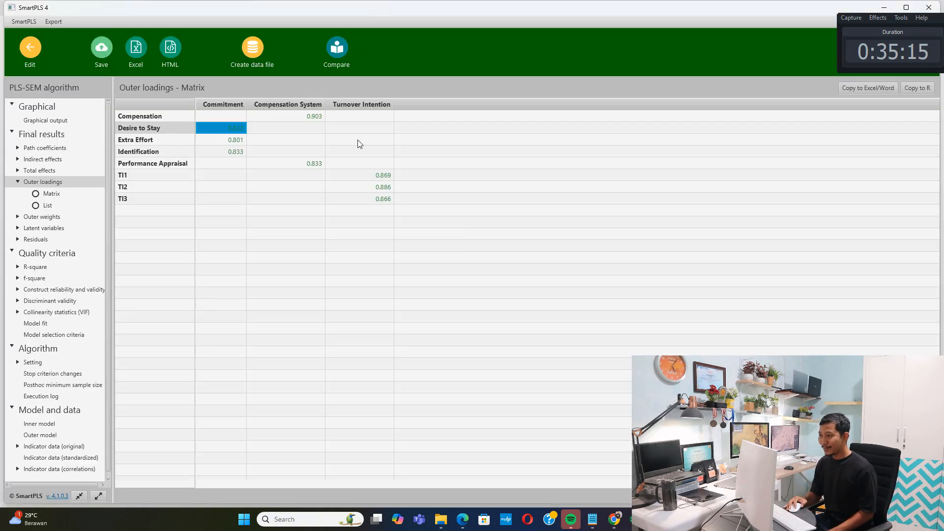
left_click(382, 168)
left_click(384, 186)
left_click(384, 174)
left_click(384, 189)
left_click(383, 196)
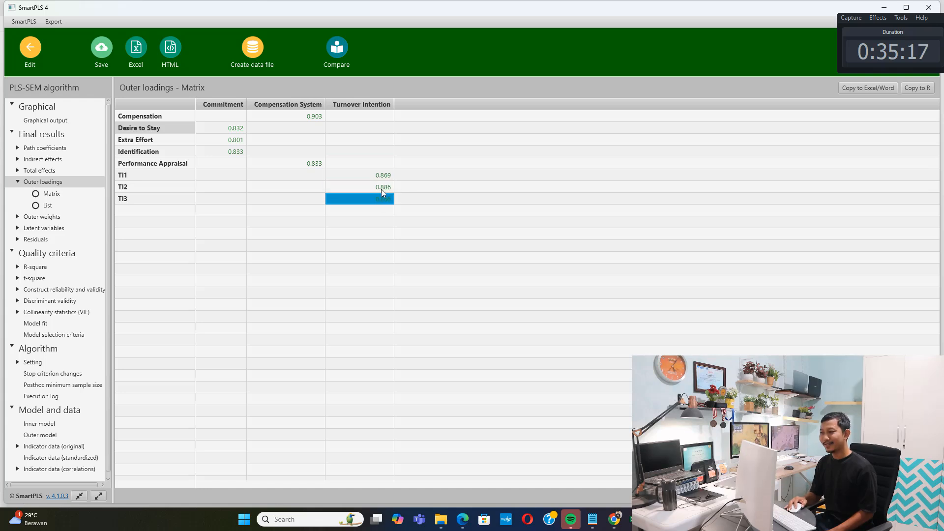
left_click(382, 178)
left_click(383, 187)
left_click(381, 198)
left_click(386, 168)
left_click(384, 188)
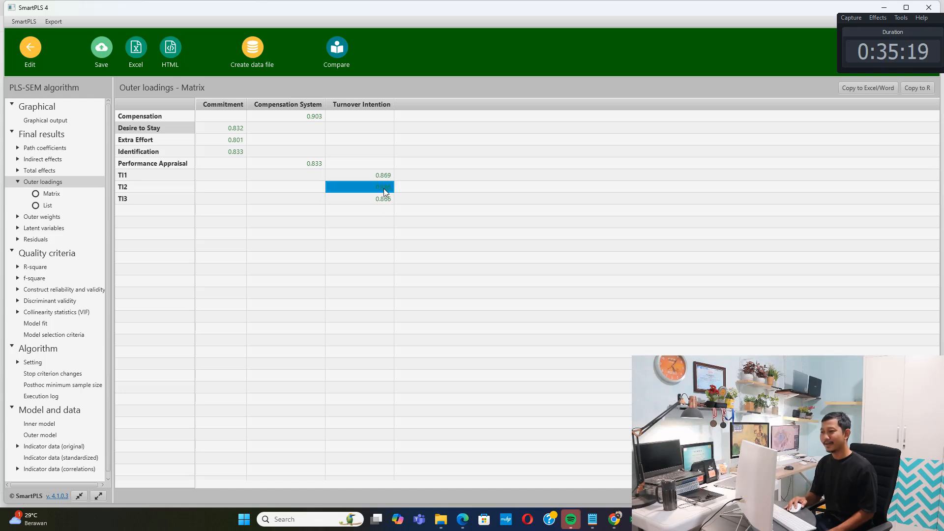
Step: Back in Notepad, add the line "AVE dari Commitment" below the outer loading line, separated by a blank line
key("alt+Tab")
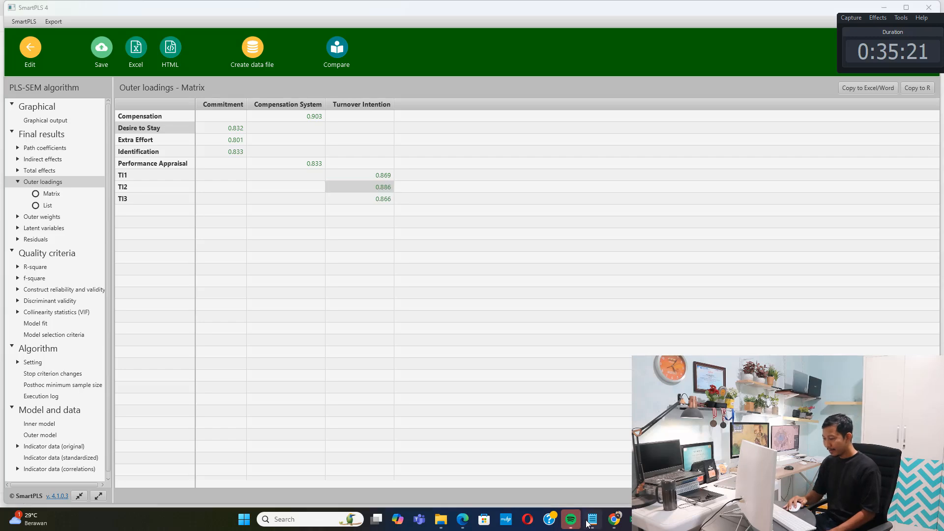
key("Return")
key("Return")
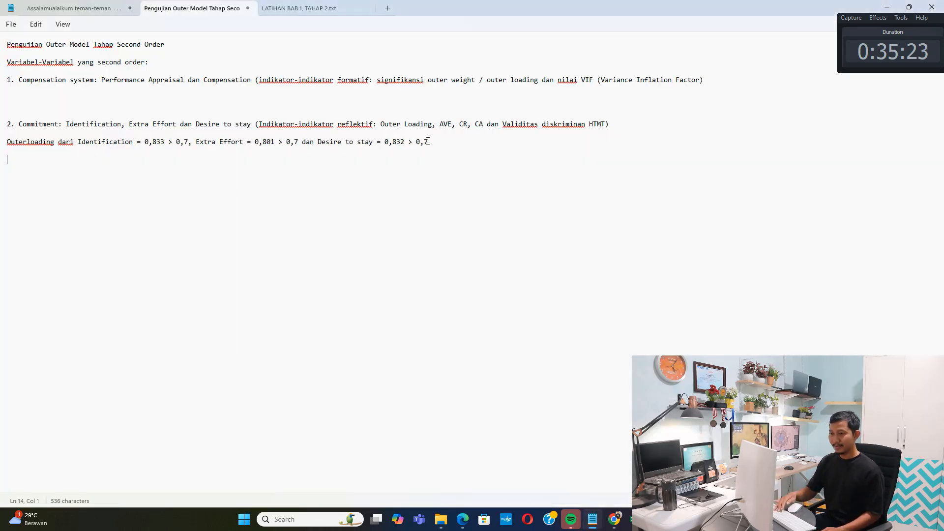
type("AV")
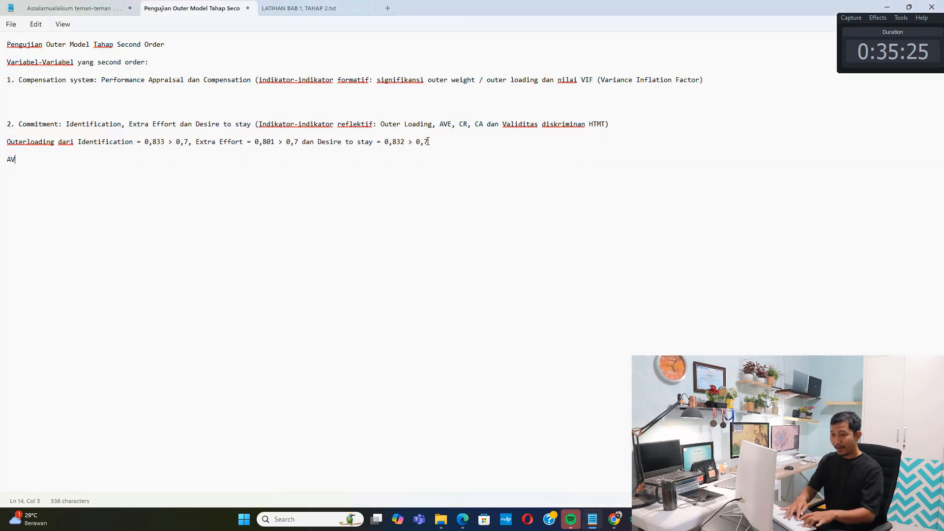
type("E dari Co")
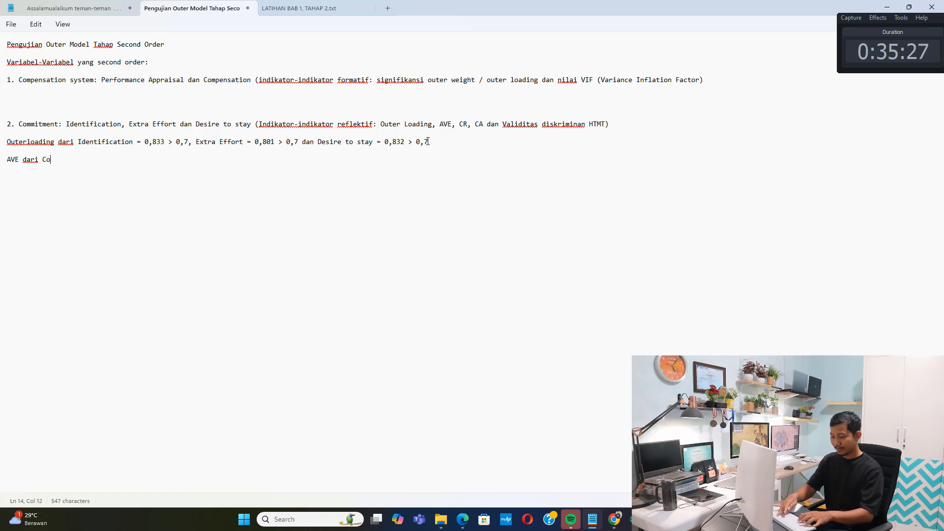
type("mmitmen")
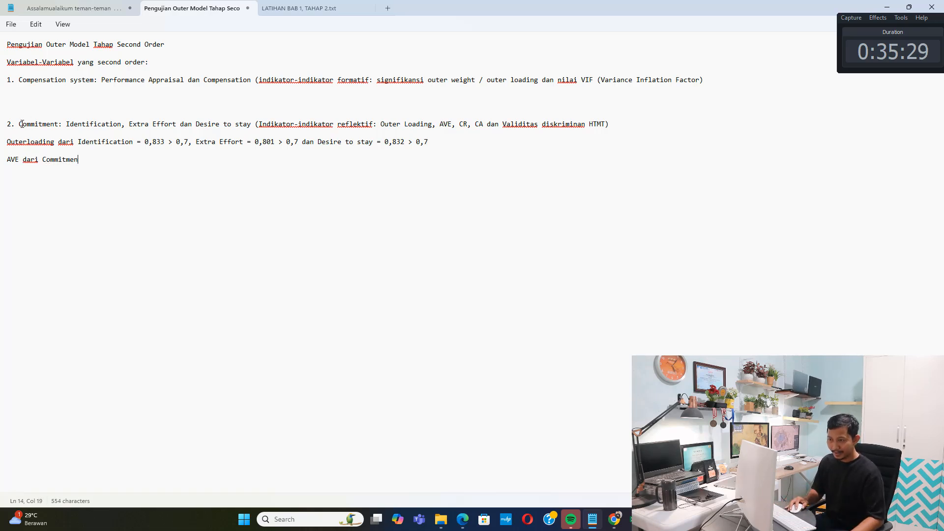
left_click_drag(20, 124, 40, 129)
left_click(83, 163)
type("t")
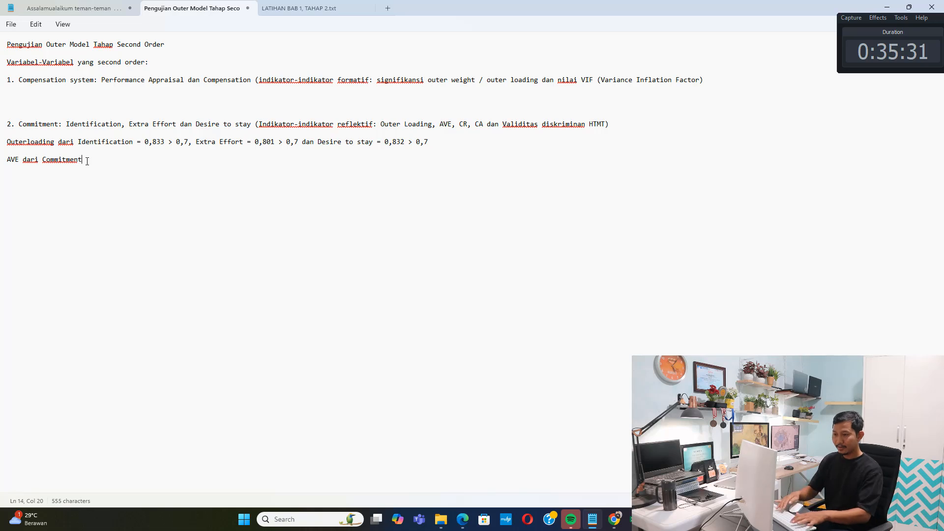
Step: Add the lines "CR dari commitment" and "CA dari commitmen" directly below the AVE line
key("Return")
type("CR dari coom")
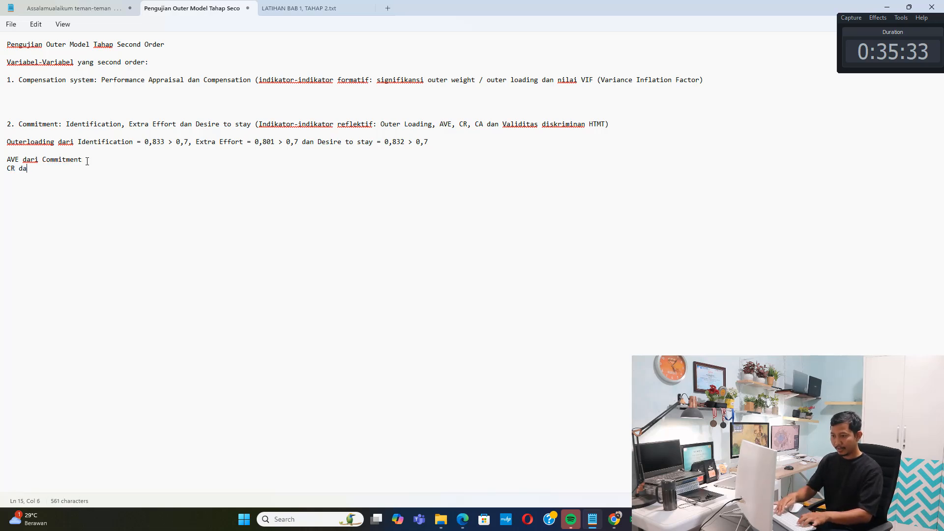
key("BackSpace")
key("BackSpace")
type("mmitment ")
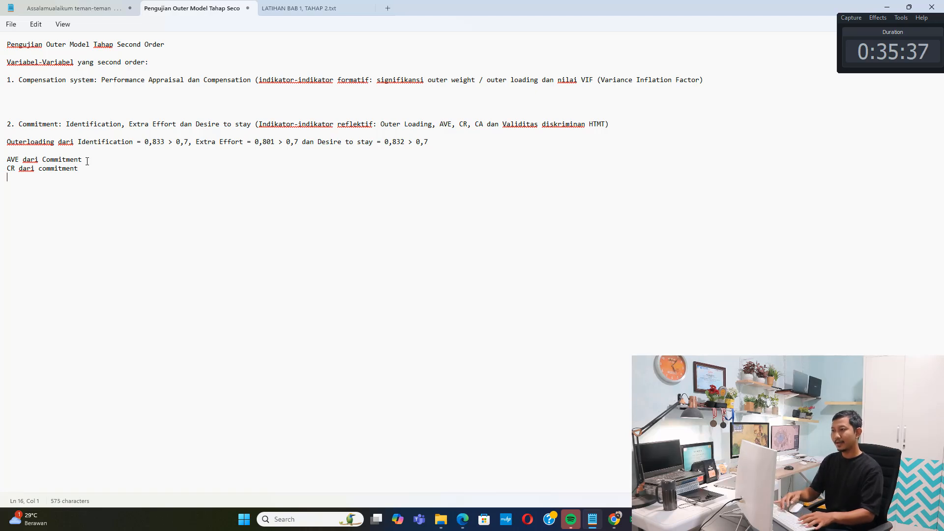
type("CA dari c")
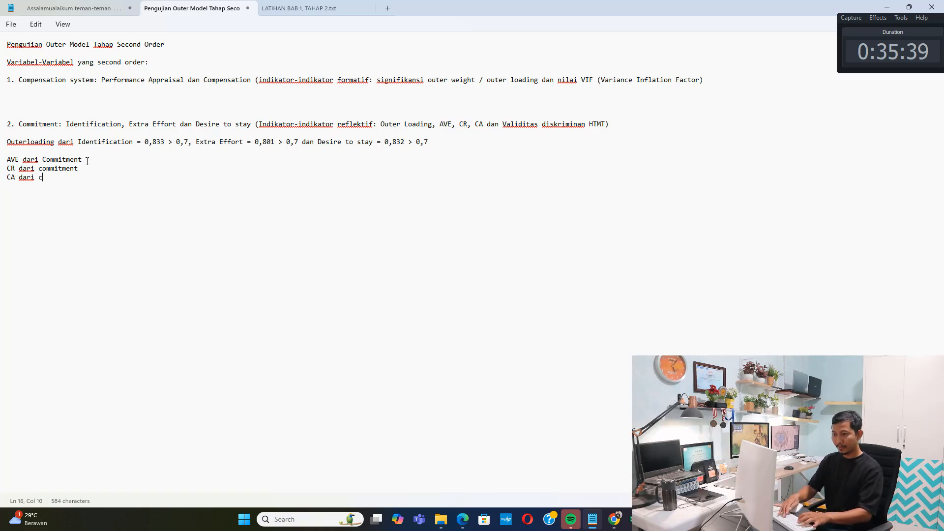
type("ommitmen")
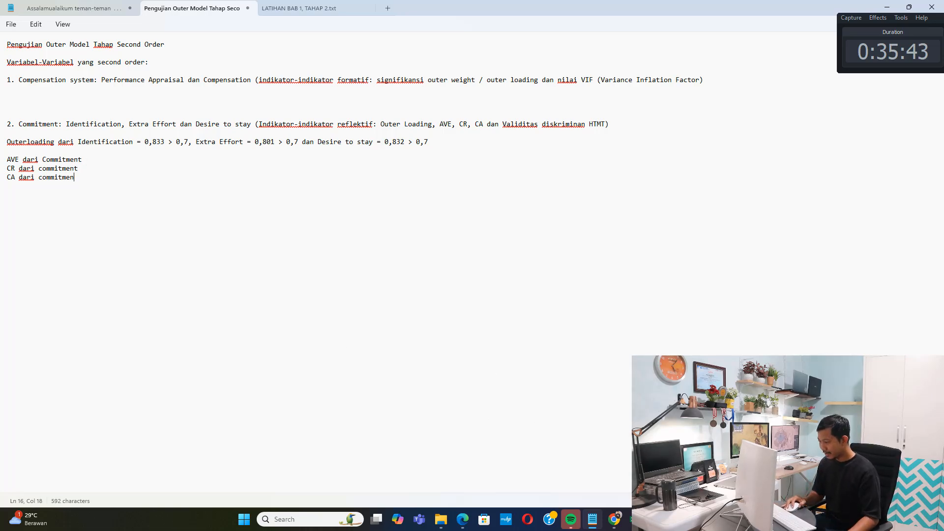
Step: Look up Commitment's AVE in SmartPLS's construct reliability and validity overview and add "= 0,676 > 0,5" to the AVE line in Notepad
left_click(679, 520)
left_click(672, 468)
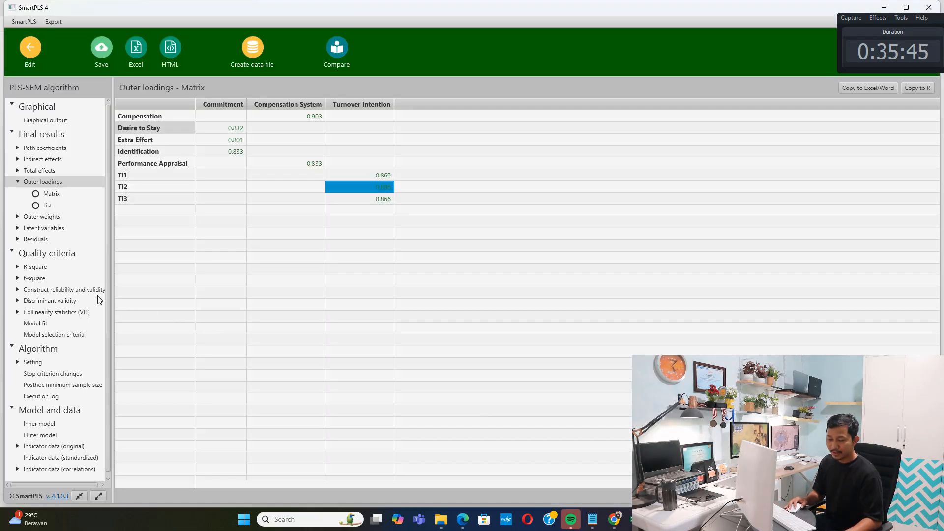
left_click(78, 290)
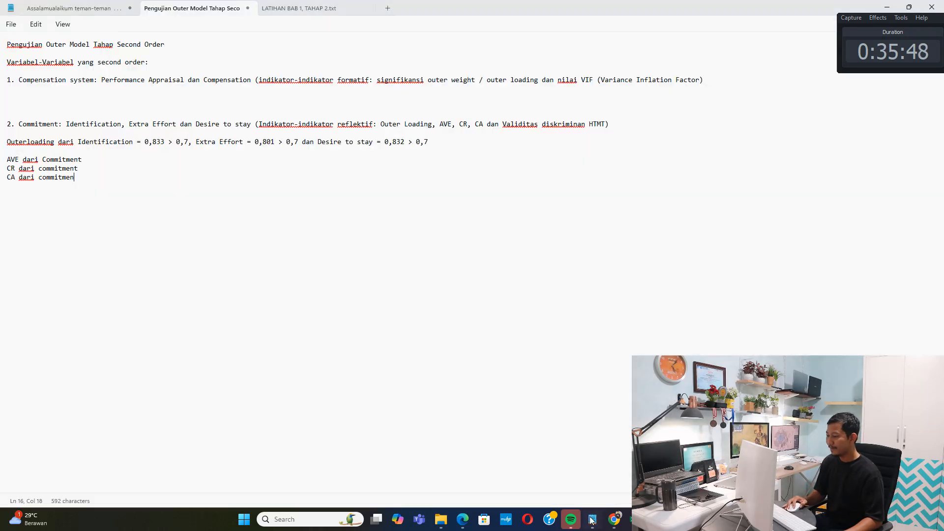
left_click(592, 519)
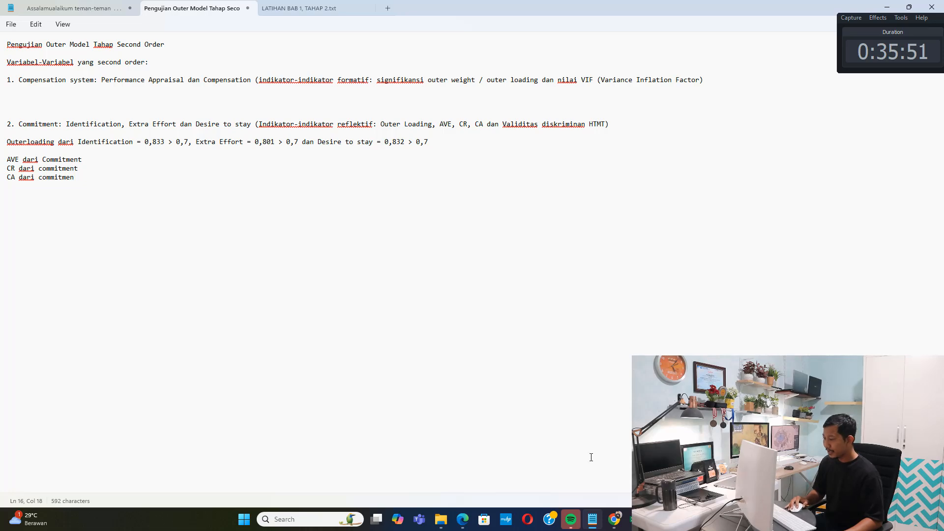
key("alt+Tab")
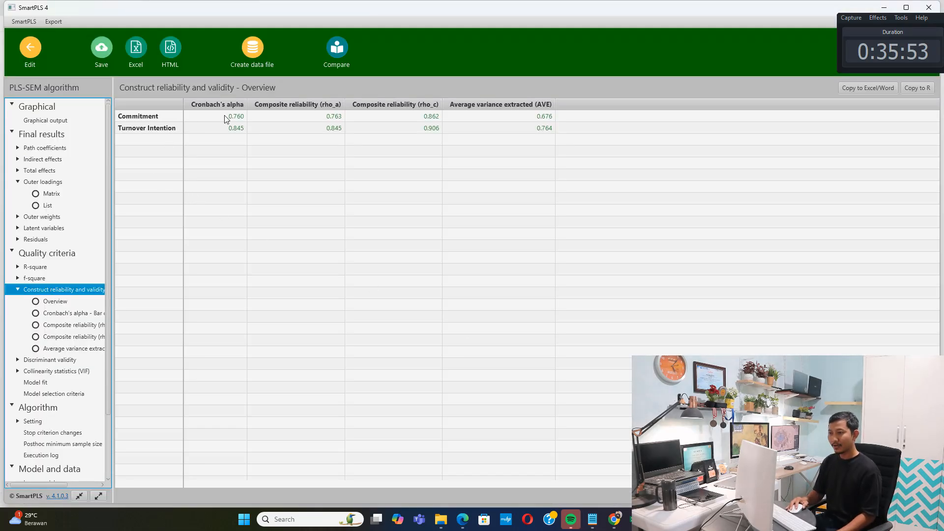
left_click(519, 117)
left_click(593, 519)
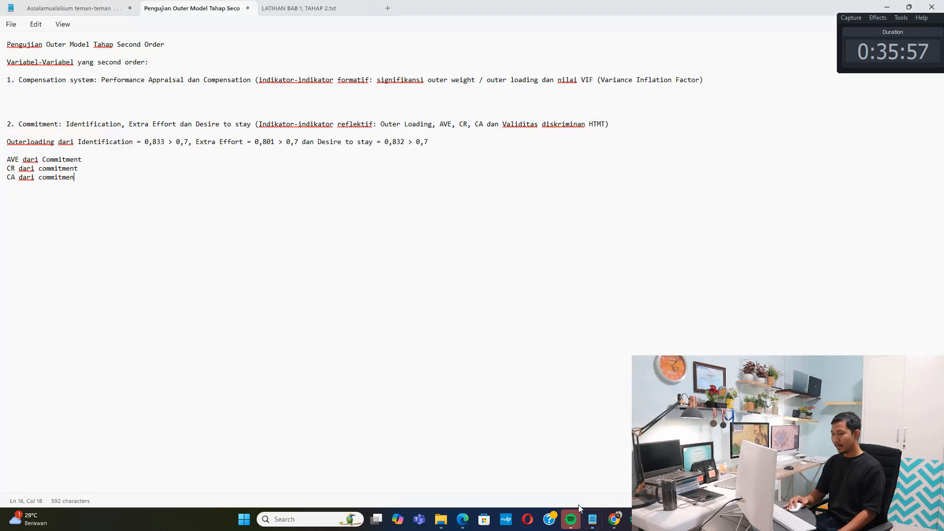
left_click(101, 160)
type("= ")
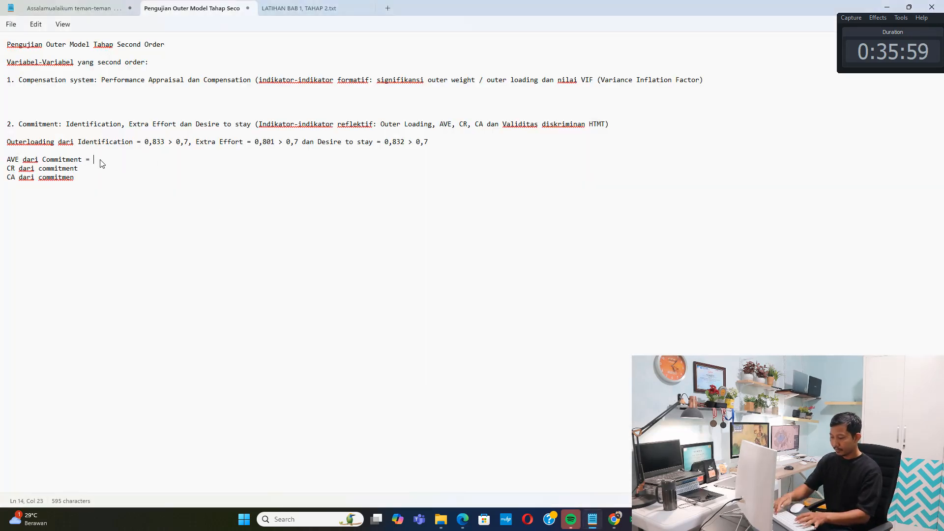
type("0,676 > 0,5")
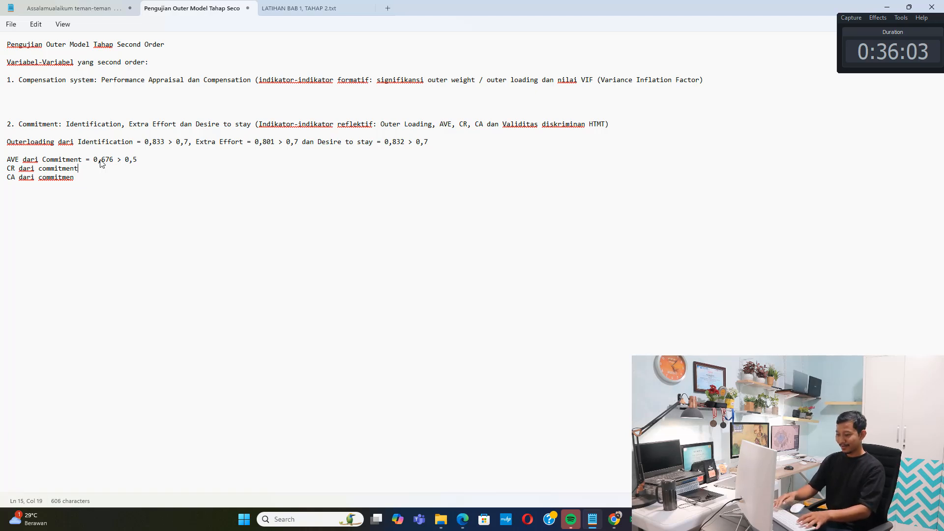
Step: Look up Commitment's composite reliability (rho_c) in SmartPLS and add "= 0,862 > 0,7" to the CR line in Notepad
type(" =")
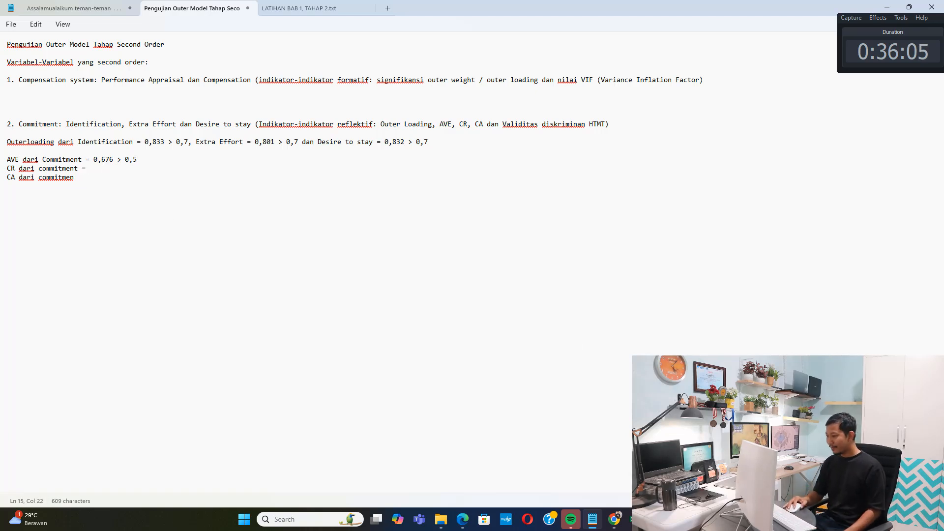
key("alt+Tab")
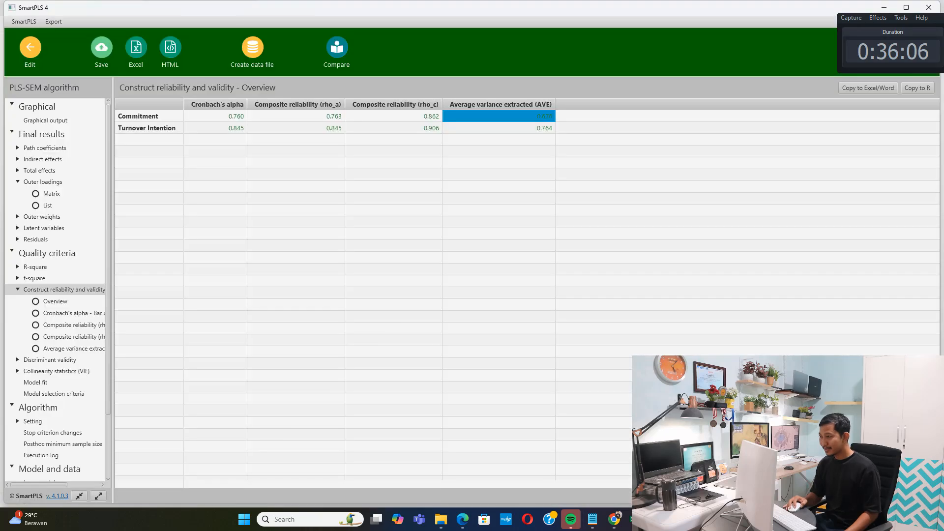
left_click(407, 118)
left_click(592, 519)
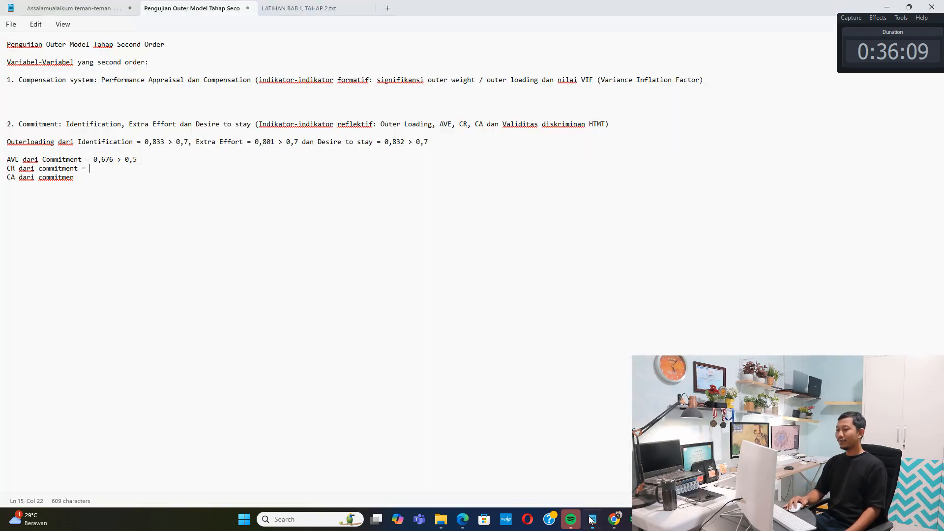
type("0,86")
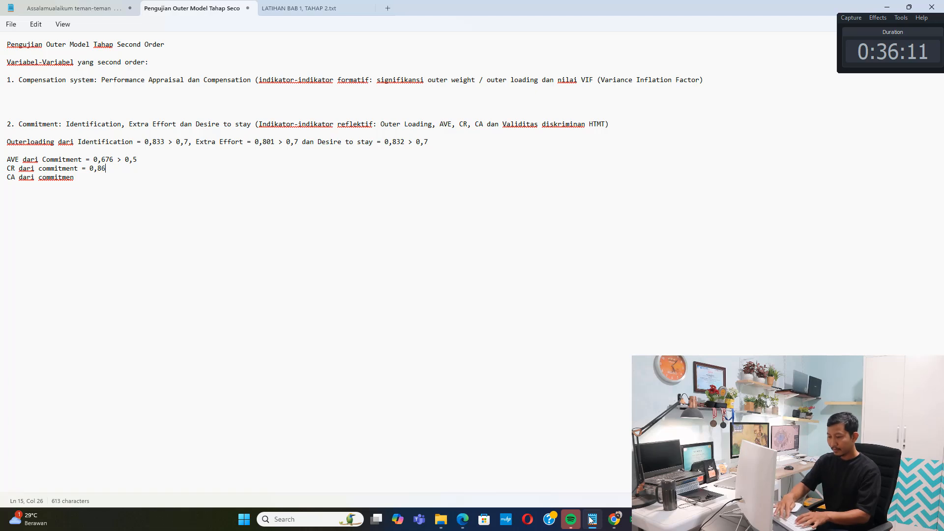
type("2 > 0,7")
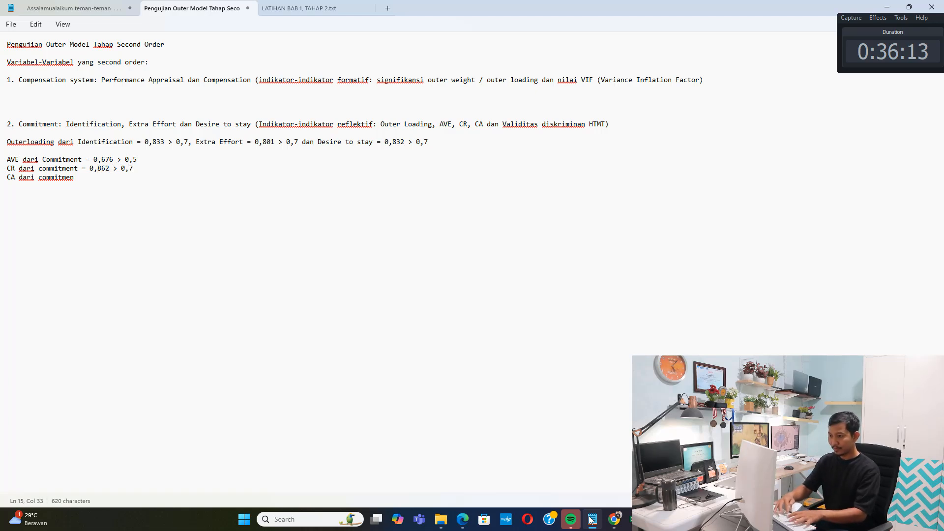
Step: Look up Commitment's Cronbach's alpha in SmartPLS and add "= 0,760 > 0,7" to the CA line in Notepad
key("Down")
type("=")
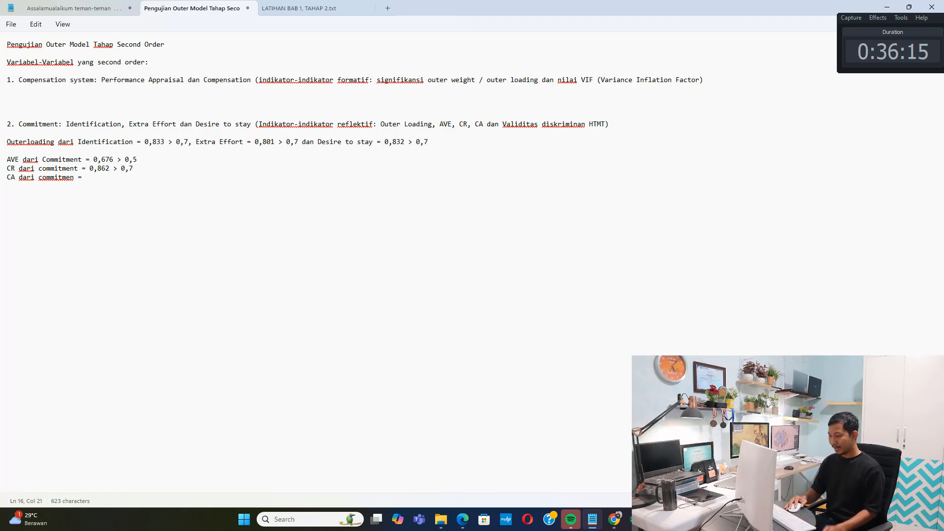
key("alt+Tab")
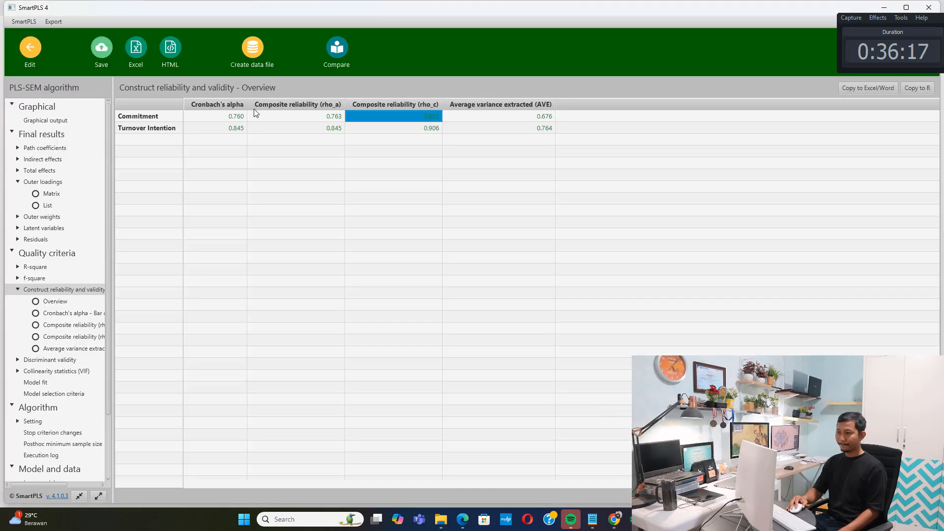
left_click(231, 116)
left_click(592, 519)
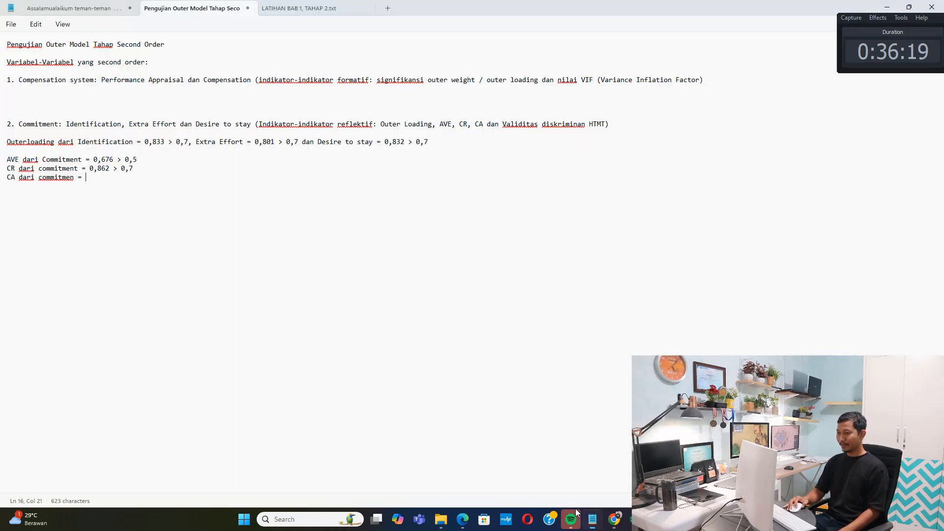
type("0,7")
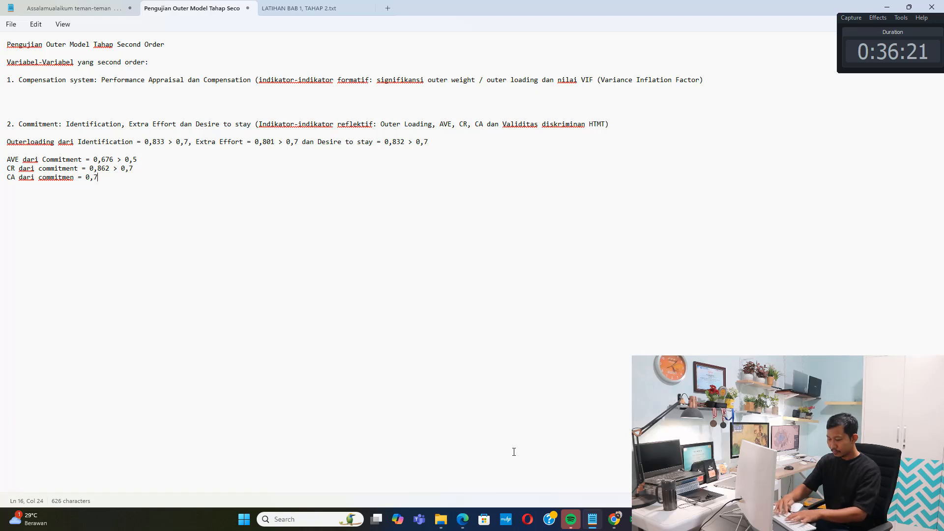
type("60 > 0,7")
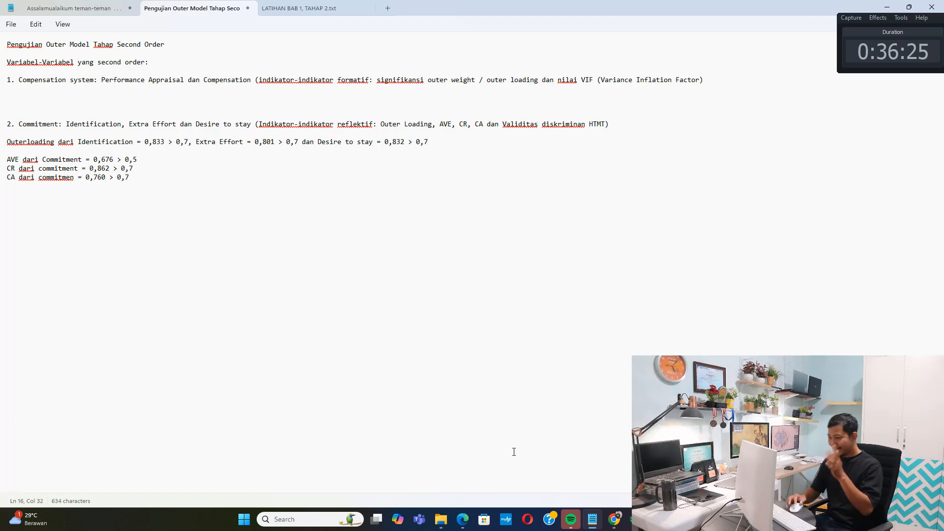
Step: Compare the outer loadings noted in Notepad with Table 1.3 of the second-order PLS-SEM book PDF in Edge
left_click(463, 520)
left_click(465, 4)
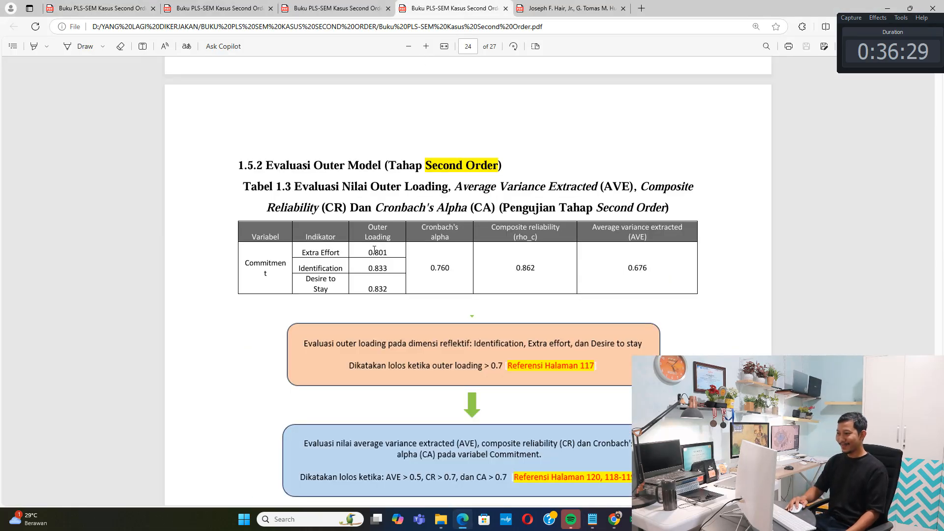
left_click_drag(270, 187, 303, 187)
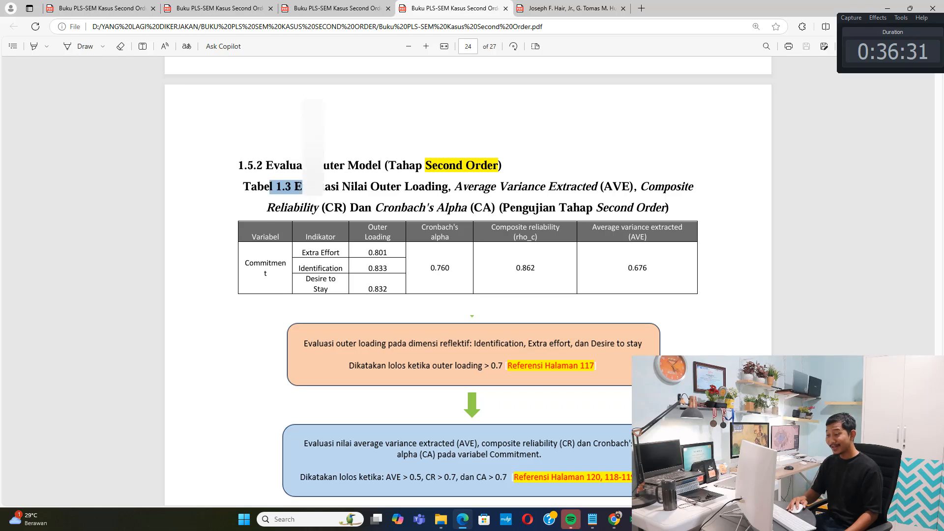
left_click(592, 522)
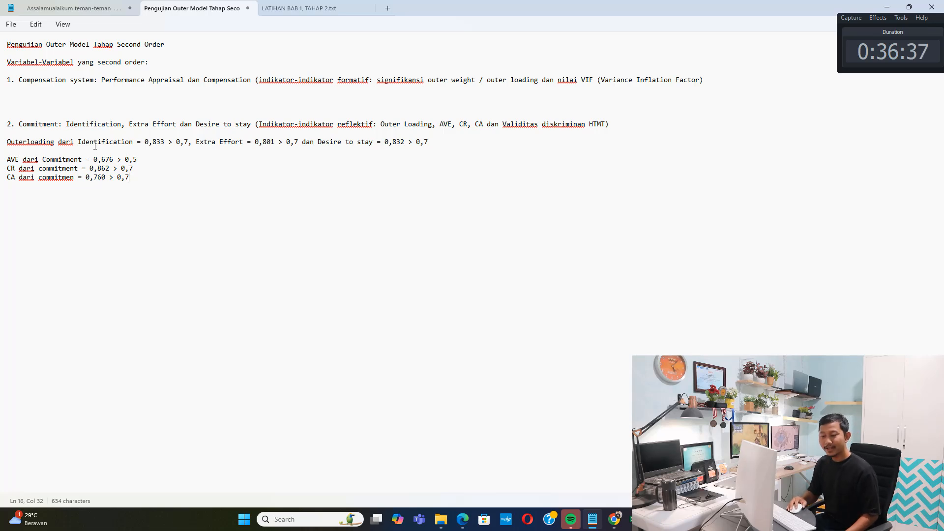
left_click_drag(95, 144, 164, 146)
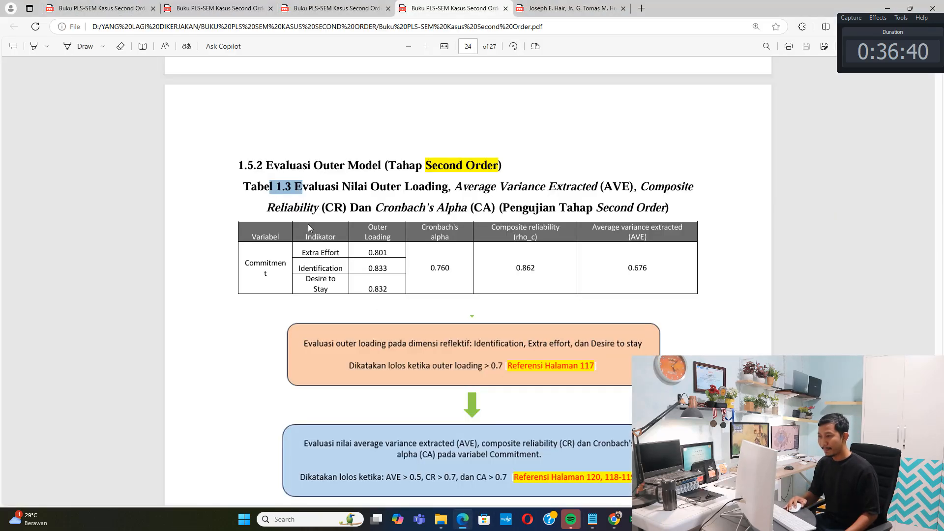
left_click(462, 520)
left_click_drag(369, 268, 389, 252)
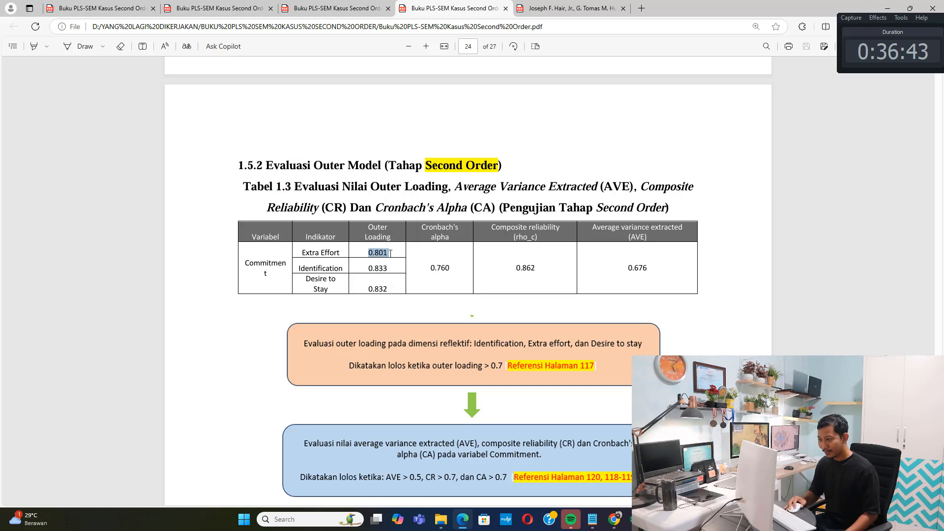
left_click(463, 523)
left_click_drag(263, 142, 271, 142)
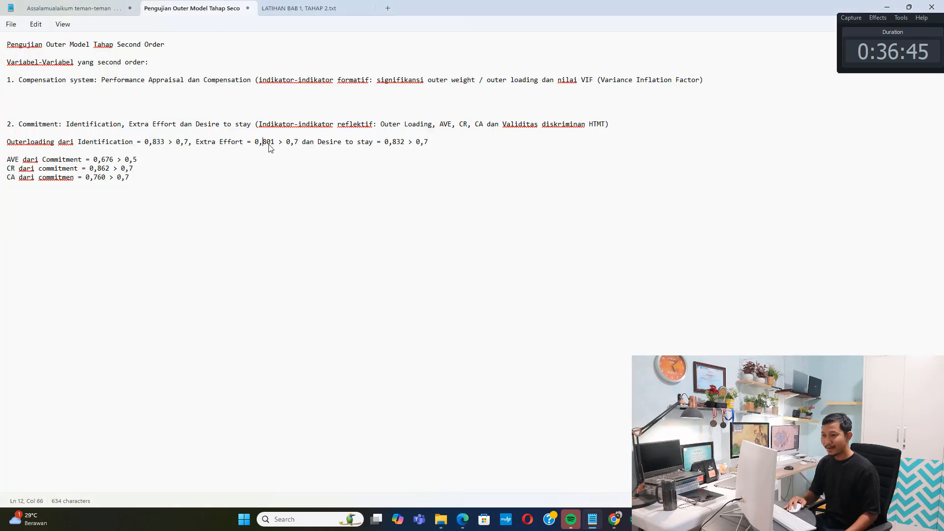
Step: Compare Commitment's AVE and CA values in the Notepad notes with Table 1.3 in the book PDF
left_click_drag(92, 160, 114, 163)
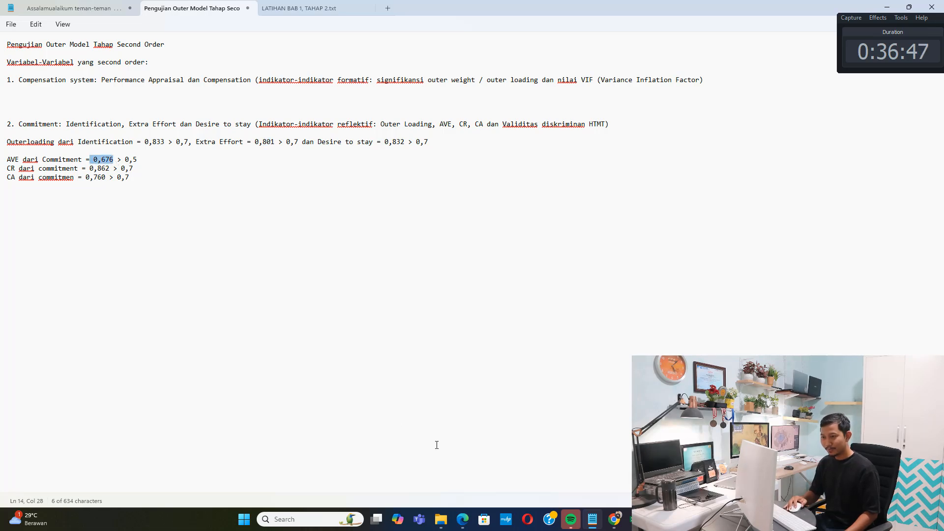
left_click(464, 521)
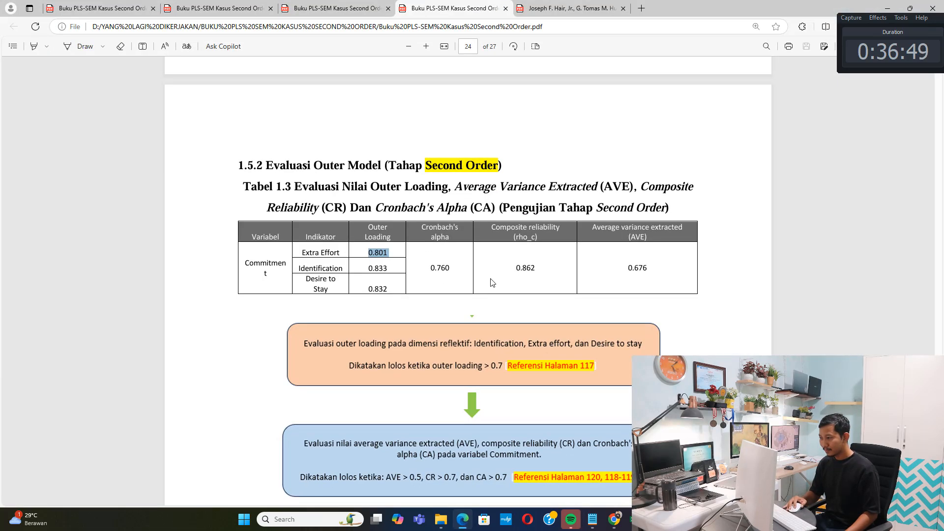
left_click_drag(629, 268, 649, 270)
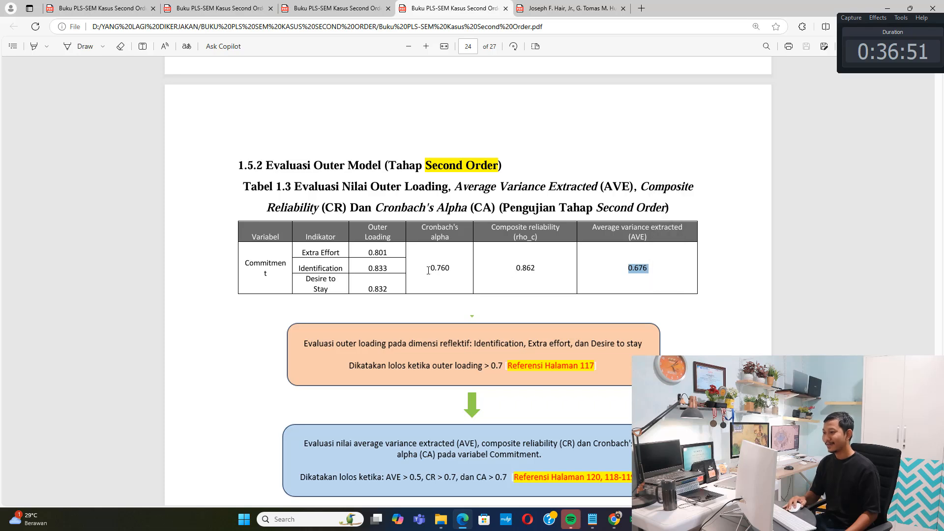
left_click_drag(428, 270, 451, 269)
left_click(462, 519)
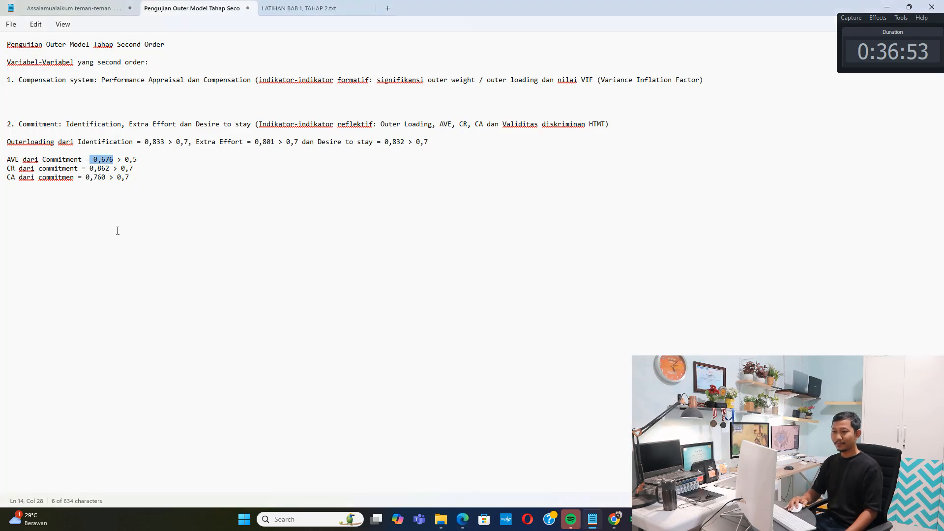
left_click_drag(90, 177, 110, 178)
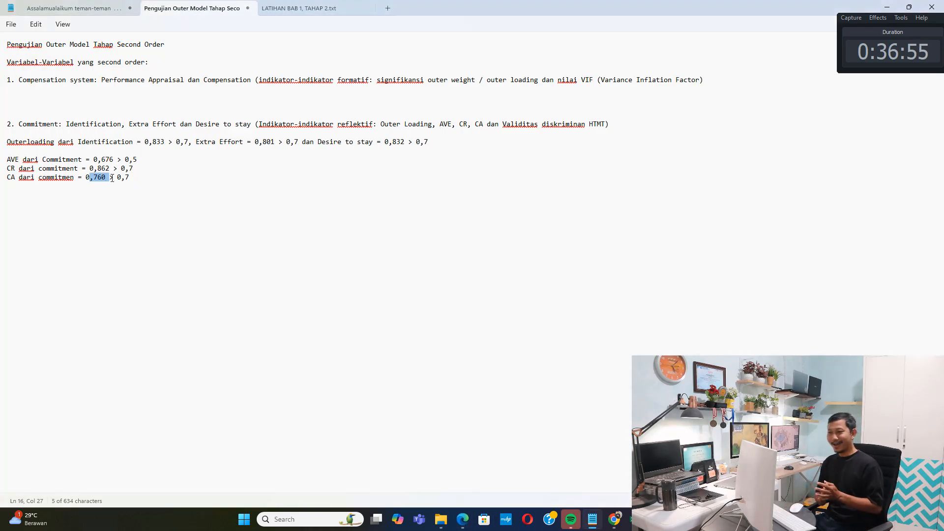
left_click_drag(46, 124, 137, 174)
left_click_drag(39, 124, 86, 129)
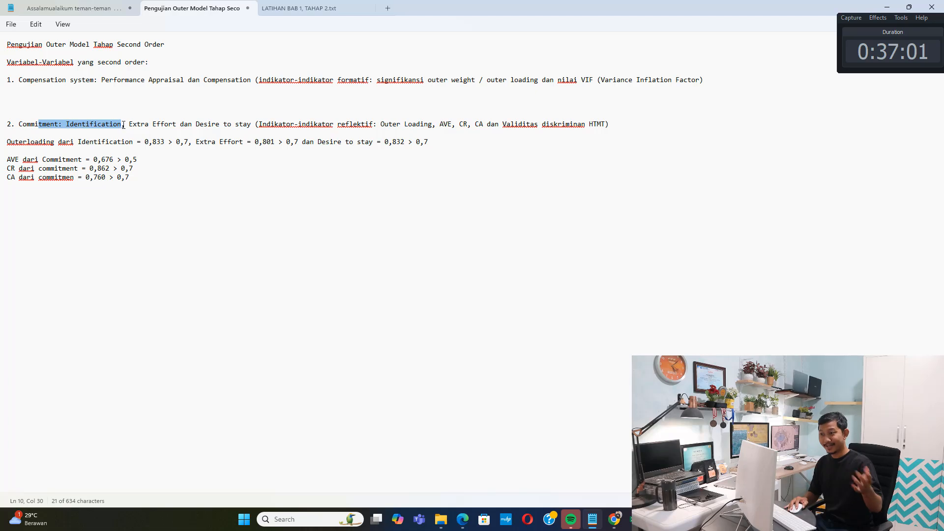
Step: Insert four more blank lines between the Compensation system entry and the Commitment entry in the notes
left_click(312, 96)
key("Return")
key("Return")
key("Return")
key("Return")
key("Up")
key("Up")
key("Up")
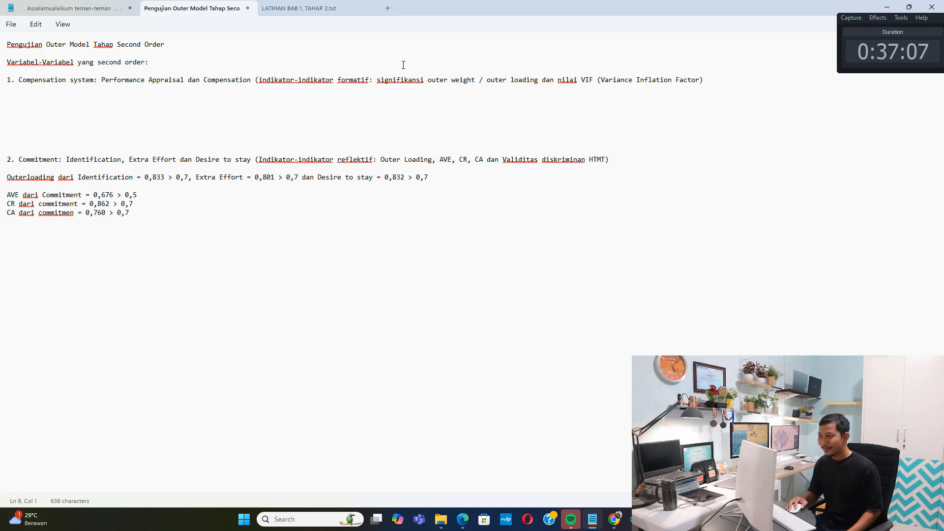
Step: Review the formative indicator criteria in the Compensation system entry, including the VIF (Variance Inflation Factor) requirement
left_click_drag(609, 81, 685, 80)
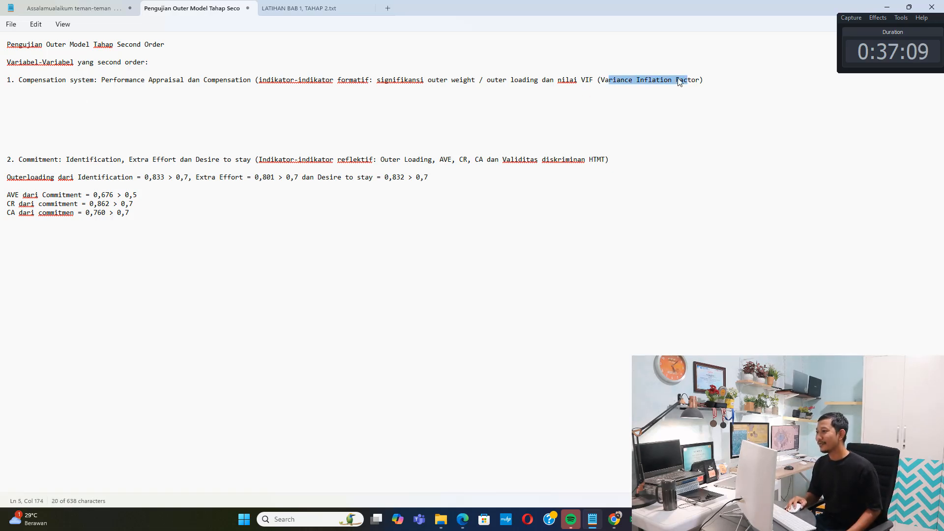
left_click(505, 80)
left_click_drag(73, 80, 269, 82)
right_click(343, 79)
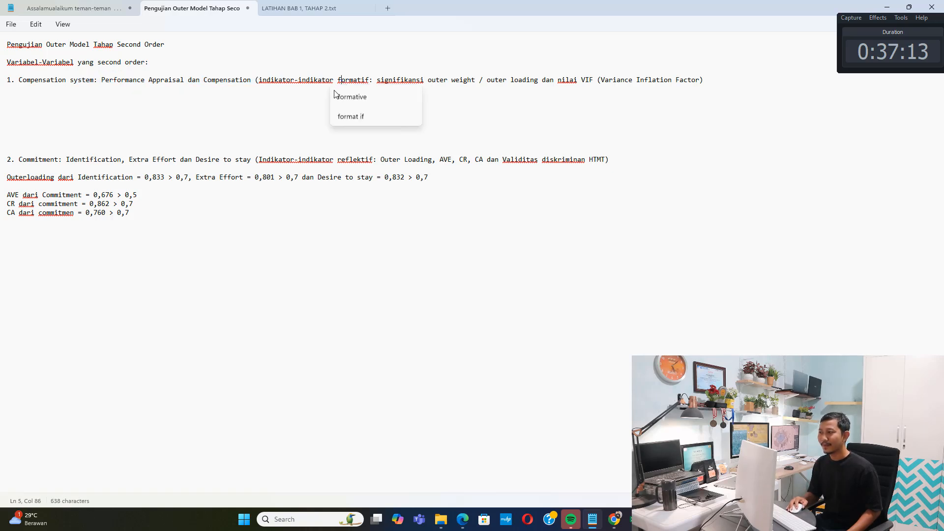
left_click(567, 92)
left_click(567, 80)
left_click_drag(567, 81, 632, 82)
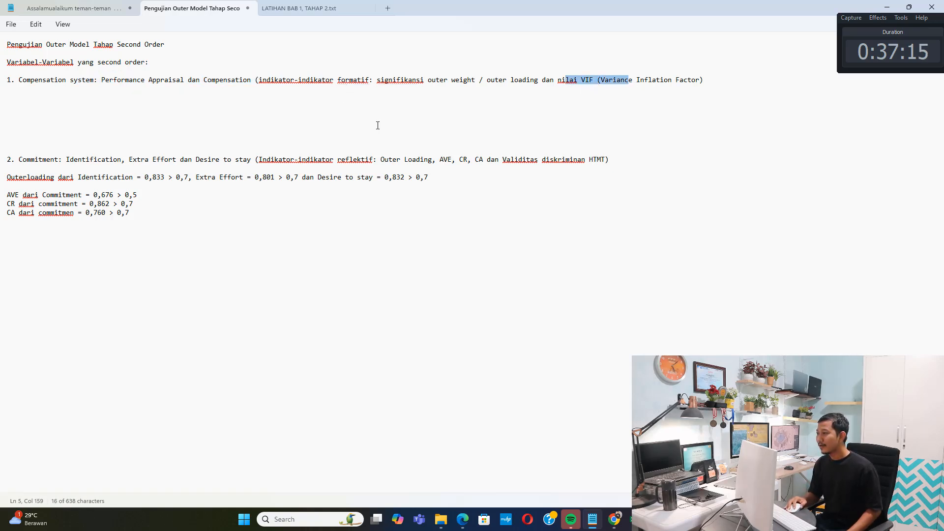
Step: Add the line "VIF = performace appraisal??" below the Compensation system entry and start a new line under it
left_click(232, 114)
type("VIF ")
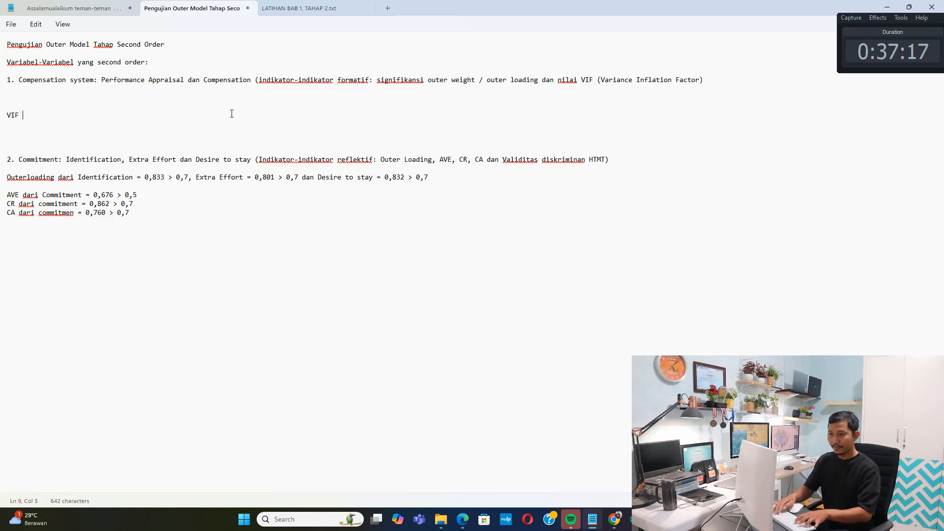
type("= performane")
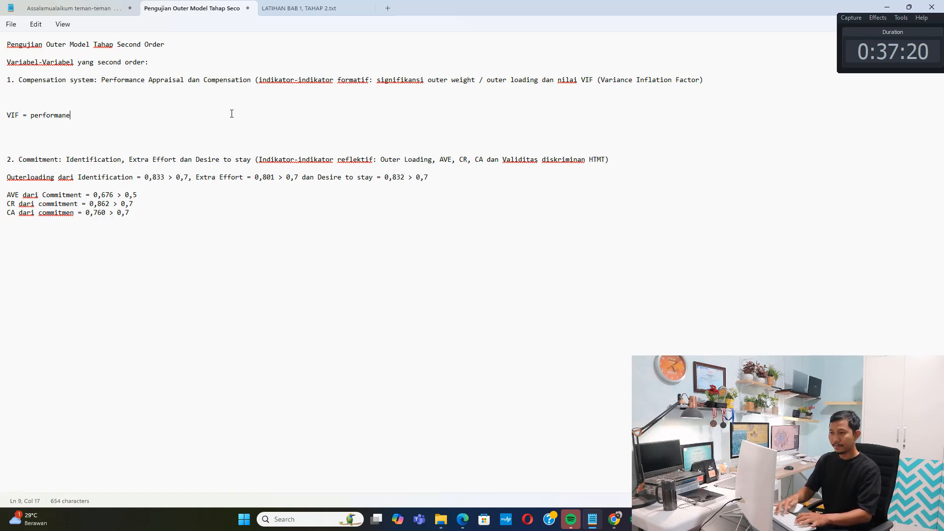
key("BackSpace")
type("ce app")
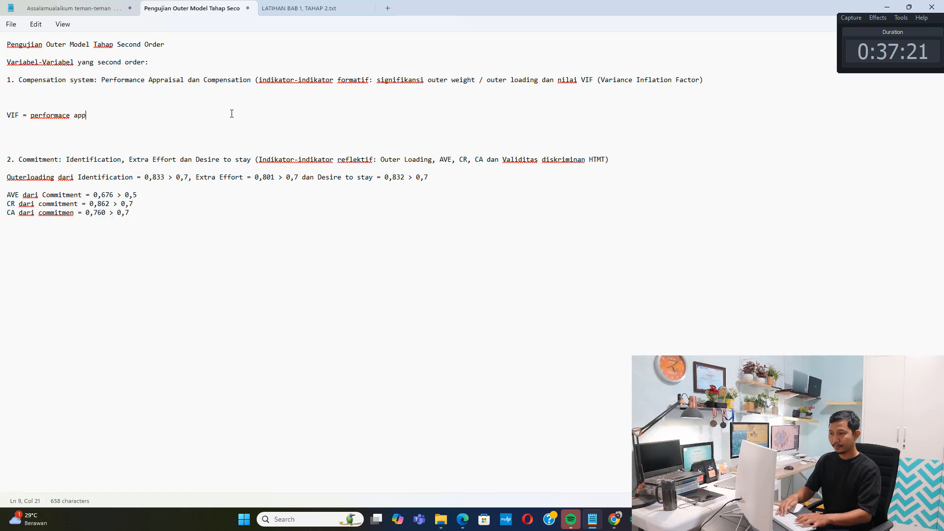
type("raisal??")
key("Return")
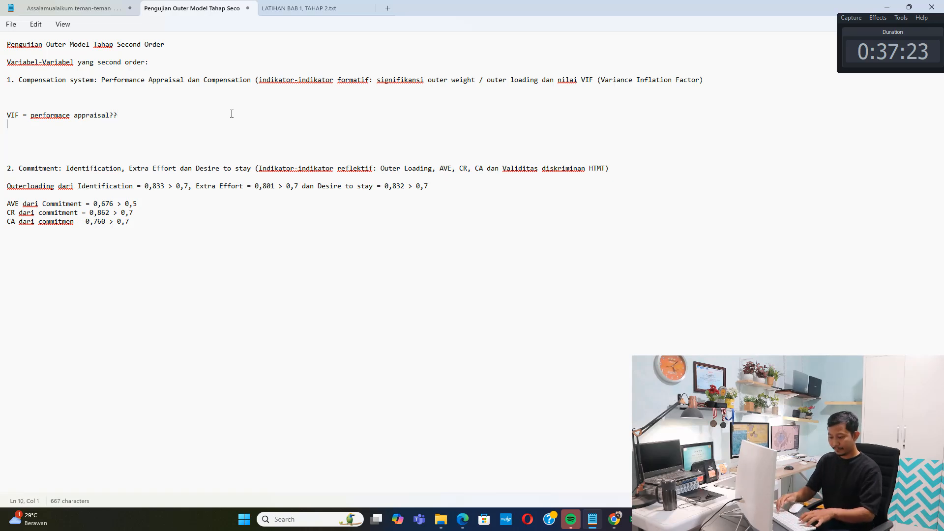
Step: Add the line "VIF = compensation =" and replace the "??" ending the performance appraisal line with " = "
type("VIF = ")
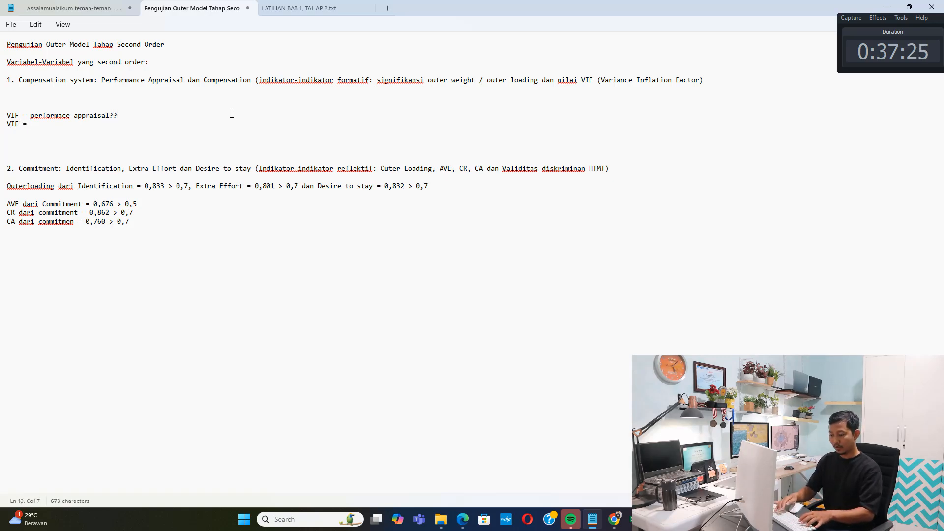
type("compensation")
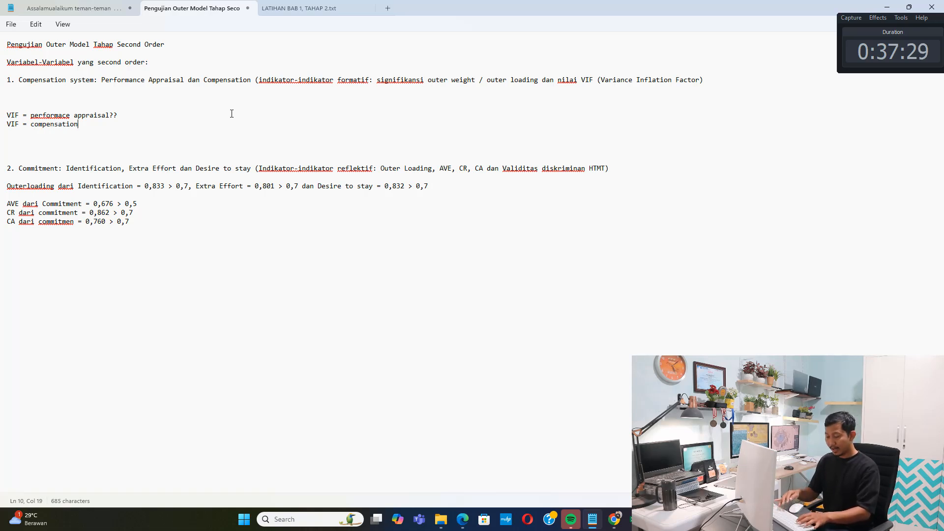
type(" =")
key("Up")
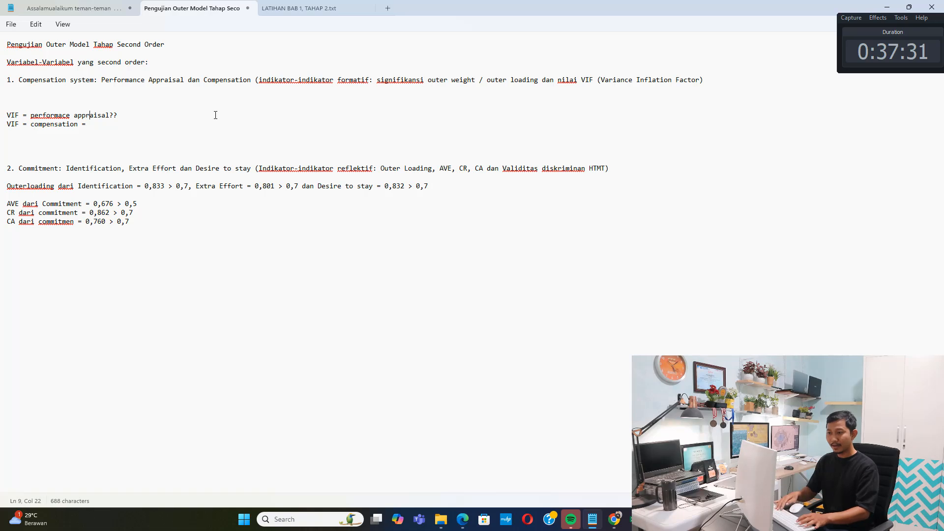
key("Right")
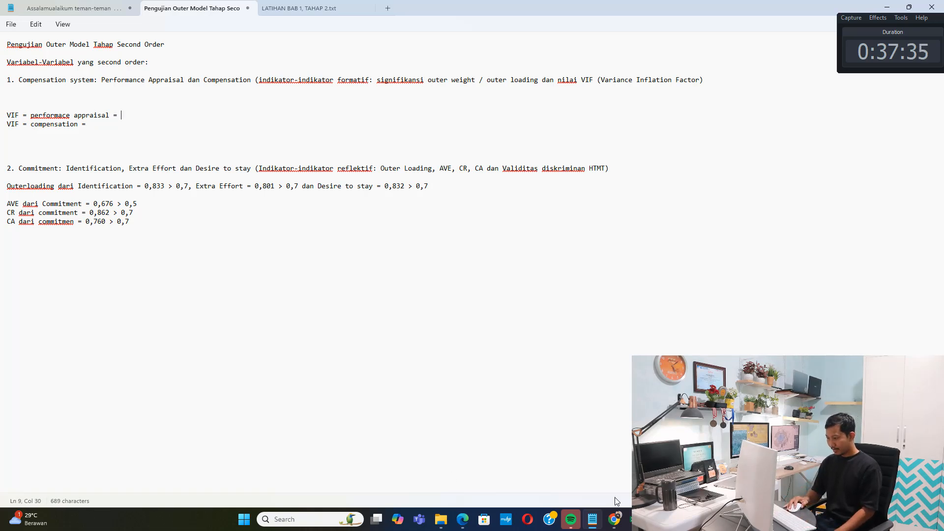
Step: Look up Performance Appraisal's outer model VIF in SmartPLS and enter 1,359 on its VIF line in Notepad
left_click(658, 520)
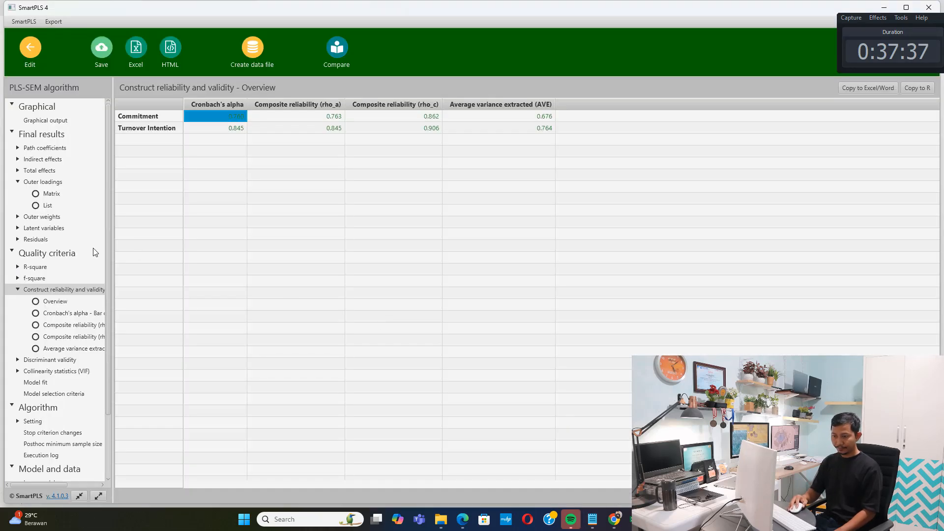
left_click(55, 371)
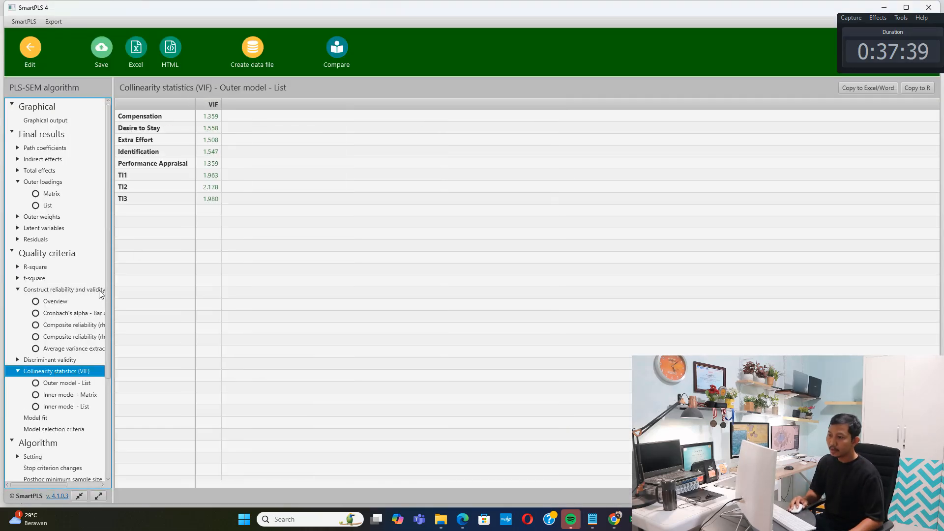
left_click(595, 522)
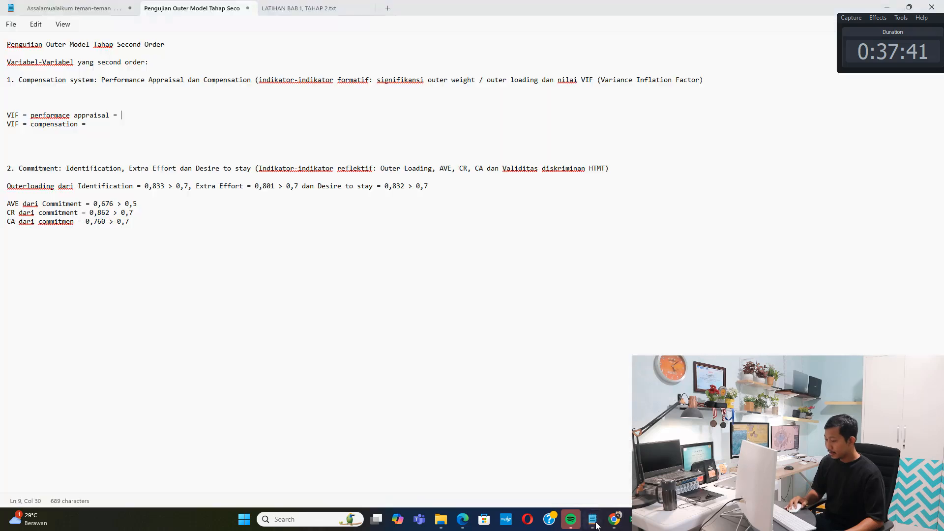
left_click(594, 523)
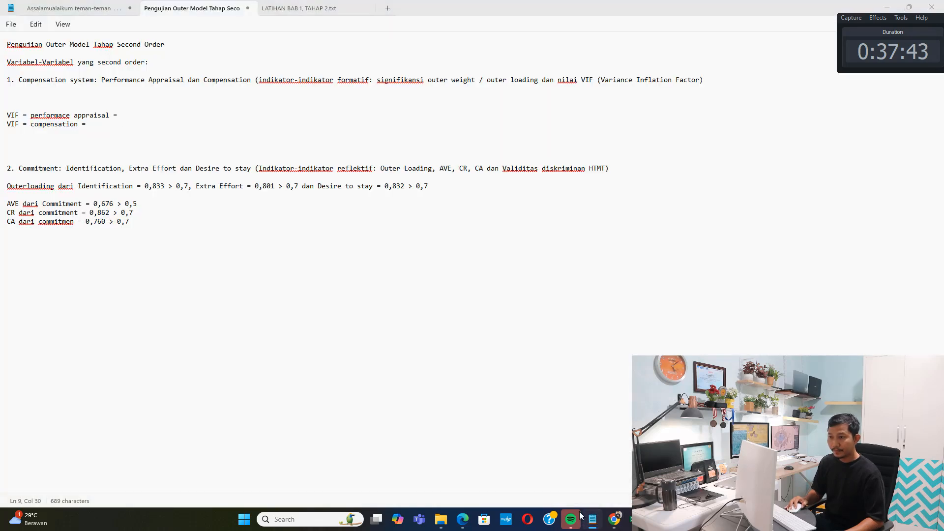
left_click(210, 165)
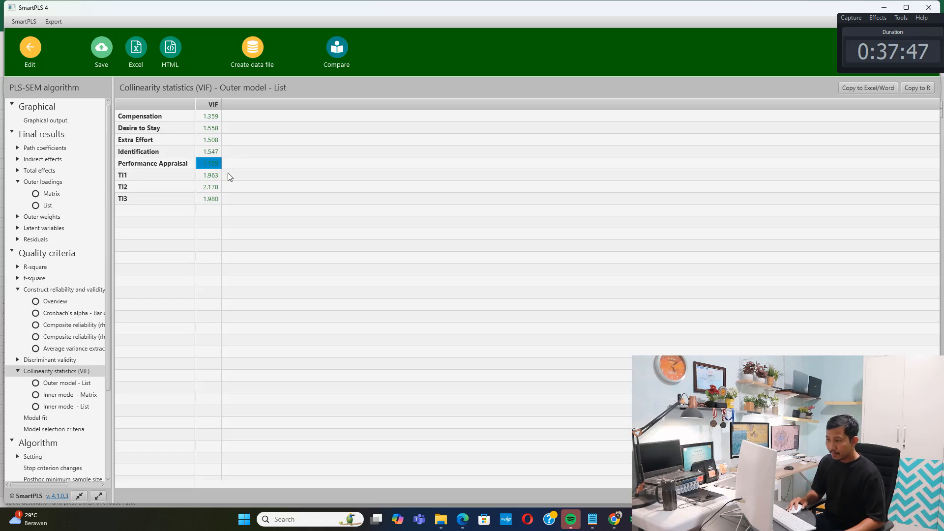
left_click(592, 520)
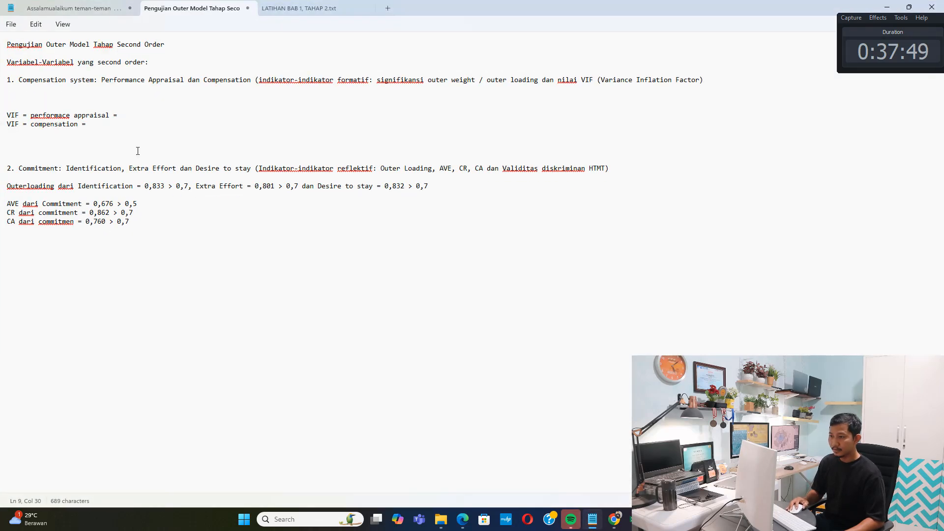
type("1,359")
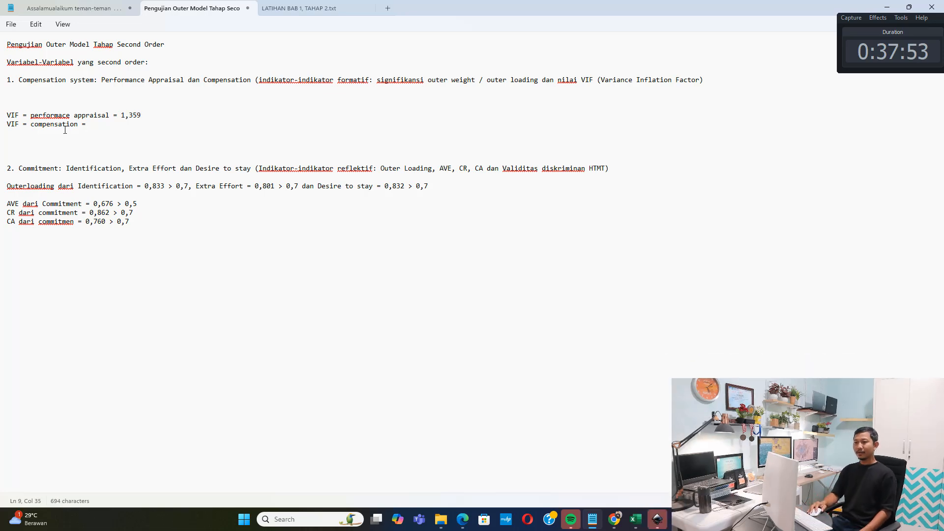
Step: Look up Compensation's outer model VIF in SmartPLS and enter 1,359 on the compensation VIF line in Notepad
left_click(91, 125)
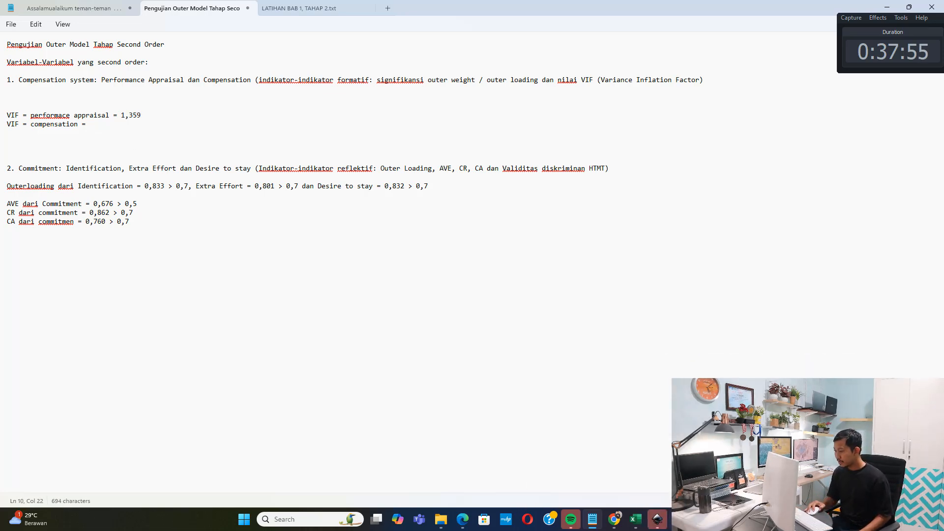
left_click(657, 520)
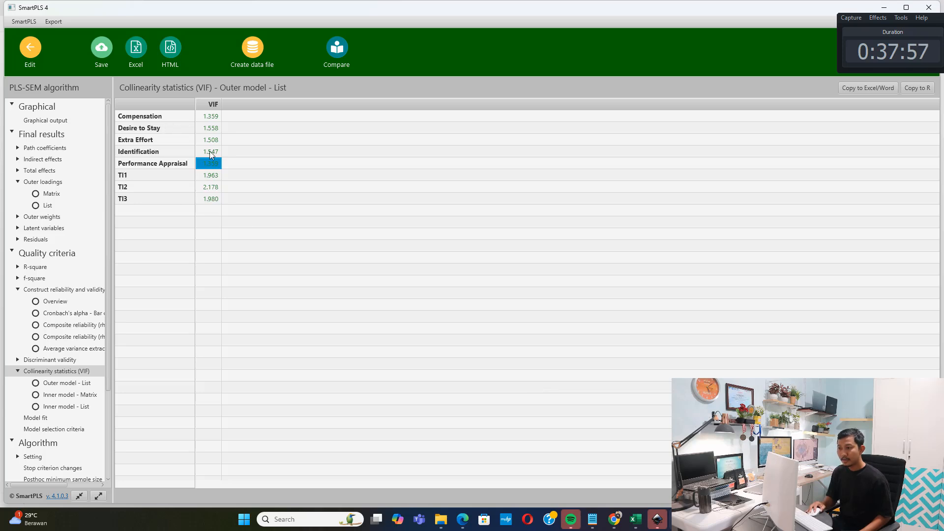
left_click(214, 118)
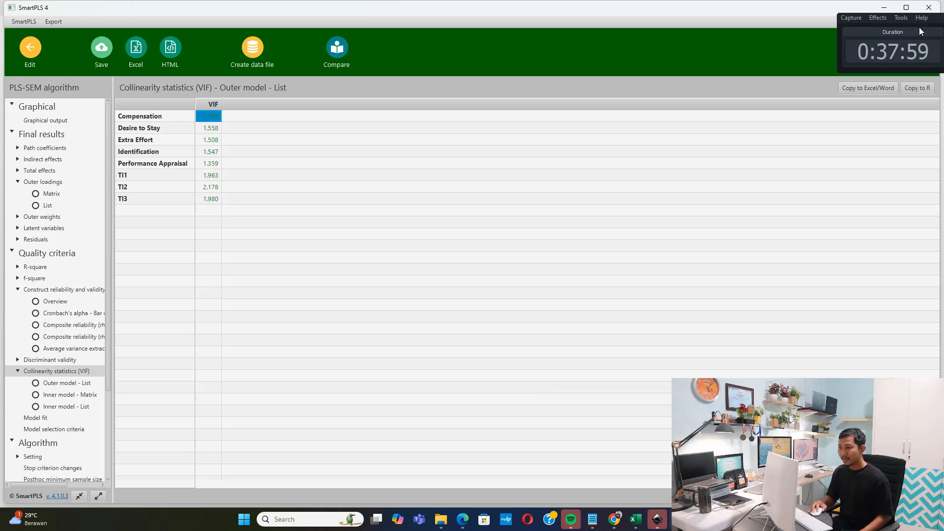
left_click(886, 8)
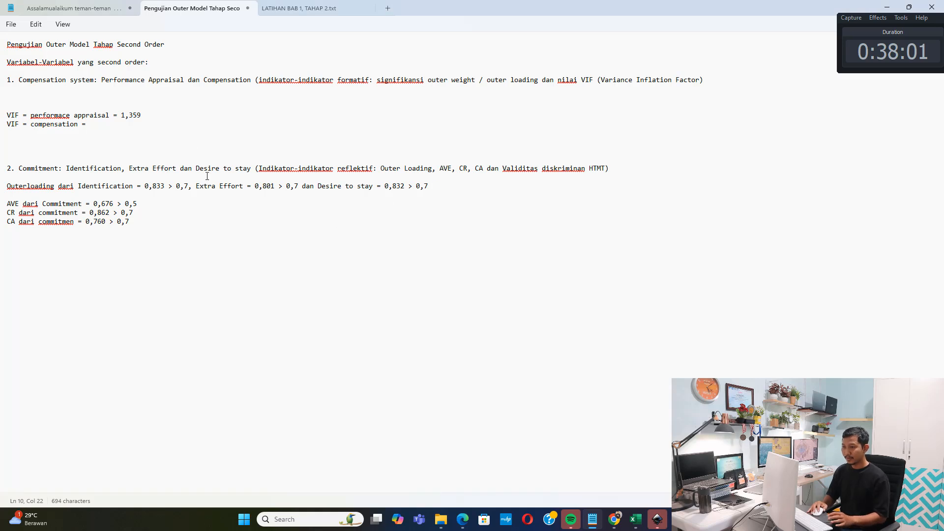
type("1,3")
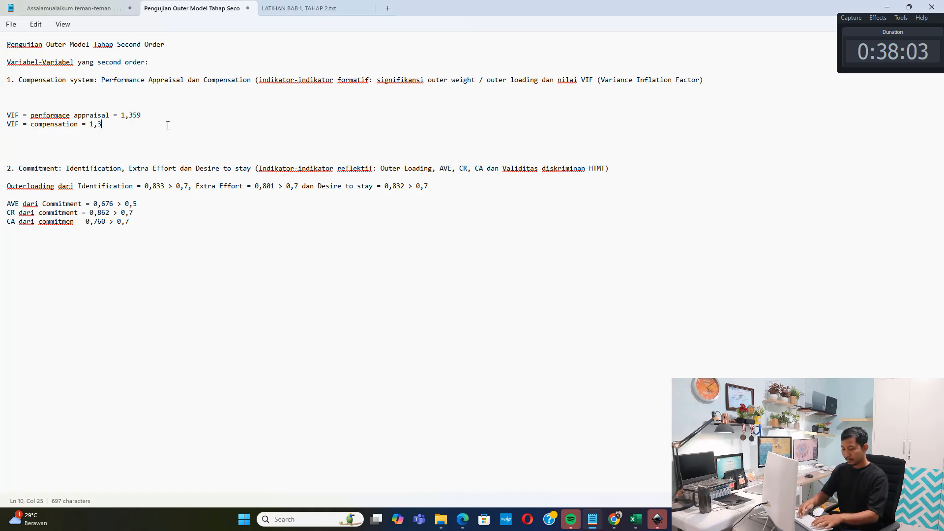
type("59")
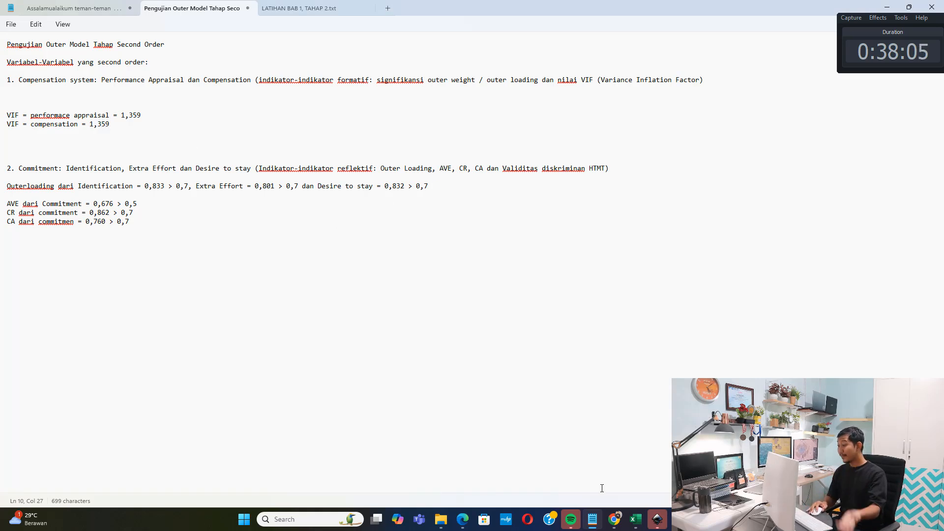
Step: Switch to the second-order PLS-SEM book PDF in Edge and check the VIF values and criterion at Table 1.4
left_click(528, 523)
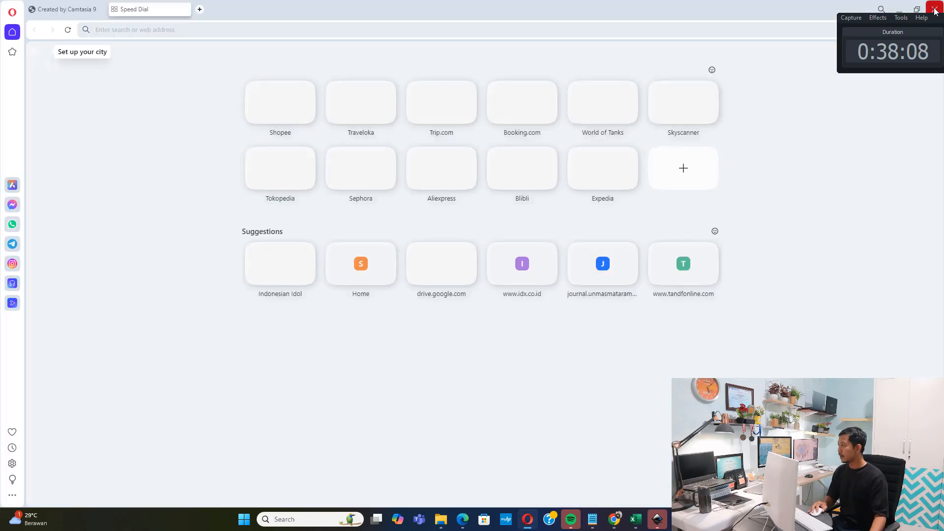
left_click(934, 7)
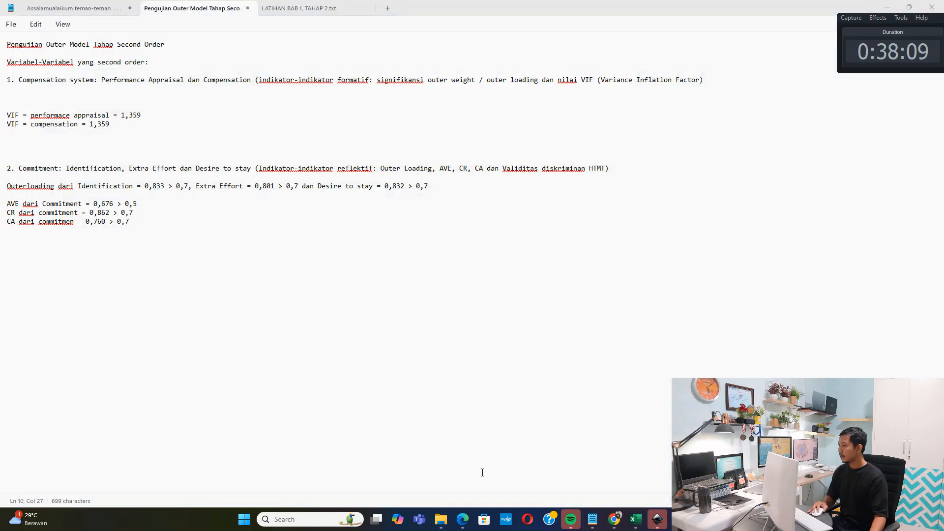
left_click(463, 520)
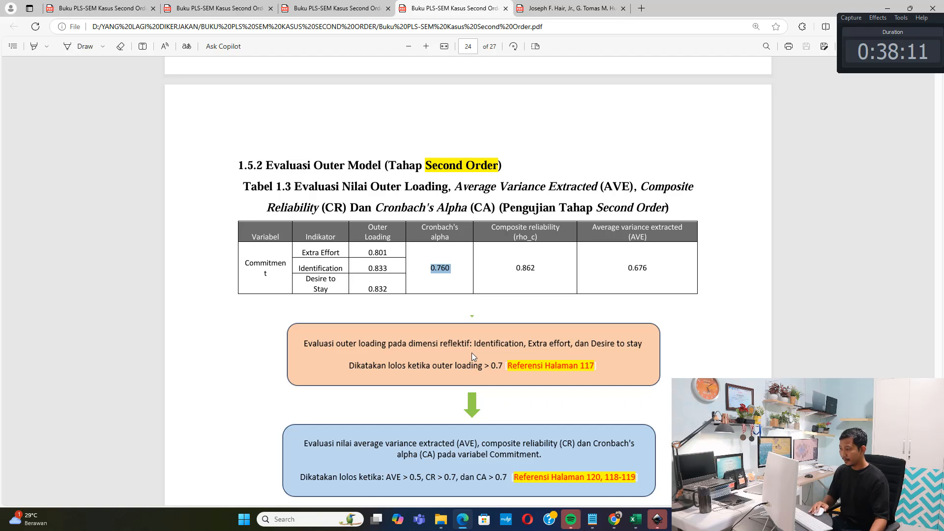
scroll(471, 353, "down", 6)
scroll(475, 351, "up", 3)
scroll(476, 349, "down", 3)
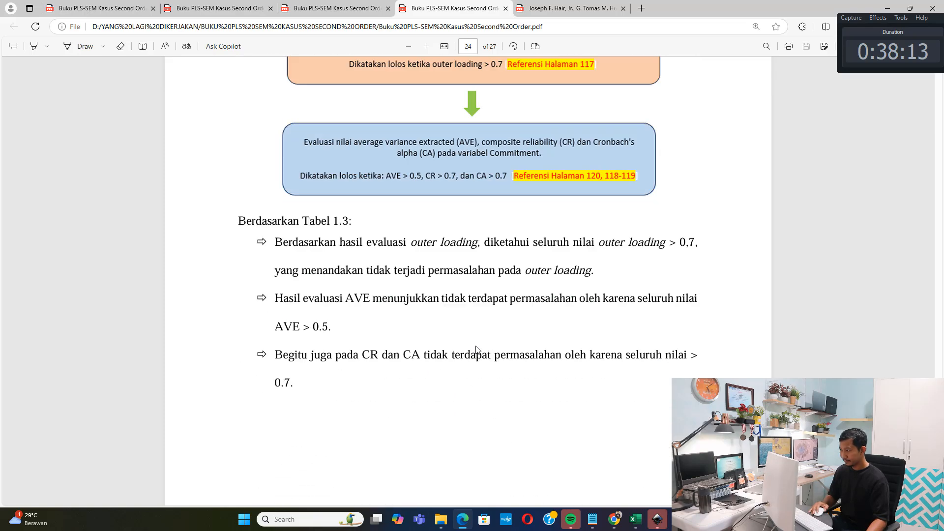
scroll(476, 349, "down", 5)
scroll(459, 327, "down", 2)
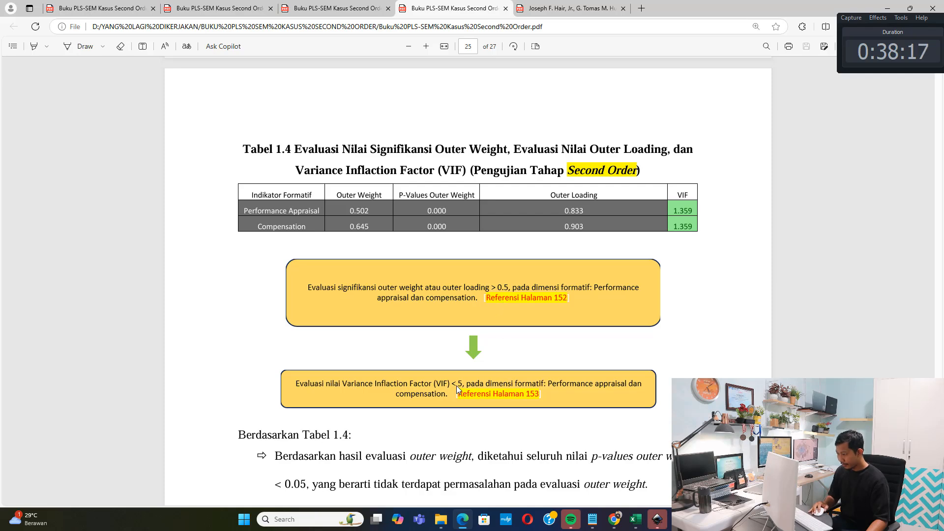
Step: Examine the VIF threshold in Exhibit 5.8 on page 153 of the Hair et al. textbook PDF and return to Notepad
left_click(583, 7)
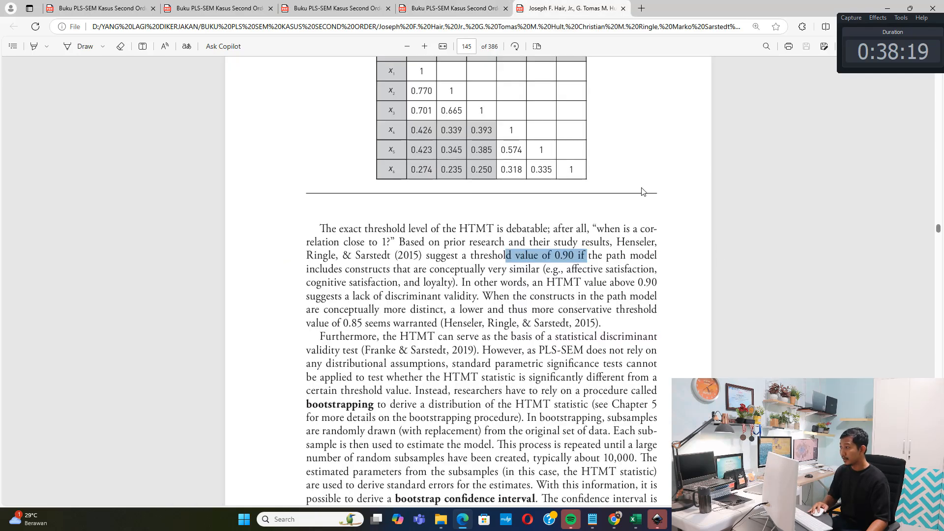
scroll(765, 278, "down", 5)
left_click_drag(938, 229, 940, 263)
scroll(503, 219, "up", 10)
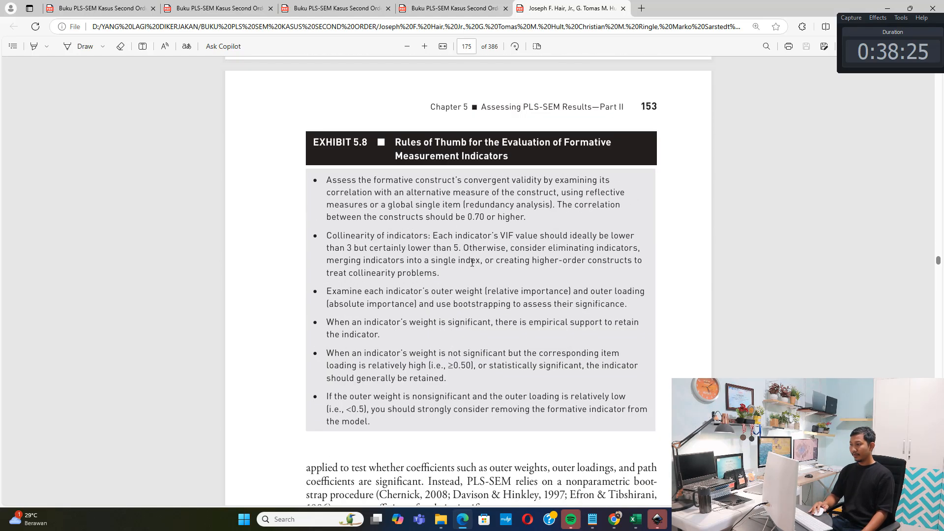
left_click_drag(374, 248, 461, 247)
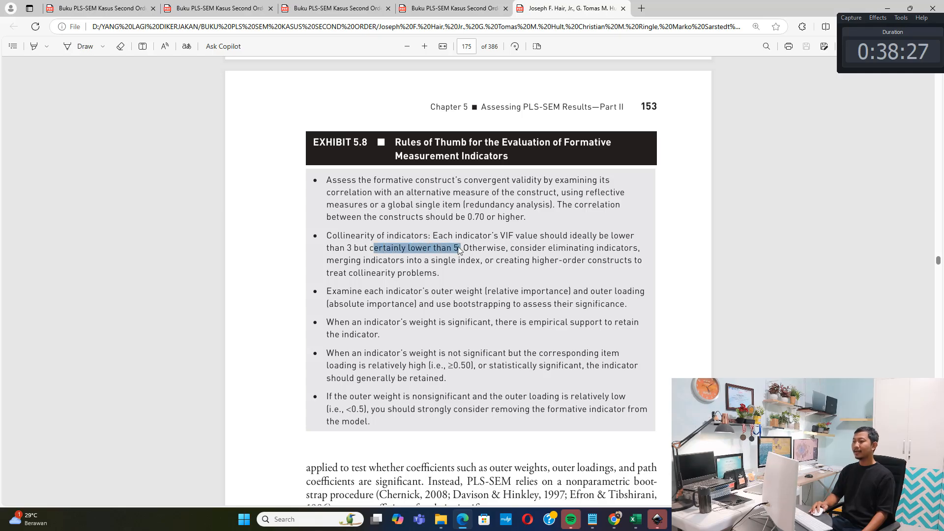
scroll(458, 261, "down", 20)
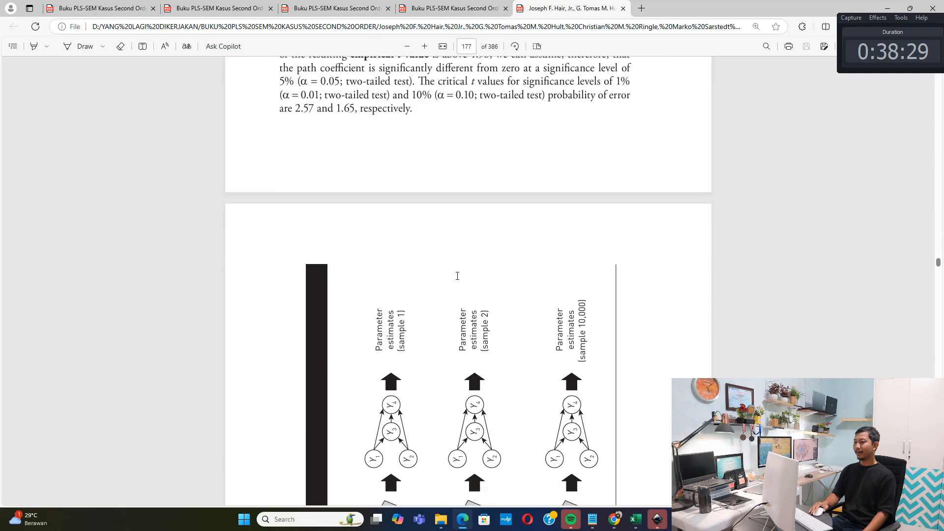
scroll(457, 275, "up", 20)
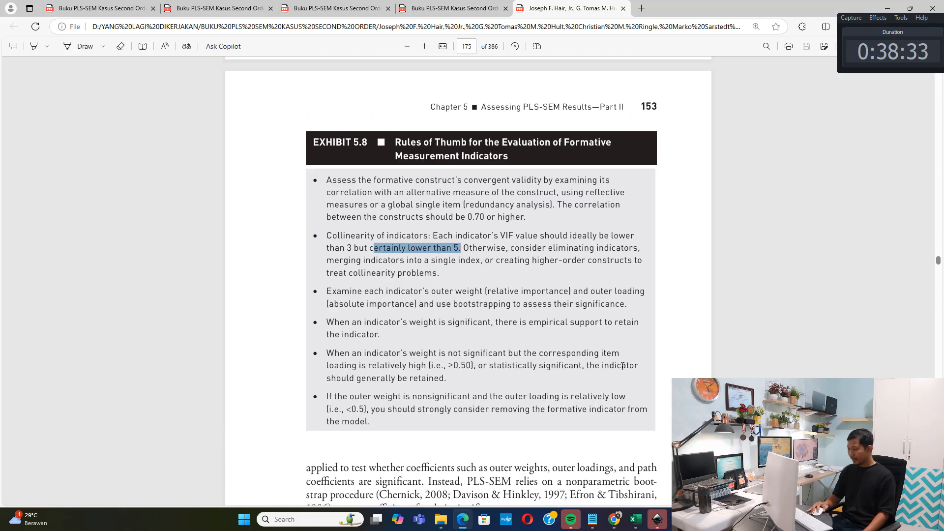
left_click(592, 519)
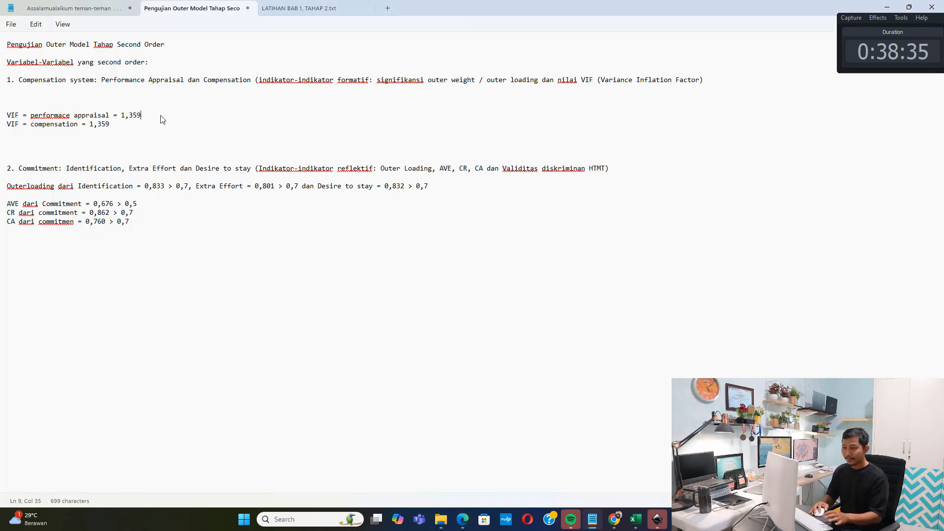
Step: Add the threshold comparison "< 5" to the performance appraisal and compensation VIF lines
key("BackSpace")
key("BackSpace")
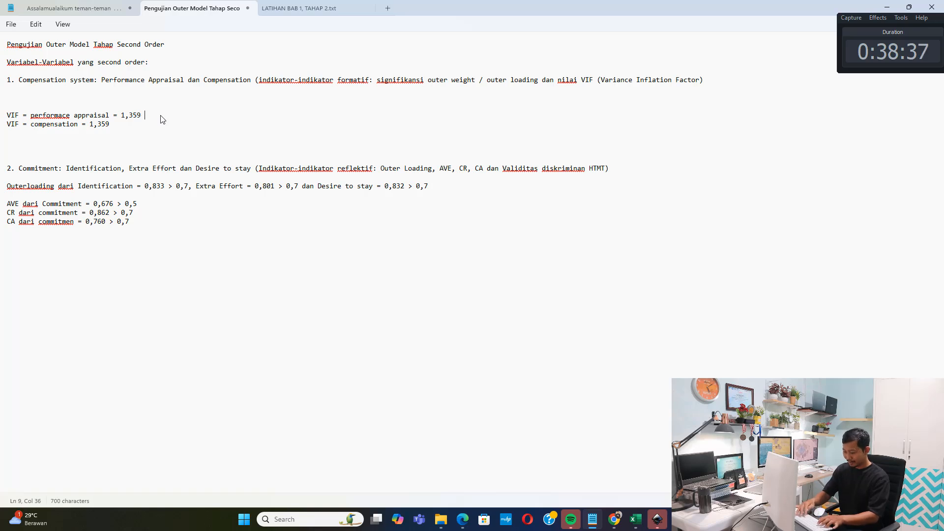
type("< 5")
key("Down")
type("< ")
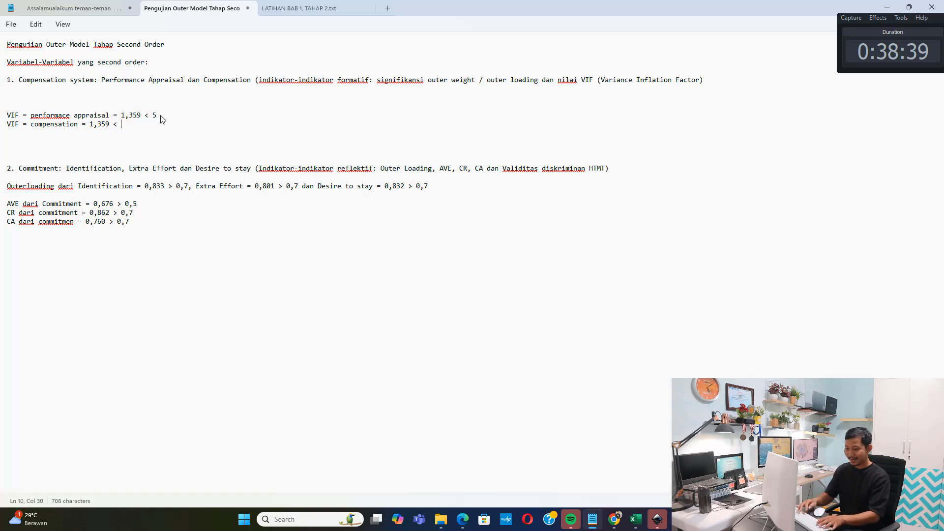
type("5")
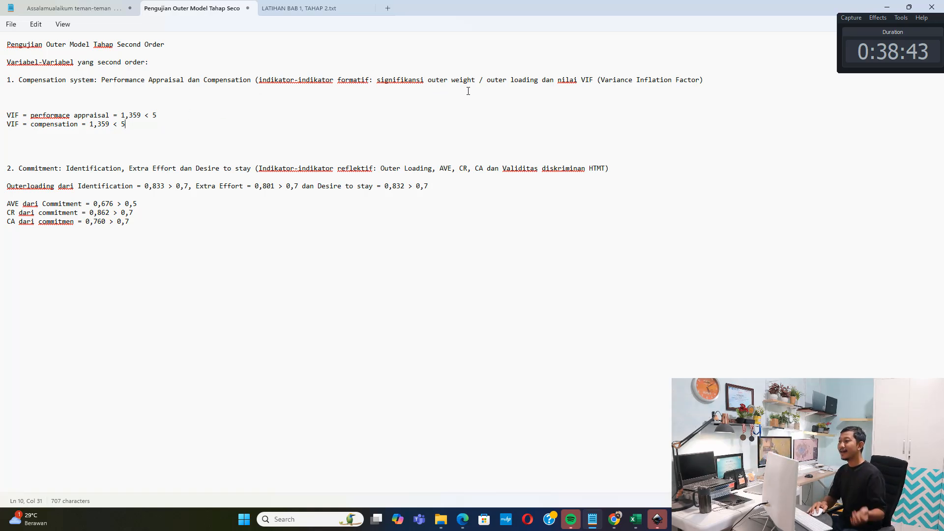
Step: Add the line "p value outer weight = performance appraisal" below the VIF lines, leaving blank lines between them
left_click_drag(392, 81, 464, 82)
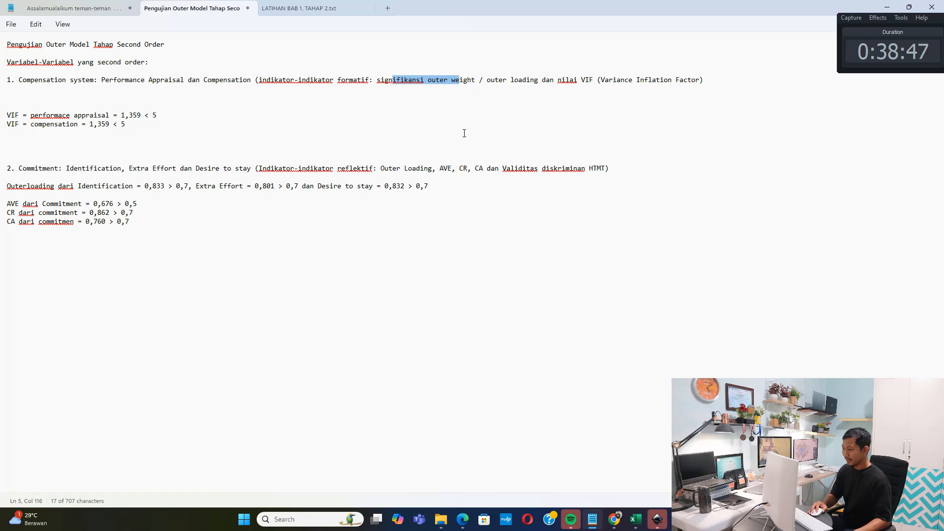
left_click(161, 123)
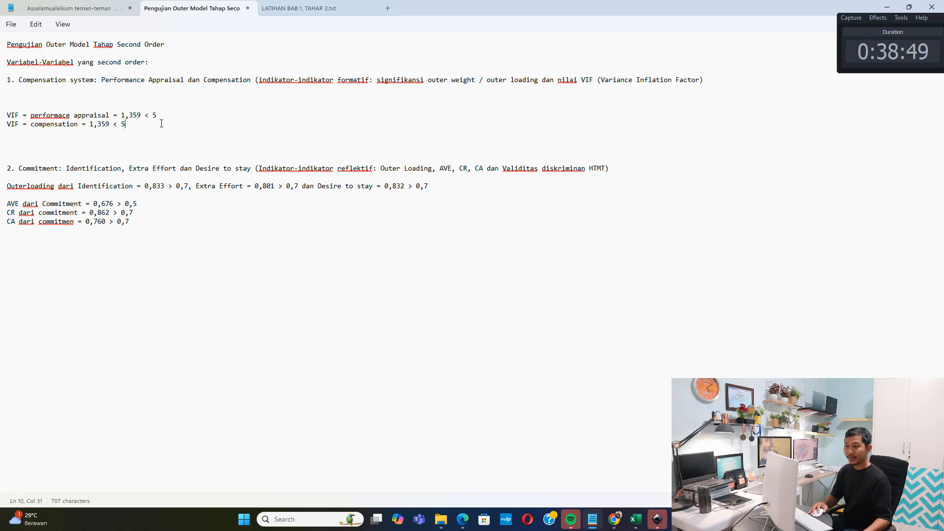
key("Return")
key("Return")
key("Return")
type("p ")
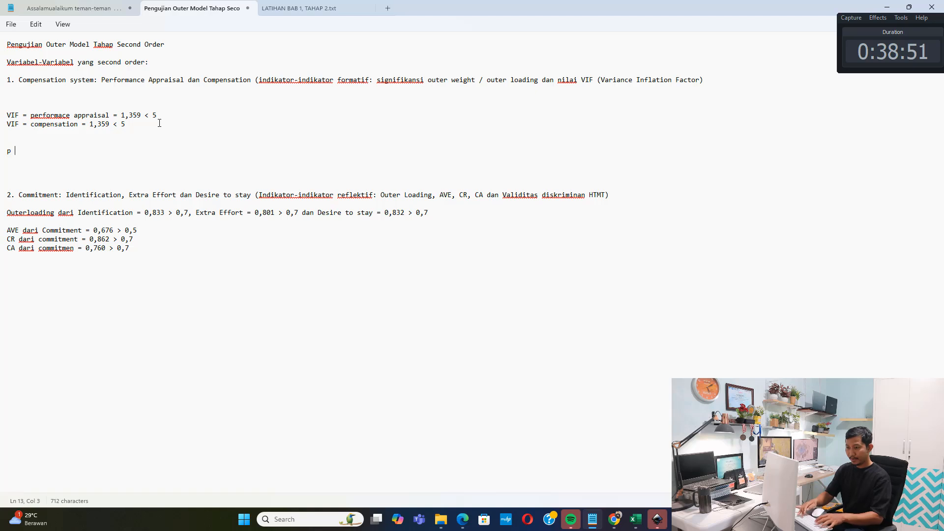
type("value = ")
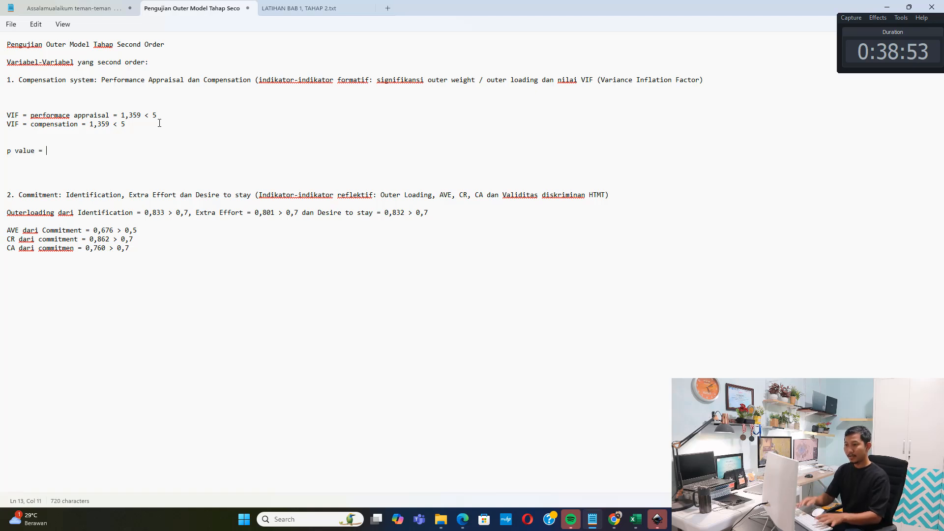
type("perf")
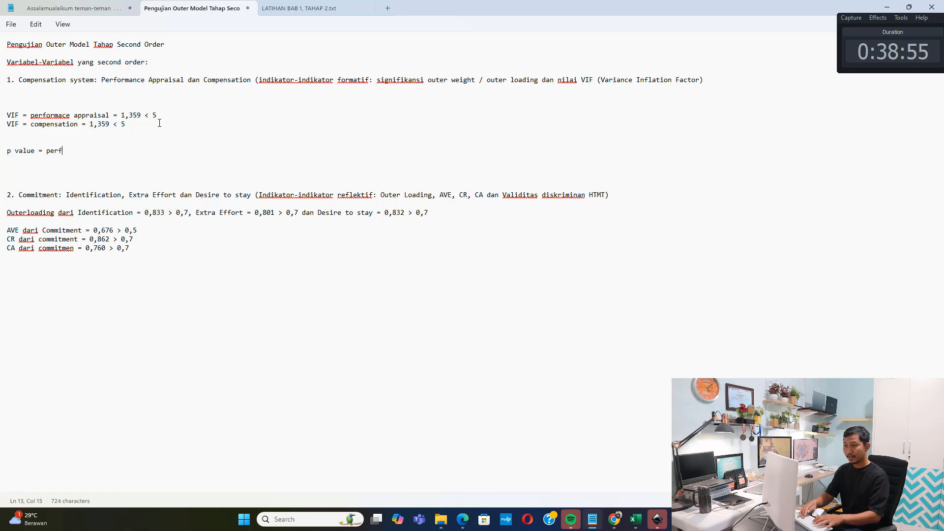
type("or")
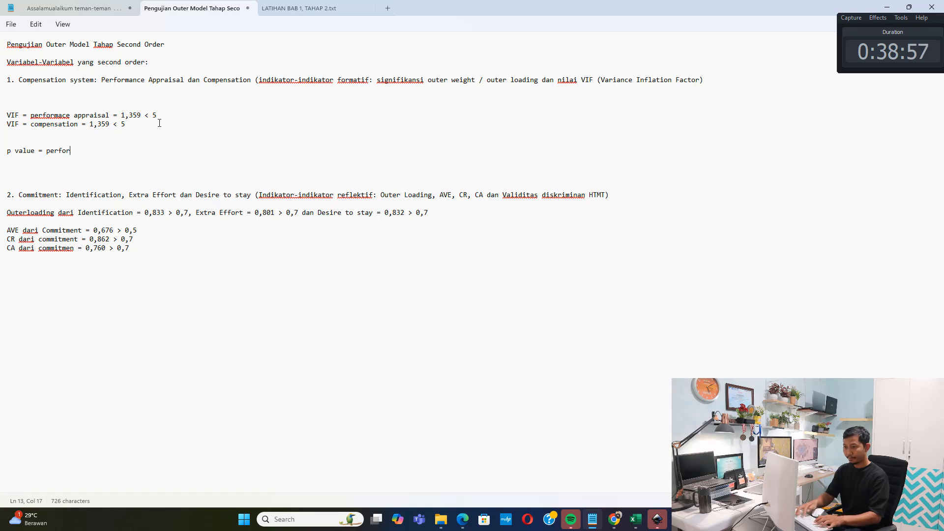
type("amance appraisal")
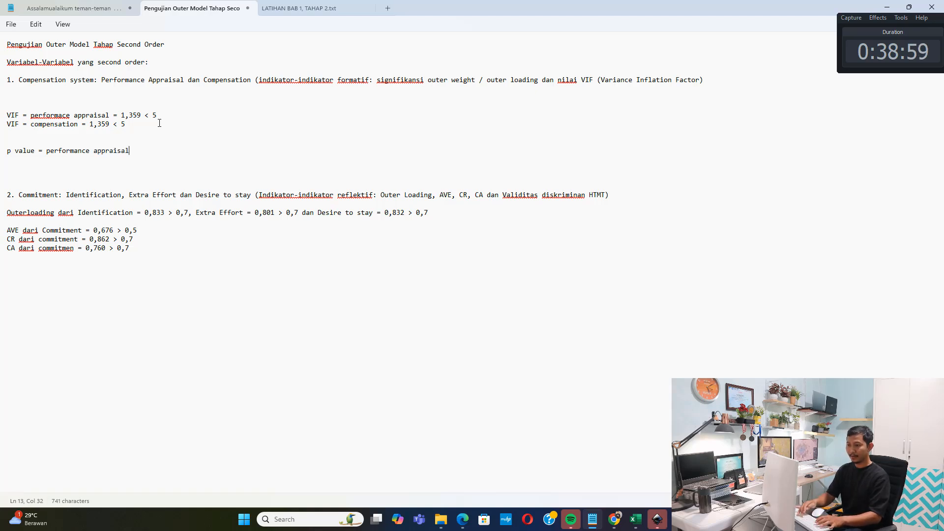
left_click(36, 150)
type("outer weight")
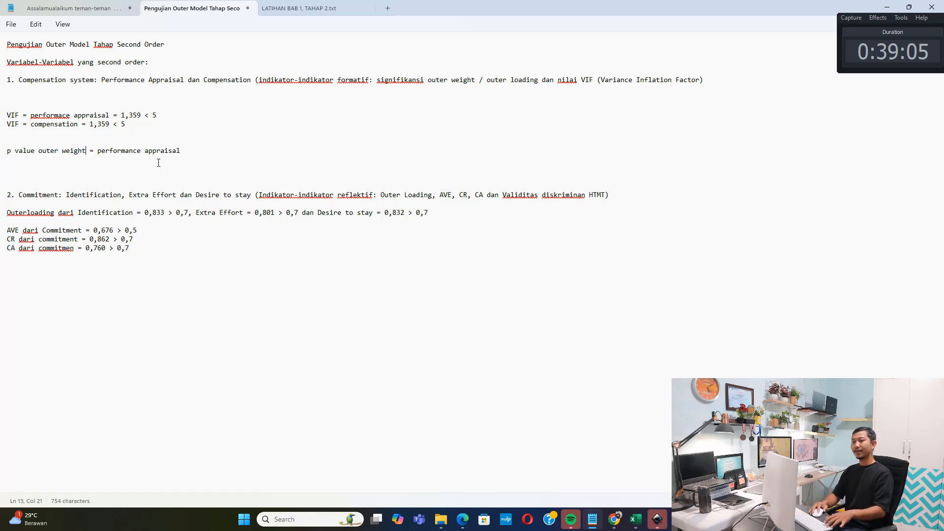
Step: Duplicate the p value line below itself, remove the equals sign from both lines and change the copy's indicator to compensation
left_click_drag(201, 152, 7, 147)
key("ctrl+c")
left_click(11, 162)
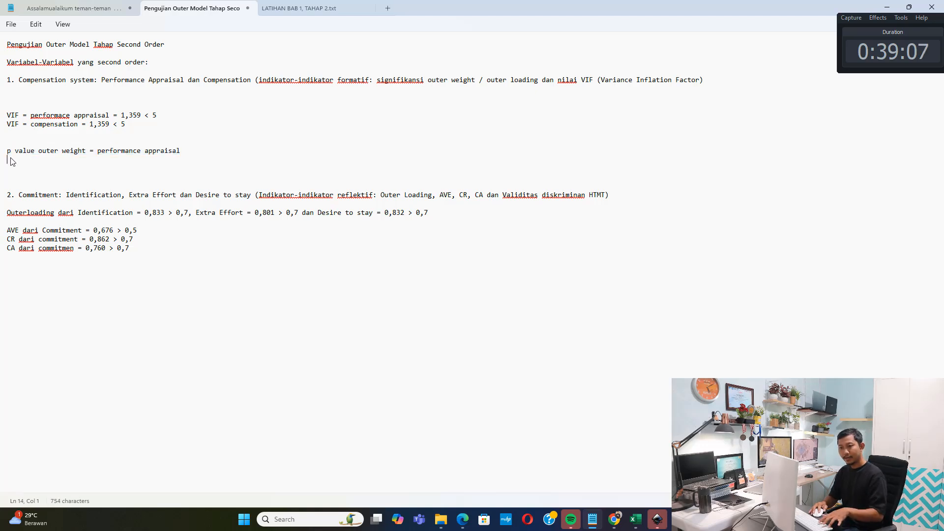
key("ctrl+v")
left_click(98, 152)
key("BackSpace")
key("BackSpace")
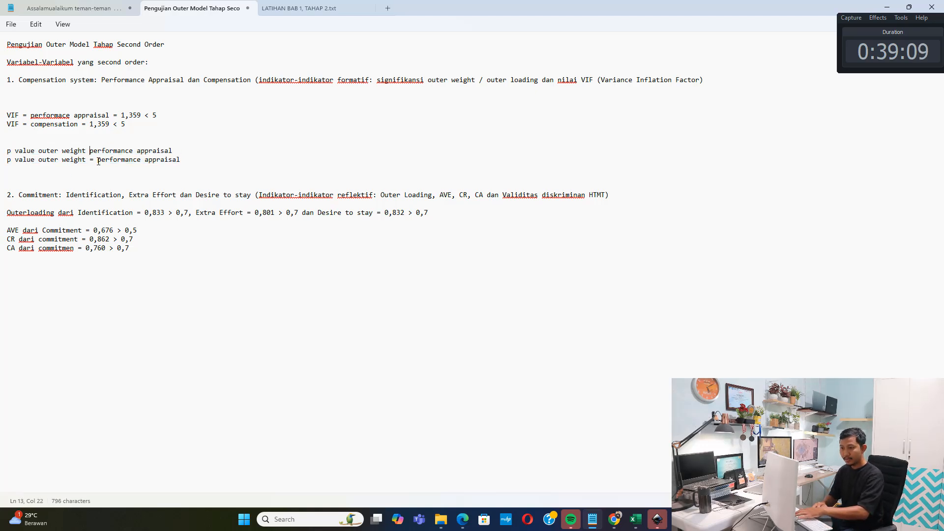
left_click_drag(188, 161, 89, 163)
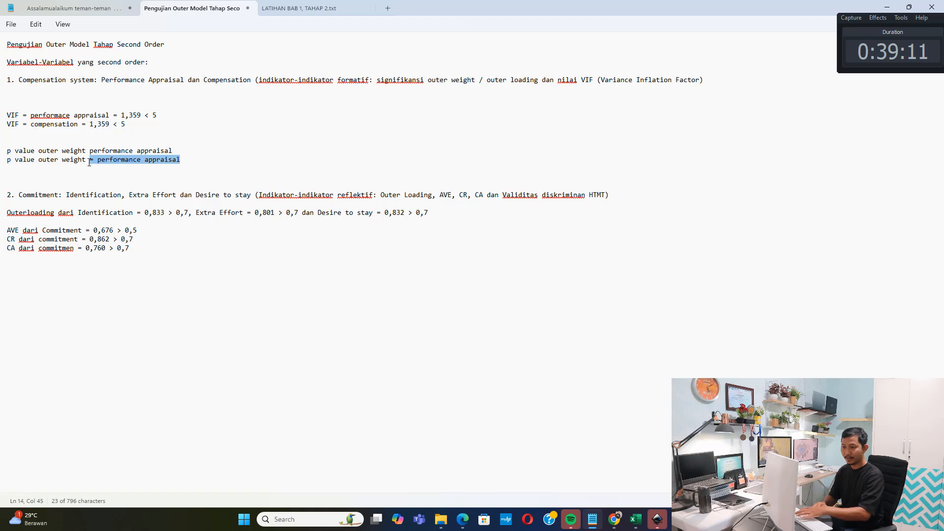
type("compensation")
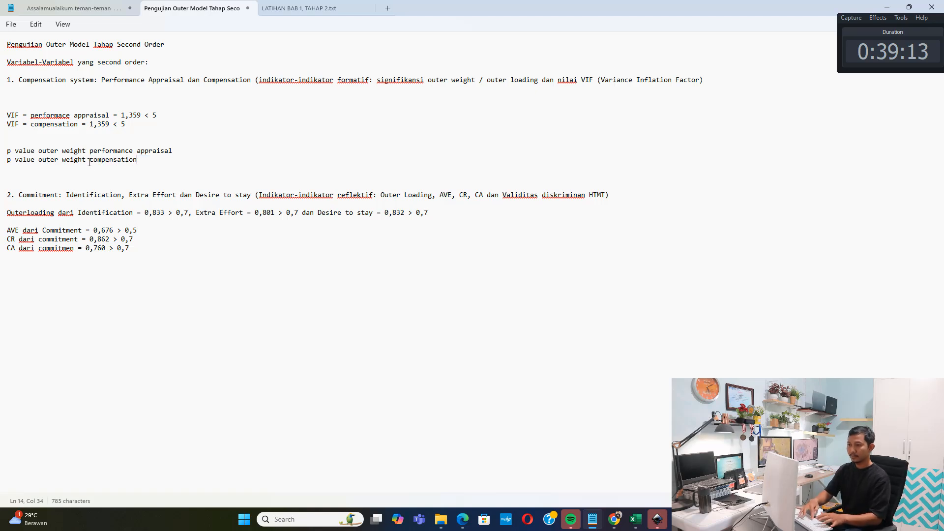
Step: Append "dan nilai outer loading" to the performance appraisal and compensation p value lines
left_click(195, 149)
type("dan")
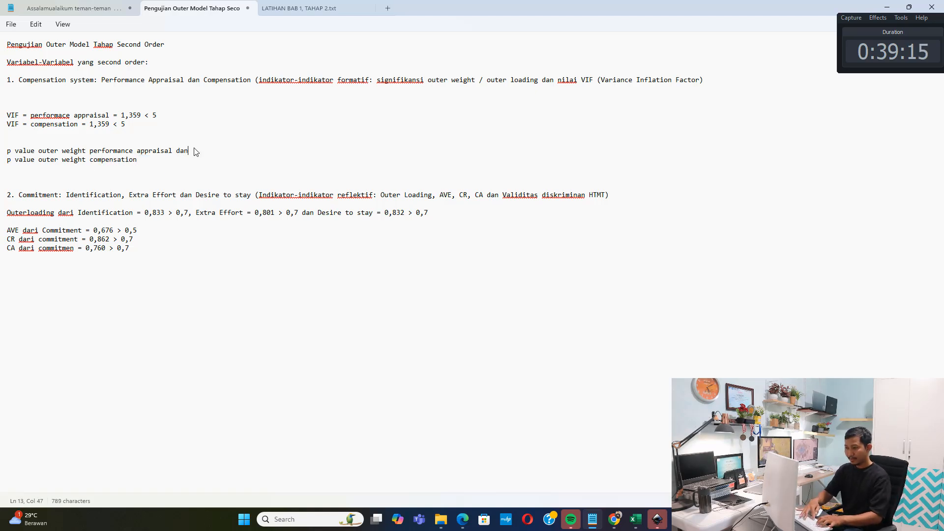
type(" nilai outer ")
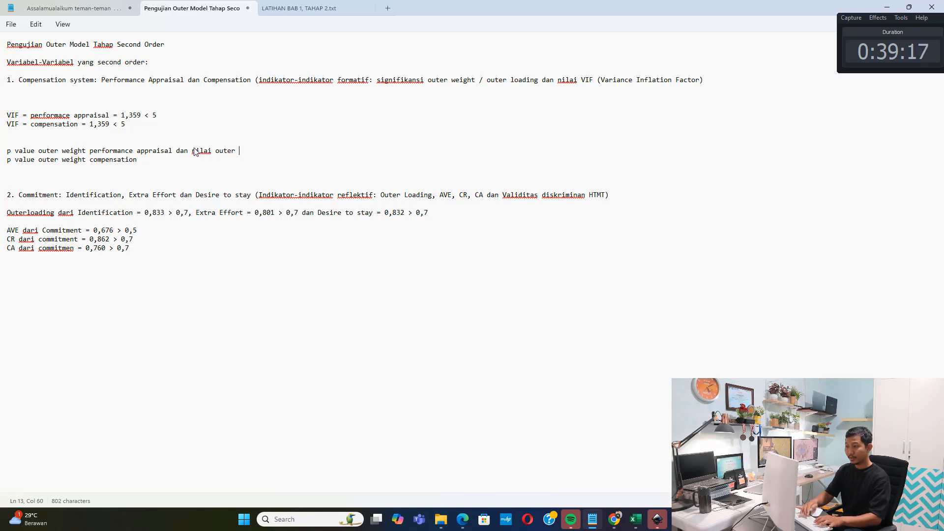
type("loadi dan nilai ")
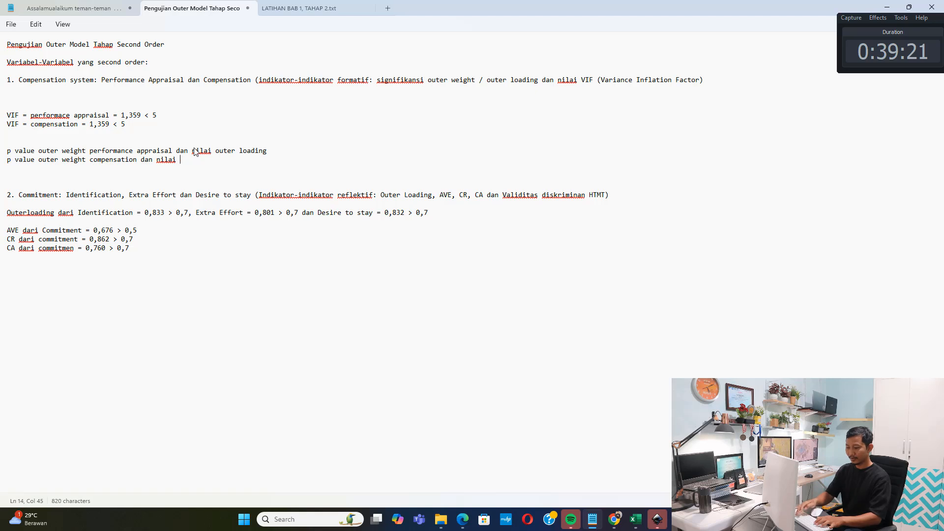
type("daouter loading")
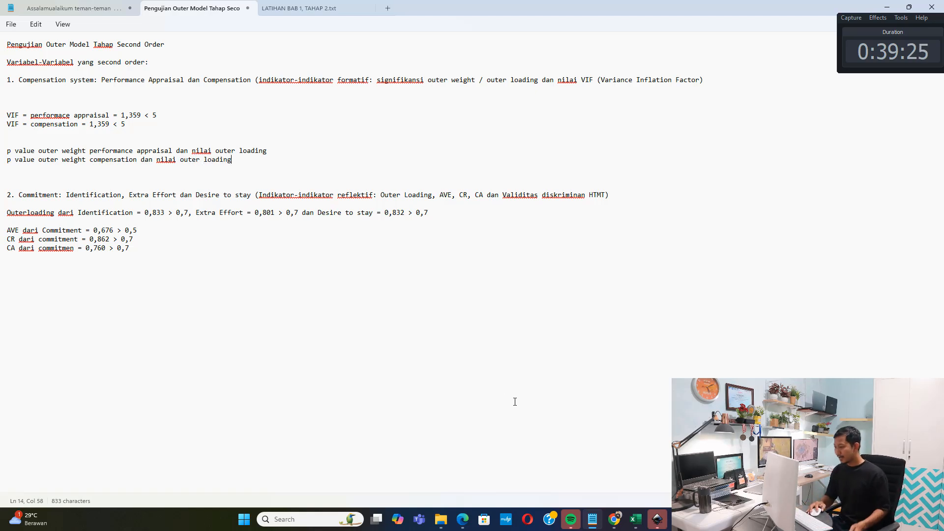
Step: Switch to SmartPLS, rerun the PLS-SEM algorithm on the second-order model with the default settings and open the outer loadings matrix
key("alt+Tab")
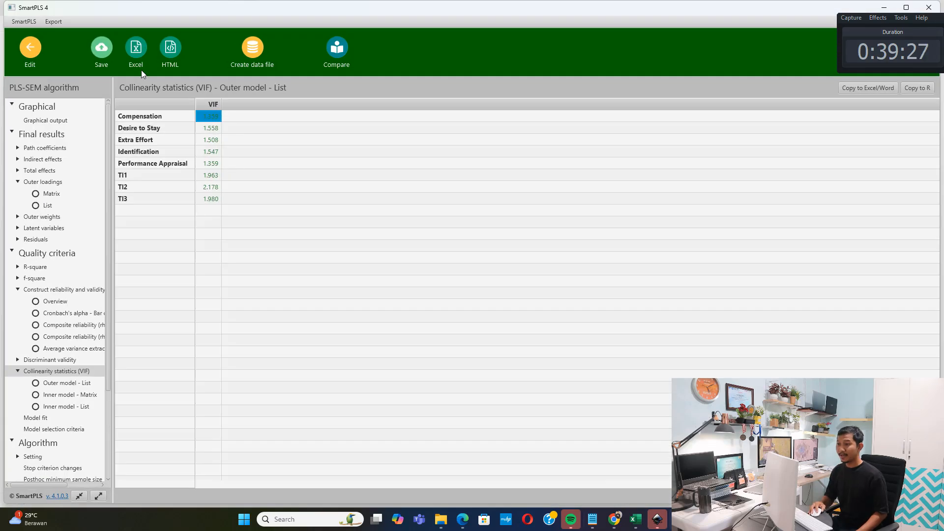
left_click(30, 49)
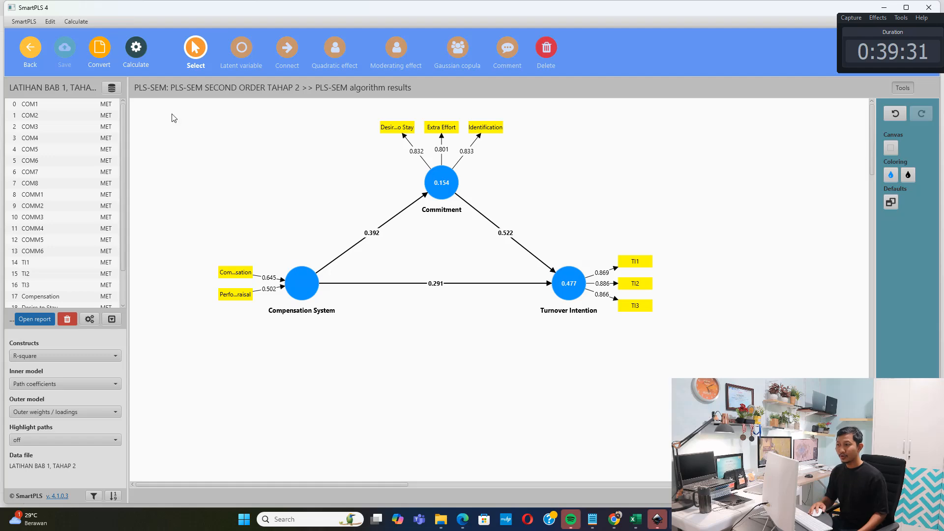
left_click(76, 22)
left_click(86, 39)
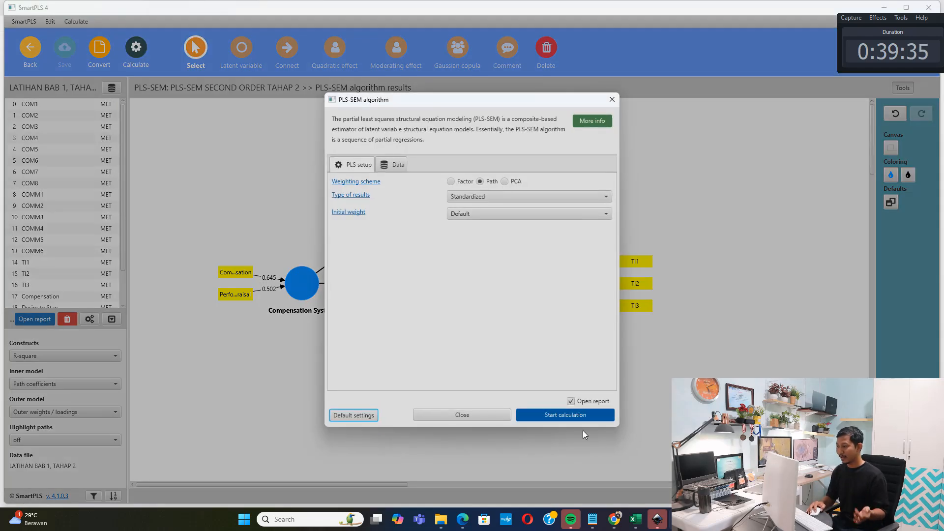
left_click(612, 99)
left_click(76, 21)
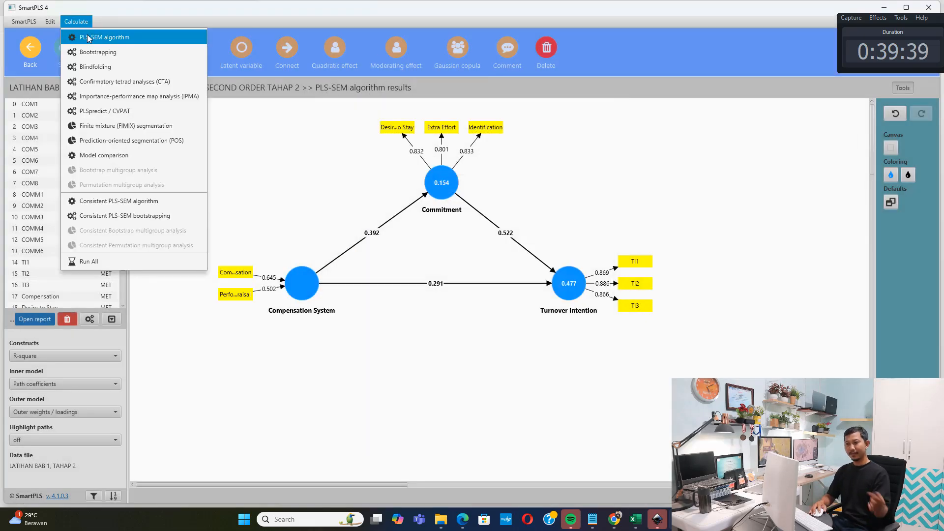
left_click(87, 38)
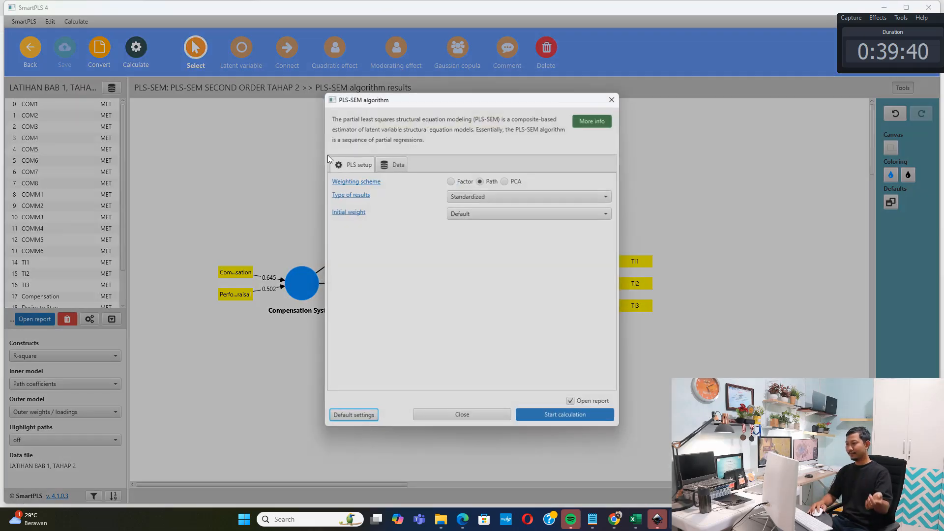
left_click(561, 419)
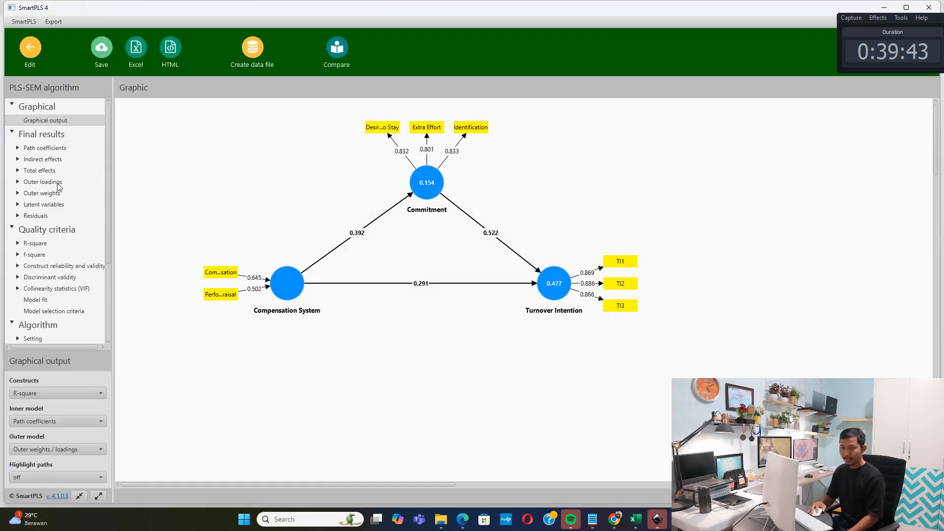
left_click(43, 182)
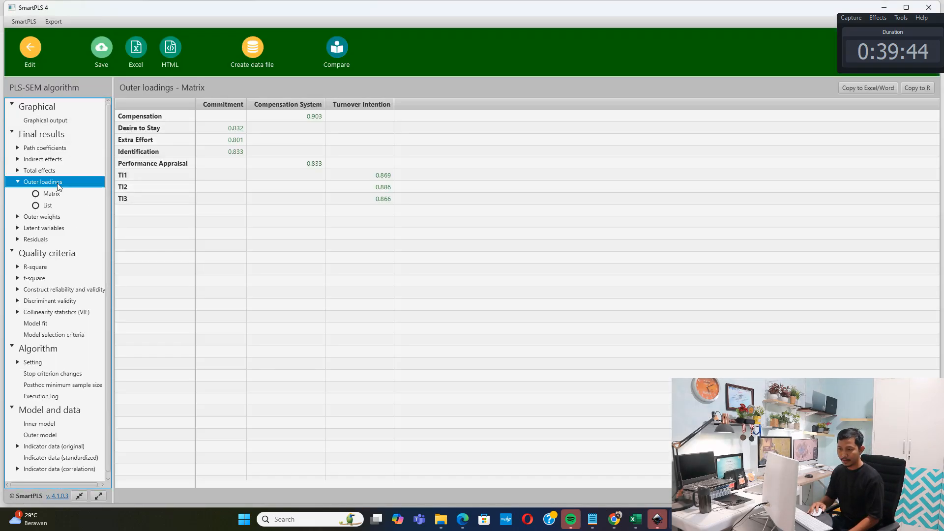
Step: Look up Performance Appraisal's outer loading in SmartPLS and append "= 0,833" to its p value line in Notepad
left_click(592, 520)
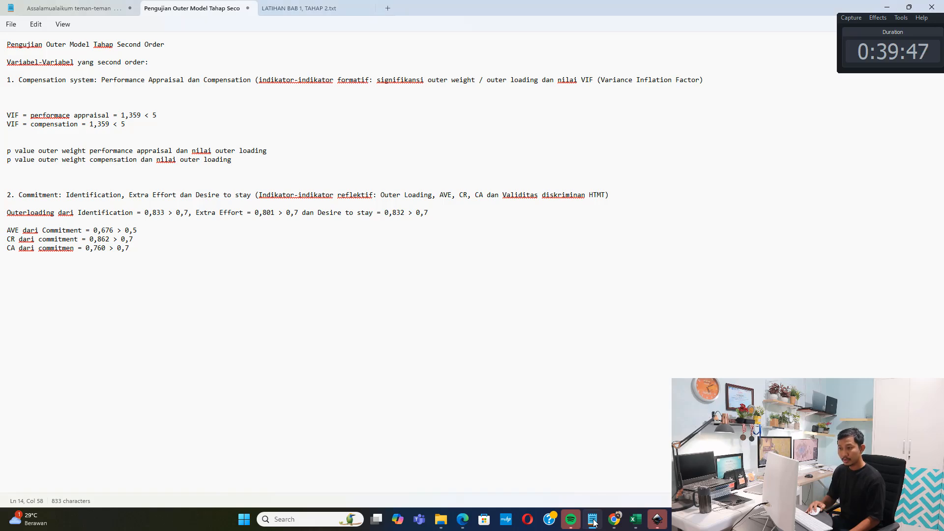
left_click(594, 522)
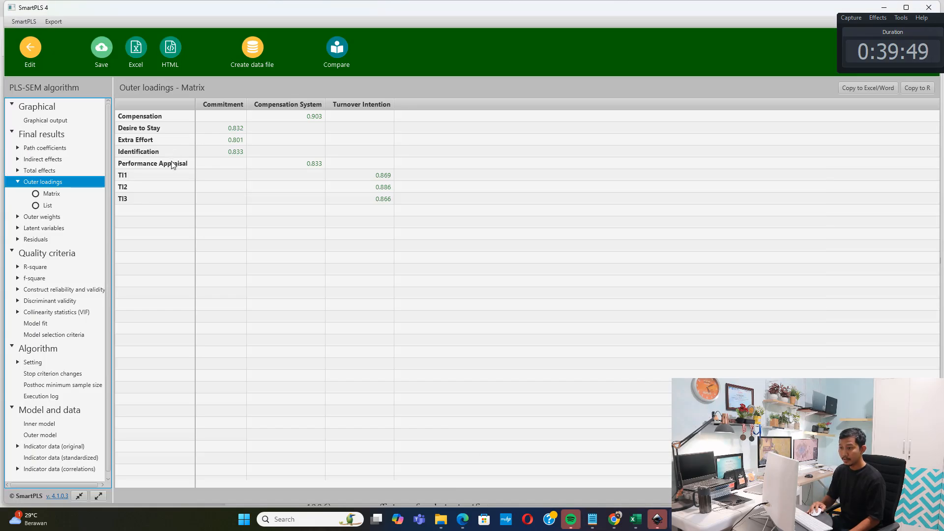
left_click(172, 165)
left_click(313, 168)
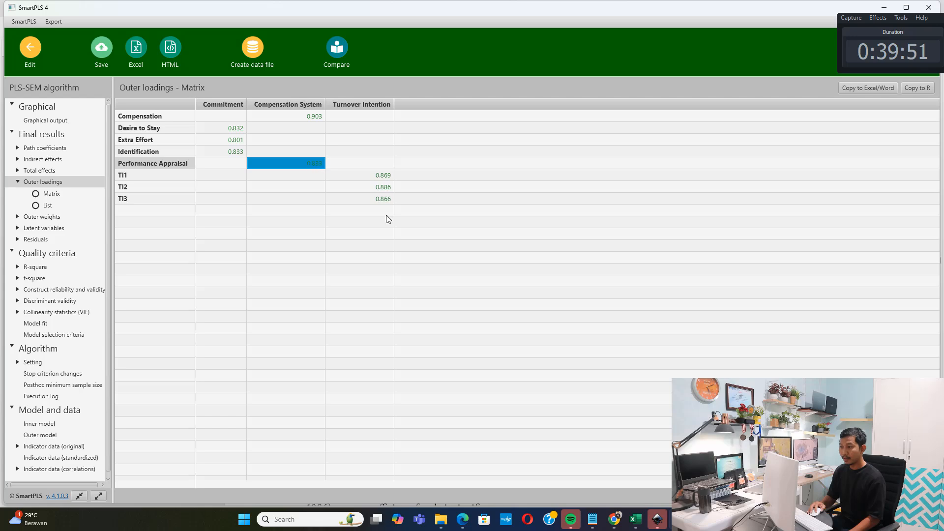
left_click(593, 521)
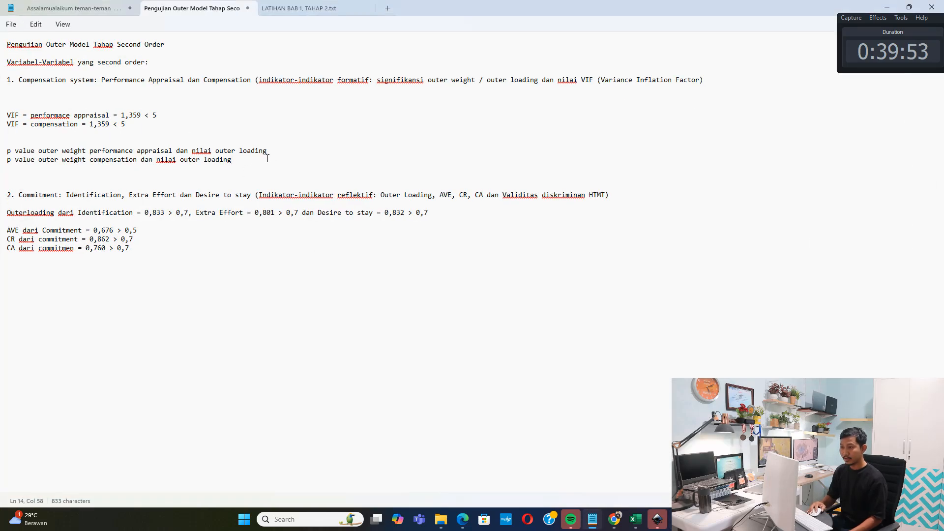
left_click(276, 153)
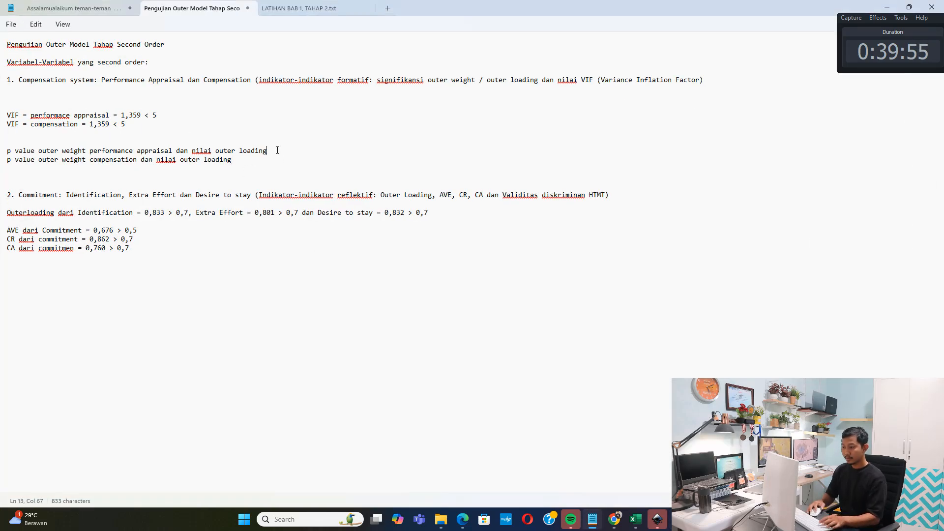
type("= 0,833")
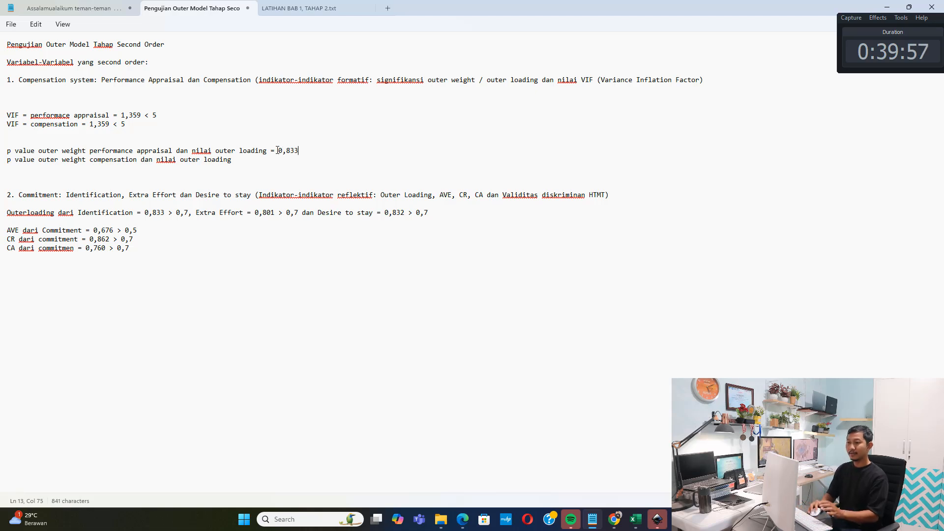
Step: Look up Compensation's outer loading in the SmartPLS matrix and append "= 0,903" to the compensation p value line in Notepad
left_click(274, 155)
type("=")
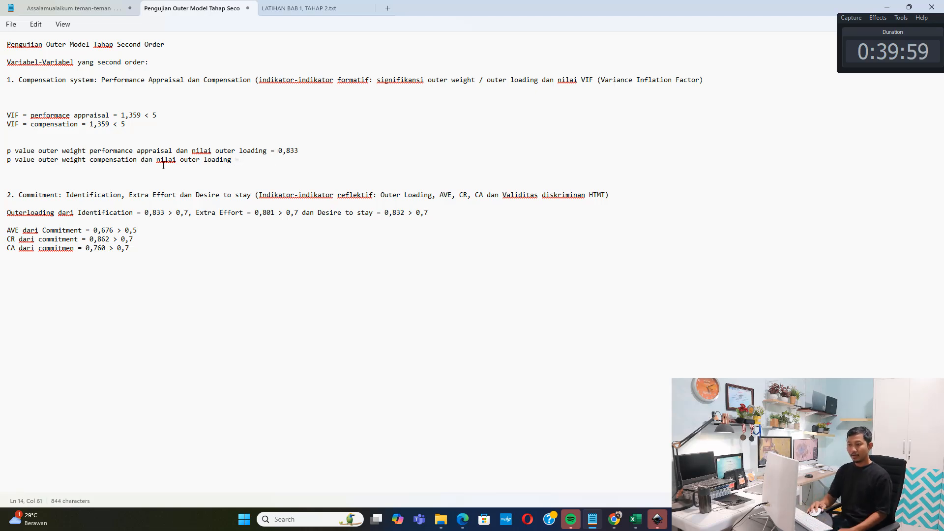
left_click(657, 519)
left_click(305, 118)
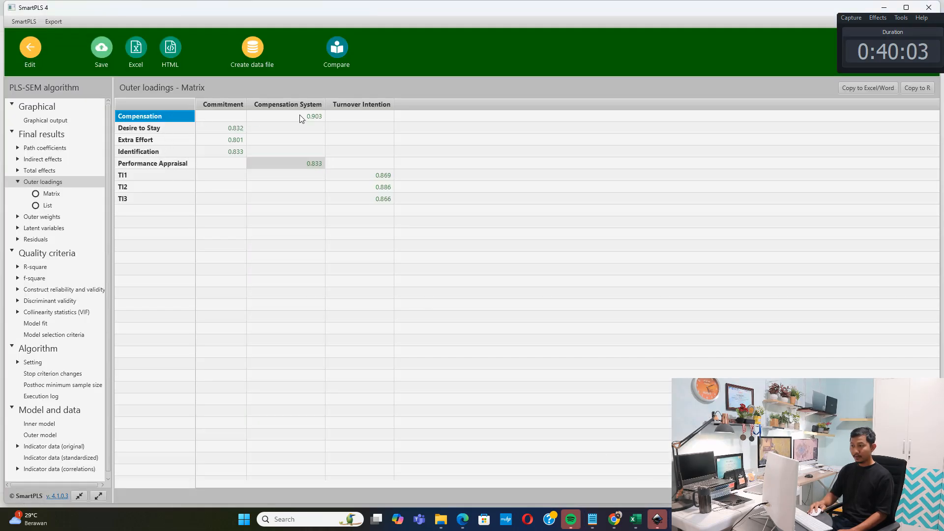
left_click(590, 524)
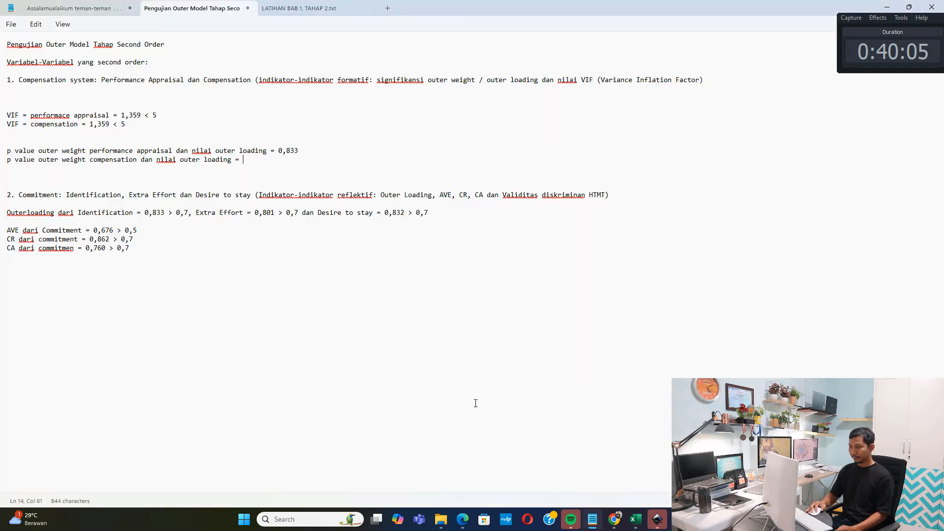
type("0,903")
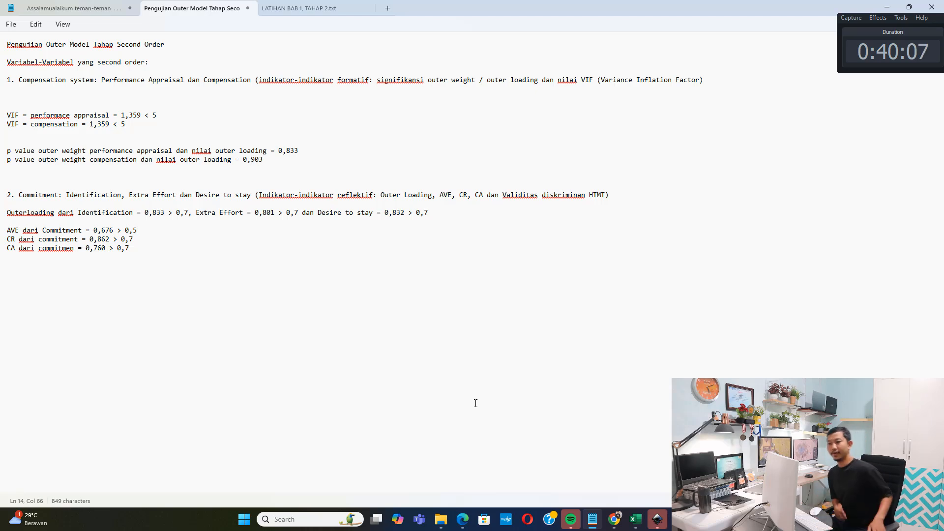
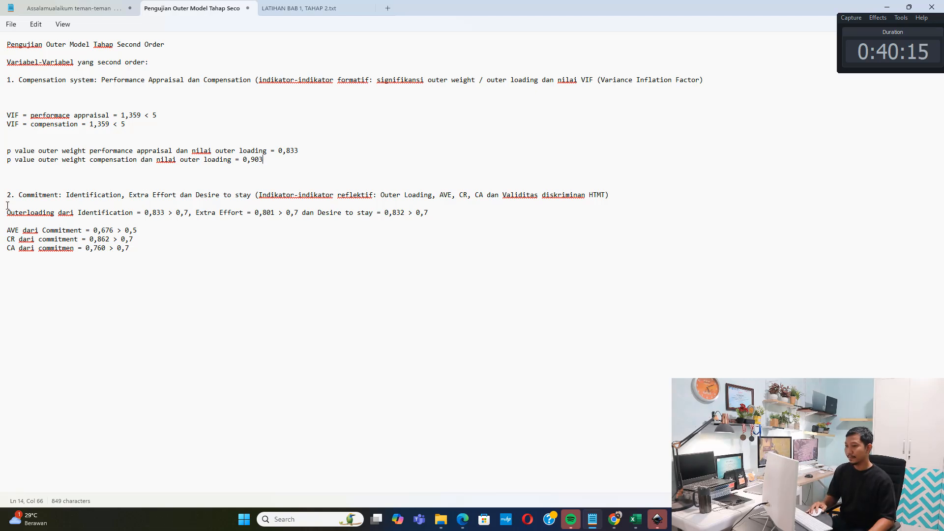
Step: Switch to SmartPLS, run bootstrapping on the second-order model with 5000 subsamples and open the outer weights results
left_click(658, 517)
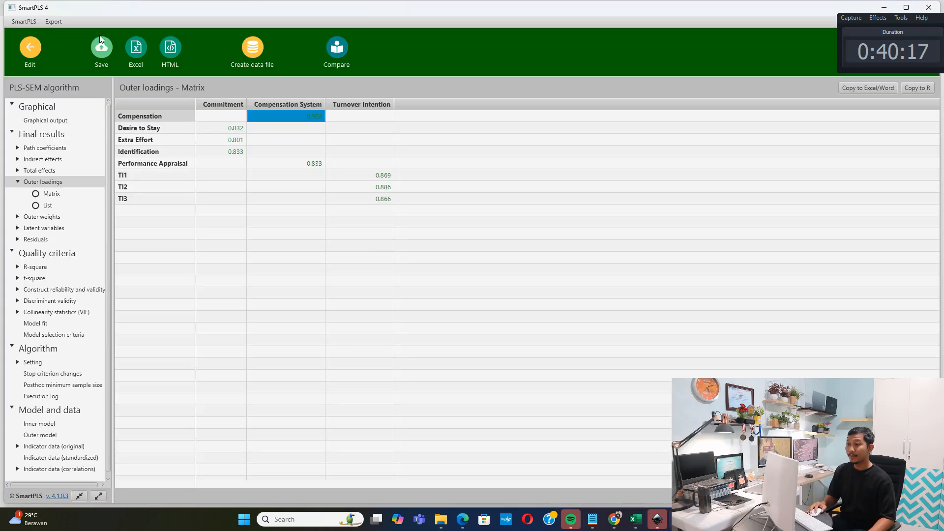
left_click(31, 53)
left_click(79, 22)
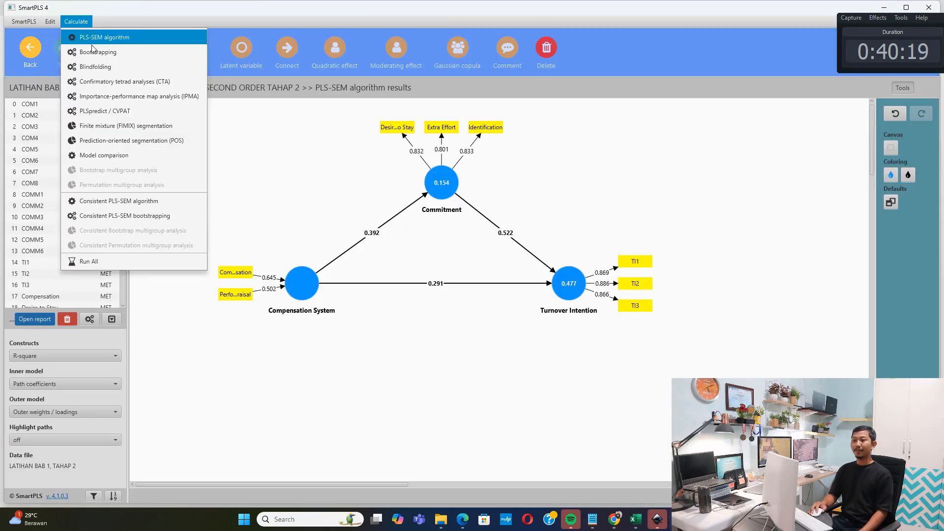
left_click(92, 54)
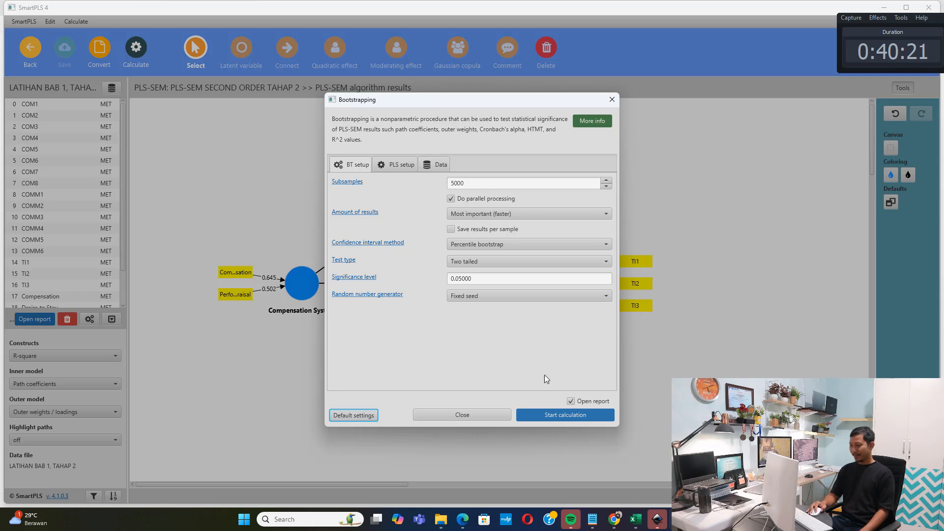
left_click(572, 416)
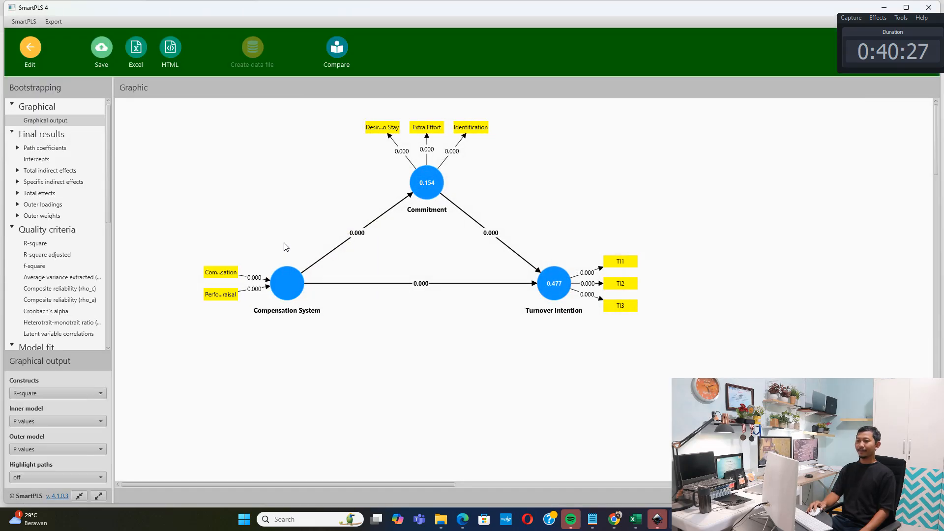
left_click(42, 216)
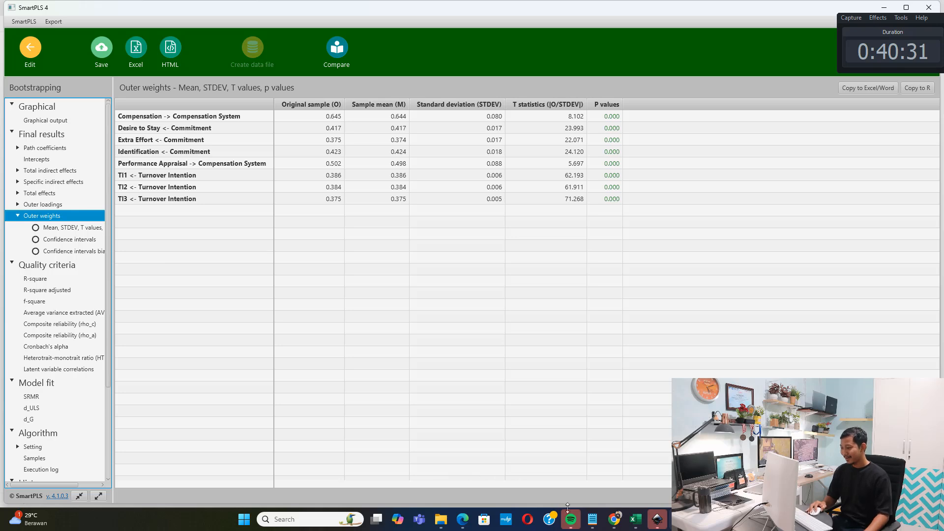
Step: Look up Performance Appraisal's outer weight p value and insert "= 0,000 < 0,05 (signifikan)" after "performance appraisal" in its Notepad line
left_click(596, 519)
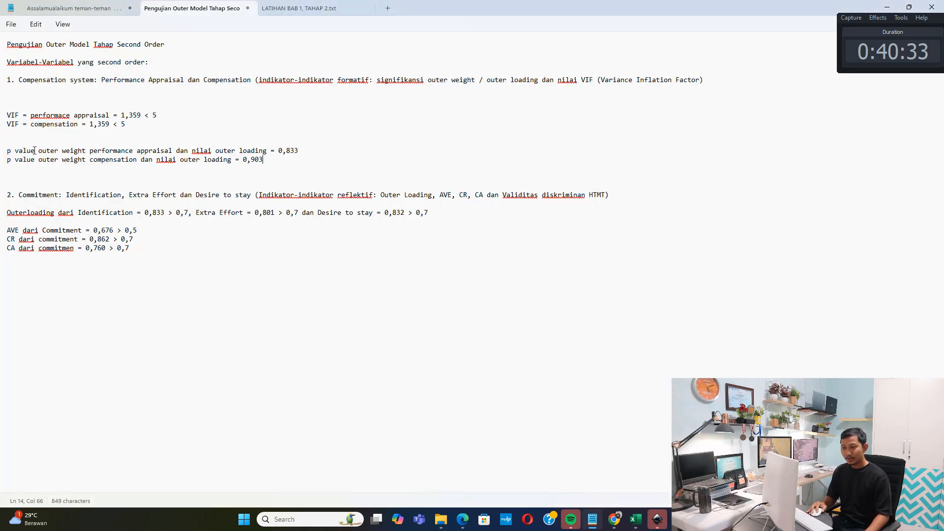
left_click_drag(34, 150, 161, 151)
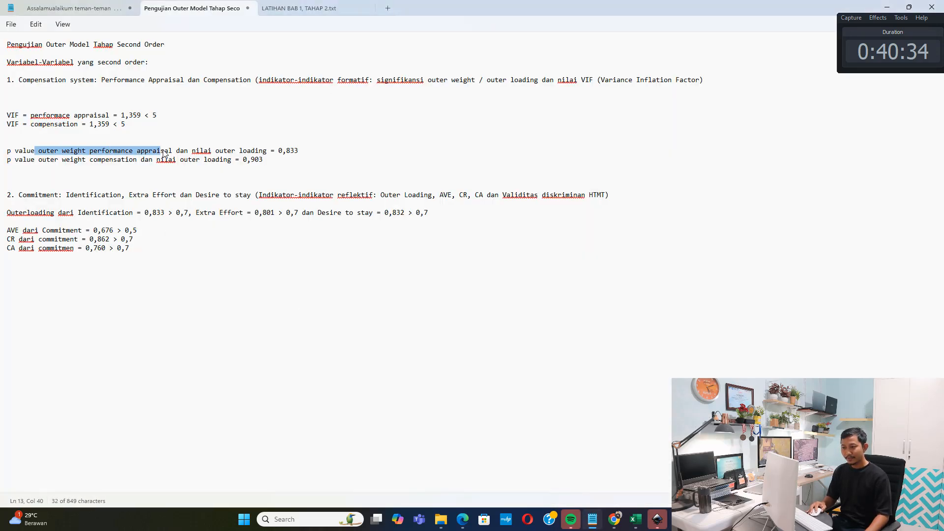
left_click(593, 519)
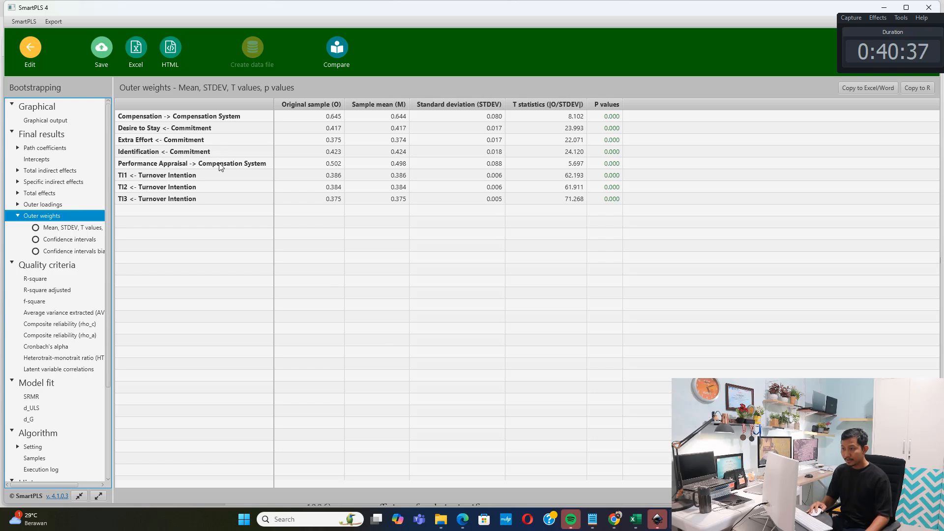
left_click(178, 164)
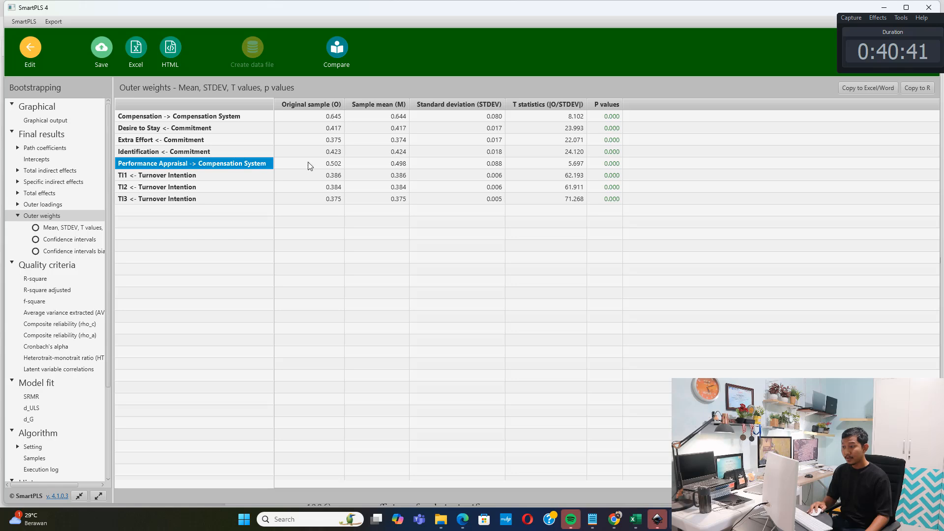
left_click(593, 519)
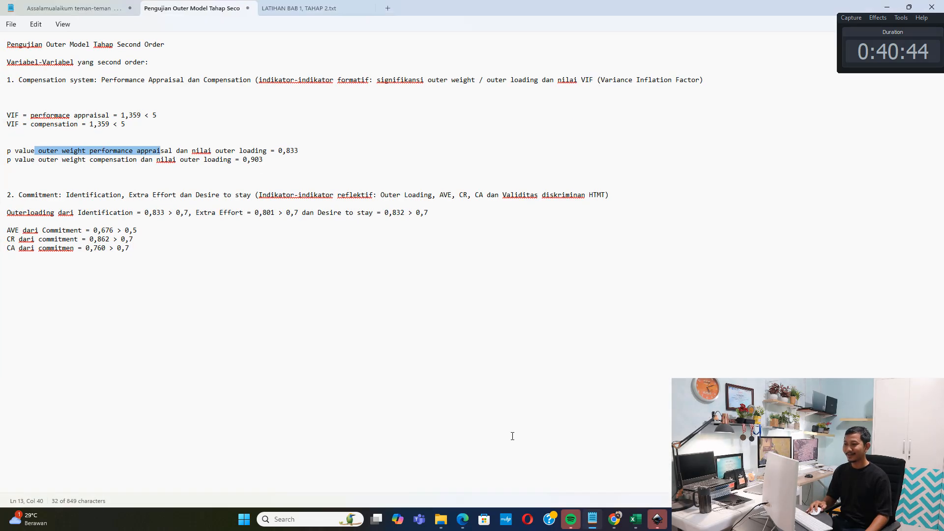
left_click(174, 150)
type("= 0")
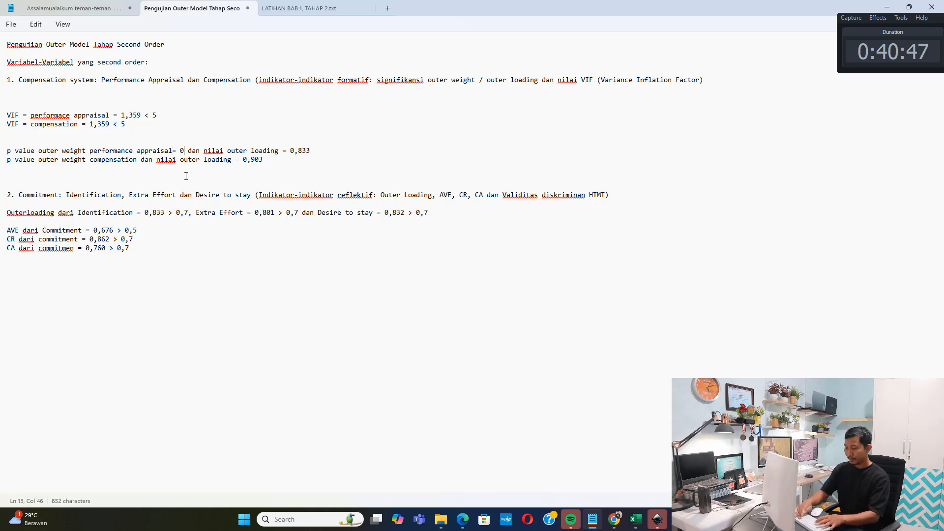
type(",000 < 0")
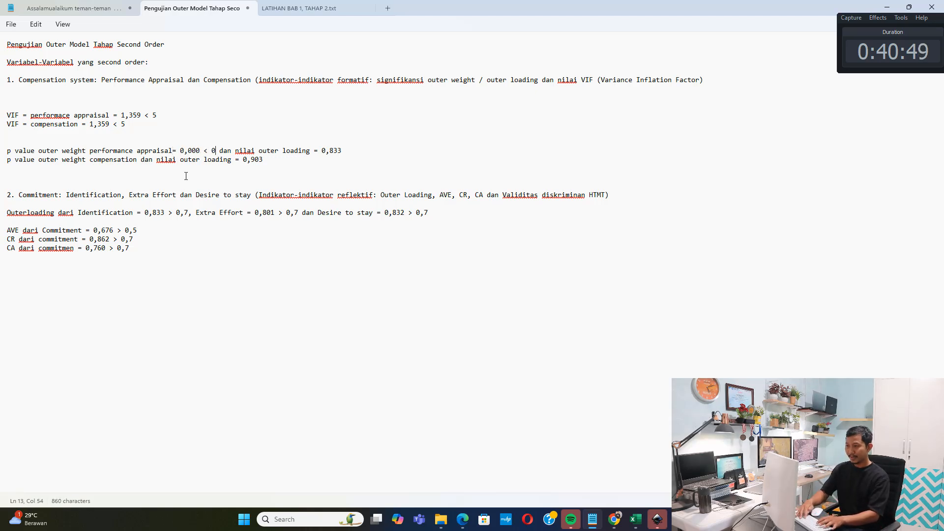
type(",05 (sign")
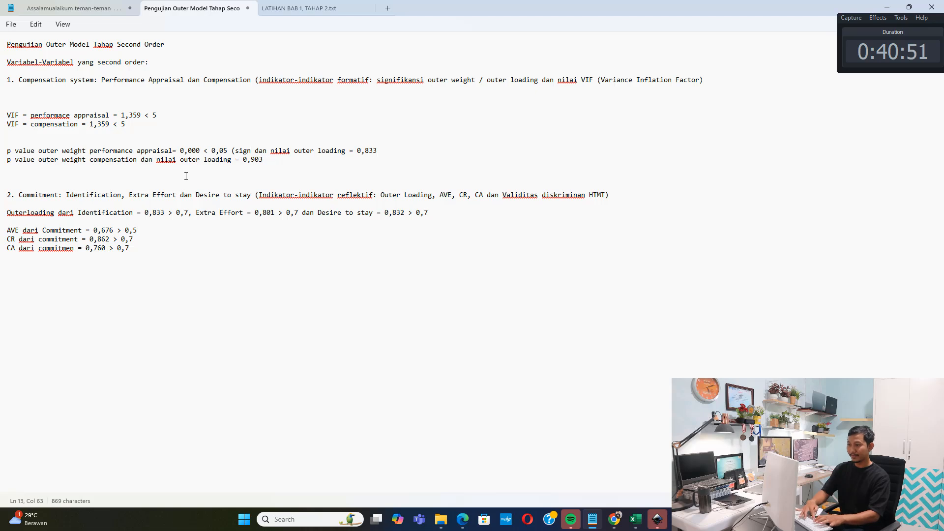
type("ifikan)")
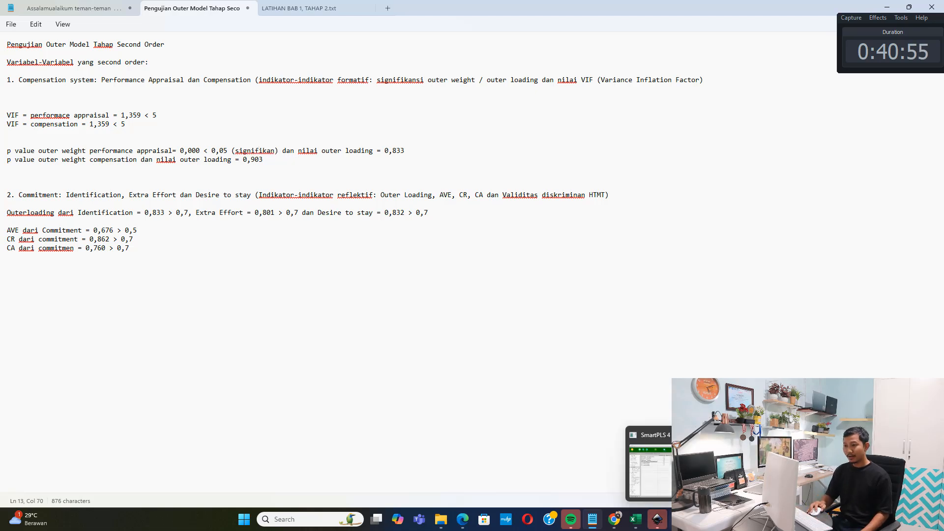
Step: Check Compensation's outer weight p value in SmartPLS and insert "= 0,000 < 0,05 (signifikan)" after "compensation" in its Notepad line
left_click(657, 520)
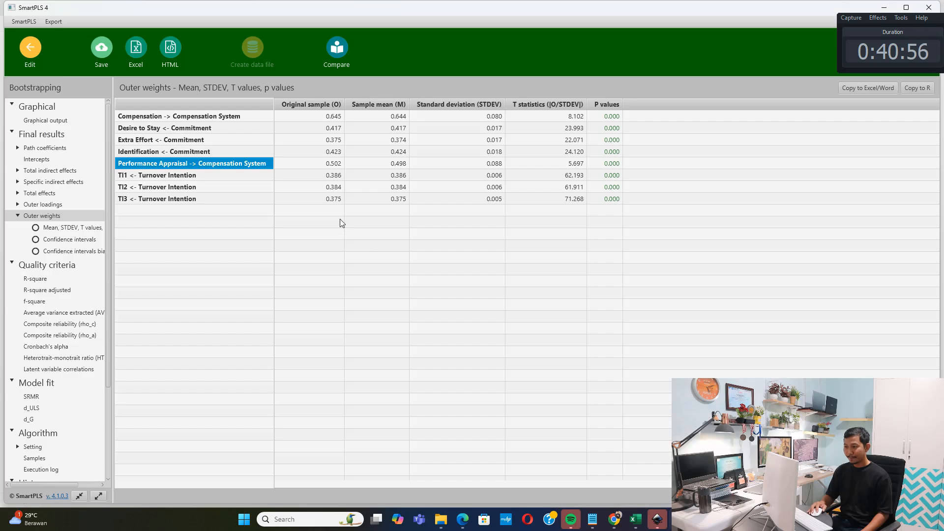
left_click(185, 116)
left_click(609, 116)
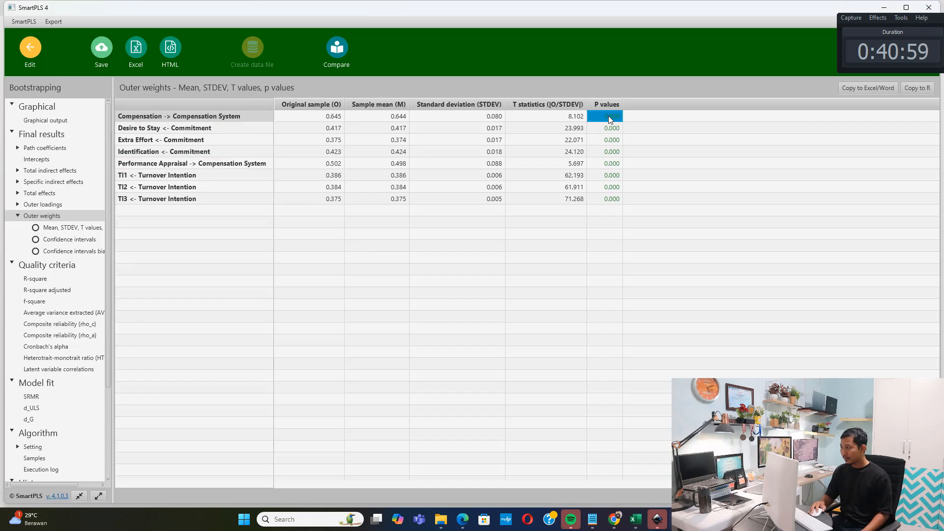
left_click(592, 519)
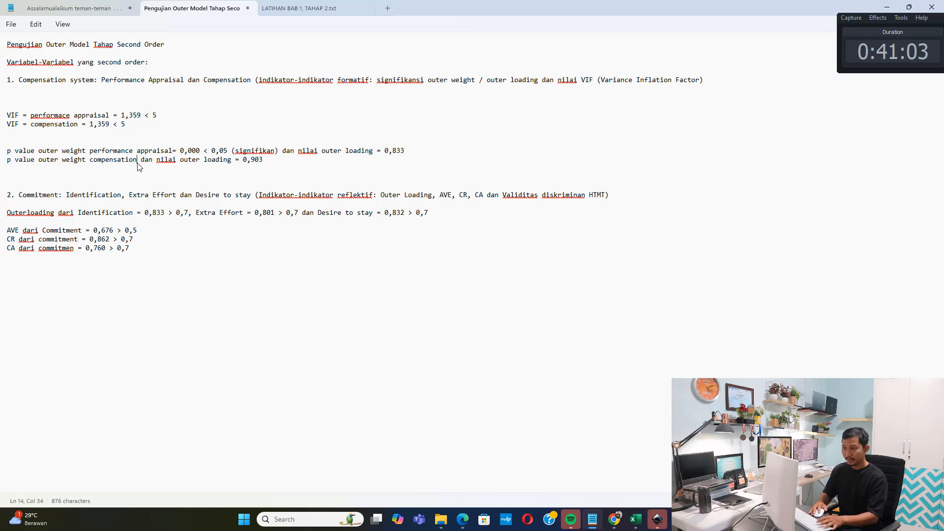
type("= 0,000 < 0 ")
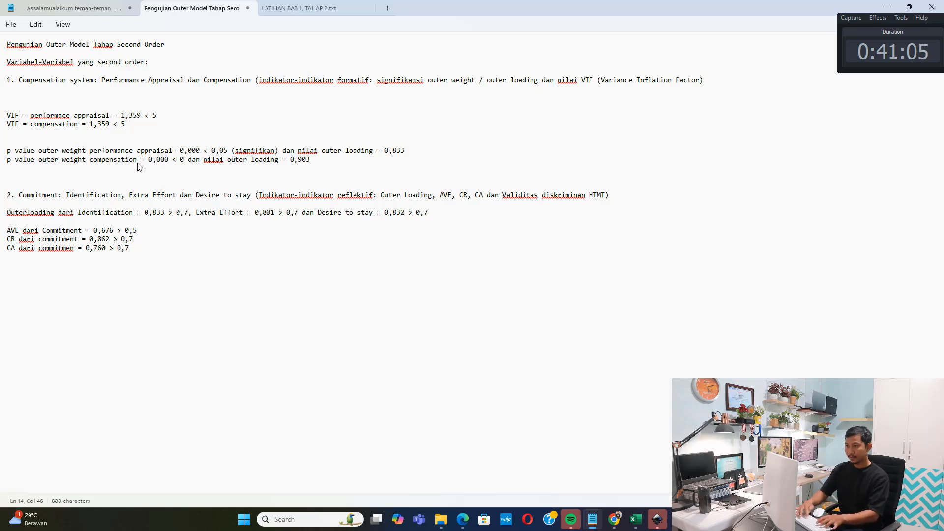
type(",05 (signif")
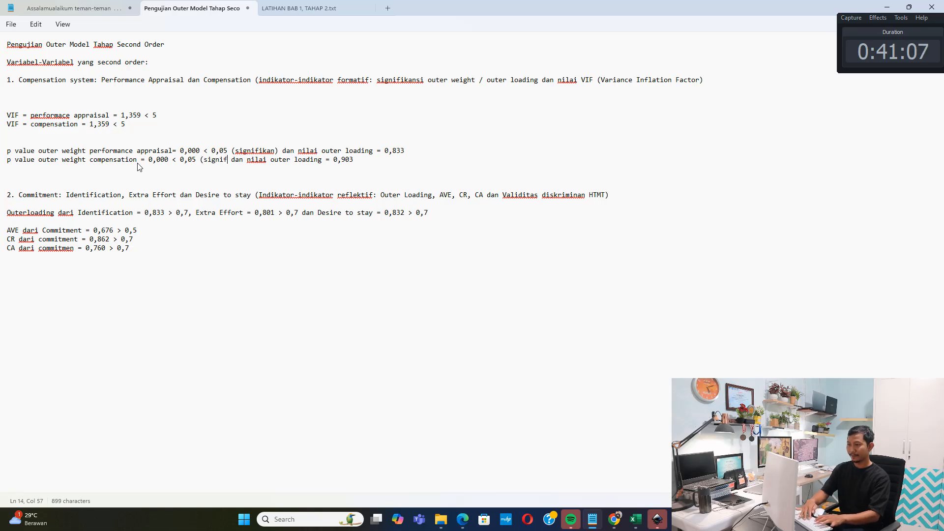
type("ikan)")
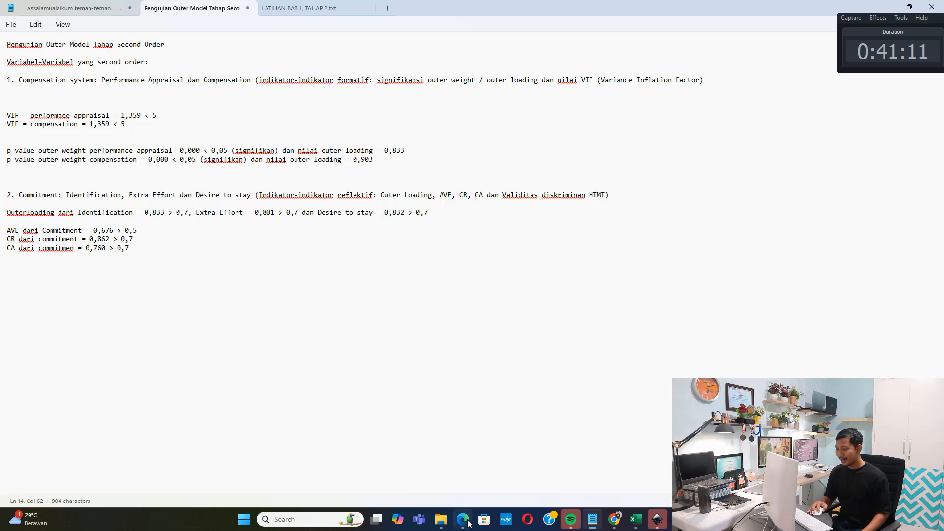
Step: Switch to Edge and find the reference page for the outer weight significance criterion in the Second Order case PDF's flowchart
mouse_move(468, 523)
left_click(466, 465)
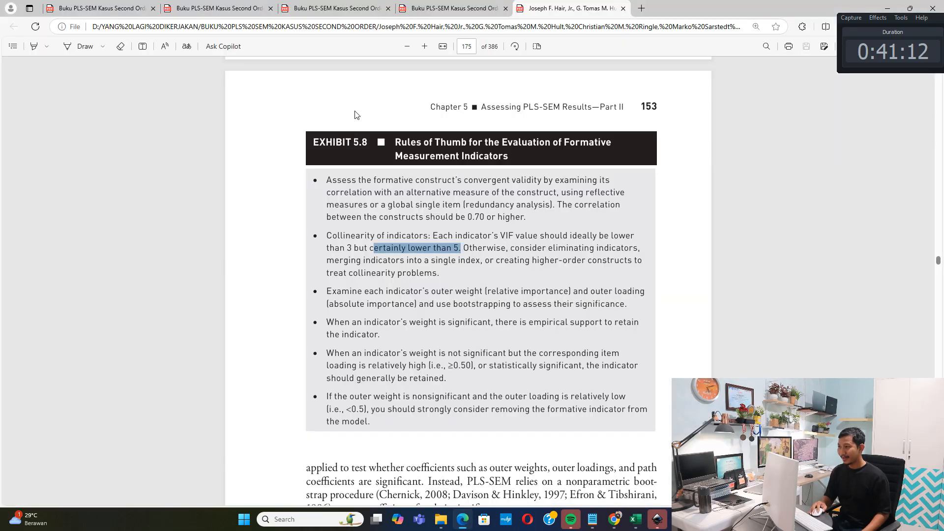
left_click(203, 4)
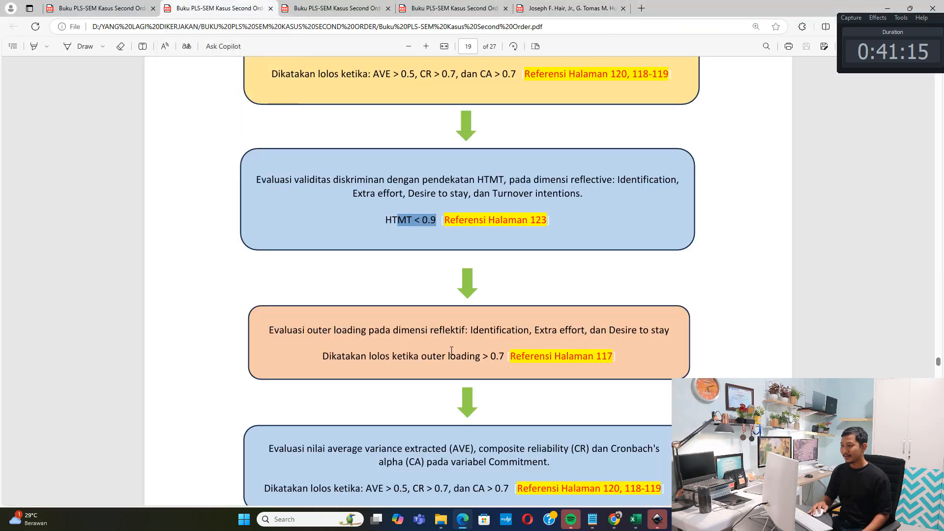
scroll(429, 267, "down", 5)
scroll(426, 252, "down", 8)
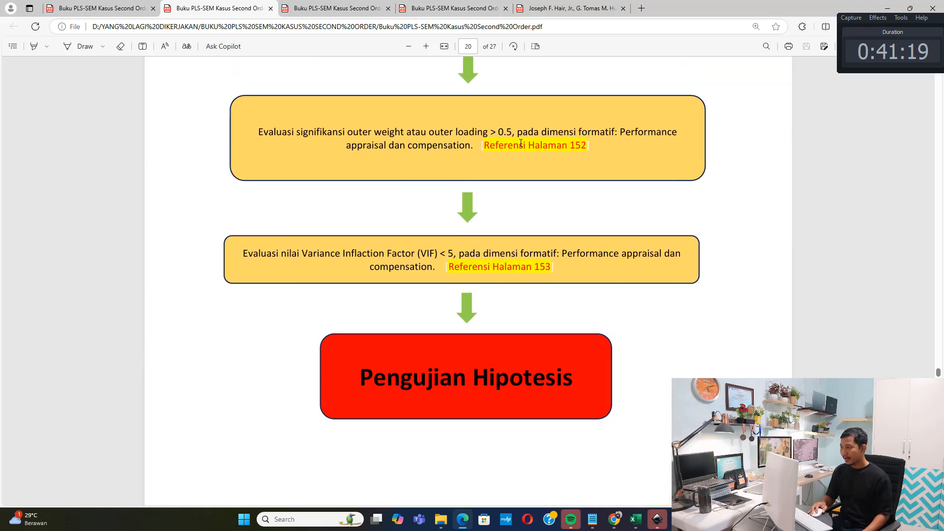
left_click_drag(588, 146, 526, 146)
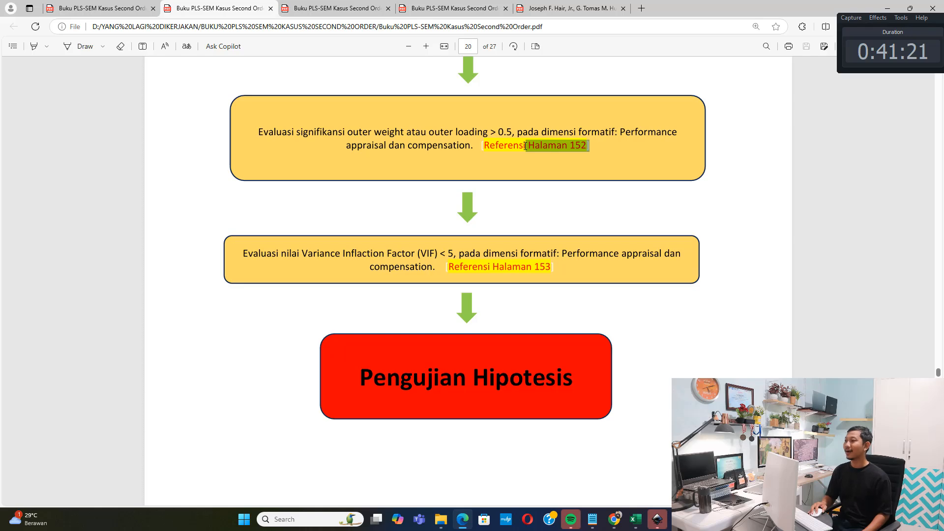
Step: Examine Exhibit 5.7 on keeping or deleting formative indicators on page 152 of the PLS-SEM reference book
left_click(573, 5)
scroll(584, 153, "up", 10)
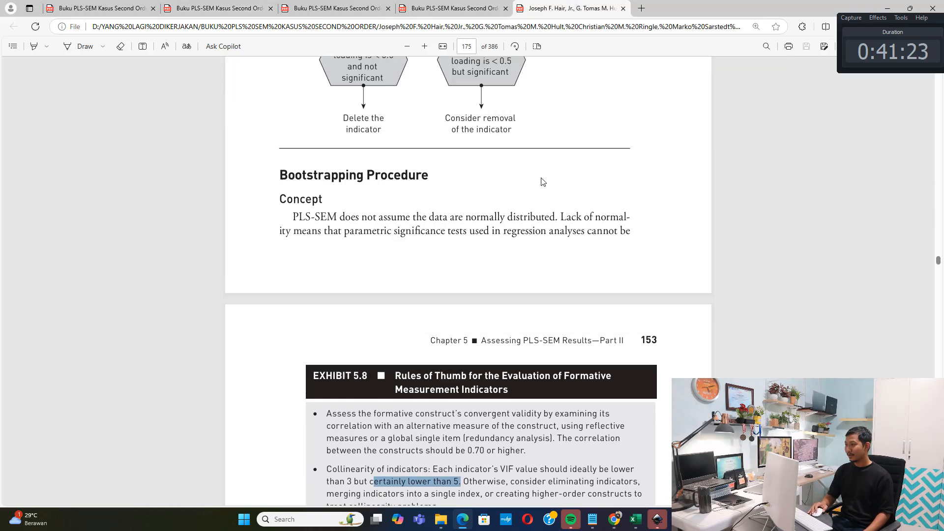
scroll(487, 197, "up", 2)
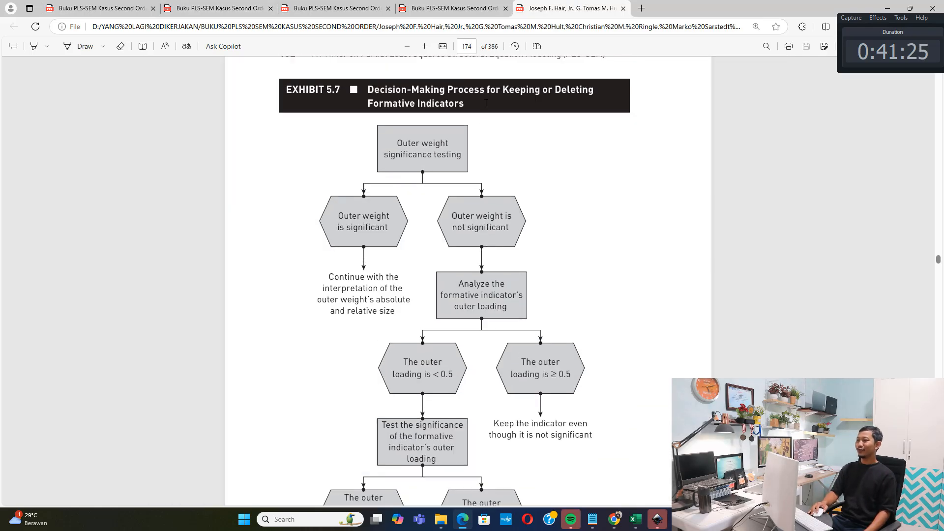
left_click_drag(402, 89, 463, 104)
double_click(405, 145)
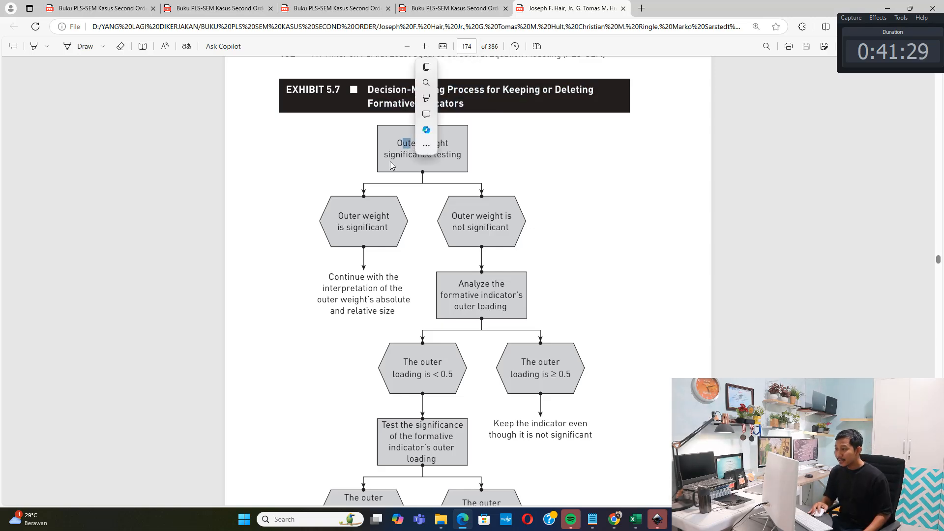
double_click(391, 157)
left_click(394, 156)
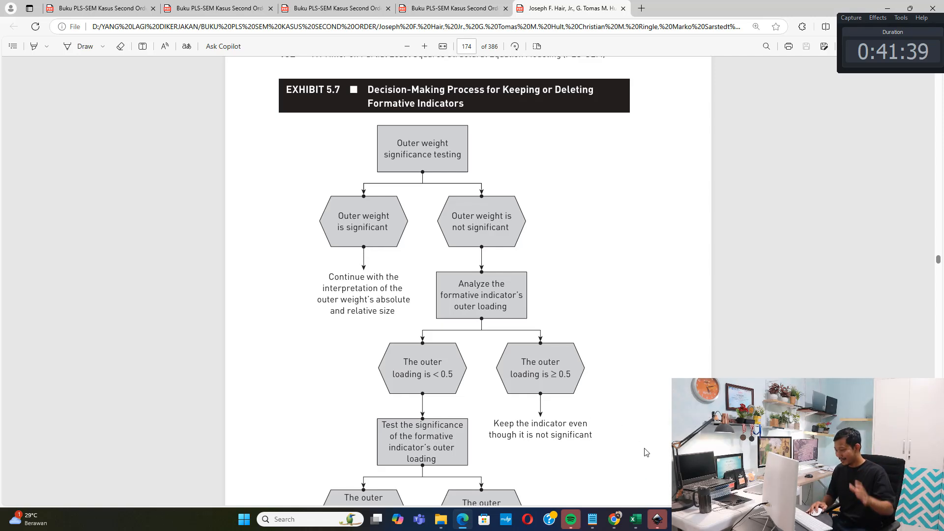
Step: Return to Notepad and review the outer weight p values and outer loadings noted for performance appraisal and compensation
left_click(594, 519)
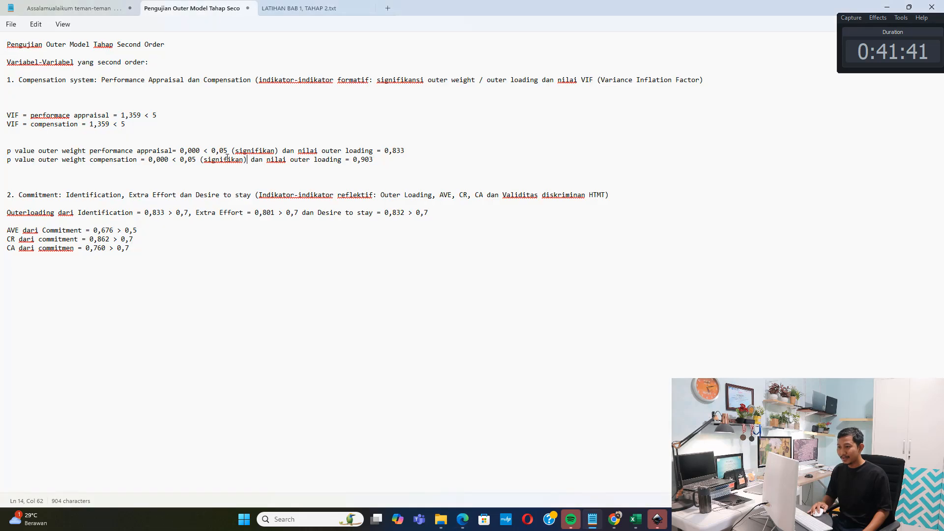
mouse_move(180, 150)
left_mouse_down()
mouse_move(206, 154)
mouse_move(192, 160)
left_mouse_up()
left_click_drag(285, 151, 373, 160)
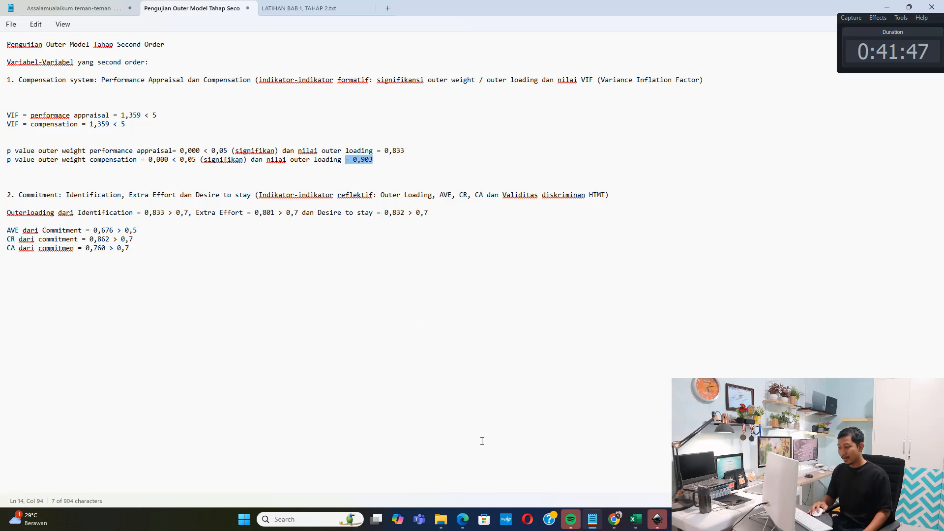
Step: Check the outer loading threshold in the reference book's Exhibit 5.7 and append "> 0,05" to performance appraisal's and compensation's outer loadings in Notepad
left_click(463, 518)
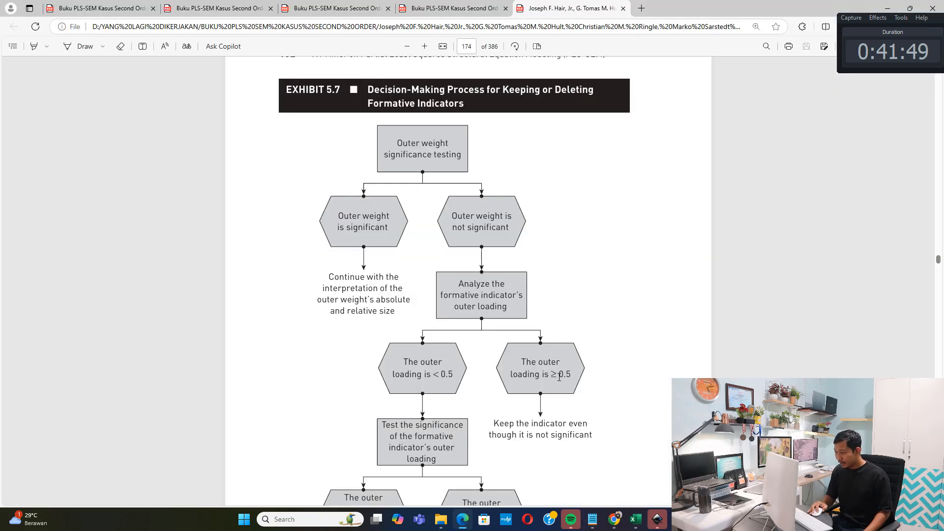
left_click(465, 521)
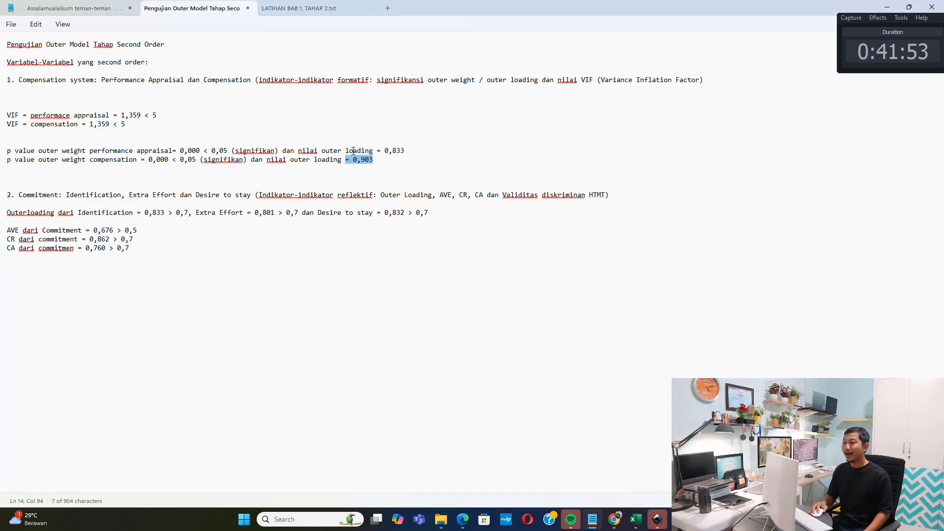
left_click(361, 151)
left_click(414, 153)
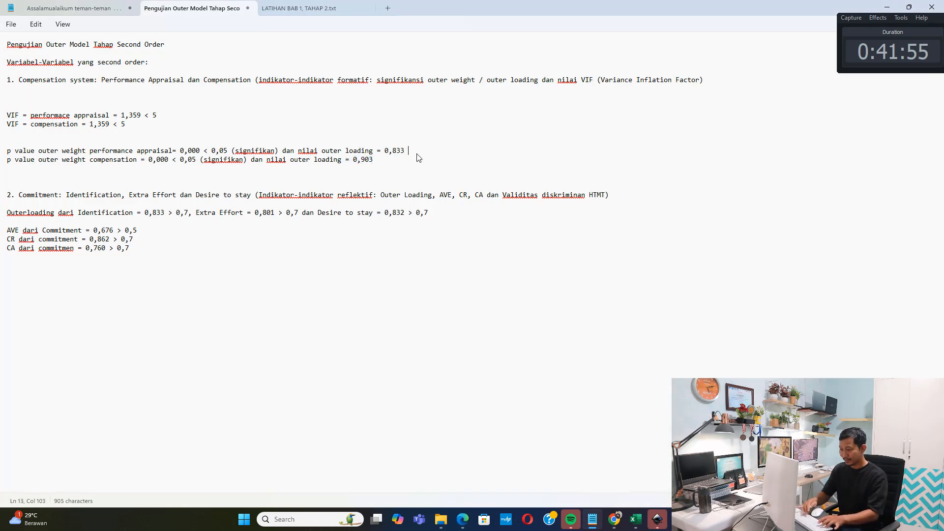
type("> 0,05")
key("Down")
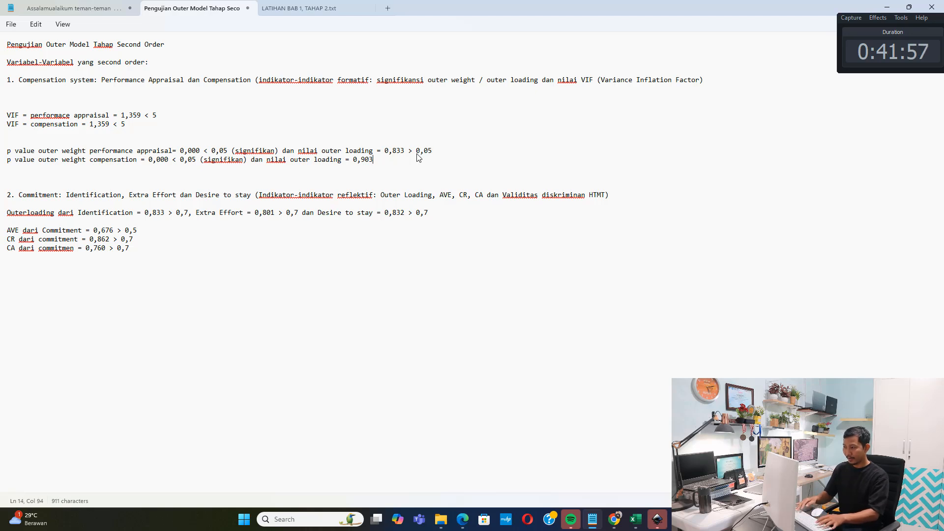
type("> 0,05")
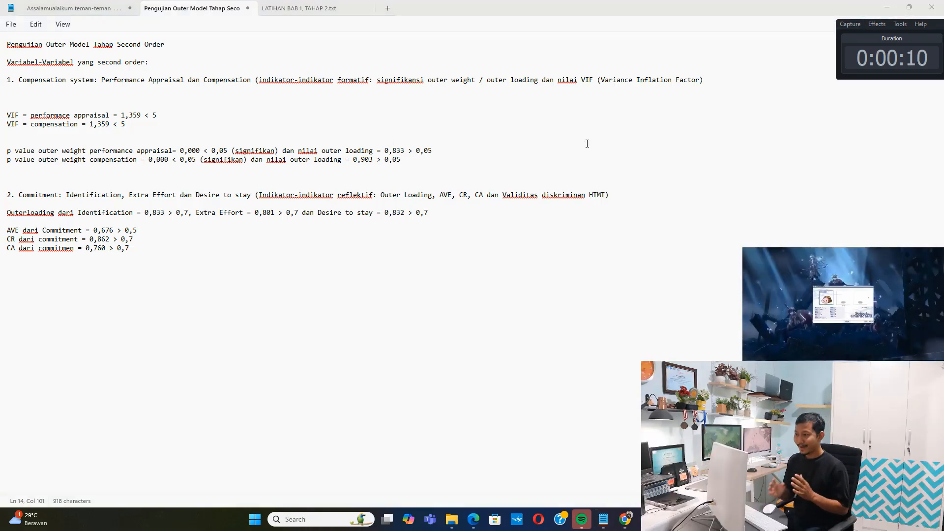
Step: Review the Compensation system notes on formative indicators, VIF values and outer weight p values
right_click(314, 152)
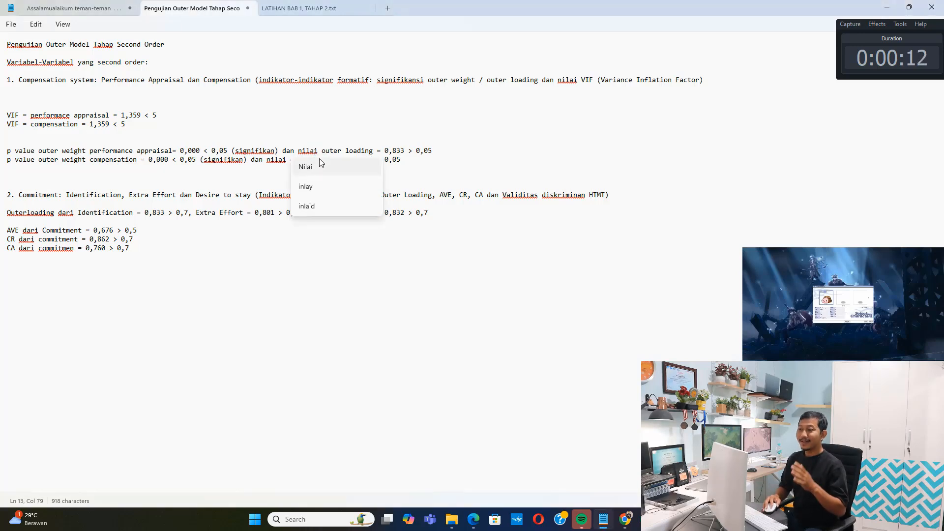
left_click(218, 127)
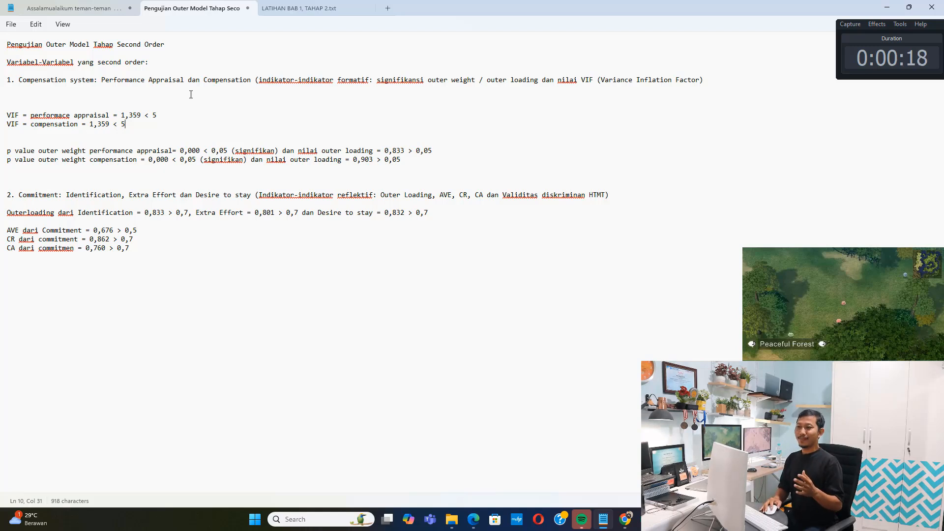
left_click(119, 99)
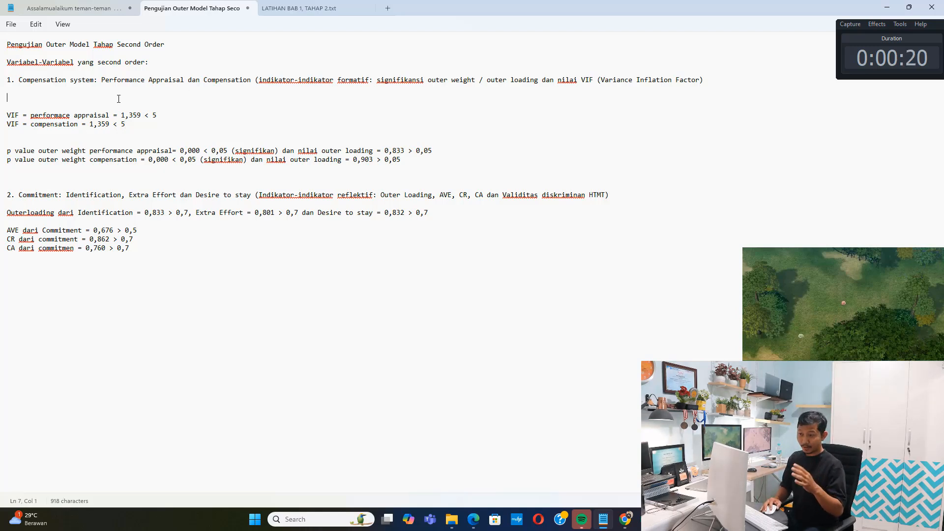
left_click_drag(35, 82, 89, 84)
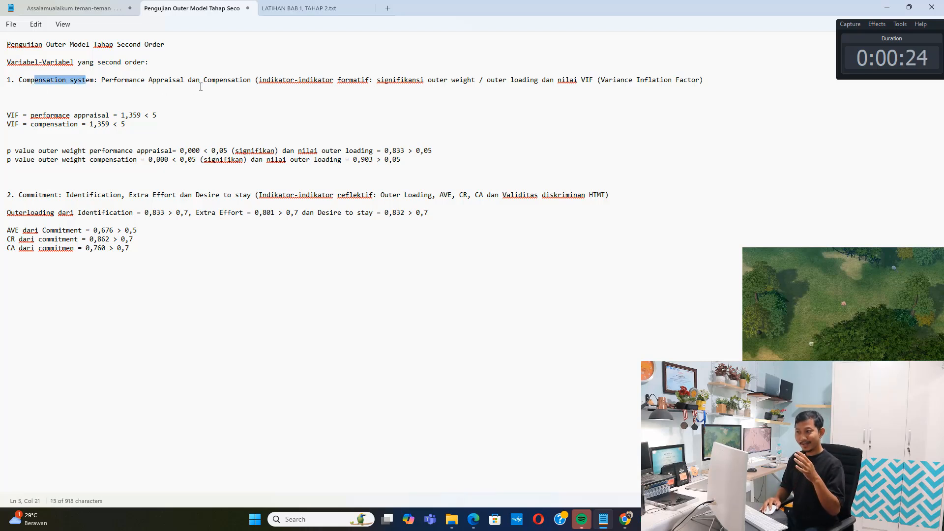
left_click_drag(266, 79, 370, 83)
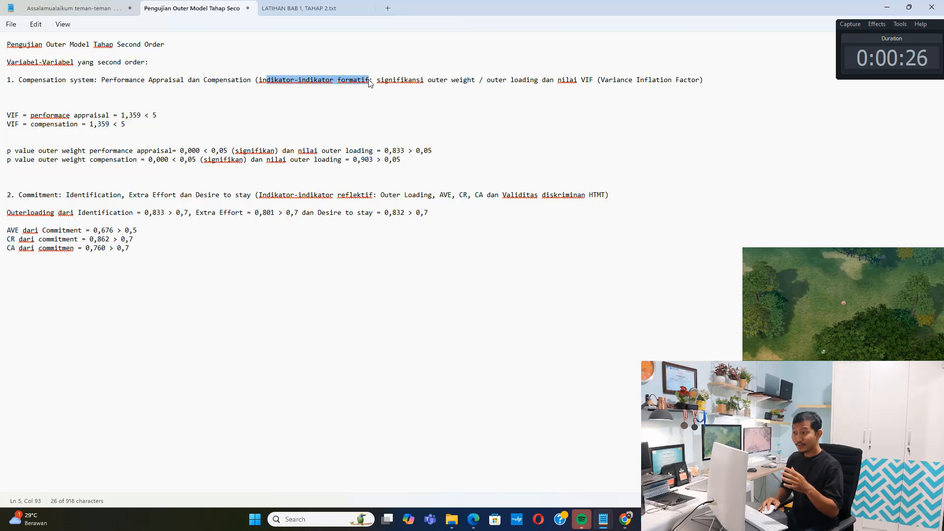
left_click_drag(152, 124, 98, 118)
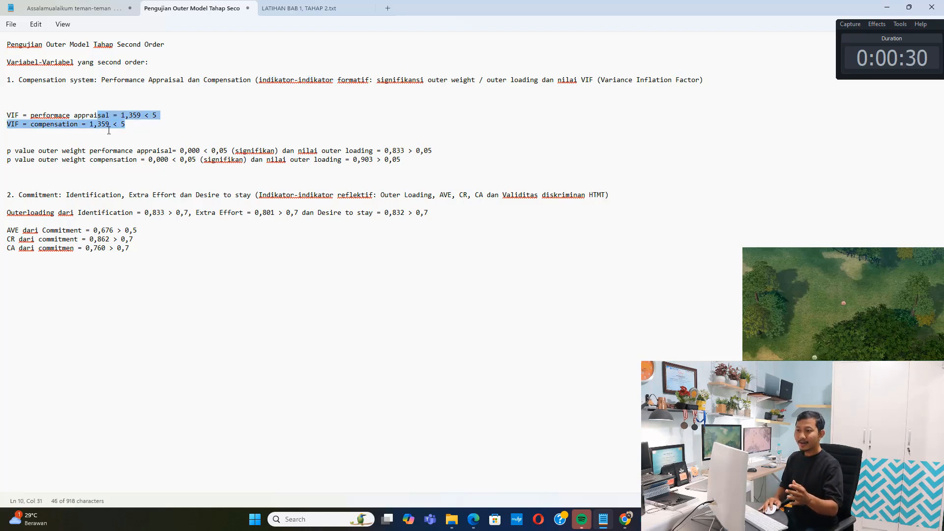
left_click_drag(74, 150, 147, 153)
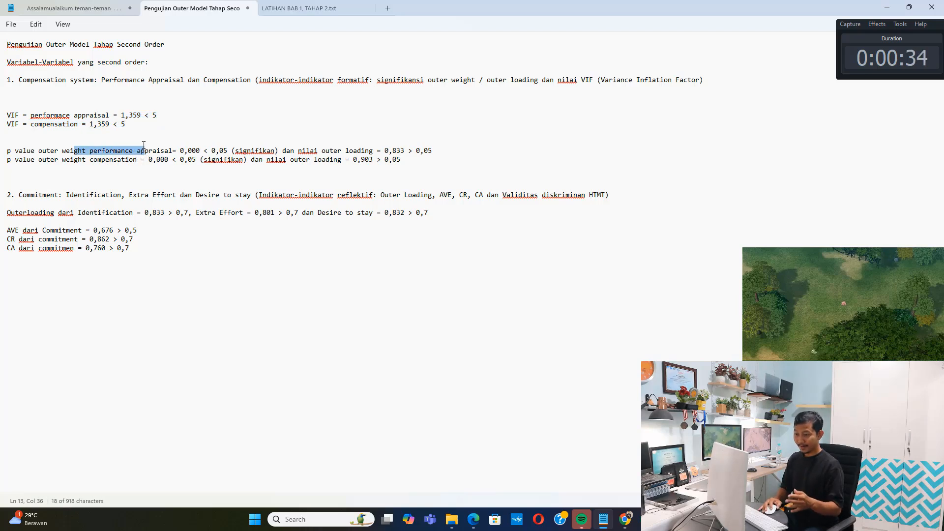
Step: Switch to Edge and find Tabel 1.4 in the Second Order case PDF to examine the Performance Appraisal and Compensation rows
mouse_move(478, 521)
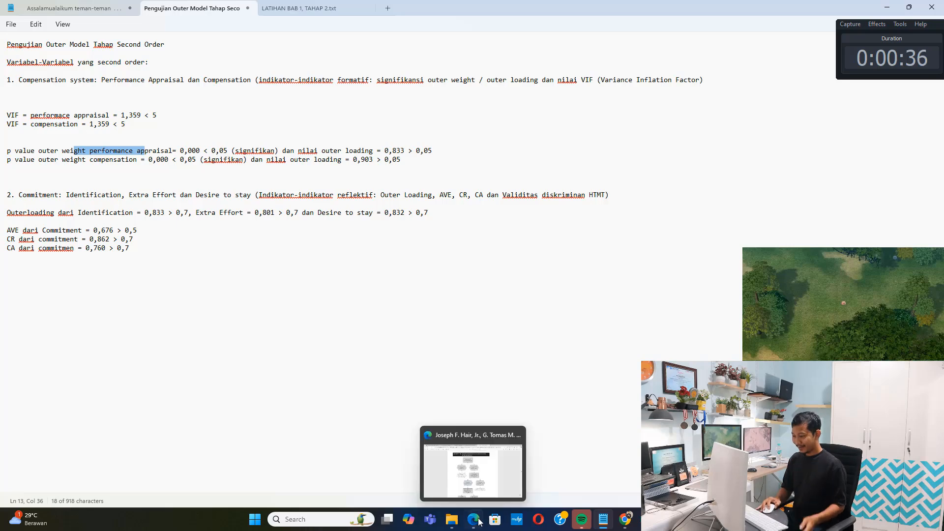
left_click(475, 492)
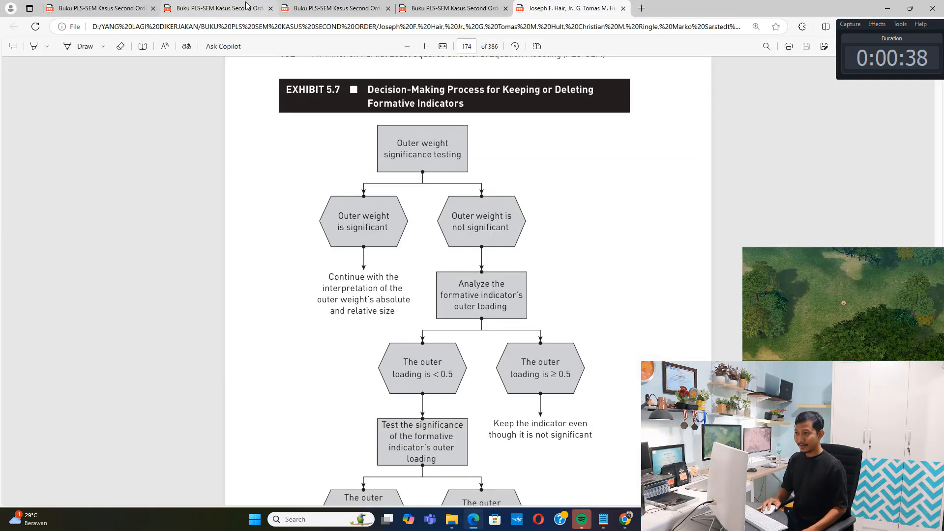
left_click(334, 9)
left_click(241, 6)
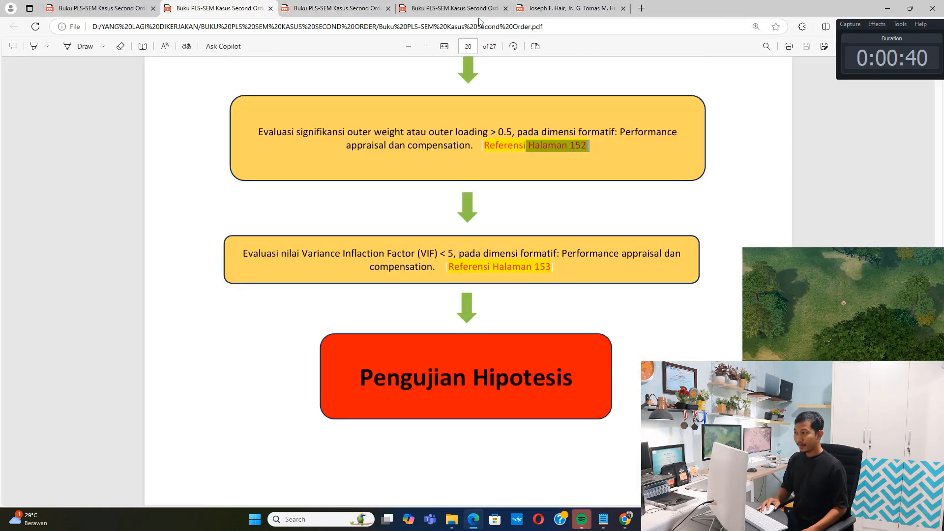
scroll(502, 181, "up", 6)
scroll(503, 173, "down", 3)
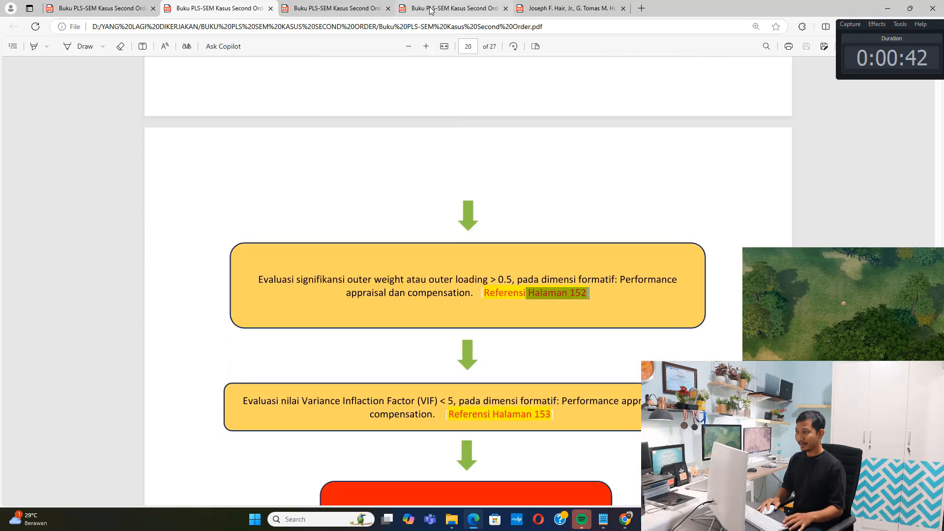
left_click(430, 9)
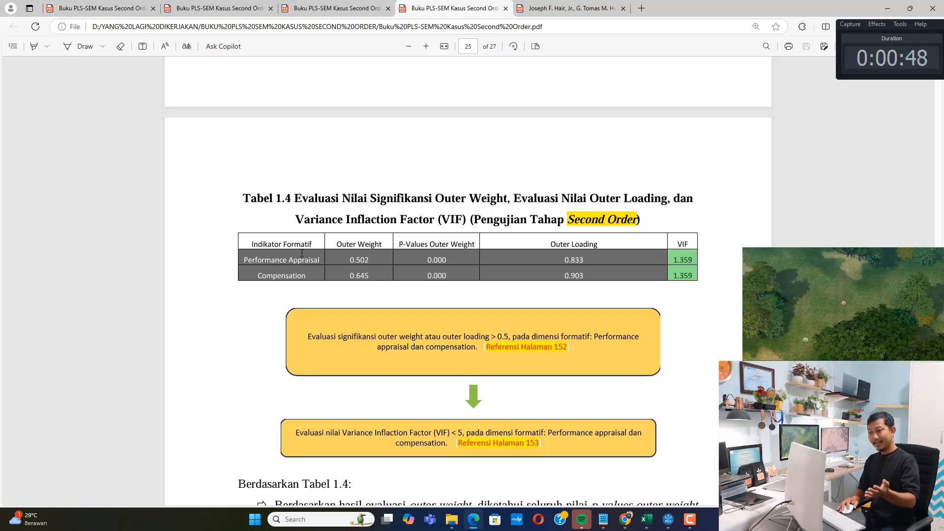
left_click_drag(272, 259, 300, 276)
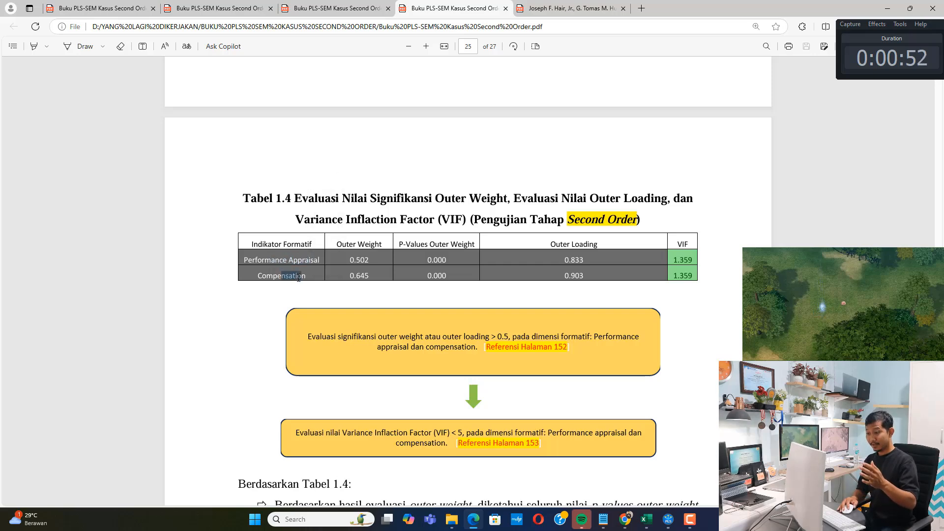